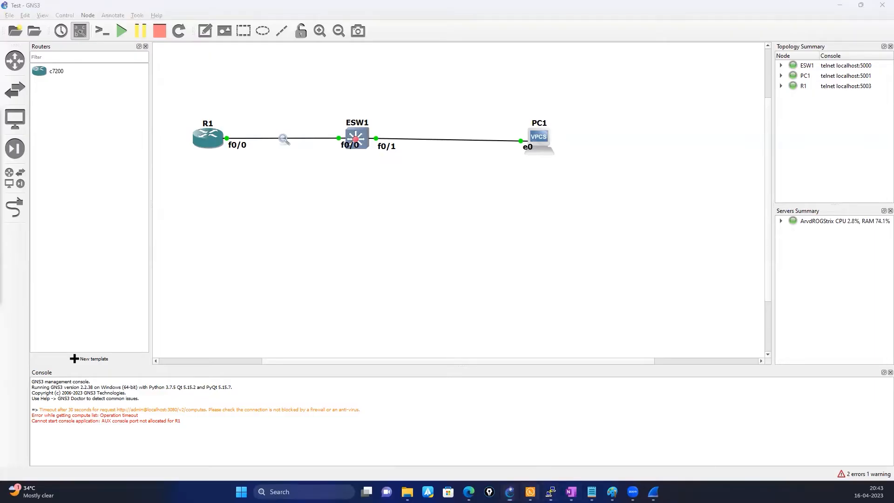
# Step: Switch to the Solar-PuTTY console for R1 and list its interfaces with sh ip interface brief
pyautogui.click(531, 491)
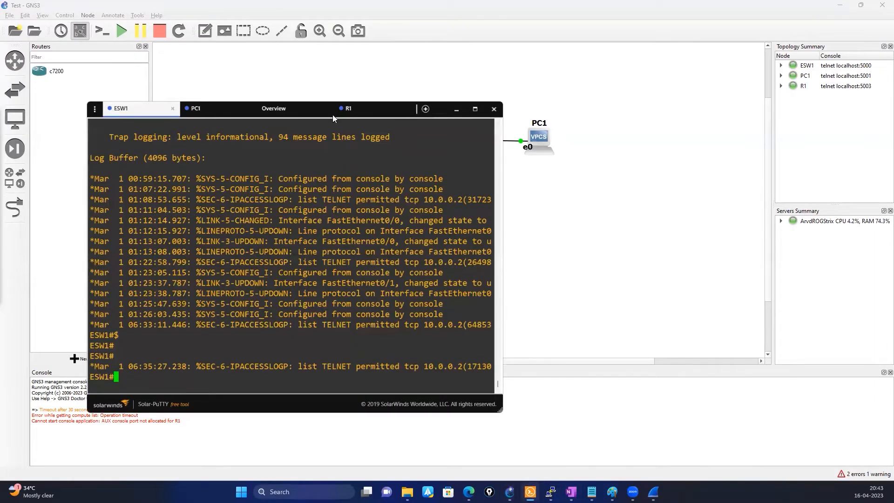
pyautogui.click(346, 109)
pyautogui.write('sh ip int')
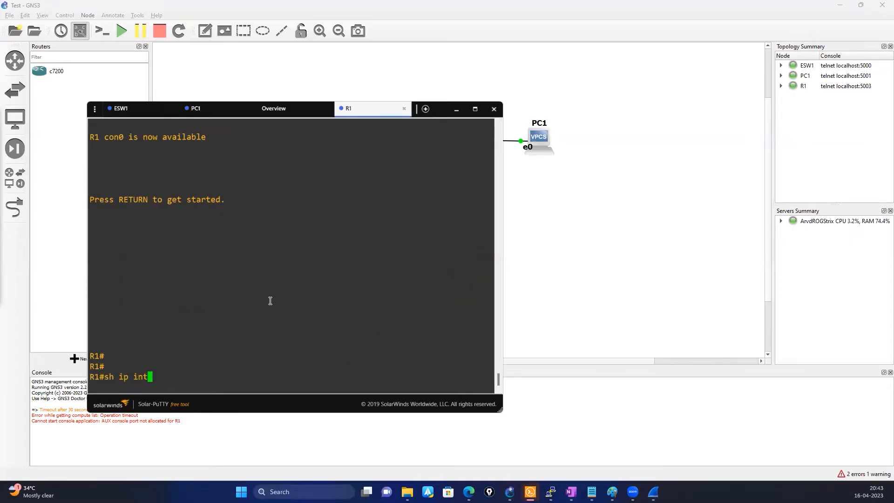
pyautogui.press('Tab')
pyautogui.write('br')
pyautogui.press('Tab')
pyautogui.press('Return')
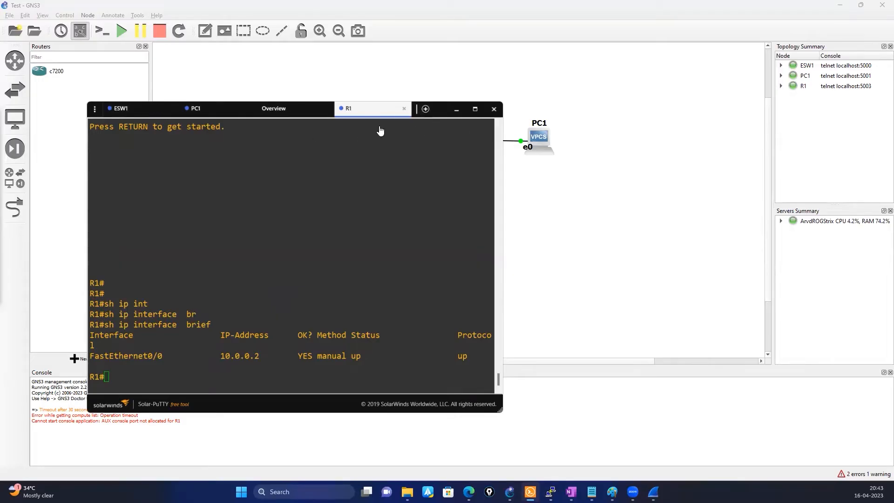
# Step: Move the console window clear of the topology, then mark R1's f0/0 with an arrow to its IP address and circle ESW1's f0/0
pyautogui.moveTo(380, 131); pyautogui.dragTo(521, 195)
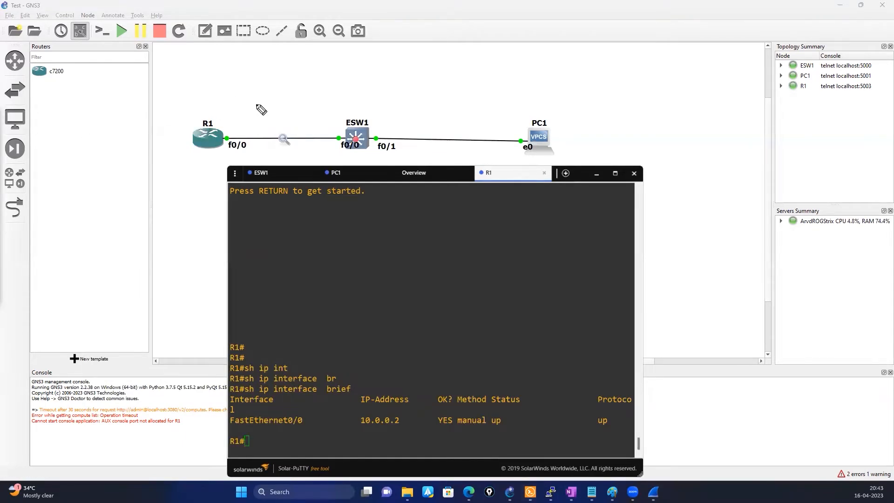
pyautogui.moveTo(254, 134)
pyautogui.mouseDown()
pyautogui.moveTo(231, 149)
pyautogui.moveTo(249, 133)
pyautogui.moveTo(375, 326)
pyautogui.moveTo(361, 421)
pyautogui.moveTo(367, 409)
pyautogui.moveTo(349, 421)
pyautogui.mouseUp()
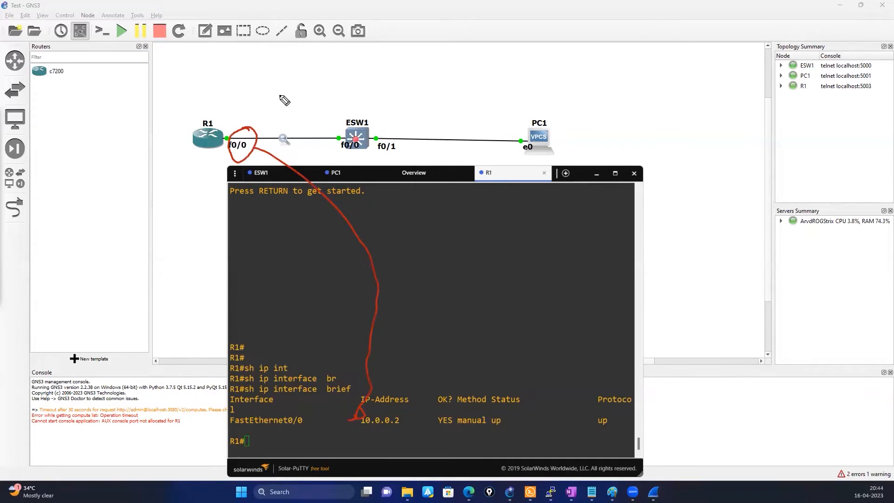
pyautogui.moveTo(350, 136)
pyautogui.mouseDown()
pyautogui.moveTo(337, 161)
pyautogui.moveTo(352, 140)
pyautogui.mouseUp()
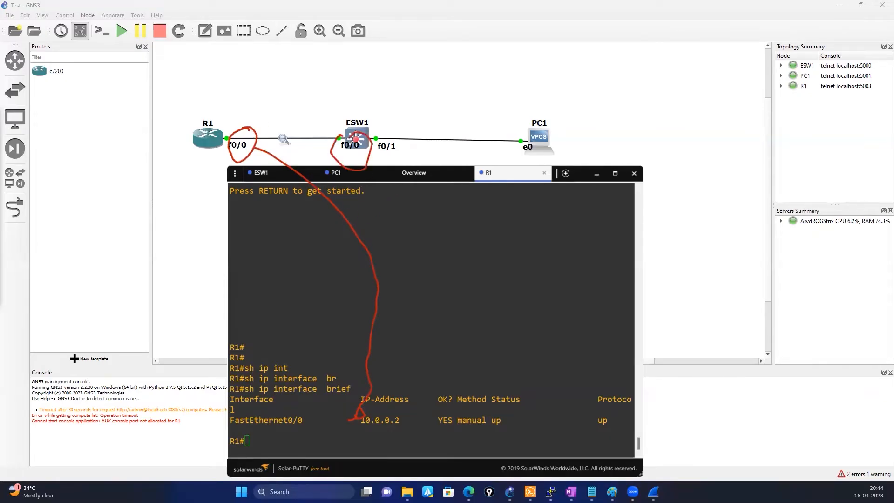
# Step: List ESW1's interfaces with sh ip int brief and highlight the IP address of FastEthernet0/0
pyautogui.click(269, 180)
pyautogui.write('sh ip ingt')
pyautogui.press('Tab')
pyautogui.write('b')
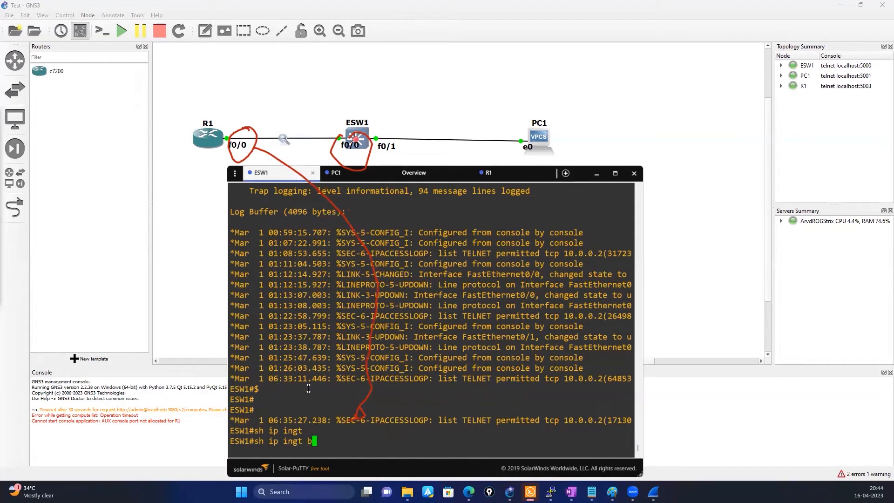
pyautogui.write('r')
pyautogui.press('Tab')
pyautogui.press('BackSpace')
pyautogui.press('BackSpace')
pyautogui.press('BackSpace')
pyautogui.press('BackSpace')
pyautogui.press('BackSpace')
pyautogui.write('t')
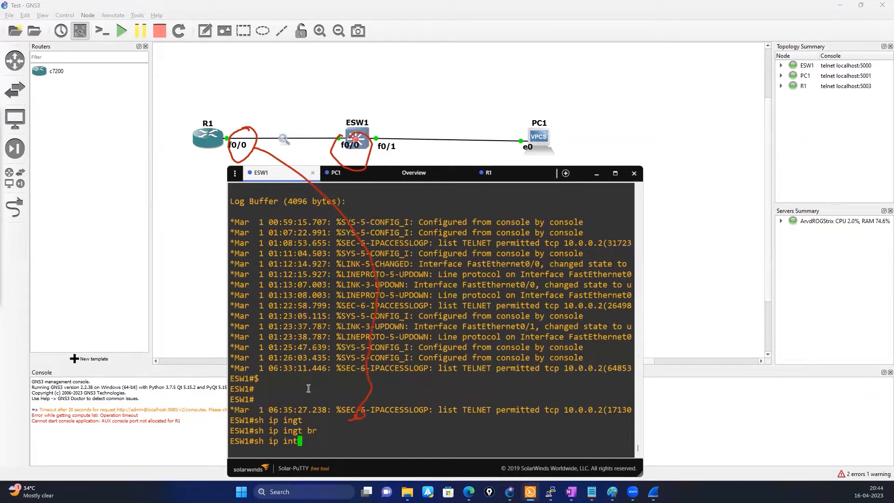
pyautogui.press('Tab')
pyautogui.write('br')
pyautogui.press('Tab')
pyautogui.press('Return')
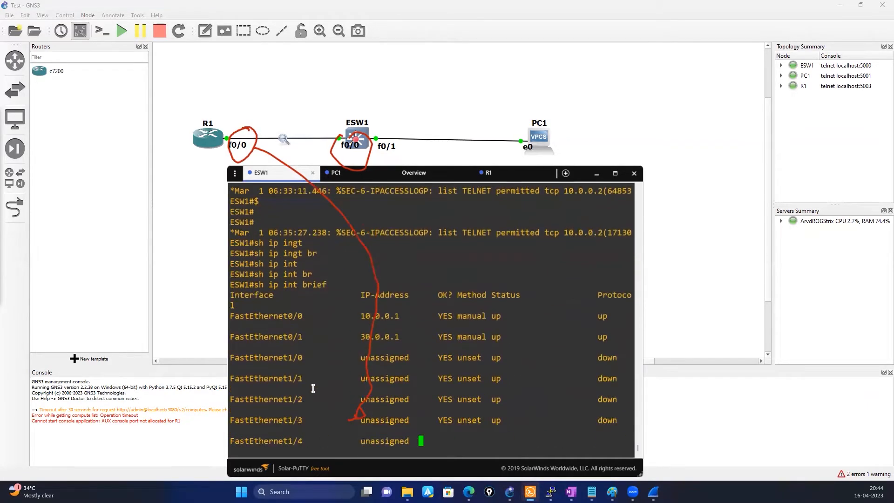
pyautogui.moveTo(359, 212); pyautogui.dragTo(412, 212)
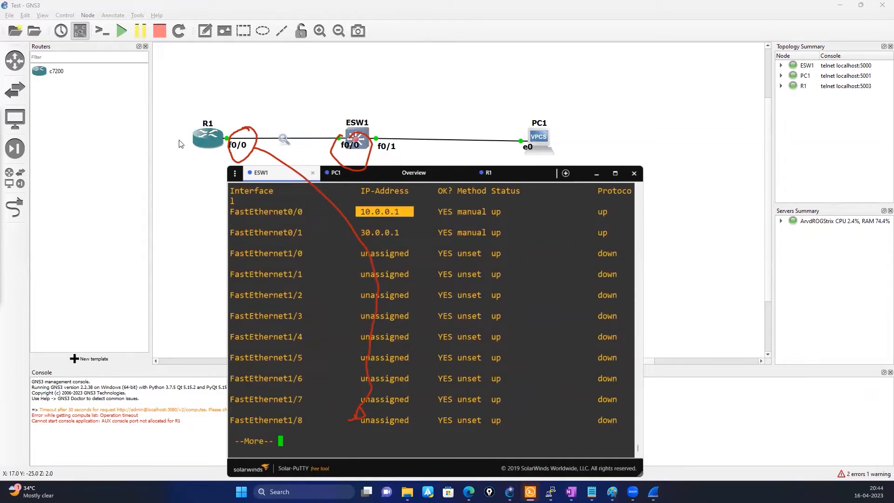
# Step: Draw a double-headed arrow between R1 and ESW1 with a P at each end, and clear all annotations
pyautogui.moveTo(248, 99); pyautogui.dragTo(303, 116)
pyautogui.moveTo(250, 87); pyautogui.dragTo(241, 106)
pyautogui.moveTo(211, 66)
pyautogui.mouseDown()
pyautogui.moveTo(215, 89)
pyautogui.moveTo(213, 71)
pyautogui.mouseUp()
pyautogui.moveTo(330, 77)
pyautogui.mouseDown()
pyautogui.moveTo(334, 106)
pyautogui.moveTo(336, 83)
pyautogui.moveTo(331, 96)
pyautogui.mouseUp()
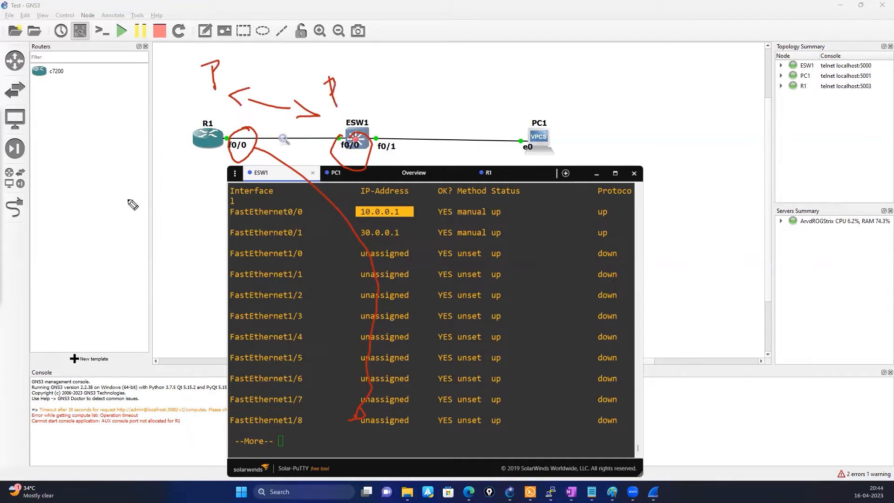
pyautogui.press('Escape')
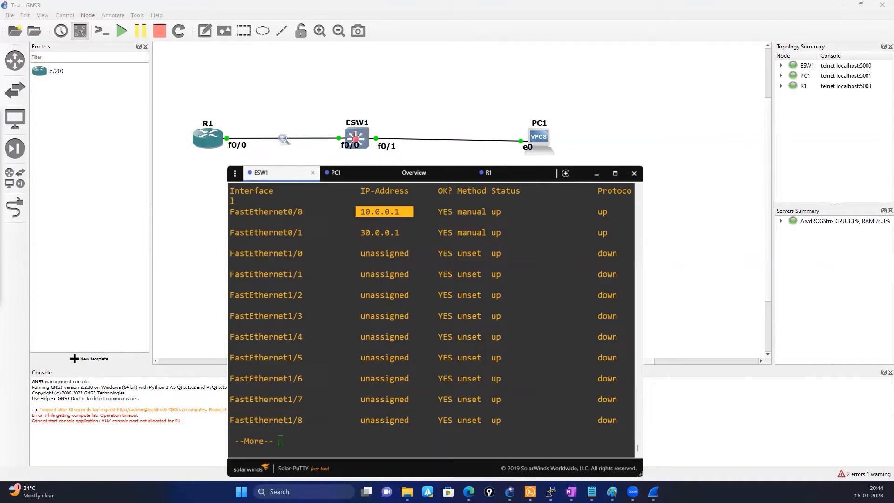
# Step: Page through the rest of ESW1's interface listing until the prompt returns
pyautogui.press('Return')
pyautogui.press('Return')
pyautogui.press('Return')
pyautogui.press('Return')
pyautogui.press('Return')
pyautogui.press('Return')
pyautogui.press('Return')
pyautogui.press('Return')
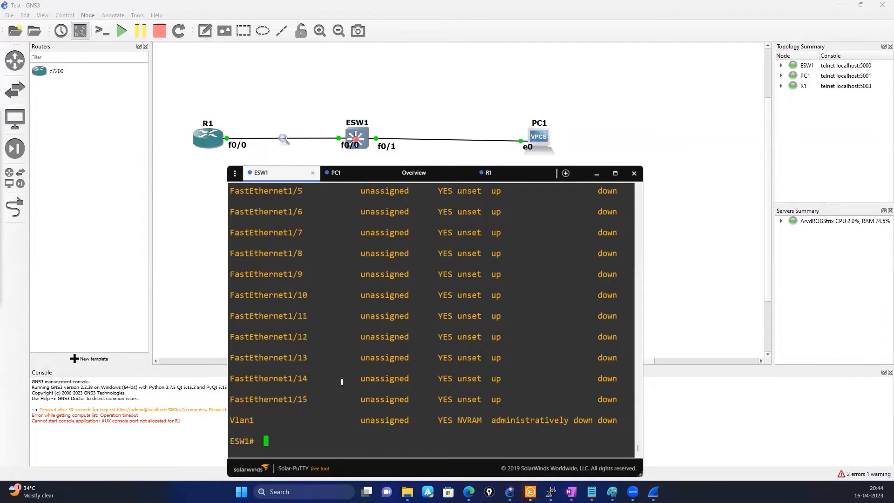
# Step: Ping 10.0.0.1 from ESW1
pyautogui.write('ping 10.0.1')
pyautogui.press('Return')
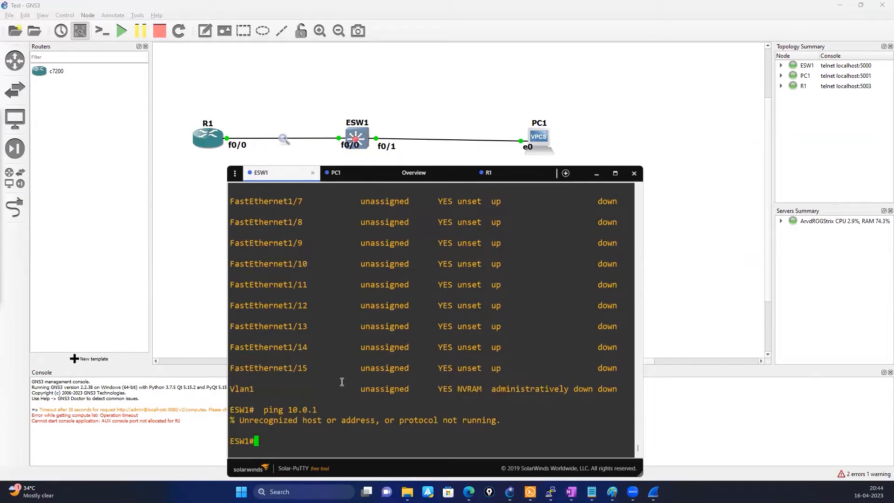
pyautogui.write('ping 10.0.0.1')
pyautogui.press('Return')
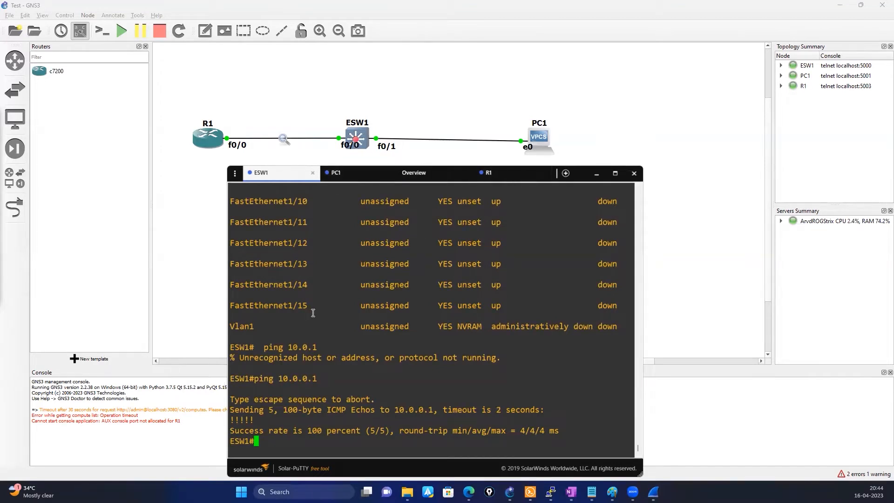
# Step: Review FastEthernet0/0 and its IP address in the earlier listing, and compare them with the ping output
pyautogui.scroll(12, 328, 361)
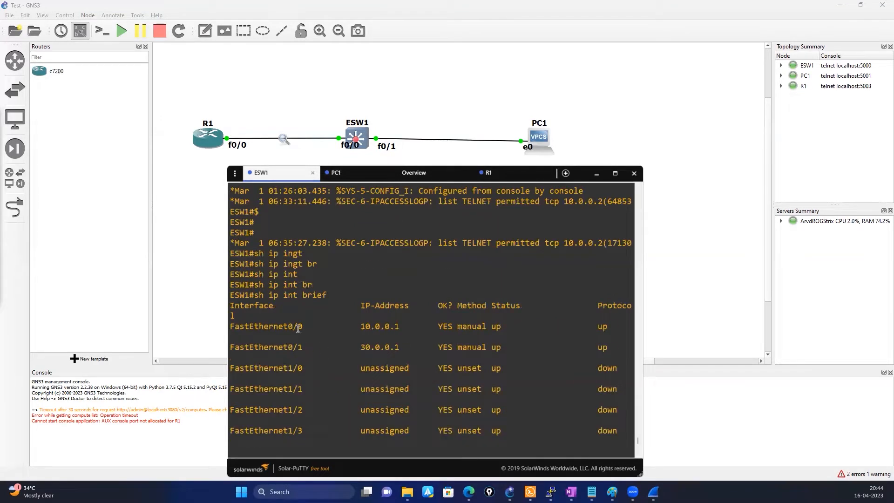
pyautogui.doubleClick(298, 329)
pyautogui.scroll(-10, 363, 288)
pyautogui.scroll(6, 362, 295)
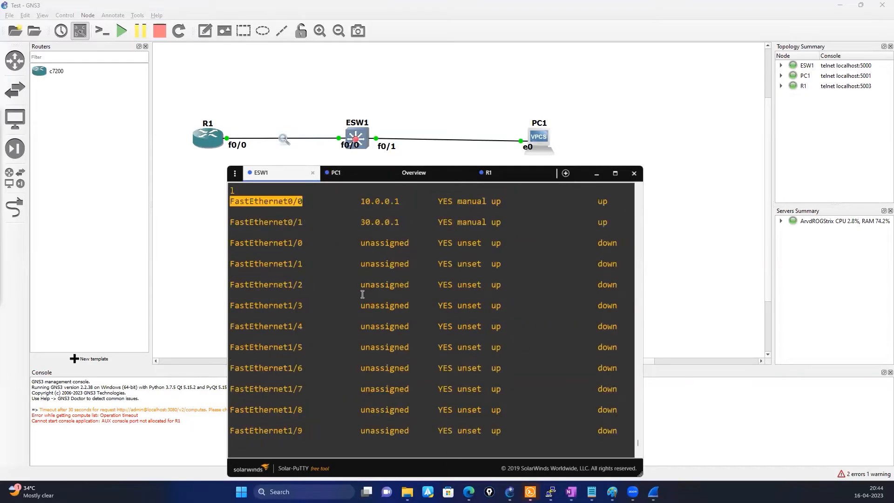
pyautogui.doubleClick(371, 201)
pyautogui.scroll(-6, 345, 353)
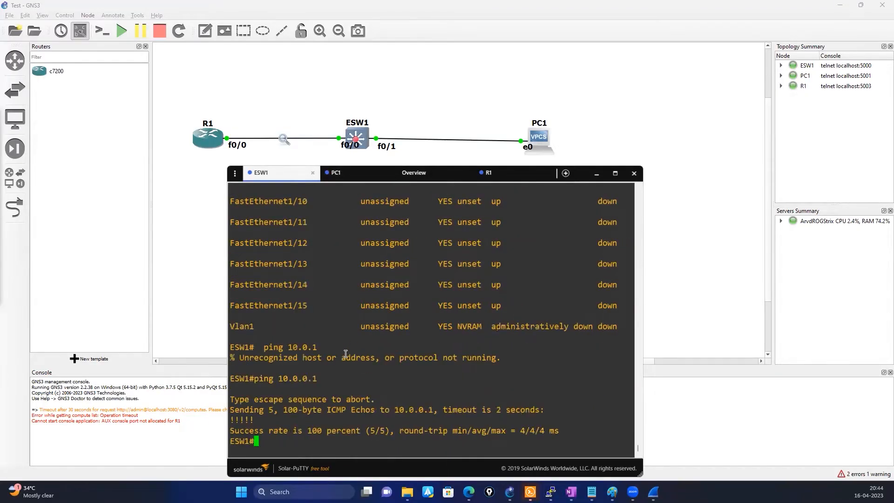
pyautogui.moveTo(307, 399); pyautogui.dragTo(311, 407)
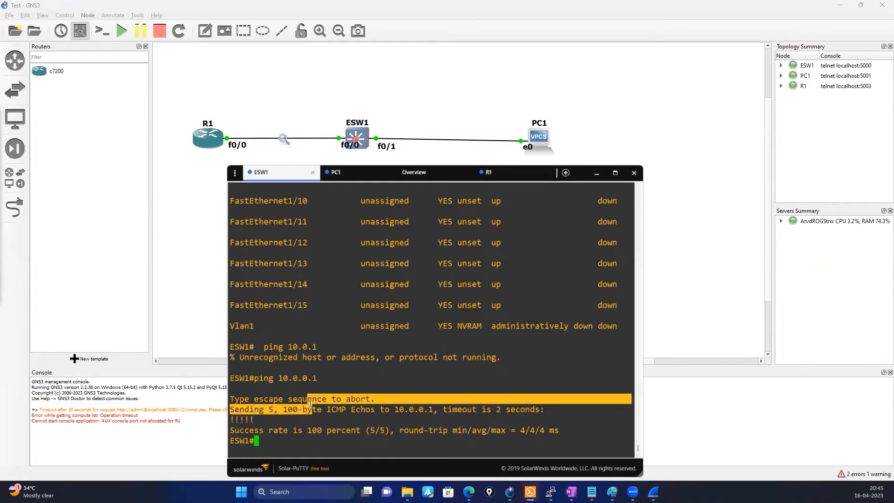
# Step: Run sh ip interface brief again on ESW1 and look through the interface listing
pyautogui.click(309, 427)
pyautogui.write('sh ip iunt')
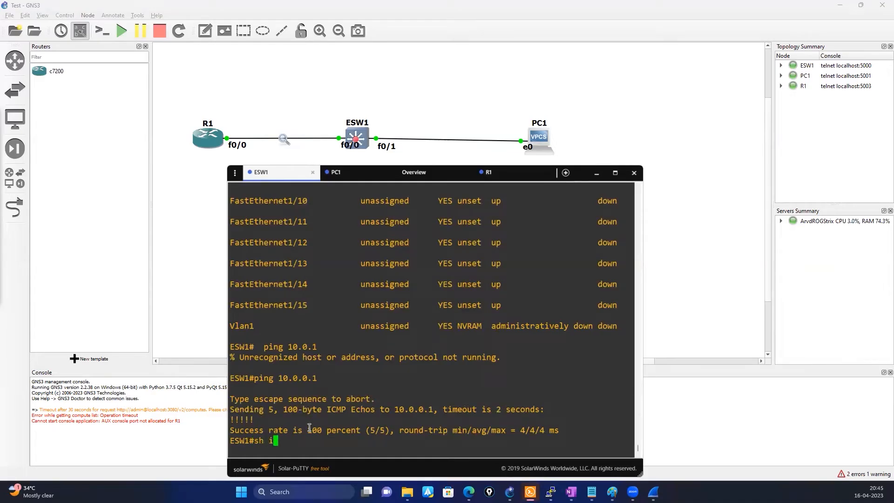
pyautogui.press('BackSpace')
pyautogui.press('BackSpace')
pyautogui.press('BackSpace')
pyautogui.write('nt')
pyautogui.press('Tab')
pyautogui.write('br')
pyautogui.press('Tab')
pyautogui.press('Return')
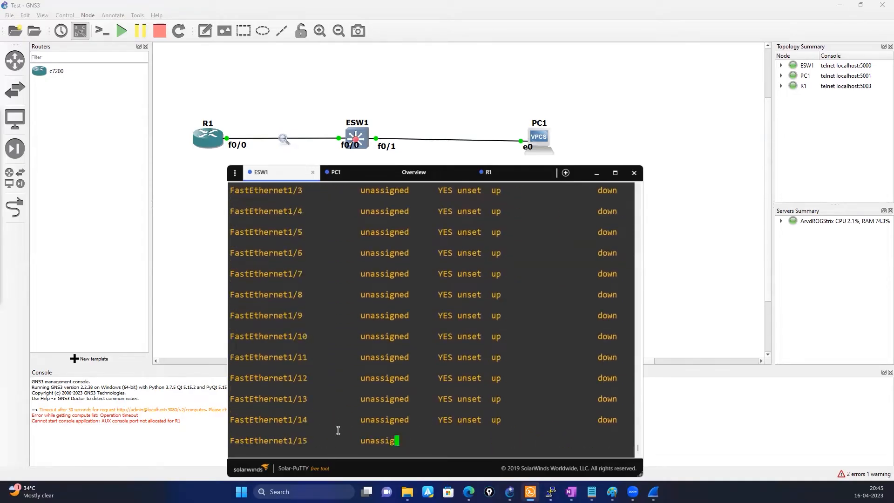
pyautogui.scroll(8, 351, 394)
pyautogui.scroll(-8, 348, 408)
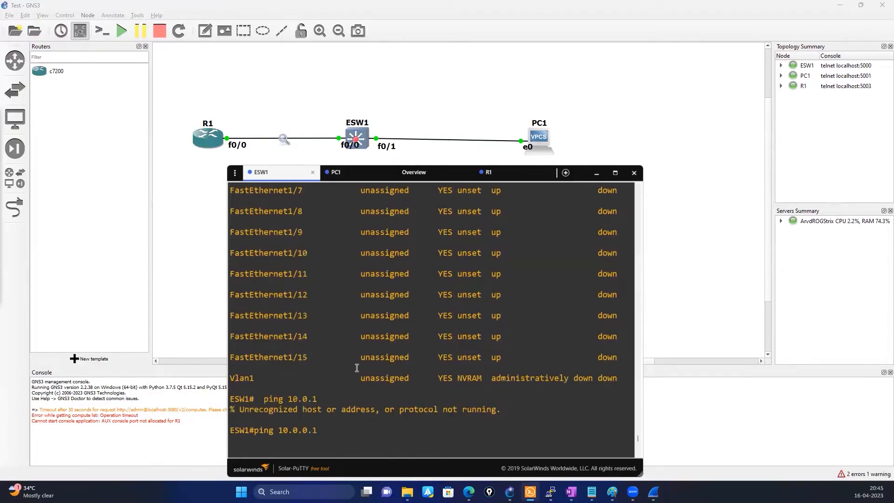
pyautogui.scroll(4, 345, 318)
# Step: Check R1's interface address in its console and ping 10.0.0.2 from ESW1
pyautogui.click(486, 173)
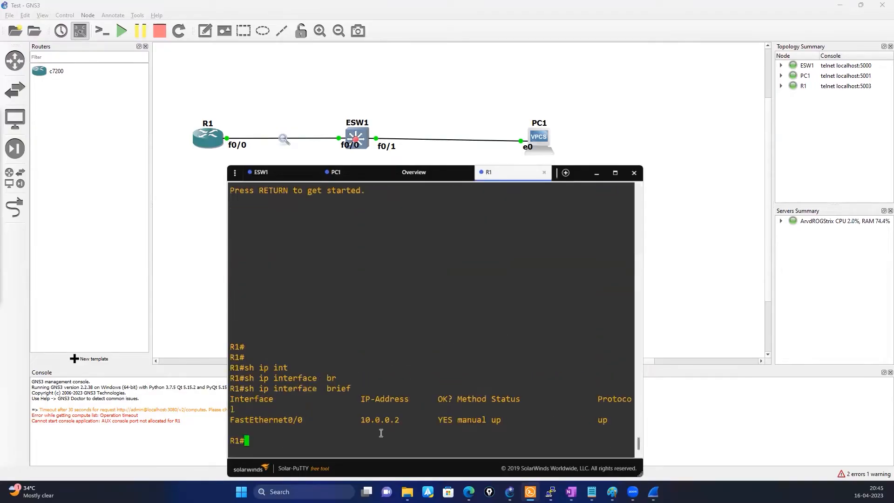
pyautogui.click(260, 172)
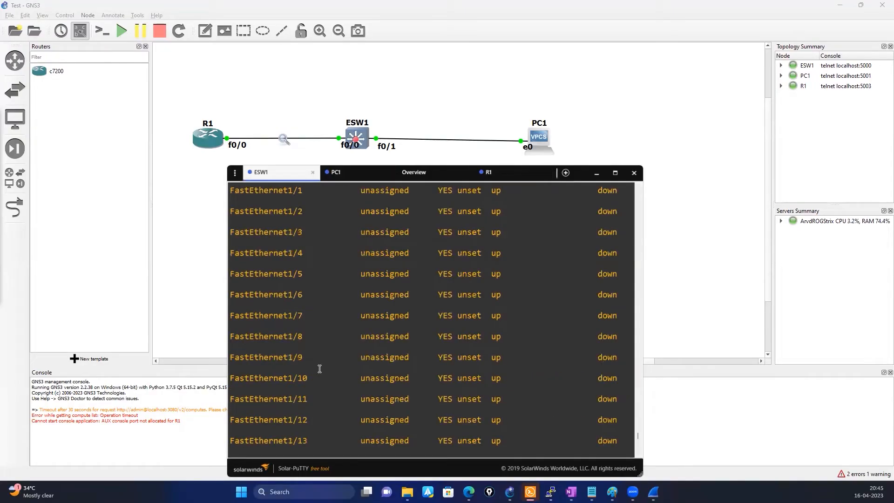
pyautogui.write('ping 10.0.0.2')
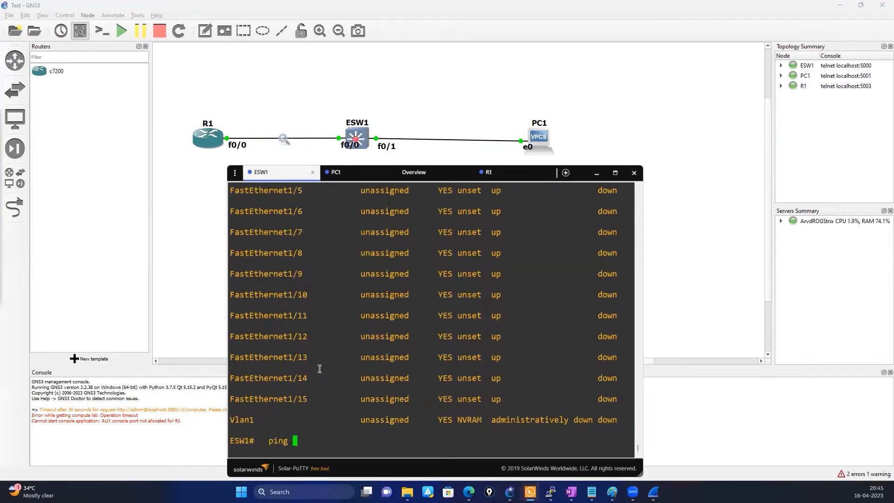
pyautogui.press('Return')
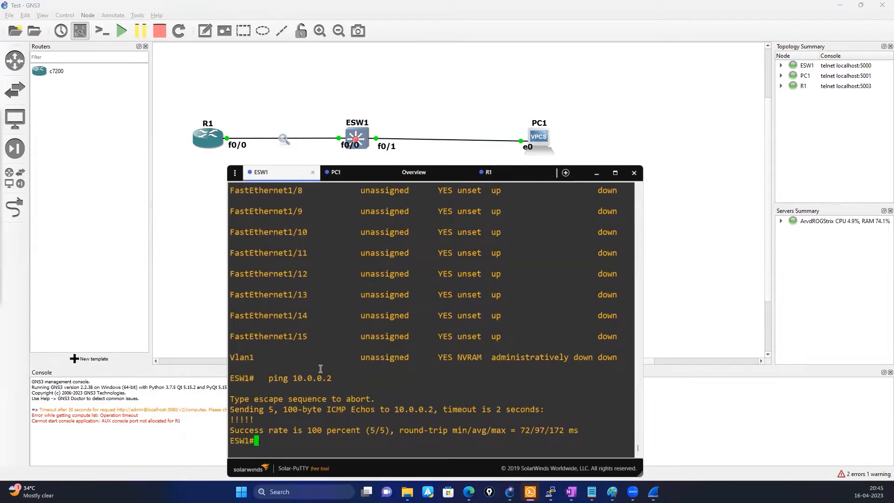
# Step: Show ESW1's running configuration for interface FastEthernet0/0 and highlight the subnet mask
pyautogui.write('sho')
pyautogui.press('Tab')
pyautogui.write('run')
pyautogui.press('Tab')
pyautogui.write('in')
pyautogui.press('Tab')
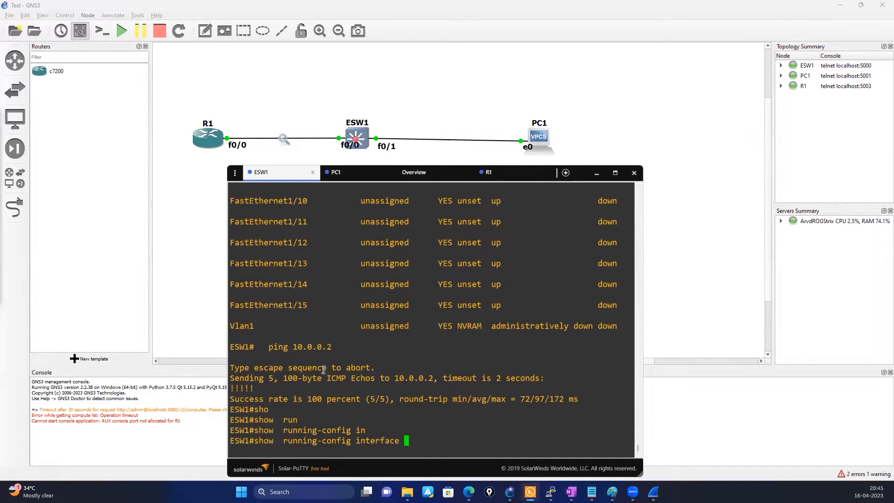
pyautogui.scroll(4, 391, 349)
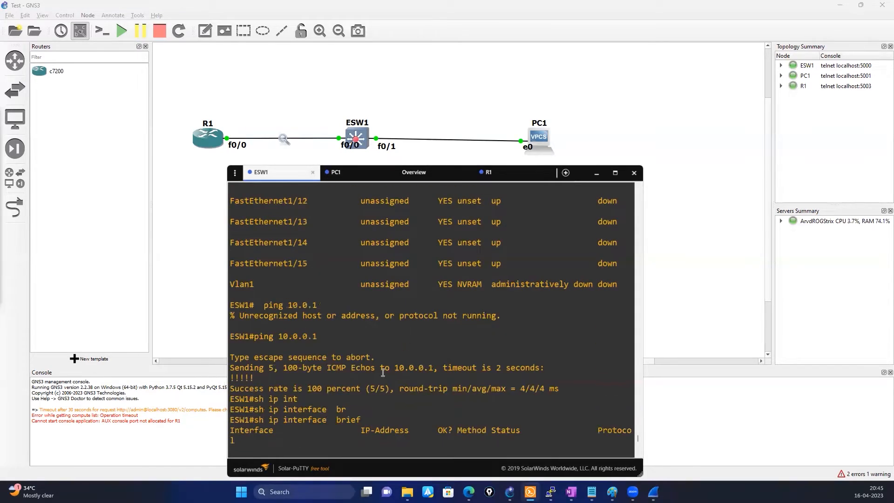
pyautogui.scroll(-2, 372, 377)
pyautogui.doubleClick(273, 201)
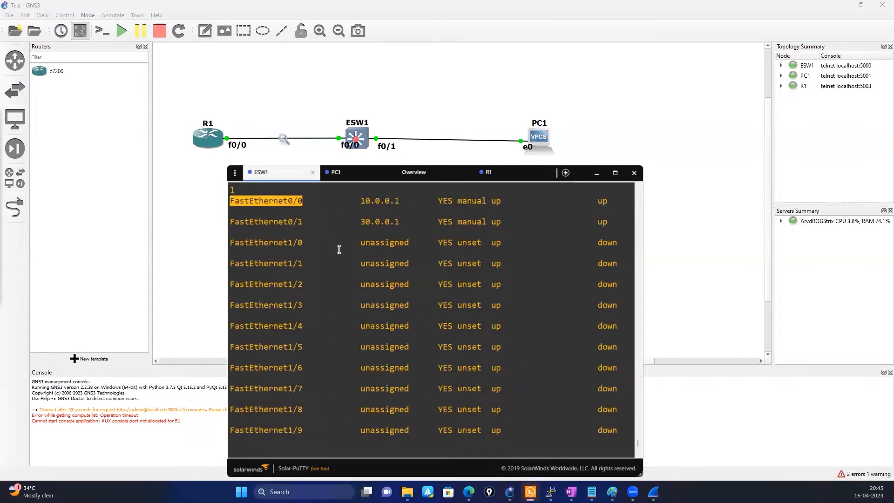
pyautogui.rightClick(338, 248)
pyautogui.press('Return')
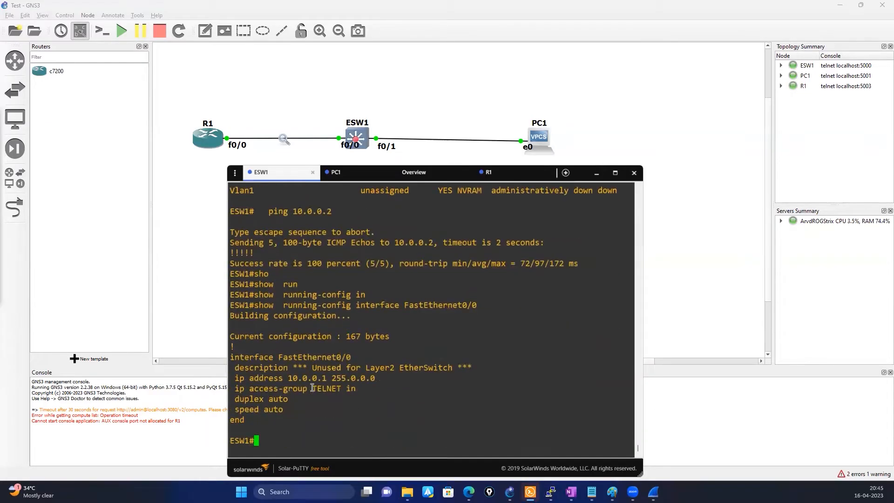
pyautogui.moveTo(327, 379); pyautogui.dragTo(375, 377)
# Step: Display the access lists on ESW1 with sh ip access-lists
pyautogui.click(398, 327)
pyautogui.write('sh ip acce')
pyautogui.press('Tab')
pyautogui.press('Return')
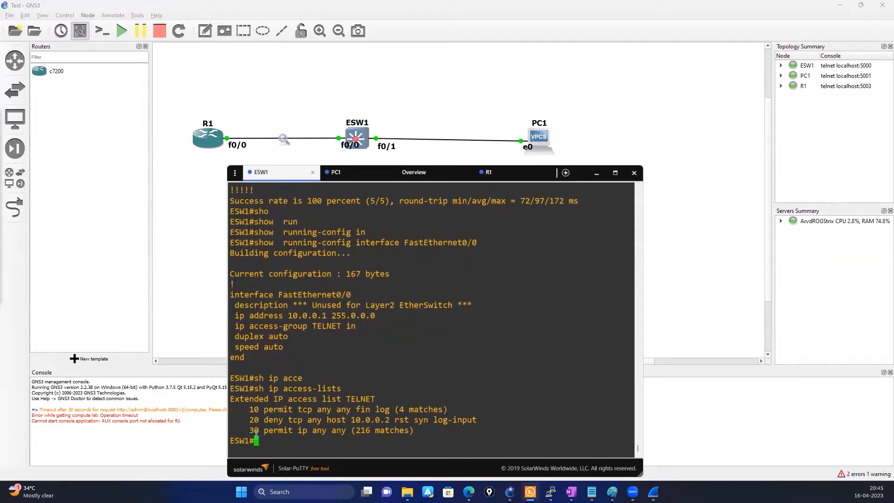
# Step: Examine rule 10 (permit tcp any any fin log) and rule 30 (permit ip any any) in the TELNET access list
pyautogui.moveTo(247, 411); pyautogui.dragTo(447, 405)
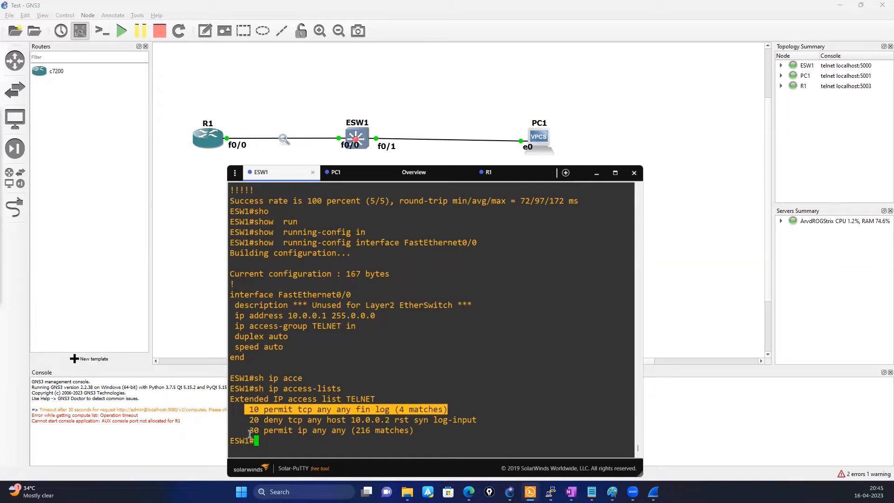
pyautogui.moveTo(250, 434); pyautogui.dragTo(432, 430)
pyautogui.moveTo(231, 430); pyautogui.dragTo(414, 431)
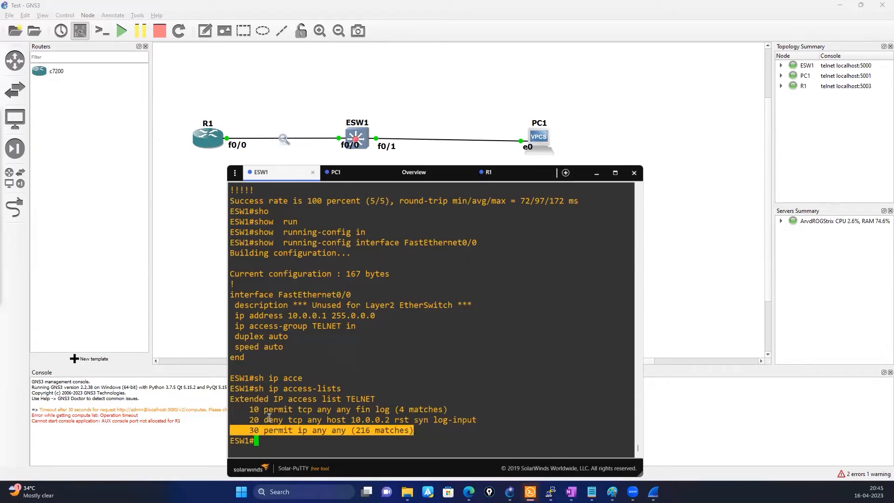
pyautogui.moveTo(245, 409); pyautogui.dragTo(453, 410)
pyautogui.moveTo(243, 431); pyautogui.dragTo(414, 428)
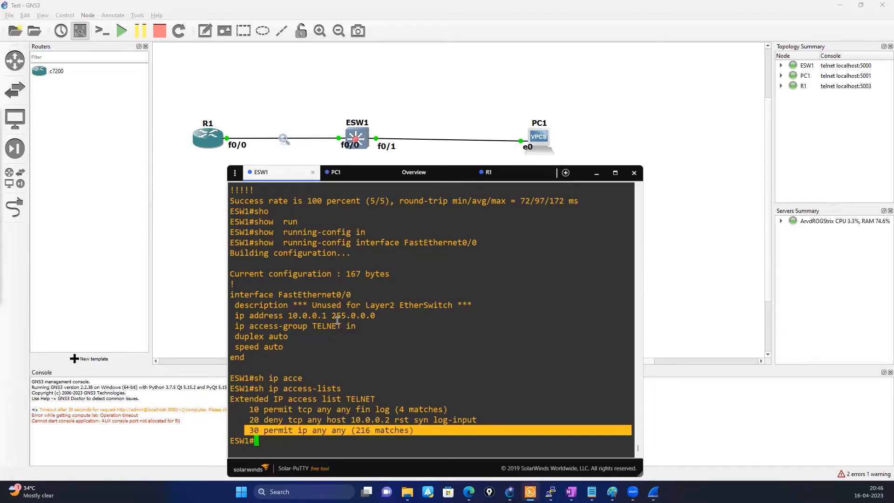
pyautogui.click(326, 368)
pyautogui.moveTo(249, 409); pyautogui.dragTo(441, 410)
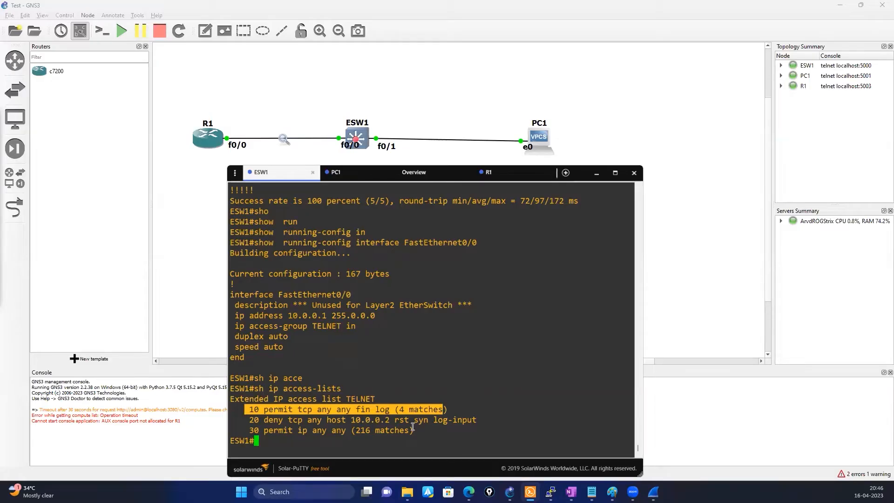
# Step: List the addresses and status of all ESW1 interfaces with sh ip interface brief
pyautogui.click(362, 371)
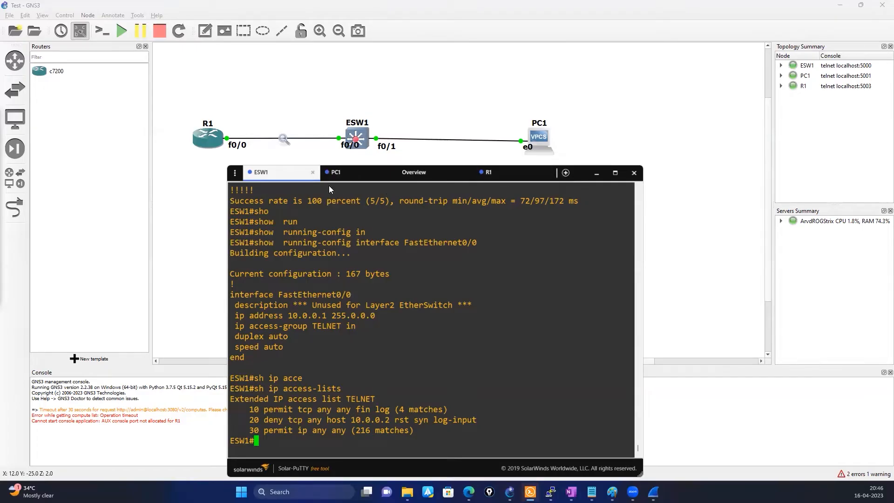
pyautogui.click(336, 172)
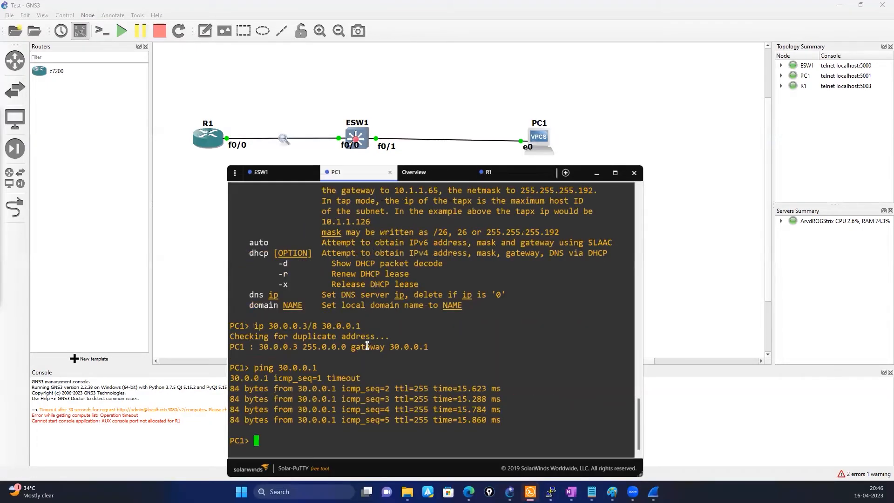
pyautogui.click(288, 173)
pyautogui.write('sh ip u')
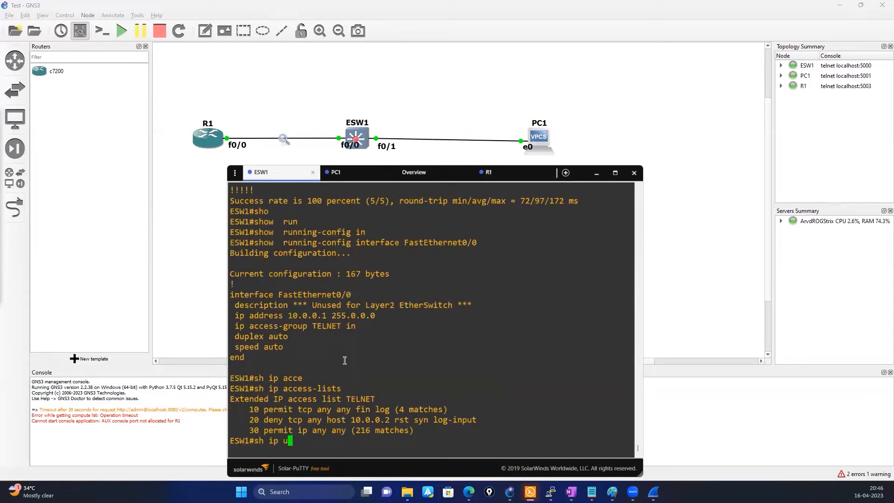
pyautogui.press('BackSpace')
pyautogui.write('int')
pyautogui.press('Tab')
pyautogui.write('br')
pyautogui.press('Tab')
pyautogui.press('Return')
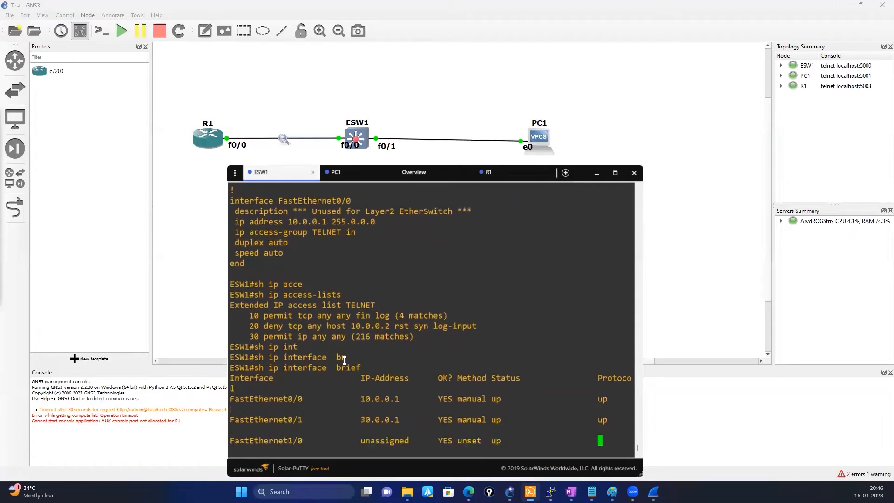
pyautogui.press('space')
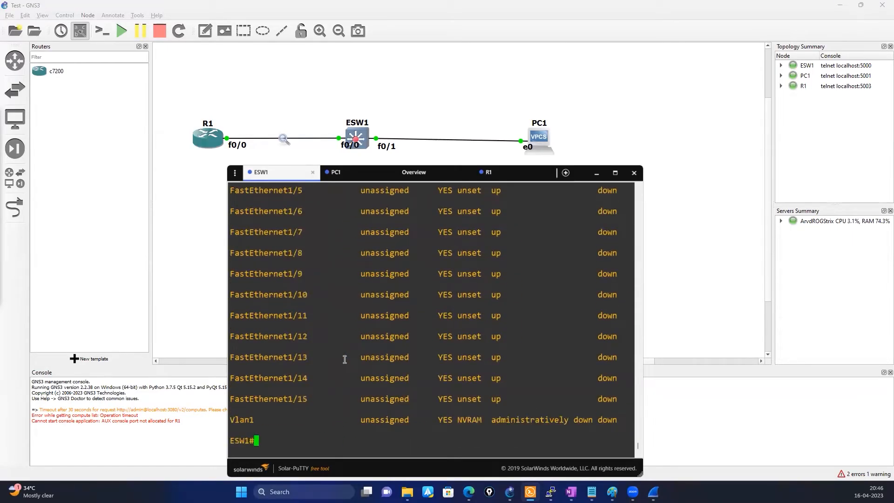
# Step: Highlight FastEthernet0/1's IP address, draw an arrow to it from ESW1's f0/1 port, write 3 beside PC1, and clear the drawing
pyautogui.scroll(15, 344, 359)
pyautogui.scroll(-10, 346, 359)
pyautogui.scroll(3, 379, 309)
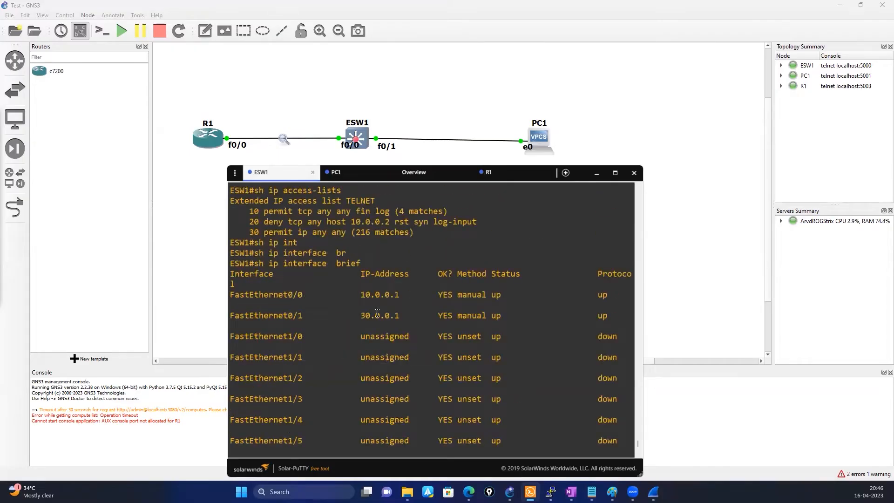
pyautogui.doubleClick(377, 315)
pyautogui.moveTo(394, 131)
pyautogui.mouseDown()
pyautogui.moveTo(376, 136)
pyautogui.moveTo(388, 155)
pyautogui.moveTo(397, 136)
pyautogui.moveTo(424, 284)
pyautogui.moveTo(398, 313)
pyautogui.moveTo(409, 312)
pyautogui.mouseUp()
pyautogui.click(564, 136)
pyautogui.moveTo(577, 132); pyautogui.dragTo(577, 152)
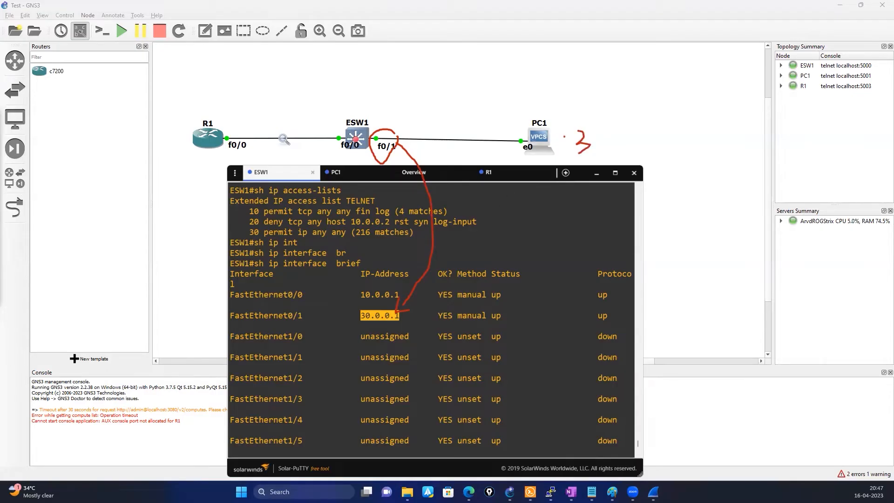
pyautogui.press('e')
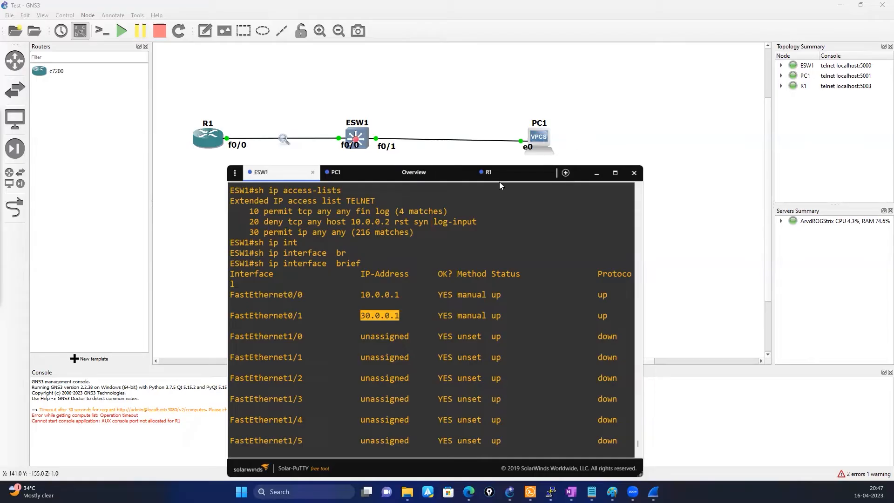
# Step: Display the general command help and the show command's options in PC1's console
pyautogui.click(344, 172)
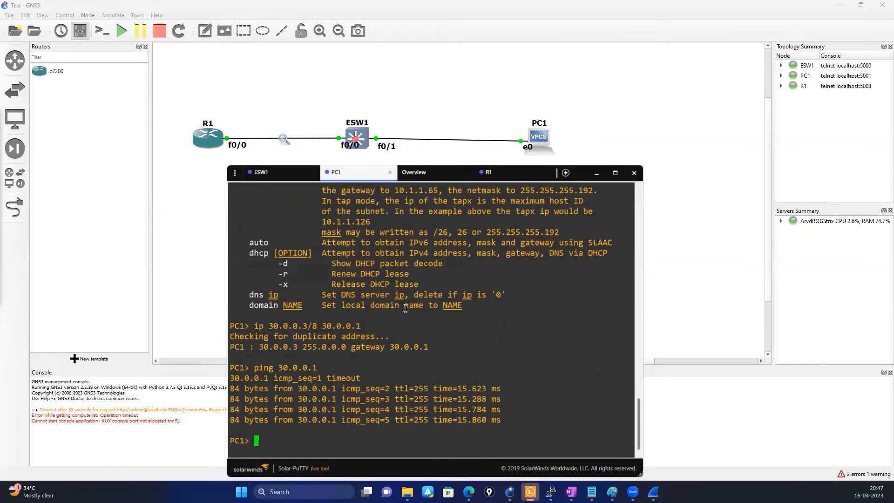
pyautogui.scroll(8, 405, 308)
pyautogui.scroll(-8, 405, 308)
pyautogui.write('?')
pyautogui.press('Return')
pyautogui.write('show ?')
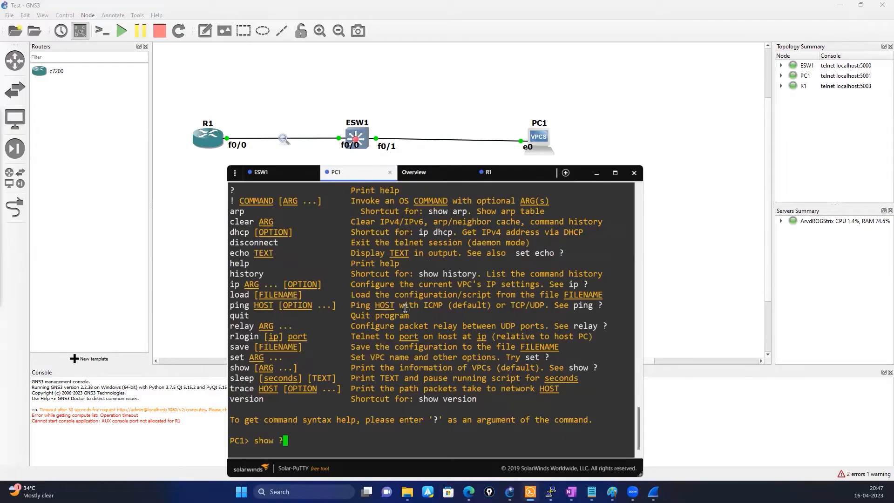
pyautogui.press('Return')
# Step: Show PC1's IP settings with show ip and examine its address, gateway and MTU
pyautogui.press('Up')
pyautogui.press('BackSpace')
pyautogui.write('ip')
pyautogui.press('Return')
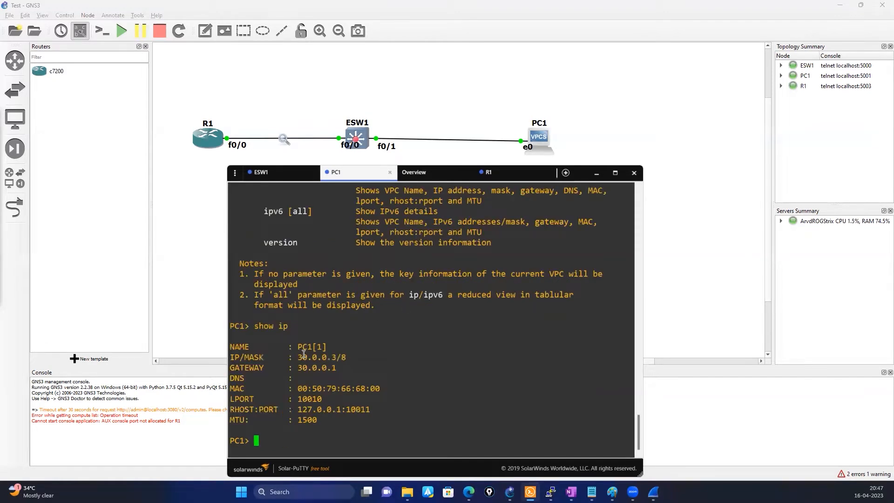
pyautogui.moveTo(299, 354); pyautogui.dragTo(343, 355)
pyautogui.moveTo(293, 367); pyautogui.dragTo(340, 369)
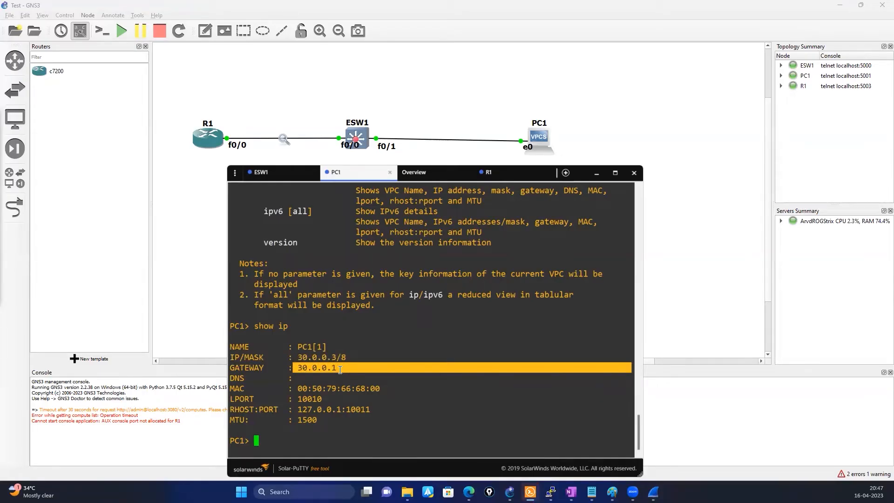
pyautogui.moveTo(350, 386); pyautogui.dragTo(387, 381)
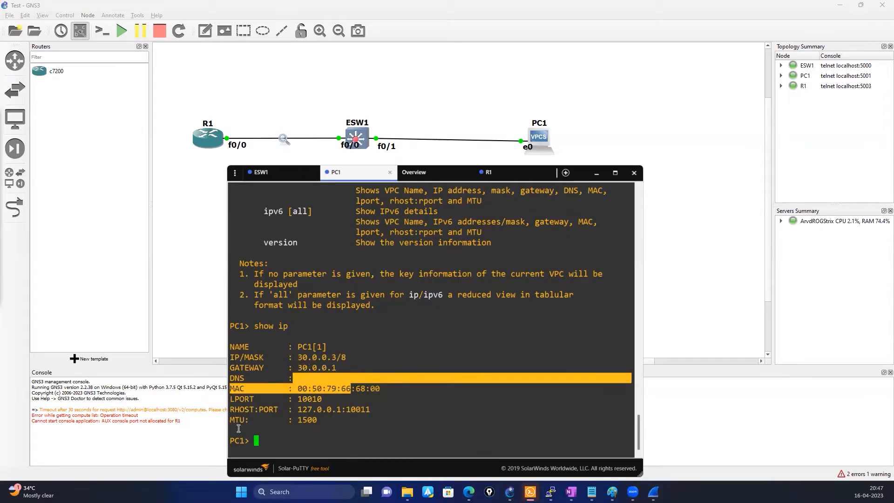
pyautogui.moveTo(232, 414); pyautogui.dragTo(317, 421)
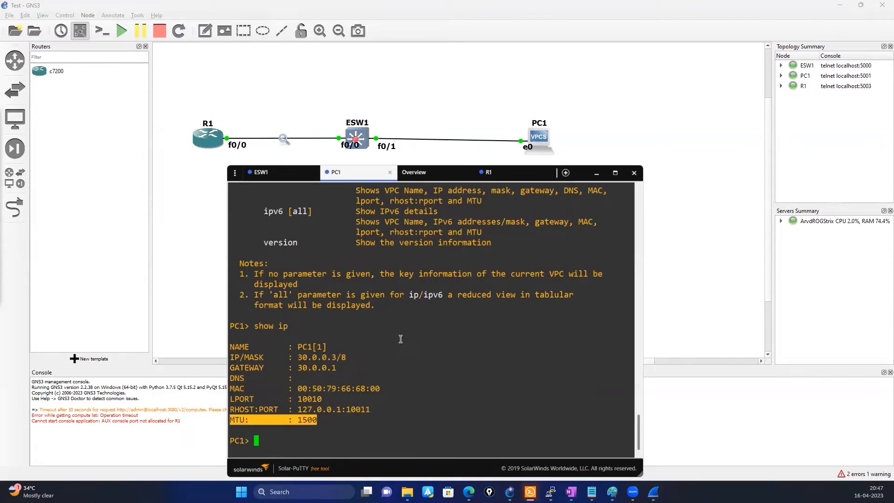
# Step: Ping the gateway 30.0.0.1 from PC1
pyautogui.click(410, 404)
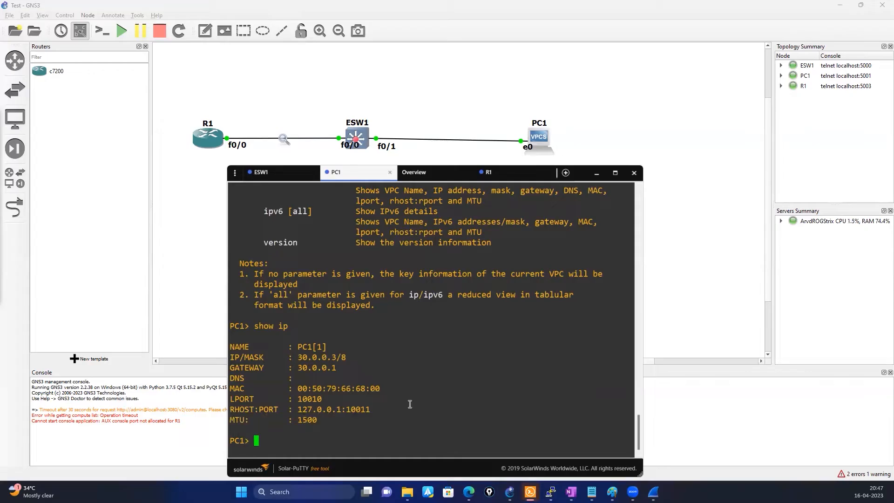
pyautogui.write('ping 30.0.0.1')
pyautogui.press('Return')
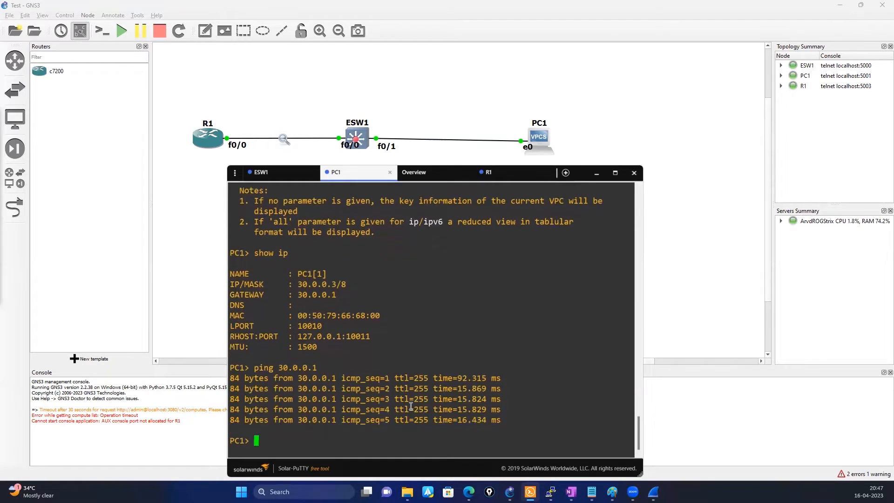
# Step: Filter ESW1's running configuration for the vty lines with show running-config | include vty
pyautogui.click(277, 178)
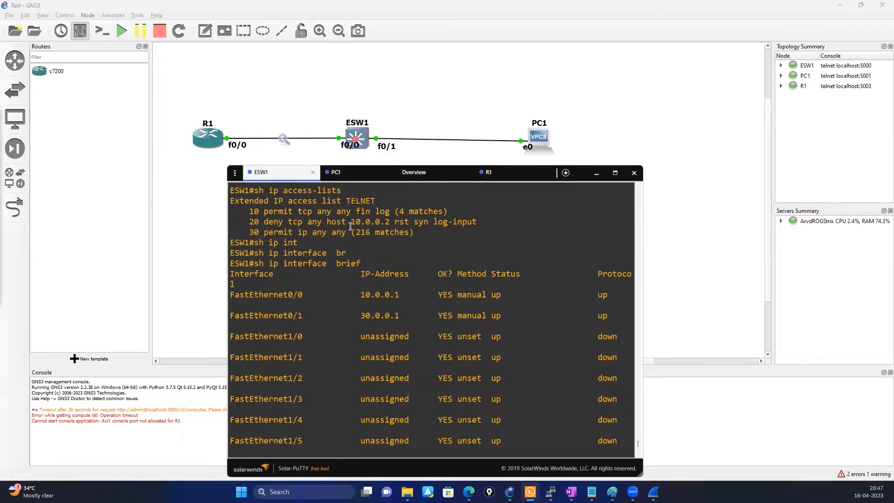
pyautogui.moveTo(293, 171); pyautogui.dragTo(342, 137)
pyautogui.scroll(-8, 342, 324)
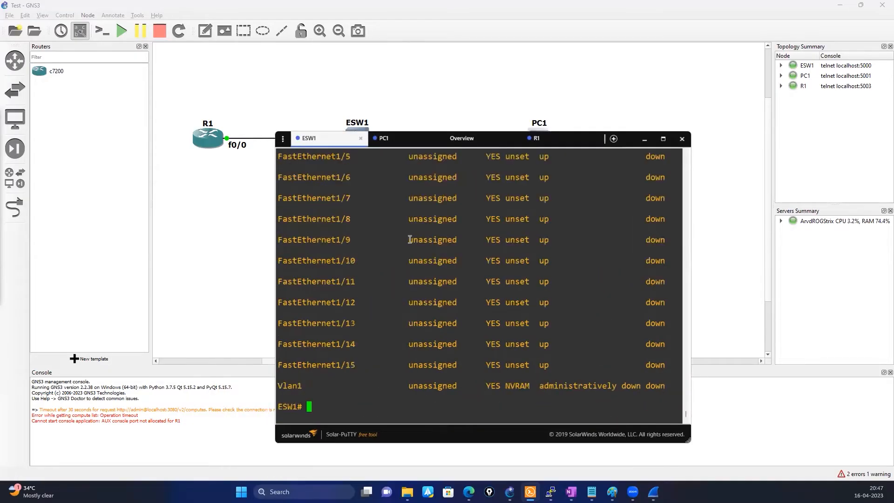
pyautogui.click(536, 139)
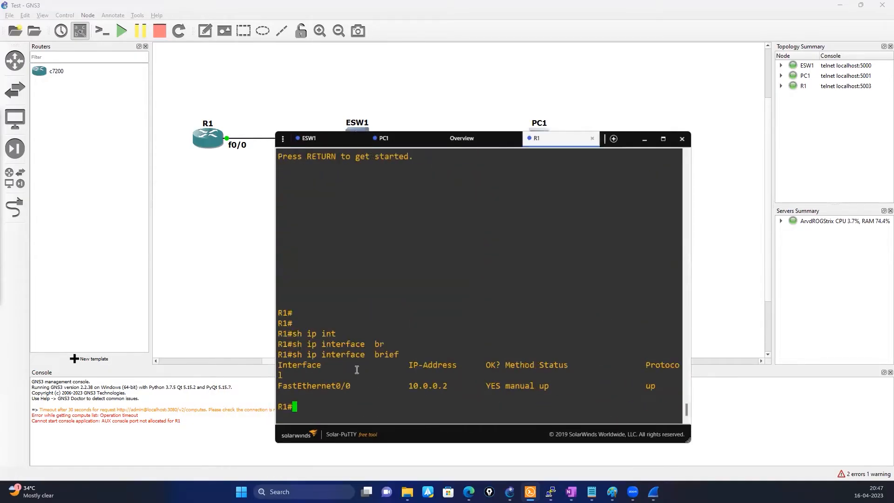
pyautogui.click(322, 139)
pyautogui.write('sh')
pyautogui.press('Tab')
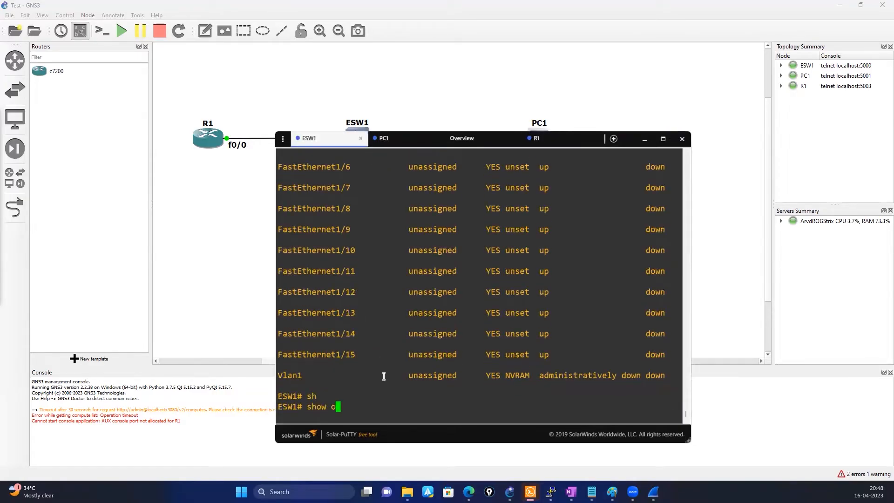
pyautogui.write('run')
pyautogui.press('Tab')
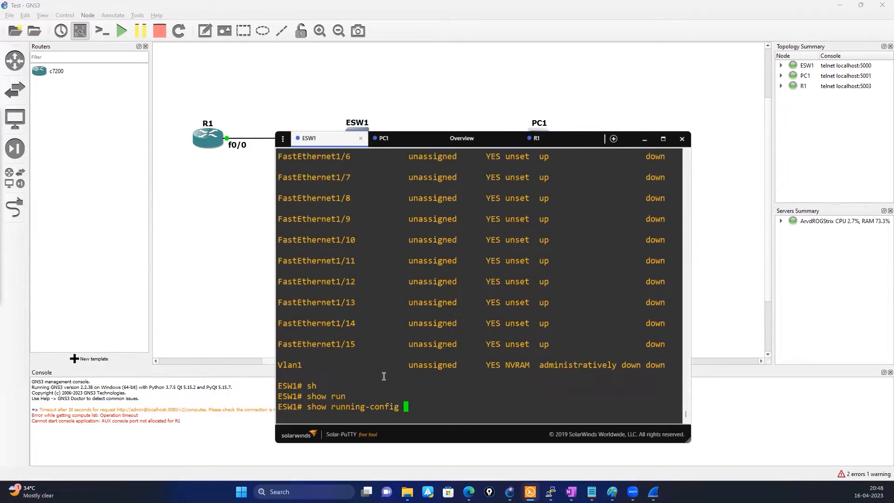
pyautogui.write('|  in')
pyautogui.press('Tab')
pyautogui.write('vty')
pyautogui.press('Return')
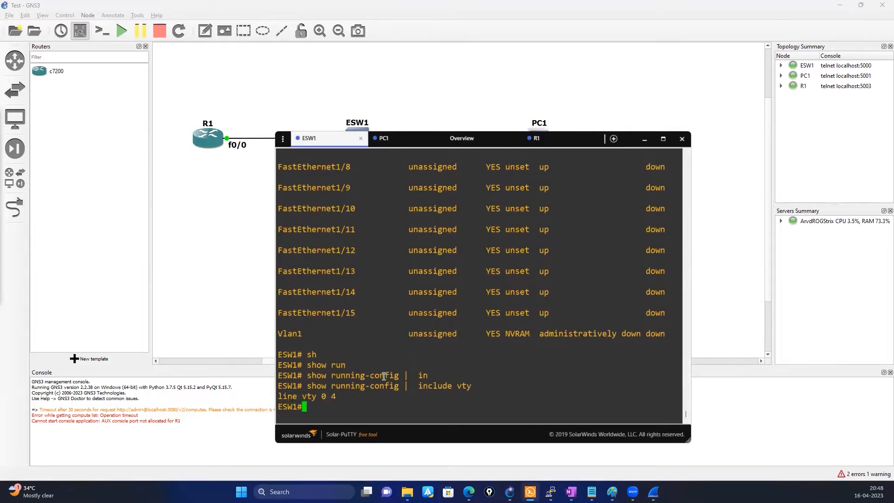
# Step: Display ESW1's full running configuration and examine the line vty 0 4 section, including its password entry
pyautogui.write('sho')
pyautogui.press('Tab')
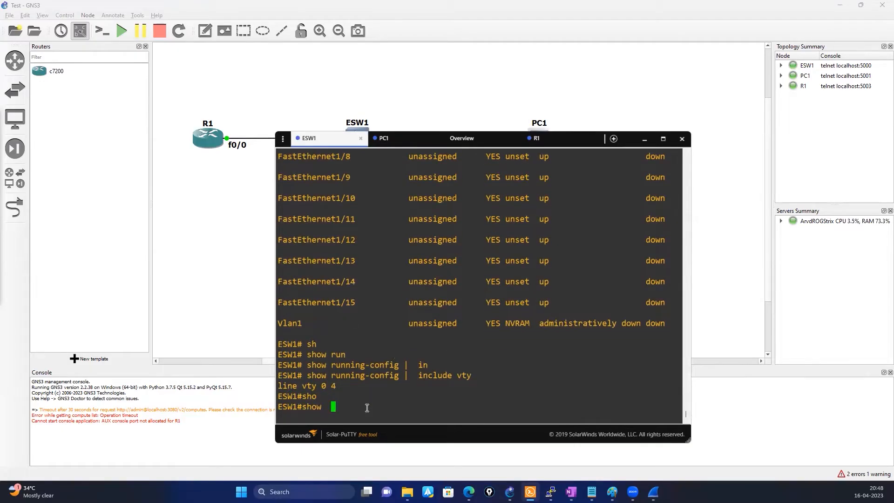
pyautogui.write('run')
pyautogui.press('Tab')
pyautogui.press('Return')
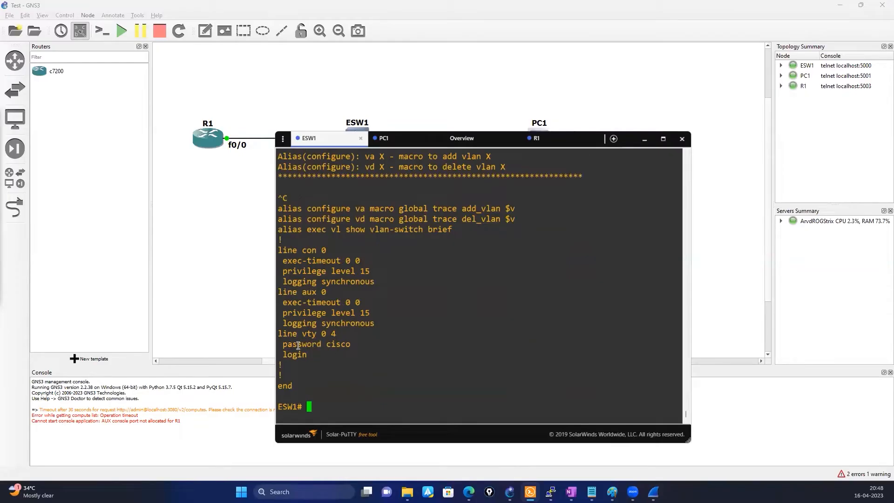
pyautogui.moveTo(280, 332); pyautogui.dragTo(349, 334)
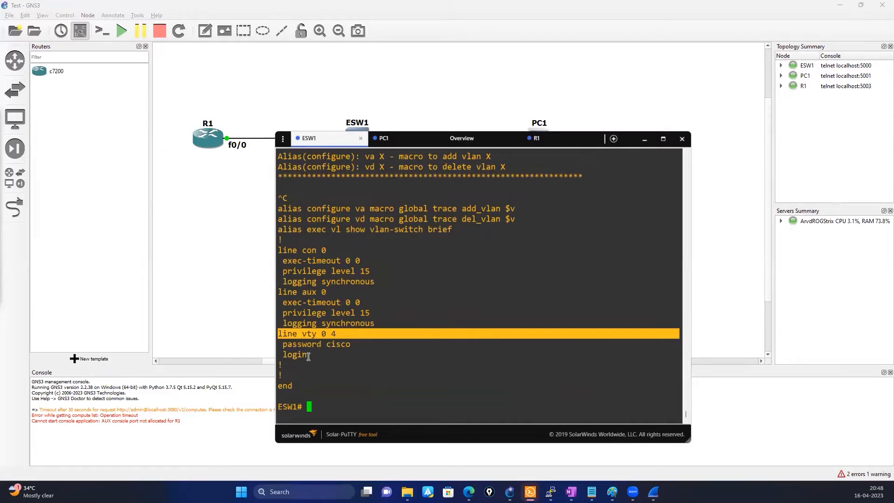
pyautogui.click(300, 344)
pyautogui.tripleClick(300, 345)
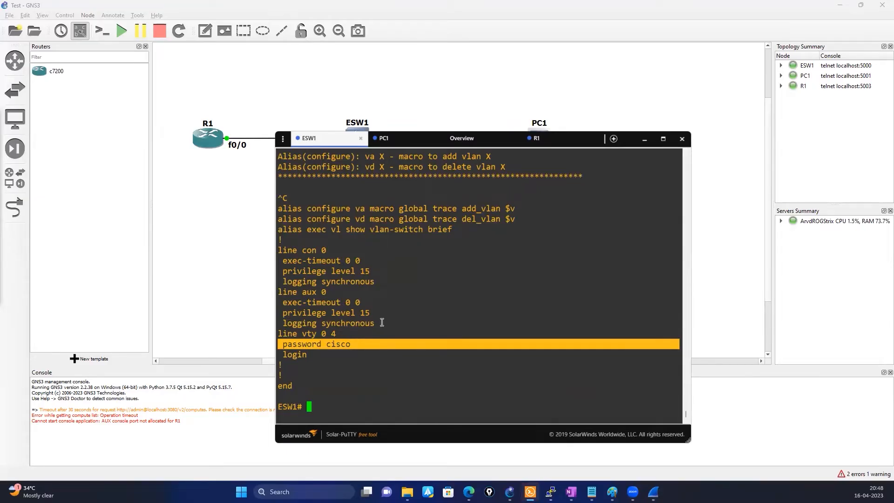
# Step: Move the console window, opened on R1, clear of the topology and stop the packet capture on the R1–ESW1 link
pyautogui.click(544, 140)
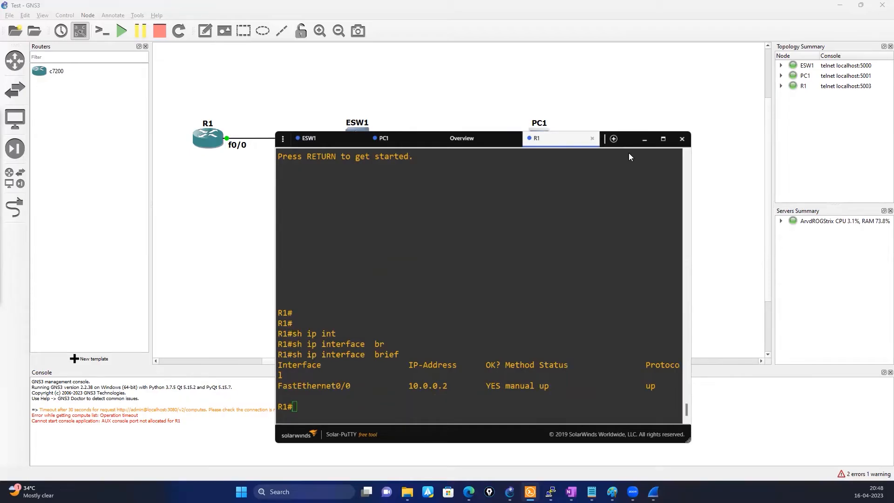
pyautogui.moveTo(631, 133); pyautogui.dragTo(629, 154)
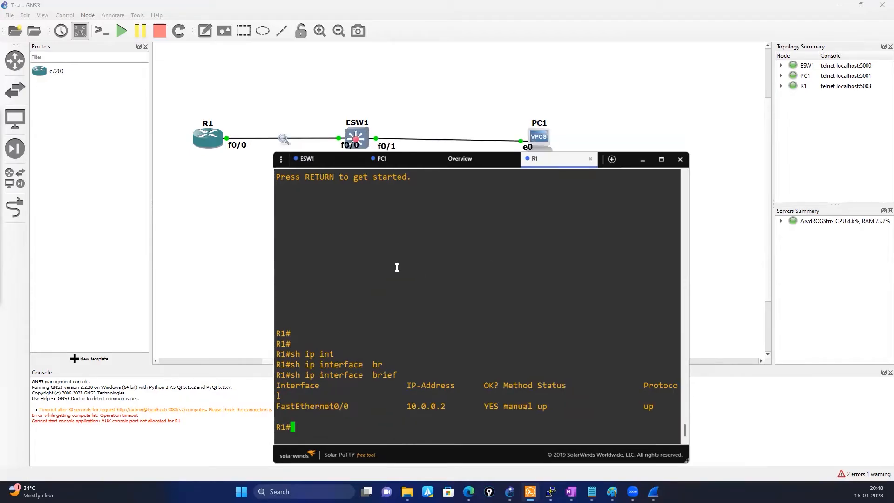
pyautogui.click(283, 139)
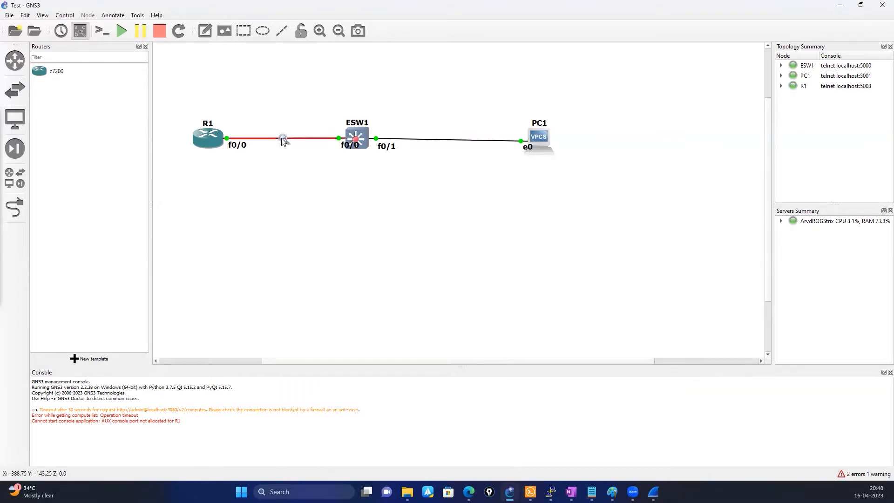
pyautogui.rightClick(282, 139)
pyautogui.click(316, 219)
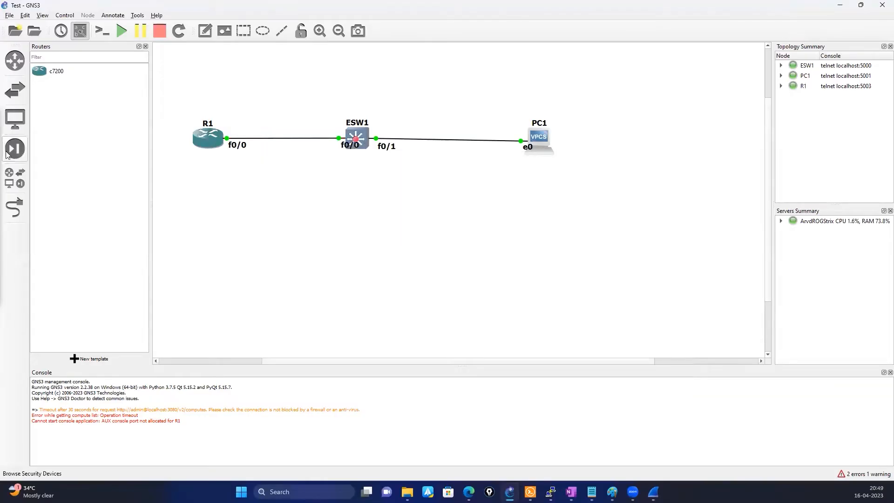
# Step: Draw an arrow from R1 to ESW1 labelled Telnet above the link, and clear the drawing
pyautogui.moveTo(215, 114)
pyautogui.mouseDown()
pyautogui.moveTo(334, 123)
pyautogui.moveTo(314, 130)
pyautogui.mouseUp()
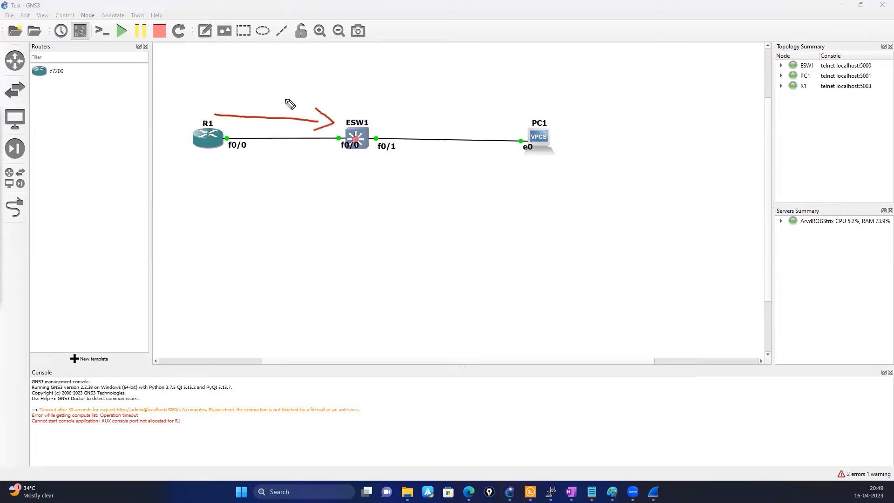
pyautogui.moveTo(277, 106)
pyautogui.mouseDown()
pyautogui.moveTo(279, 86)
pyautogui.moveTo(298, 103)
pyautogui.moveTo(302, 96)
pyautogui.moveTo(318, 103)
pyautogui.moveTo(322, 84)
pyautogui.moveTo(336, 94)
pyautogui.moveTo(341, 81)
pyautogui.mouseUp()
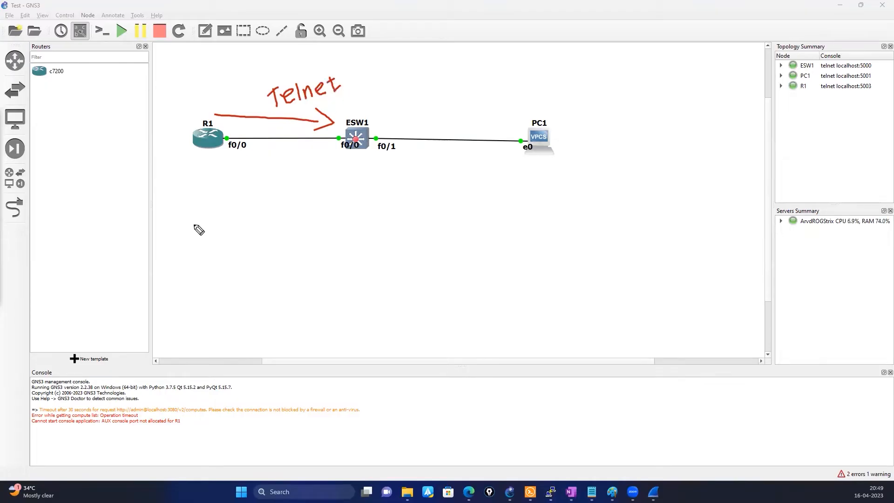
pyautogui.press('Escape')
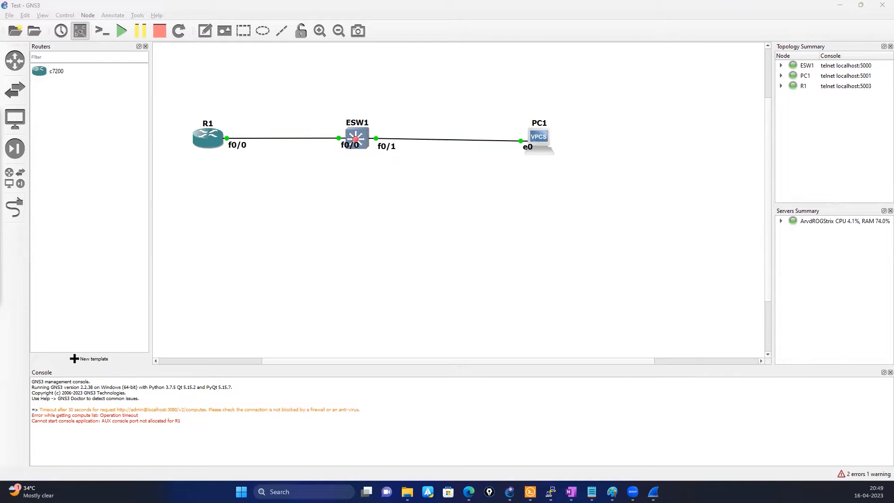
# Step: Enter the command telnet 10.0.0.1 at R1's console prompt without running it
pyautogui.click(530, 491)
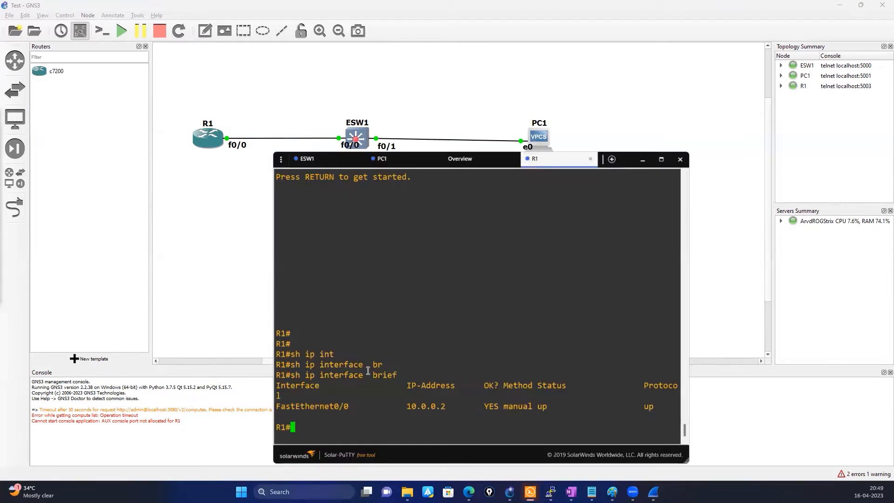
pyautogui.write('tel')
pyautogui.press('Tab')
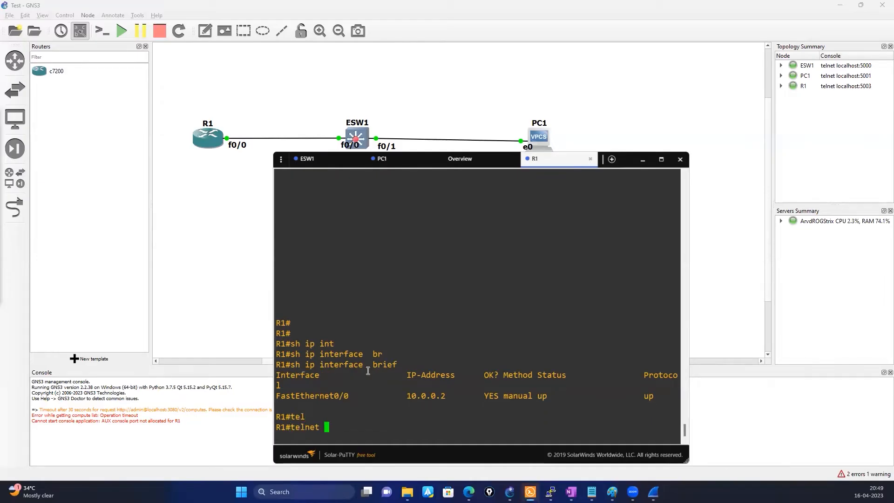
pyautogui.write('10.0.0.1')
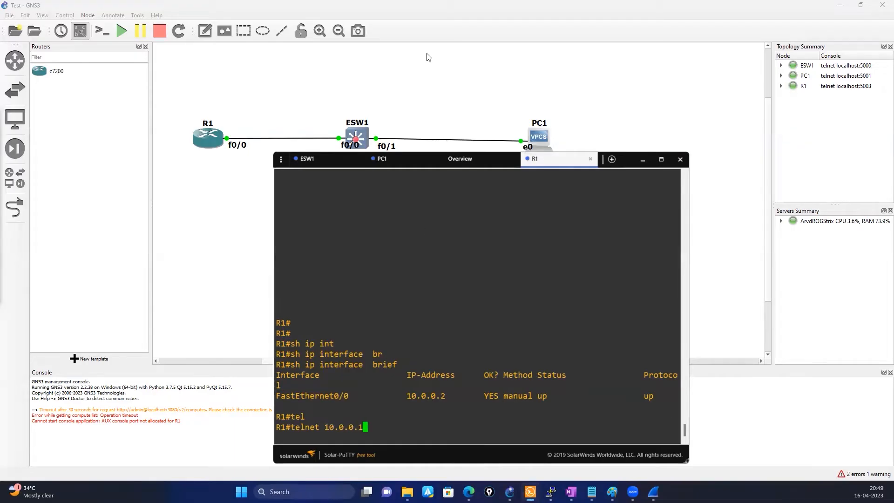
# Step: Start an Ethernet packet capture on the R1–ESW1 link with the default file name
pyautogui.rightClick(273, 139)
pyautogui.click(298, 144)
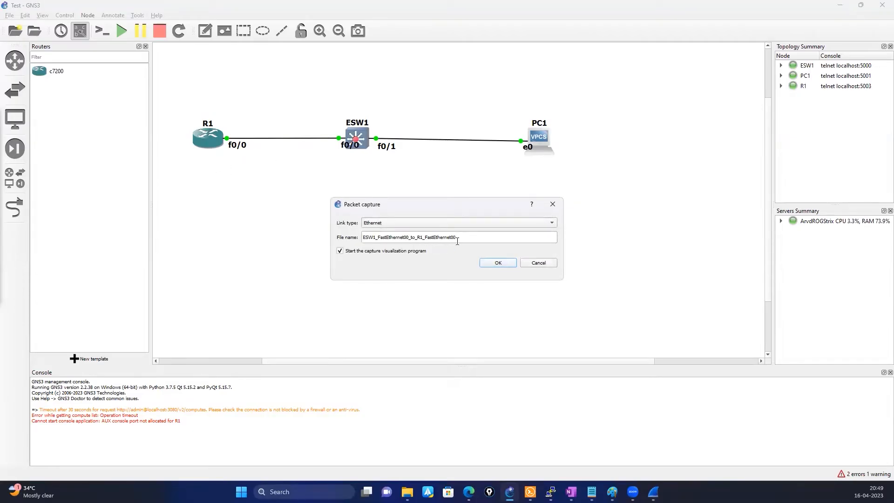
pyautogui.click(498, 264)
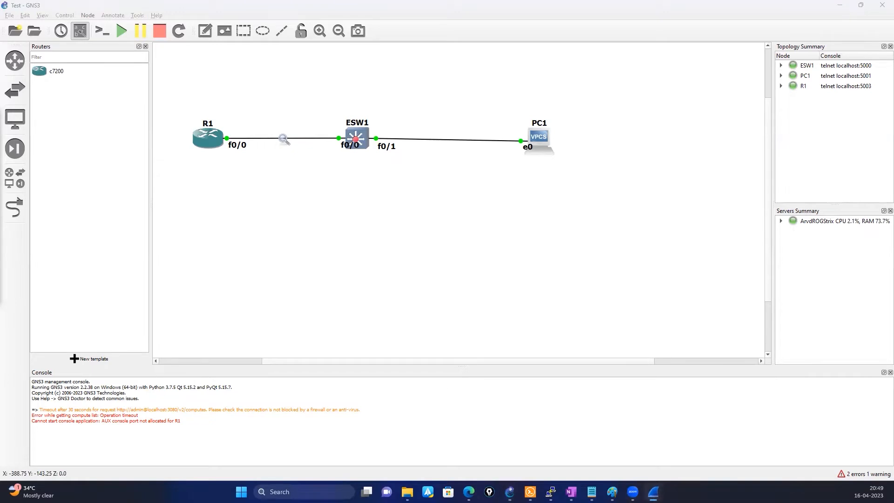
# Step: Close the existing Wireshark windows and reopen the R1–ESW1 link capture in a reduced-size window beside the topology
pyautogui.rightClick(653, 491)
pyautogui.click(635, 464)
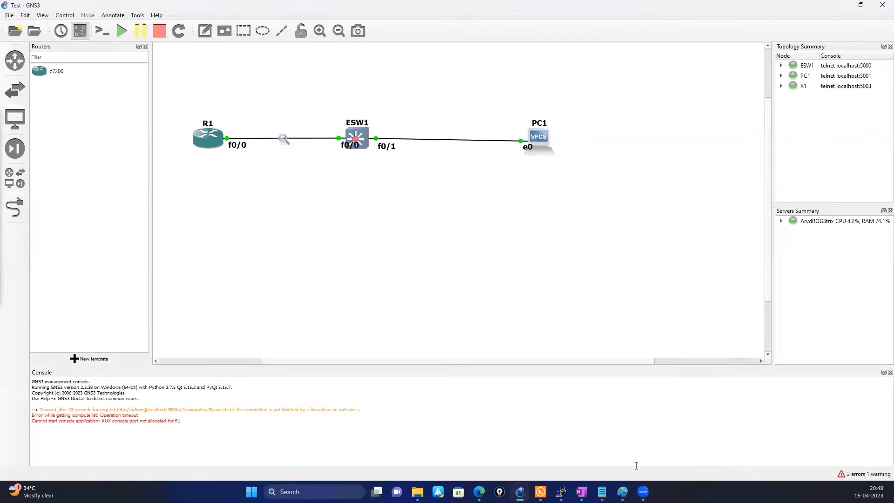
pyautogui.rightClick(284, 138)
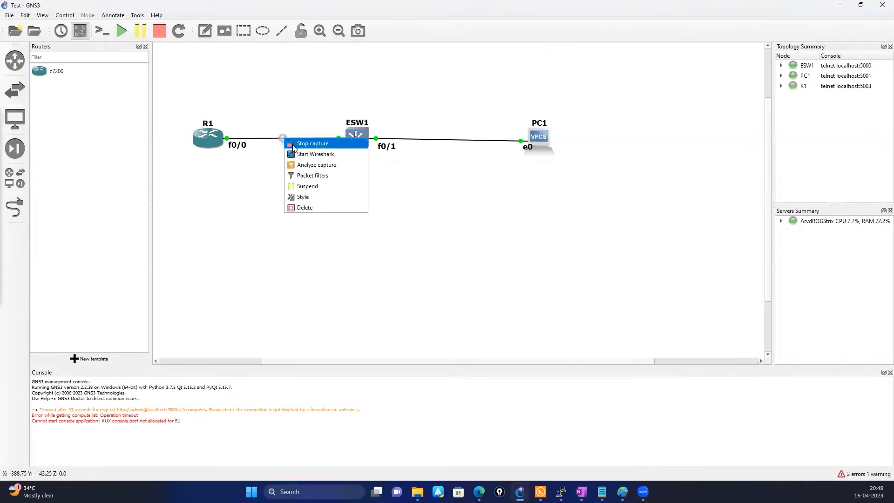
pyautogui.click(301, 154)
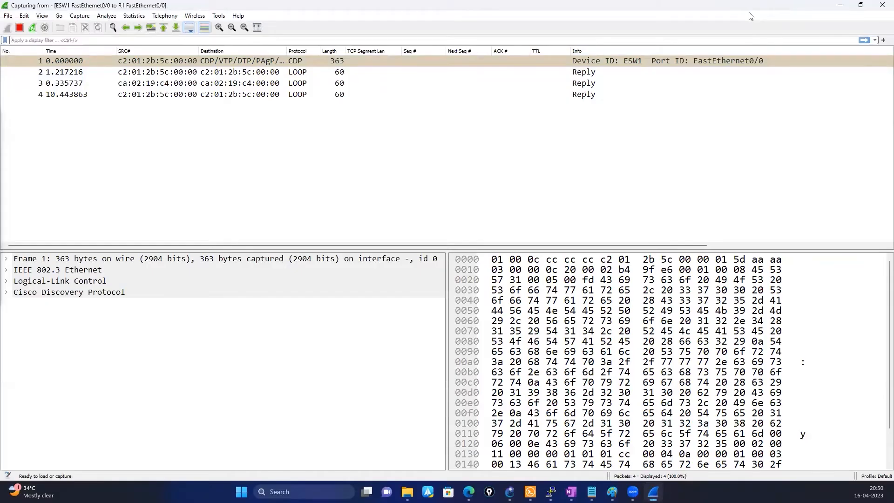
pyautogui.click(860, 6)
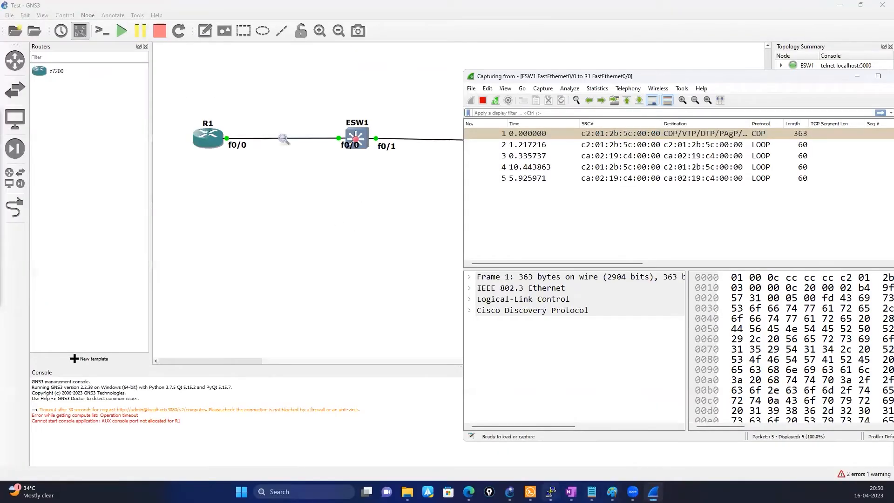
# Step: Run telnet 10.0.0.1 from R1's console and log in to ESW1 with the vty password
pyautogui.moveTo(530, 492)
pyautogui.click(392, 396)
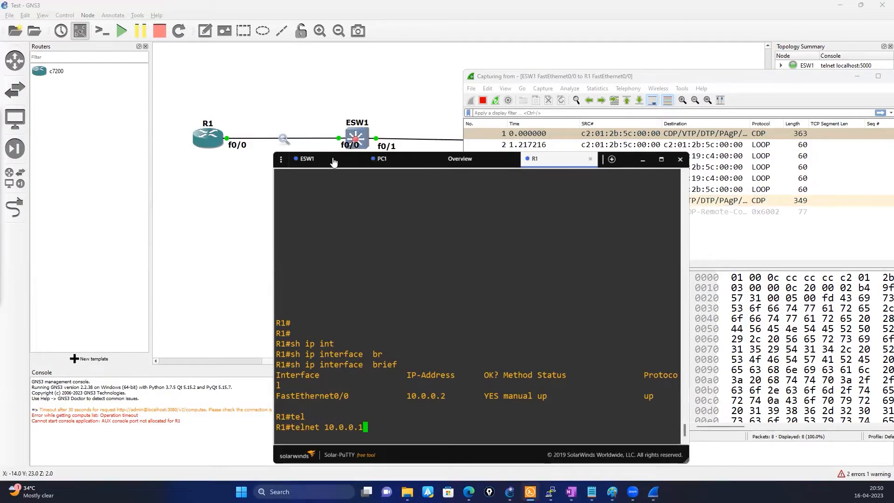
pyautogui.moveTo(334, 161); pyautogui.dragTo(337, 104)
pyautogui.click(399, 325)
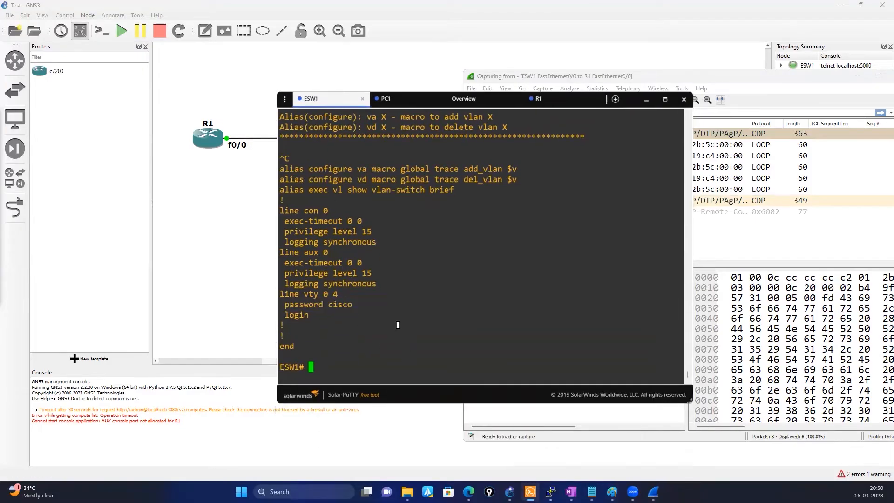
pyautogui.click(540, 99)
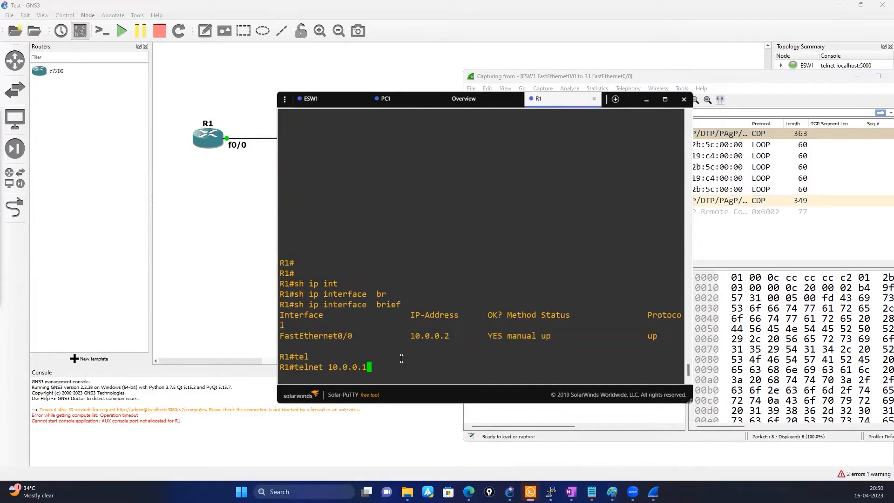
pyautogui.press('Return')
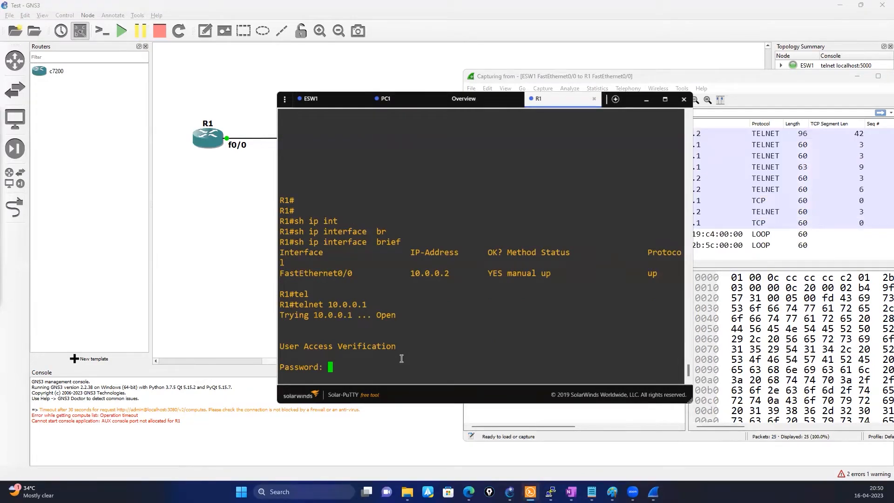
pyautogui.press('Return')
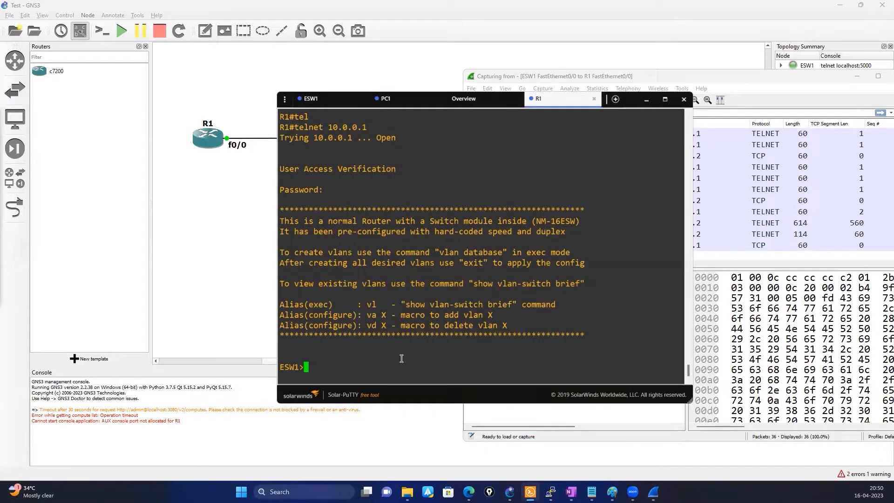
# Step: Enter privileged mode on ESW1 over Telnet using en and the enable password
pyautogui.write('en')
pyautogui.press('Return')
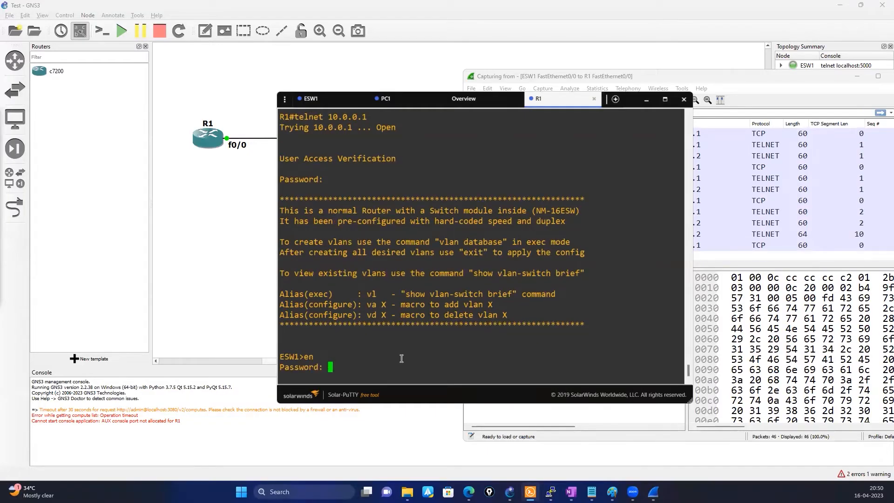
pyautogui.press('Return')
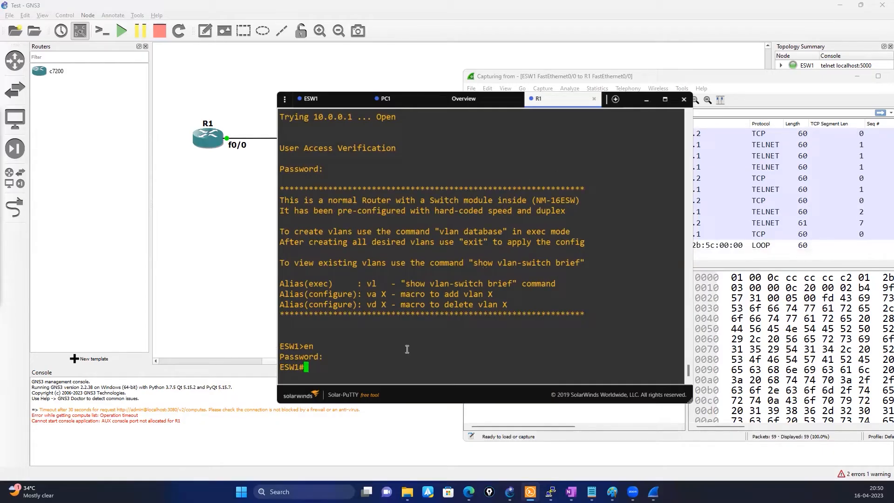
# Step: End the Telnet session to ESW1 with exit and also exit R1's console session
pyautogui.write('exit')
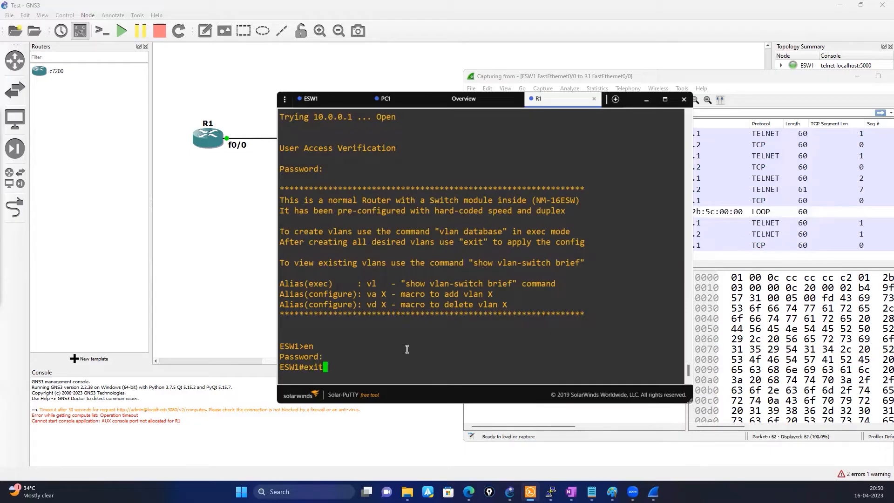
pyautogui.press('Return')
pyautogui.write('exit')
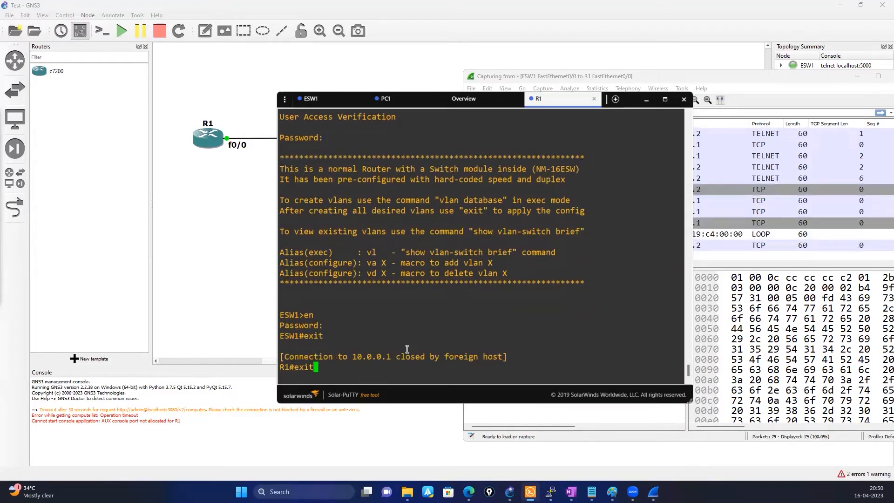
pyautogui.press('Return')
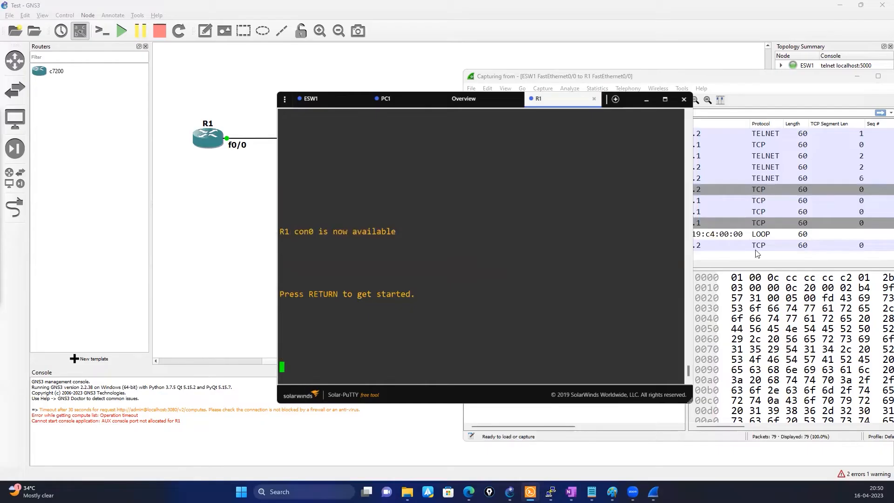
pyautogui.press('Return')
pyautogui.press('Return')
pyautogui.press('Return')
pyautogui.press('Return')
# Step: Hide the console window, stop the live capture and maximize the Wireshark window
pyautogui.click(646, 100)
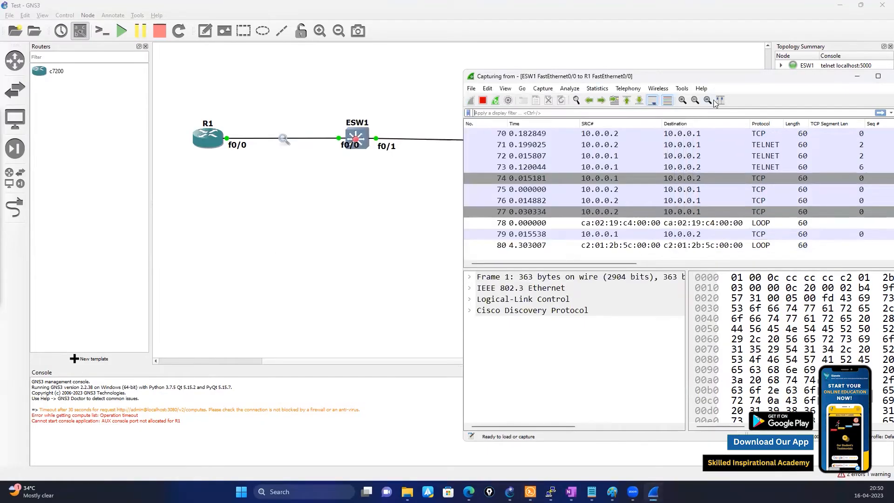
pyautogui.moveTo(717, 77); pyautogui.dragTo(489, 61)
pyautogui.click(649, 60)
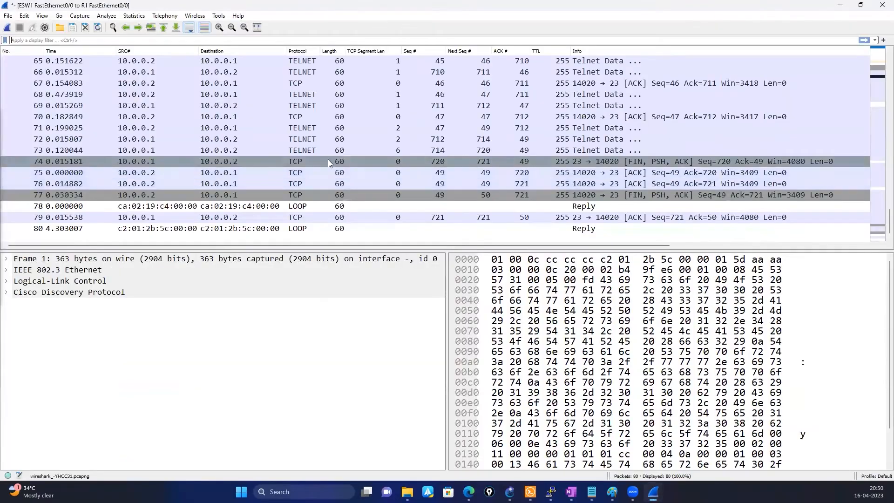
# Step: Examine the start of the capture, including the TCP handshake in packets 9 to 11 and duplicate ACK packet 13
pyautogui.scroll(16, 325, 147)
pyautogui.scroll(5, 325, 148)
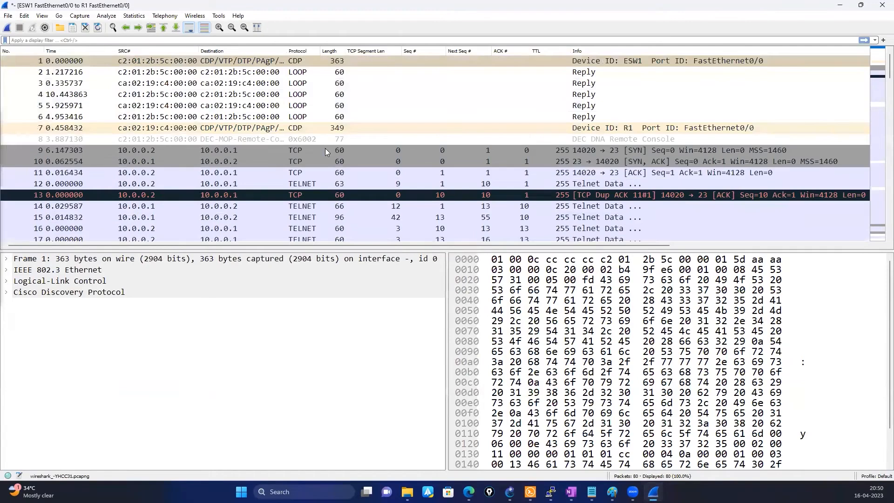
pyautogui.scroll(-1, 325, 148)
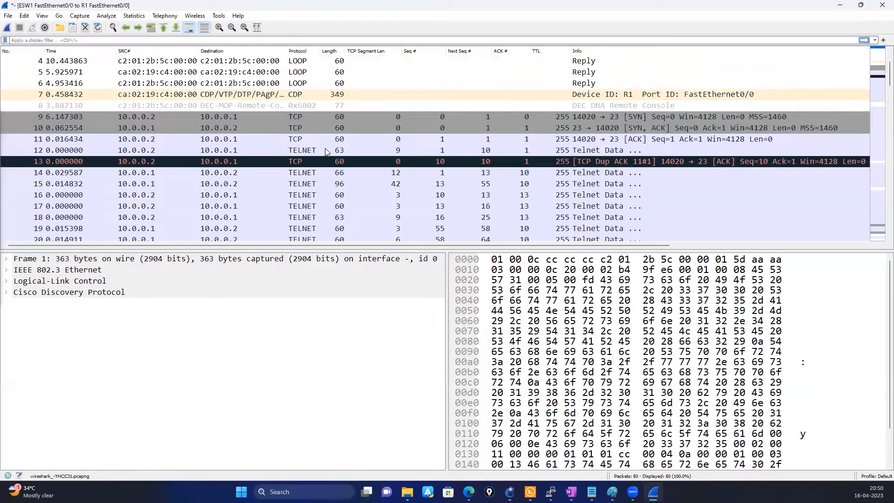
pyautogui.click(621, 163)
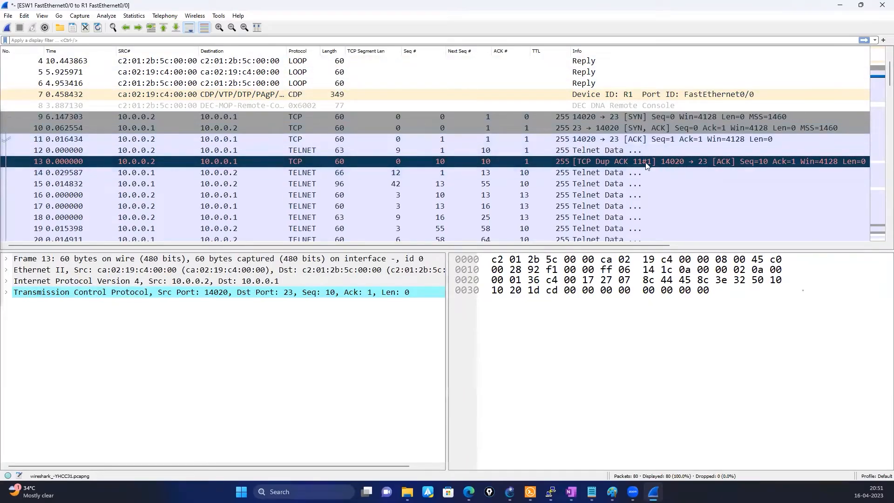
pyautogui.click(90, 139)
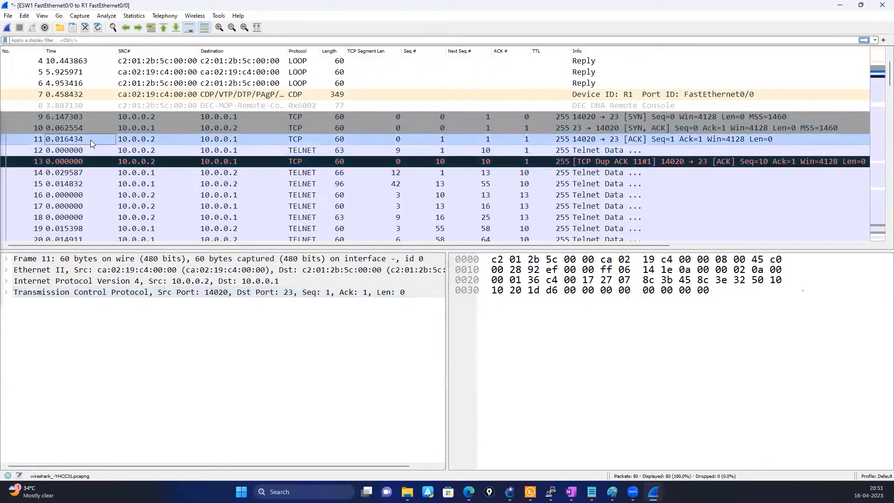
pyautogui.scroll(1, 154, 152)
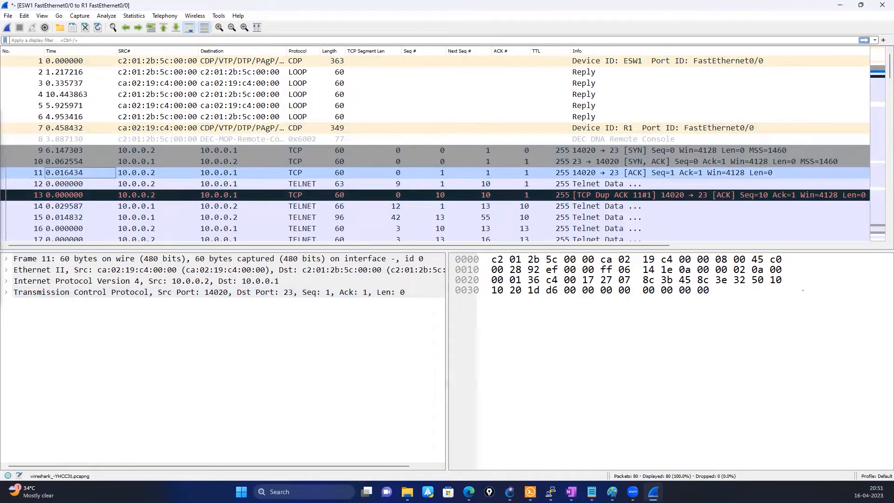
# Step: Circle the TCP handshake packets, mark packet 9's addresses and SYN information, and clear the drawing
pyautogui.moveTo(423, 125)
pyautogui.mouseDown()
pyautogui.moveTo(833, 136)
pyautogui.moveTo(782, 195)
pyautogui.moveTo(458, 175)
pyautogui.moveTo(463, 146)
pyautogui.mouseUp()
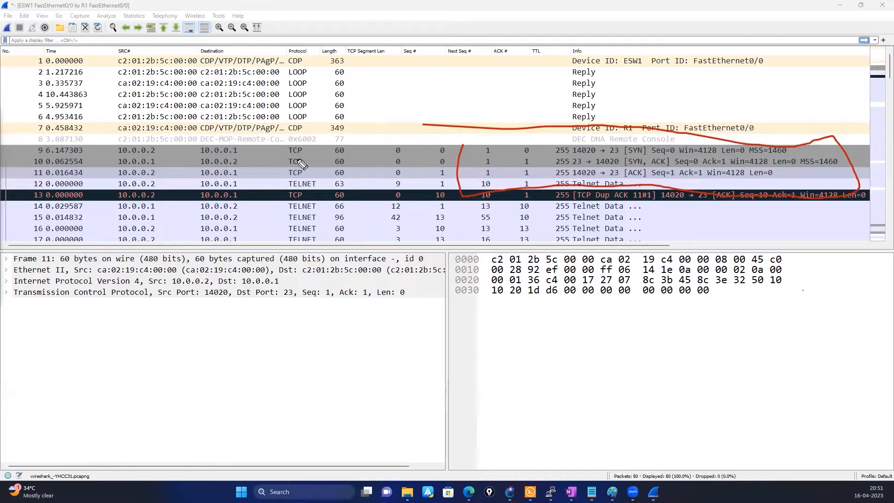
pyautogui.moveTo(117, 153)
pyautogui.mouseDown()
pyautogui.moveTo(166, 138)
pyautogui.moveTo(232, 142)
pyautogui.mouseUp()
pyautogui.moveTo(572, 144)
pyautogui.mouseDown()
pyautogui.moveTo(592, 130)
pyautogui.moveTo(629, 144)
pyautogui.mouseUp()
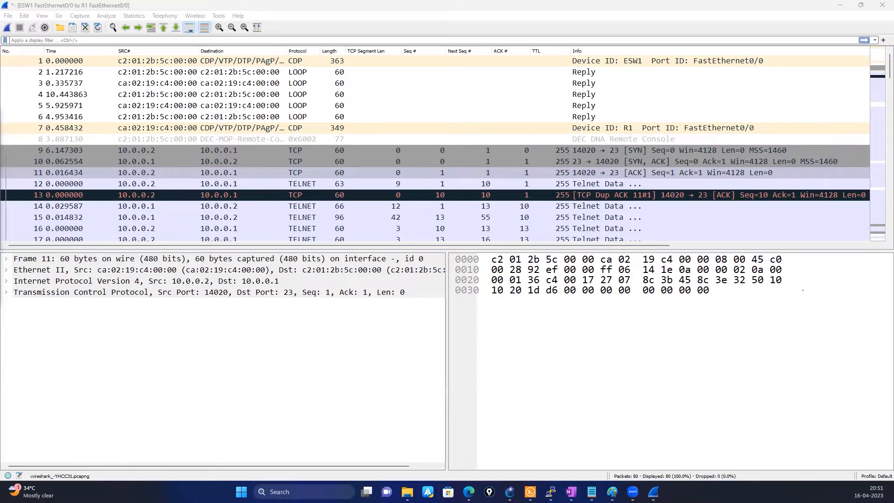
# Step: Examine the Telnet data packets from packet 12 onward, inspecting the TCP segment lengths of packets 14 and 15
pyautogui.scroll(-4, 403, 197)
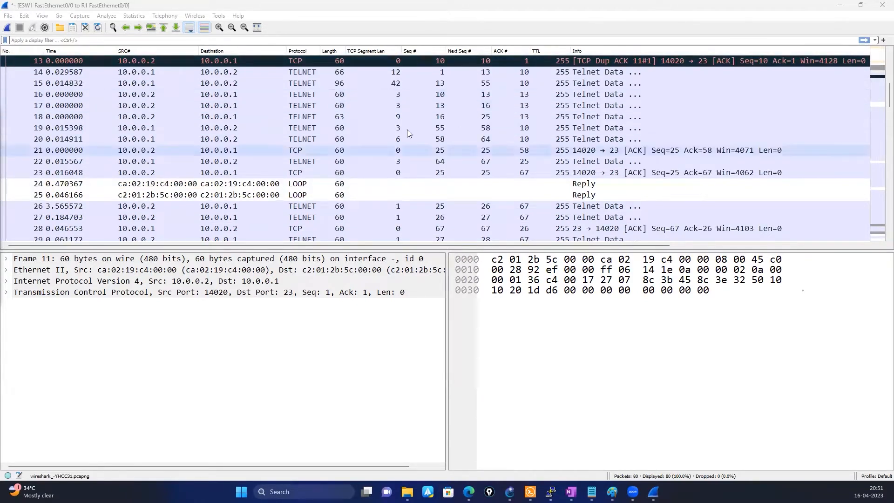
pyautogui.scroll(1, 422, 142)
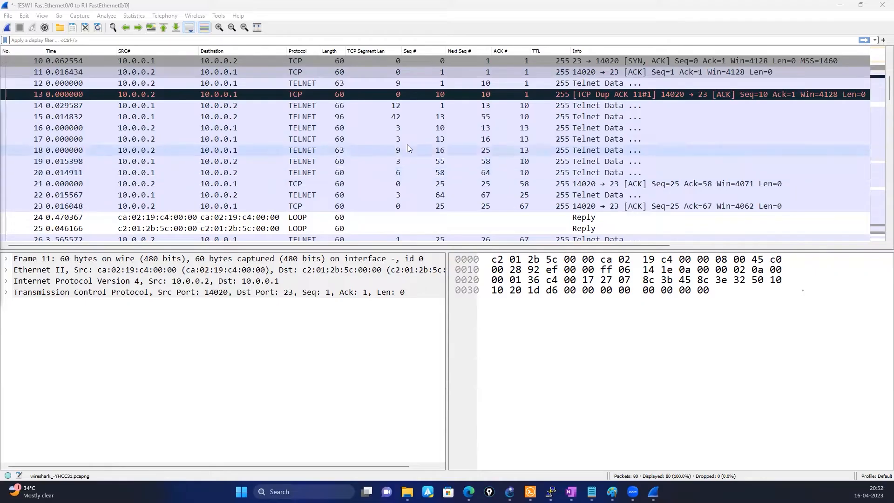
pyautogui.click(395, 116)
pyautogui.click(394, 110)
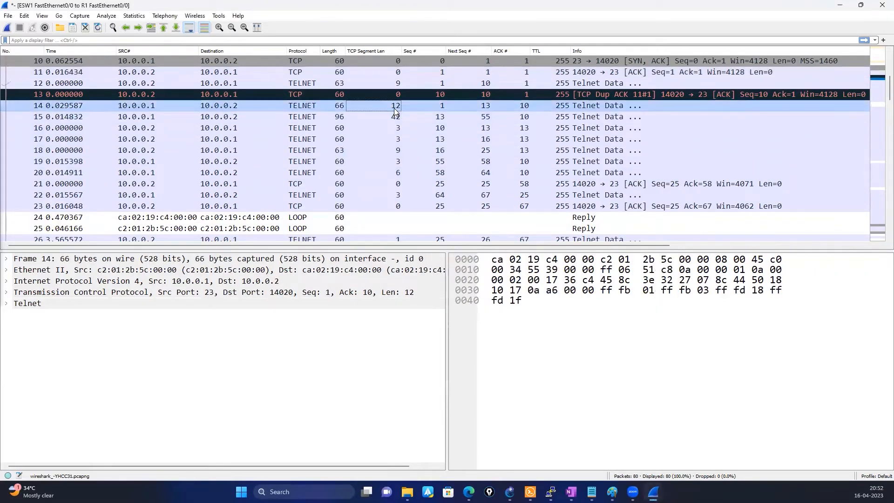
pyautogui.click(390, 117)
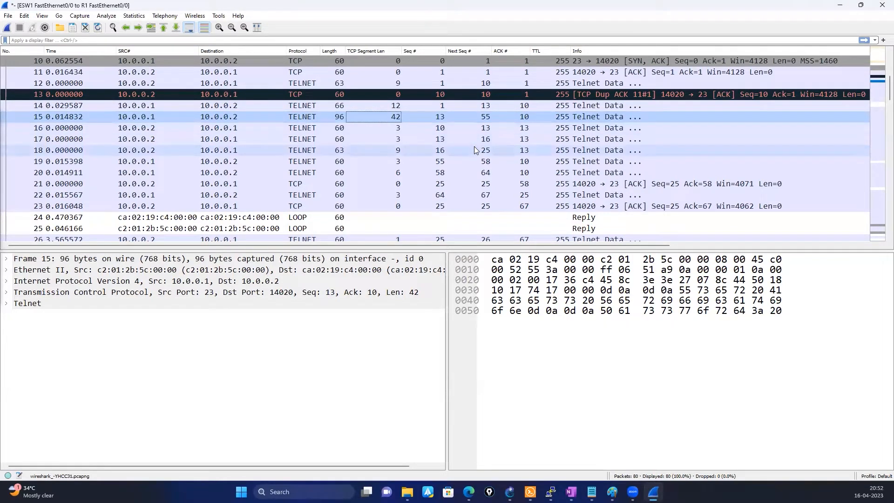
pyautogui.scroll(-1, 474, 150)
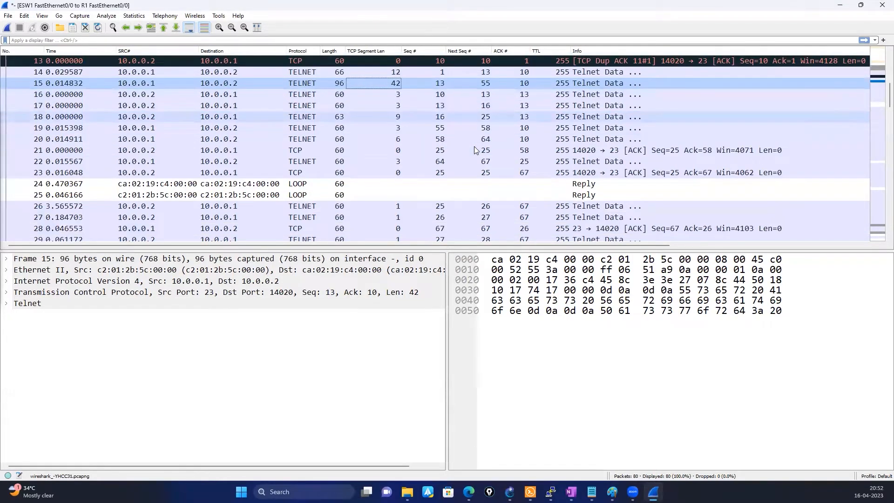
pyautogui.scroll(-1, 366, 172)
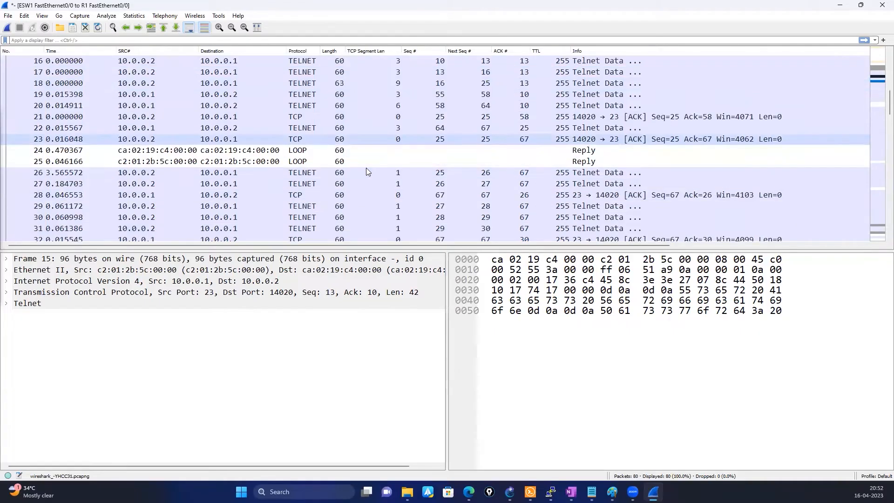
pyautogui.scroll(-3, 366, 171)
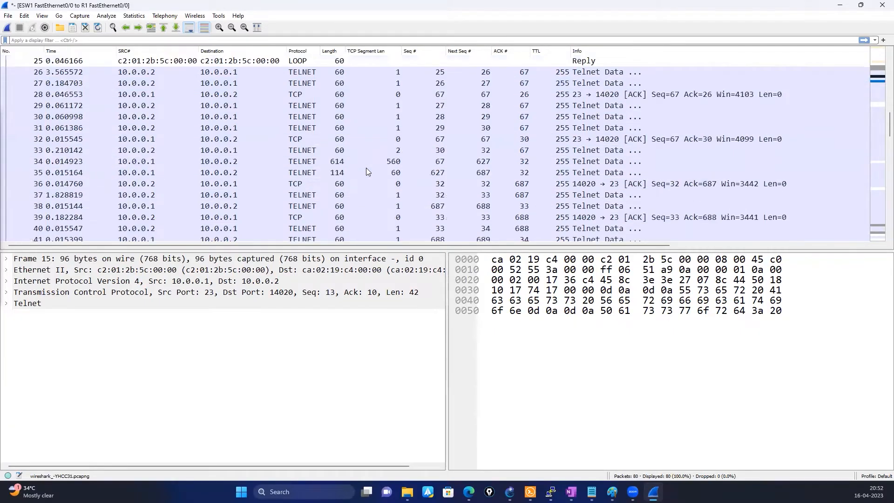
# Step: Examine the remaining Telnet packets down to the session teardown and select FIN packet 74
pyautogui.scroll(-8, 366, 171)
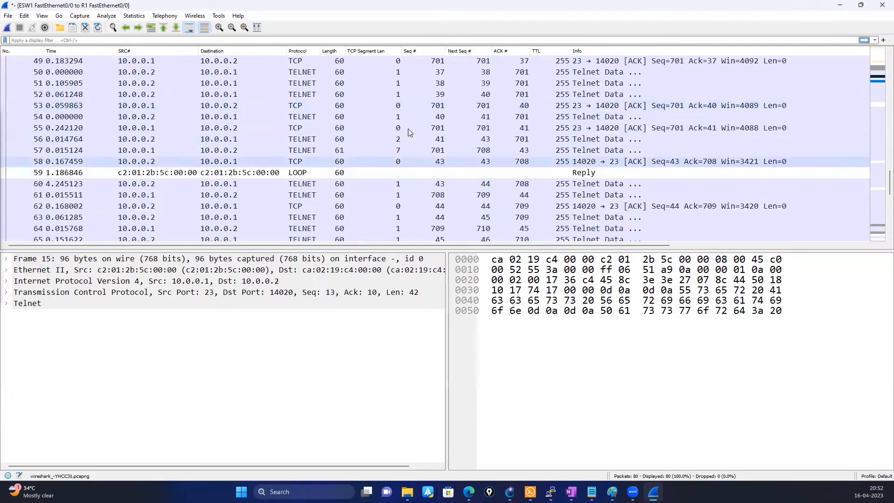
pyautogui.scroll(-3, 388, 187)
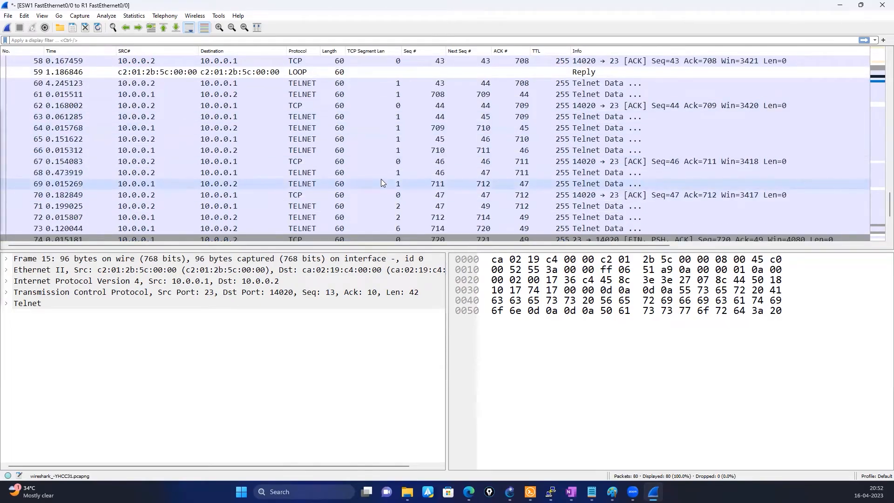
pyautogui.scroll(-2, 380, 181)
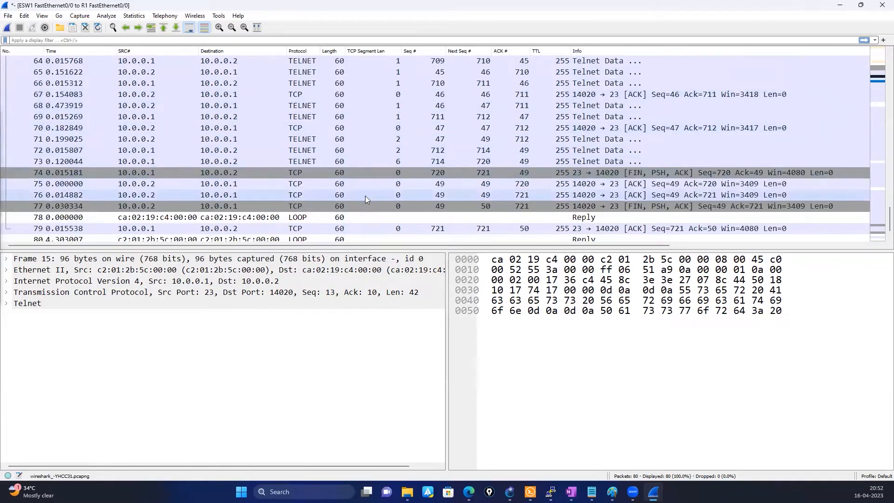
pyautogui.click(234, 175)
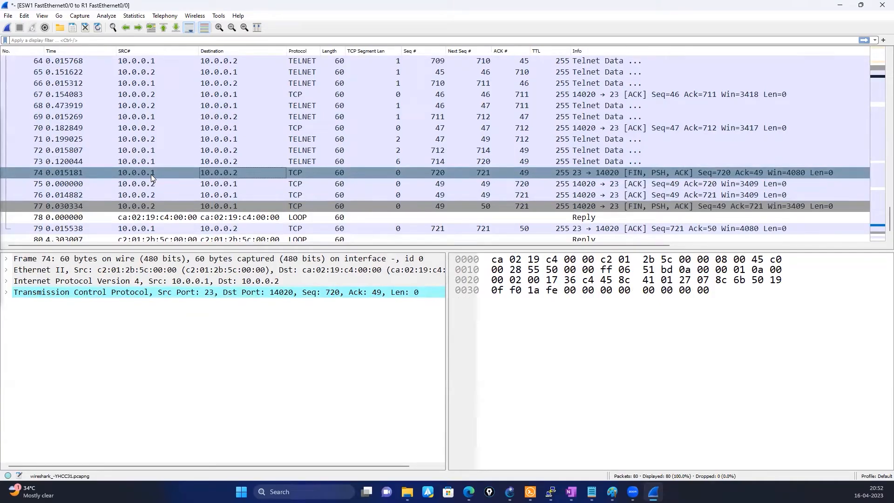
# Step: Switch to ESW1's Solar-PuTTY console, run "sh ip interface brief" and circle FastEthernet0/0's IP address
pyautogui.click(531, 491)
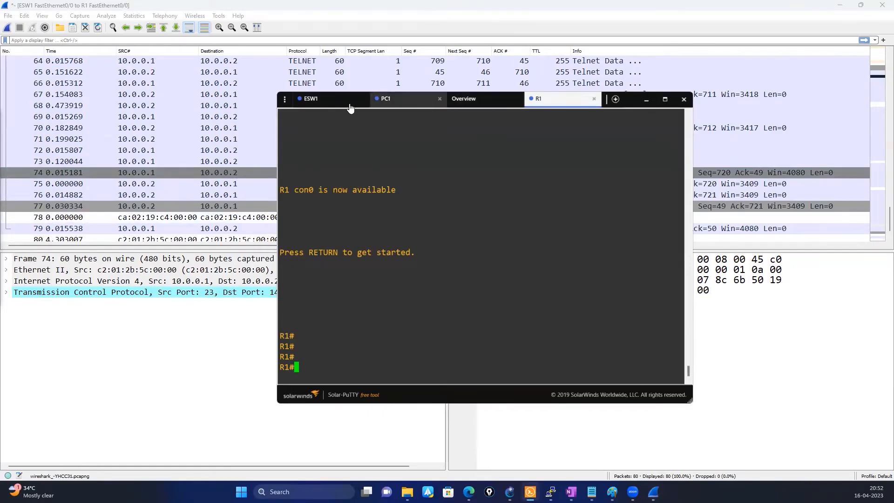
pyautogui.click(324, 104)
pyautogui.write('sh ip int')
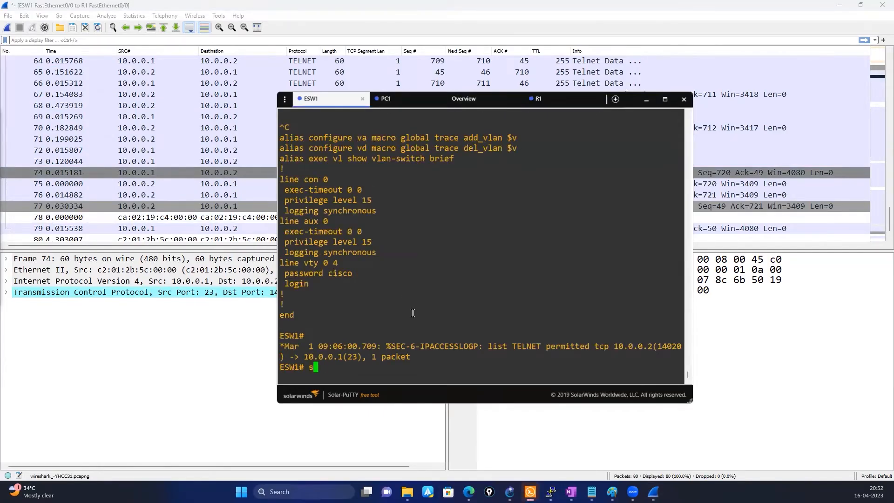
pyautogui.press('Tab')
pyautogui.write('br')
pyautogui.press('Tab')
pyautogui.press('Return')
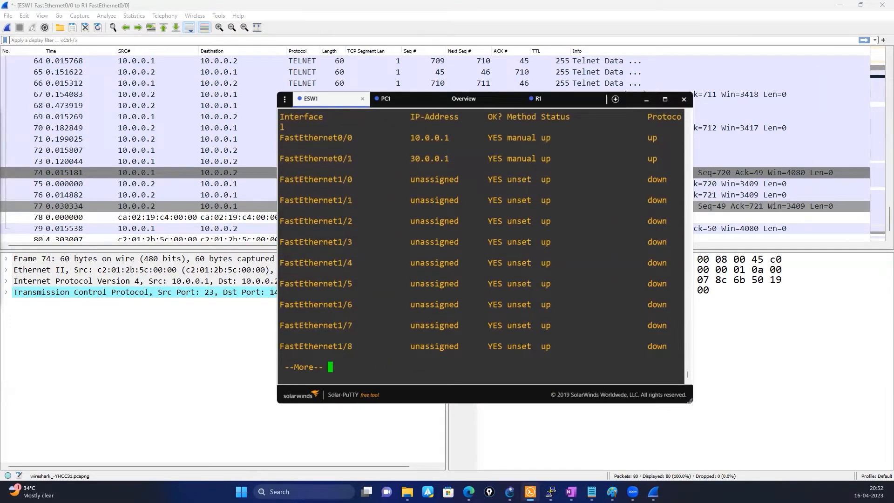
pyautogui.moveTo(449, 132)
pyautogui.mouseDown()
pyautogui.moveTo(417, 160)
pyautogui.moveTo(431, 126)
pyautogui.mouseUp()
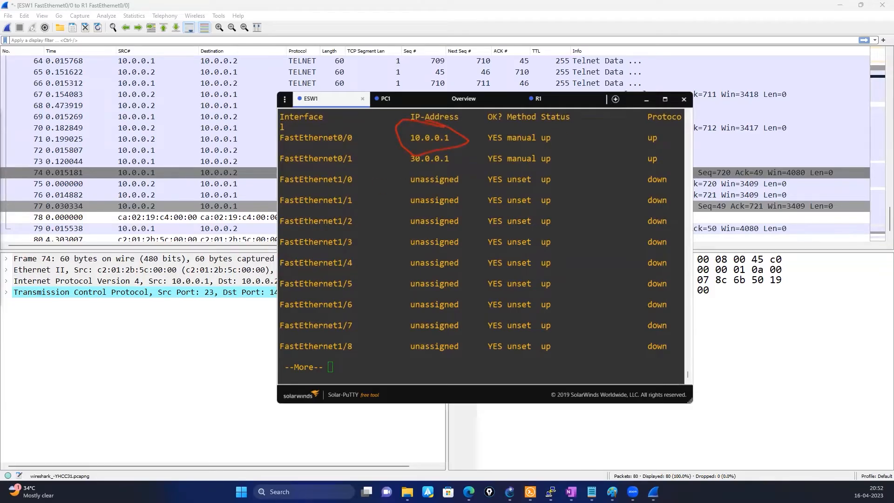
# Step: Hide the console window and inspect the two FIN, PSH, ACK packets, 74 and 77, in Wireshark
pyautogui.click(646, 99)
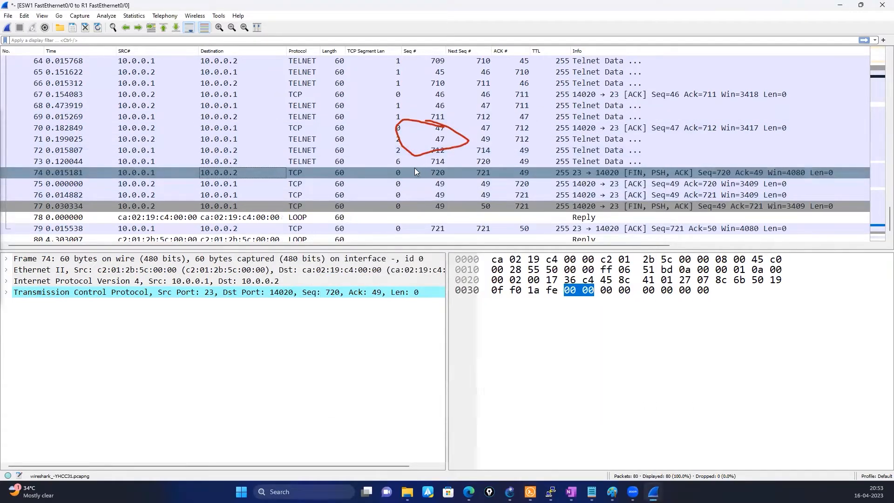
pyautogui.click(395, 175)
pyautogui.click(273, 174)
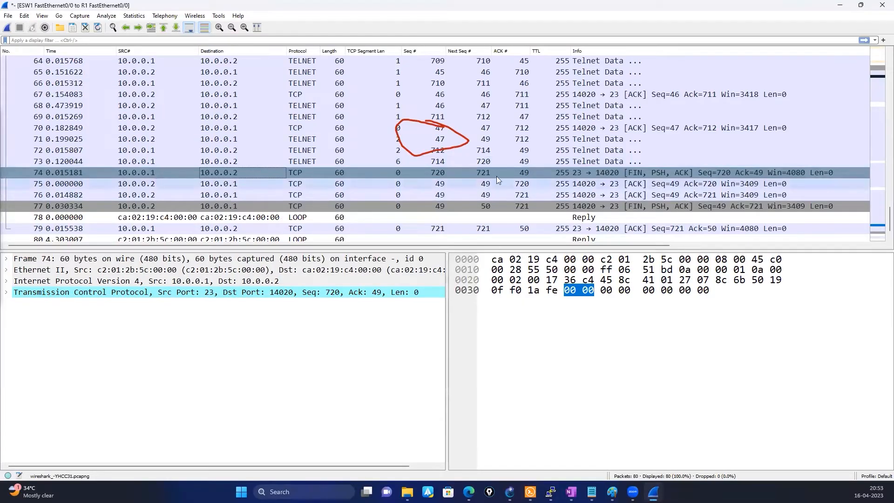
pyautogui.click(285, 205)
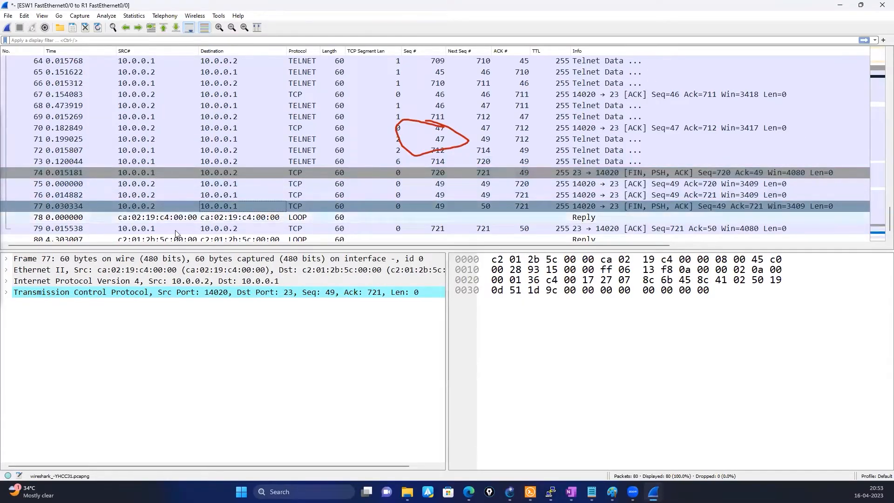
# Step: Switch to R1's Solar-PuTTY console, run "sh ip interface b" and highlight FastEthernet0/0's IP address
pyautogui.moveTo(550, 491)
pyautogui.click(550, 442)
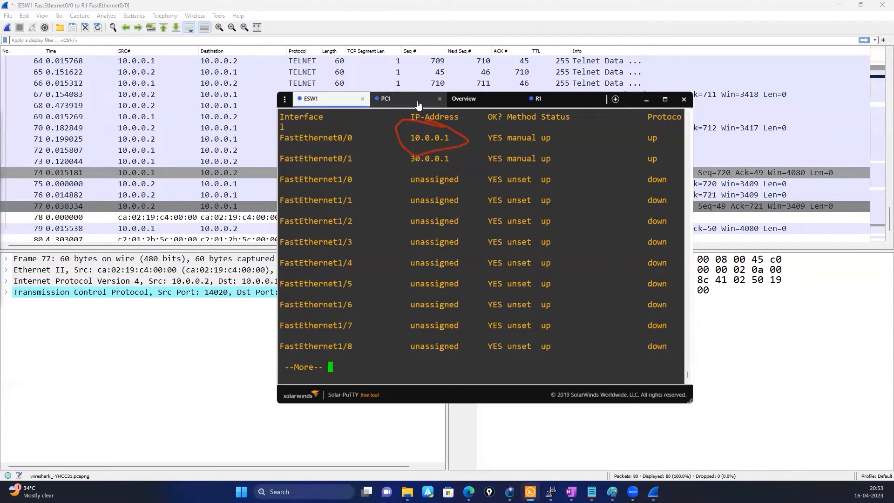
pyautogui.click(554, 104)
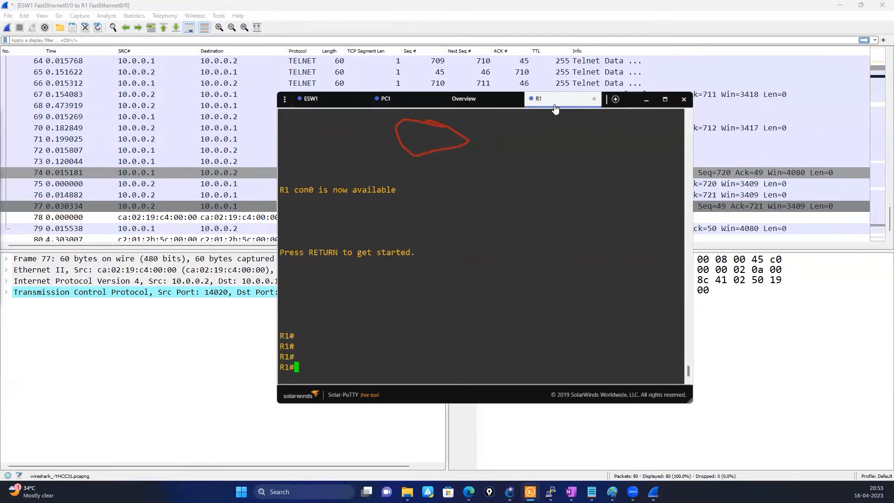
pyautogui.write('sh ip int')
pyautogui.press('Tab')
pyautogui.write('b')
pyautogui.press('Tab')
pyautogui.press('Return')
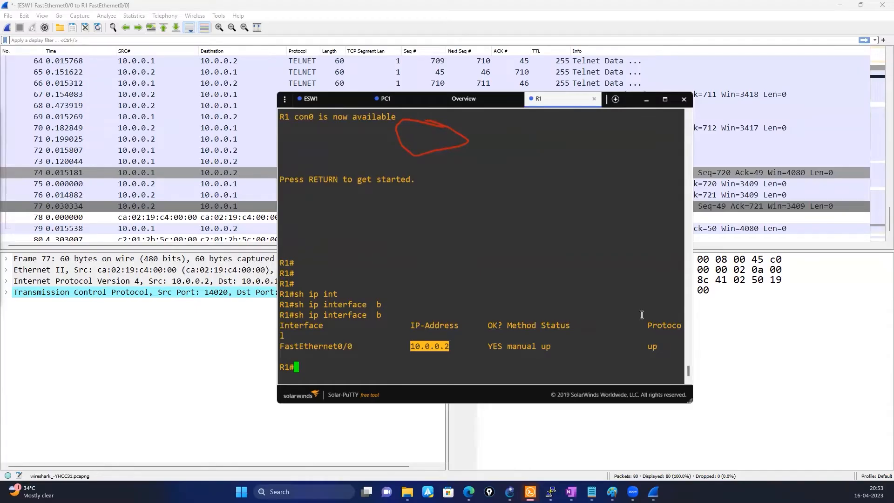
# Step: Hide the console window, review the last packets in Wireshark and select duplicate ACK packet 13 near the capture's start
pyautogui.click(645, 100)
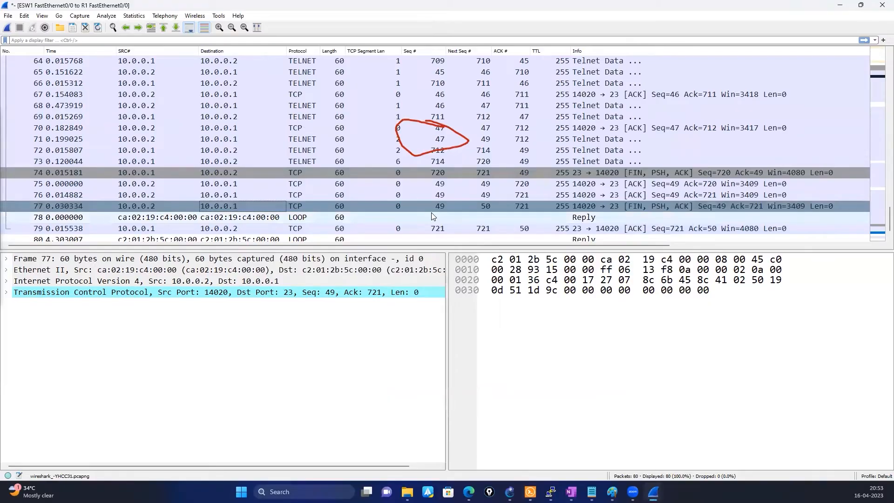
pyautogui.scroll(-1, 433, 215)
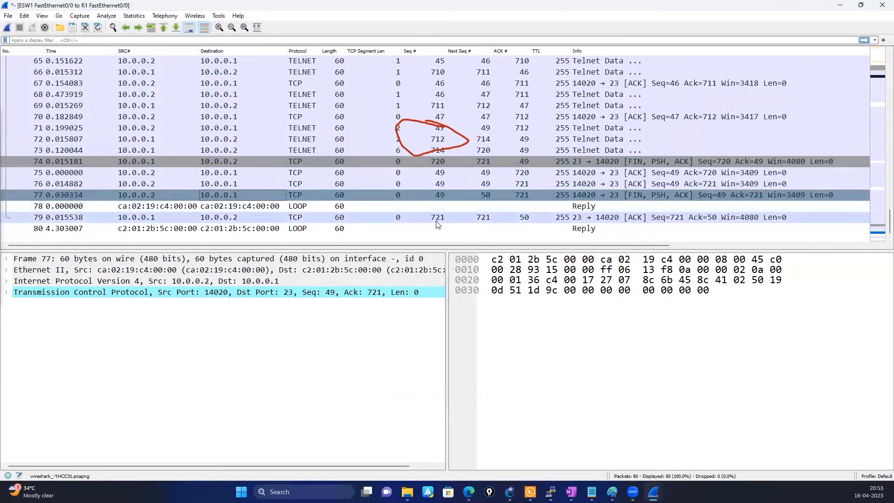
pyautogui.scroll(14, 433, 215)
pyautogui.scroll(7, 433, 214)
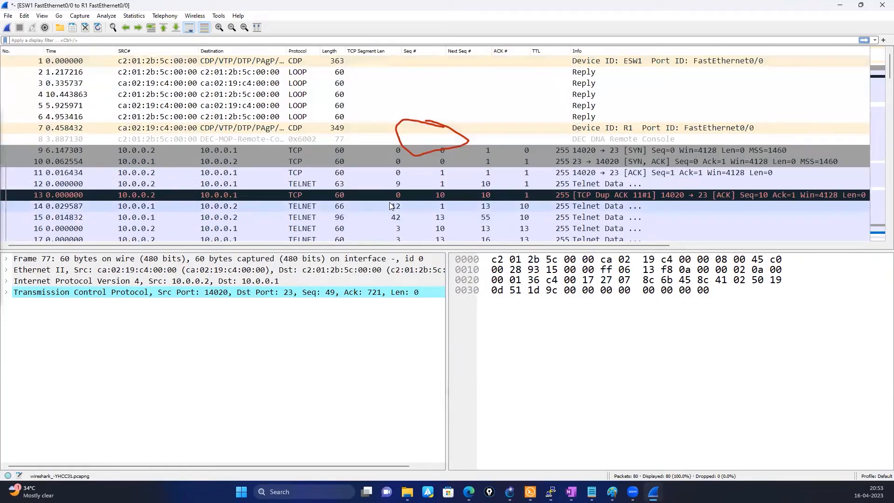
pyautogui.click(372, 198)
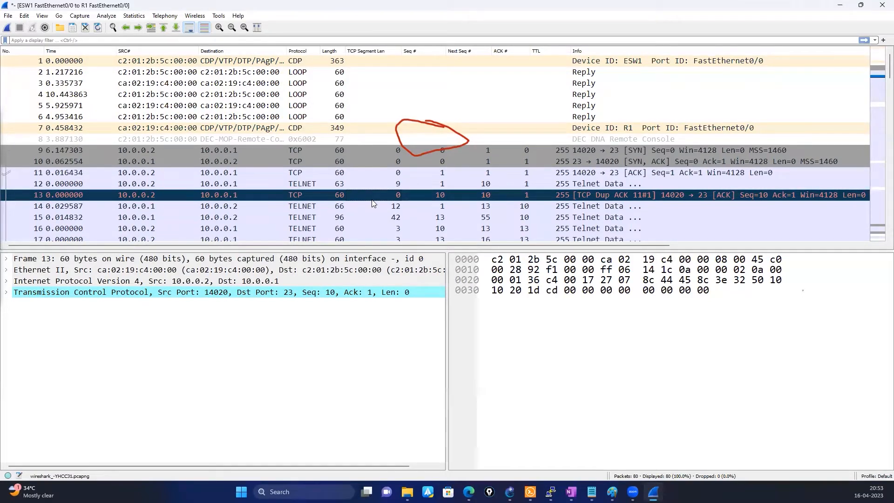
# Step: Circle the FIN and ACK information of packets 74 to 77 at the capture's end and clear the drawings
pyautogui.scroll(-10, 373, 205)
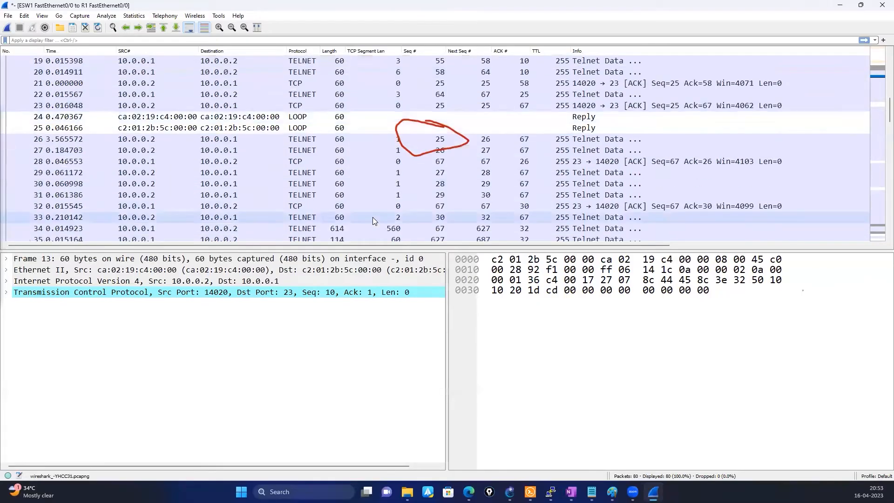
pyautogui.scroll(-11, 373, 217)
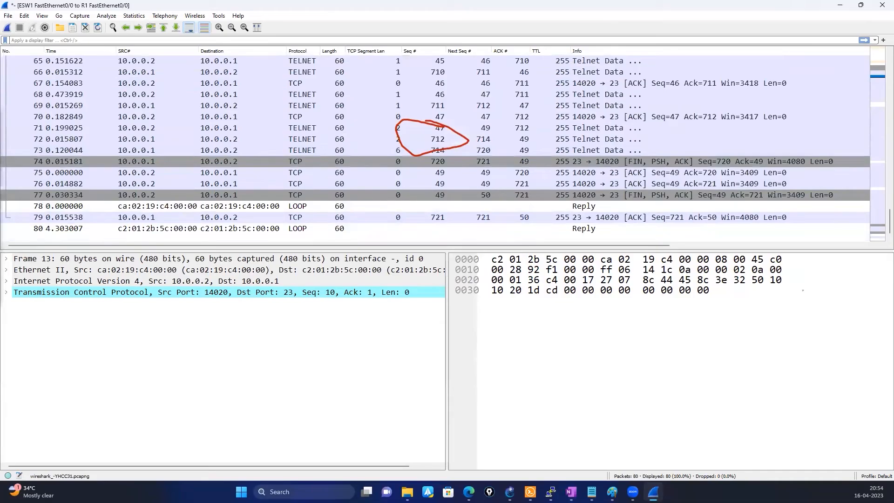
pyautogui.moveTo(586, 151)
pyautogui.mouseDown()
pyautogui.moveTo(712, 163)
pyautogui.moveTo(603, 212)
pyautogui.moveTo(595, 148)
pyautogui.mouseUp()
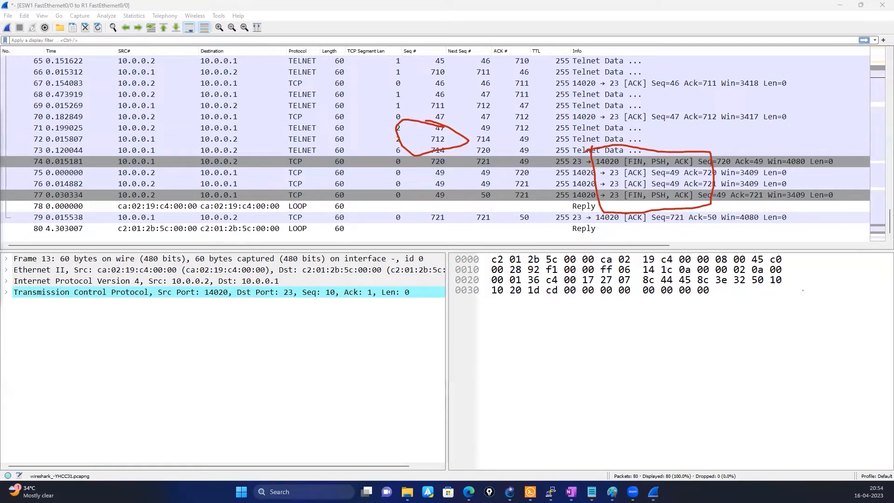
pyautogui.press('Escape')
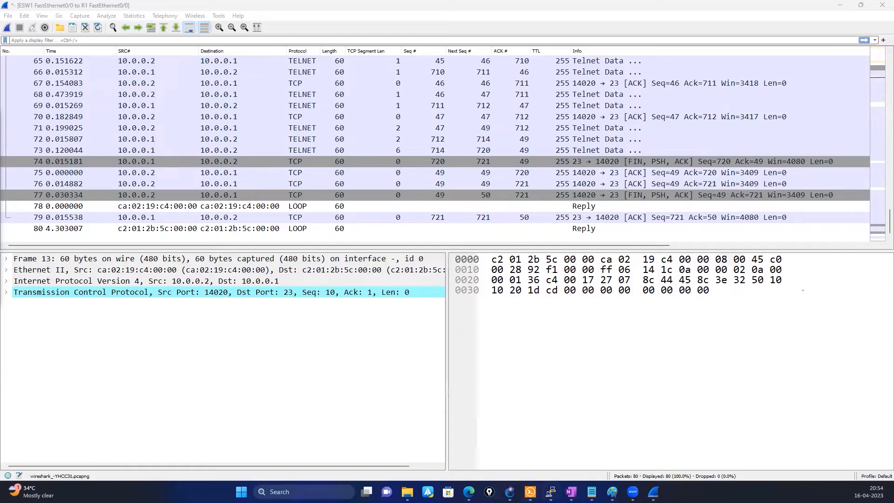
# Step: Switch to a maximized Solar-PuTTY window, view ESW1's configured TELNET access list and page through the rest of the interface list
pyautogui.click(530, 492)
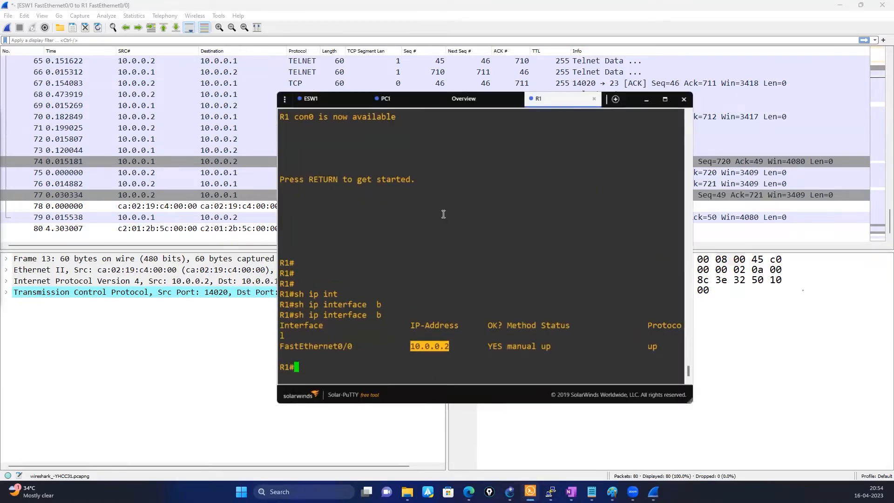
pyautogui.click(664, 100)
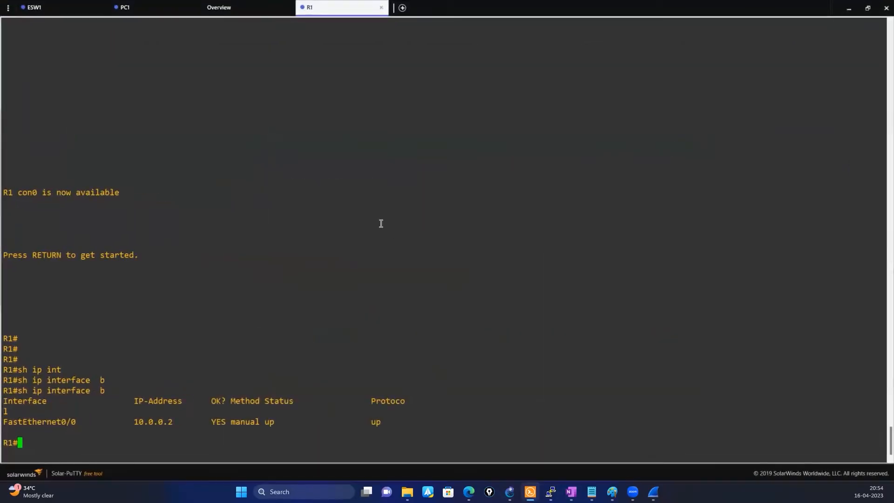
pyautogui.click(55, 7)
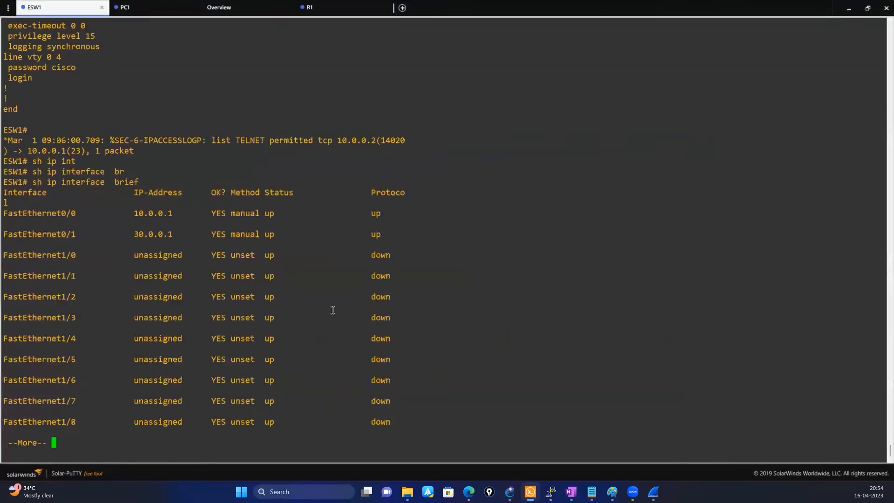
pyautogui.scroll(15, 277, 359)
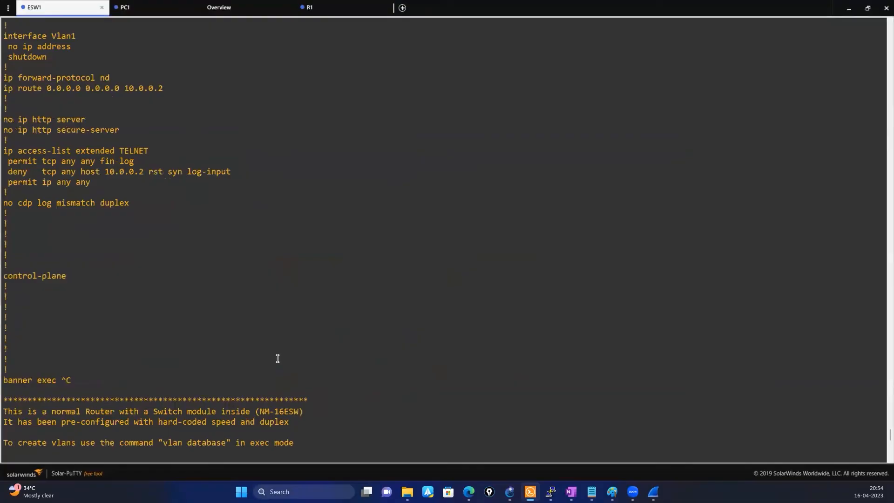
pyautogui.scroll(-15, 277, 358)
pyautogui.press('Return')
pyautogui.press('Return')
pyautogui.press('Return')
pyautogui.press('Return')
pyautogui.press('Return')
pyautogui.press('Return')
pyautogui.press('Return')
pyautogui.press('Return')
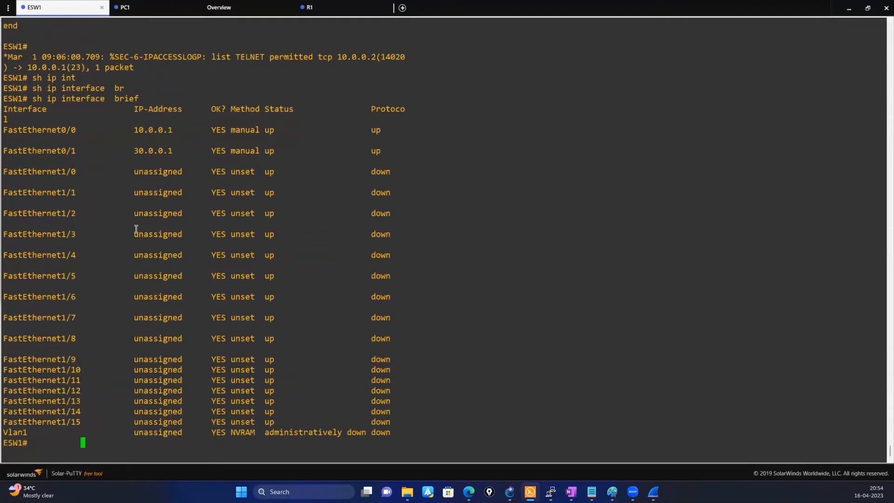
# Step: Examine ESW1's access list log message, highlighting the permitted TCP source and the destination address with its port
pyautogui.scroll(7, 127, 199)
pyautogui.moveTo(38, 264); pyautogui.dragTo(303, 268)
pyautogui.click(319, 266)
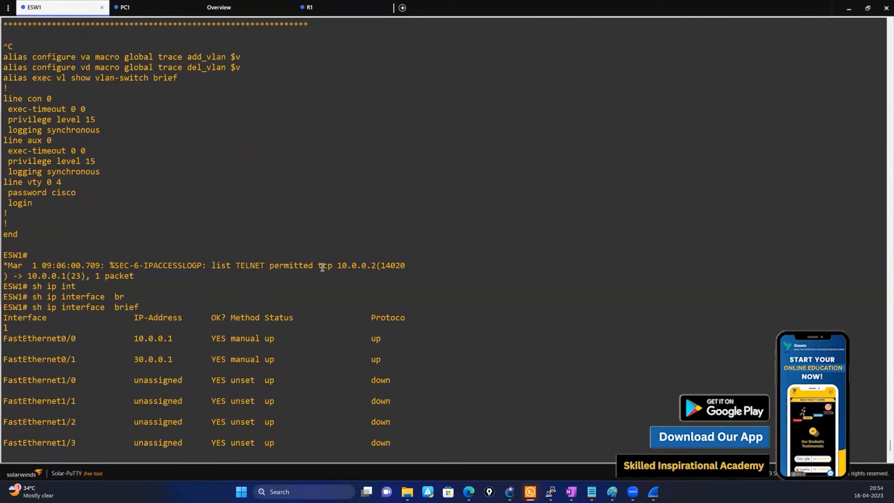
pyautogui.moveTo(320, 267); pyautogui.dragTo(397, 266)
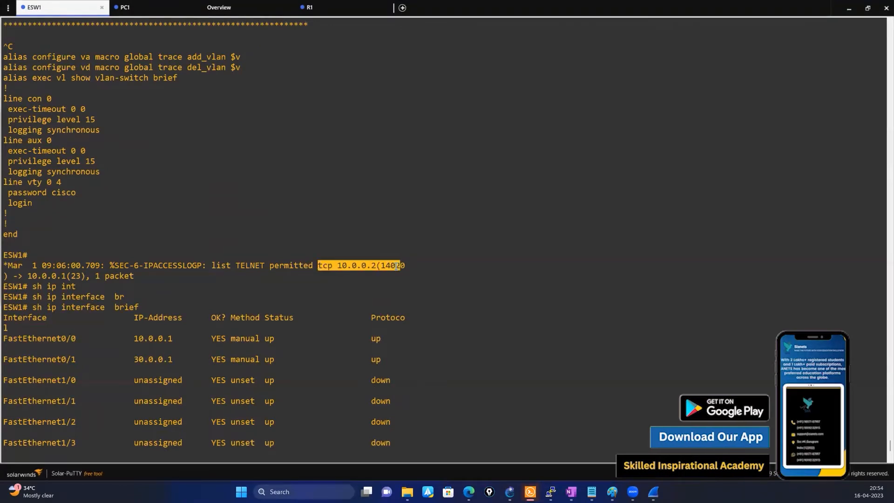
pyautogui.moveTo(22, 276); pyautogui.dragTo(198, 276)
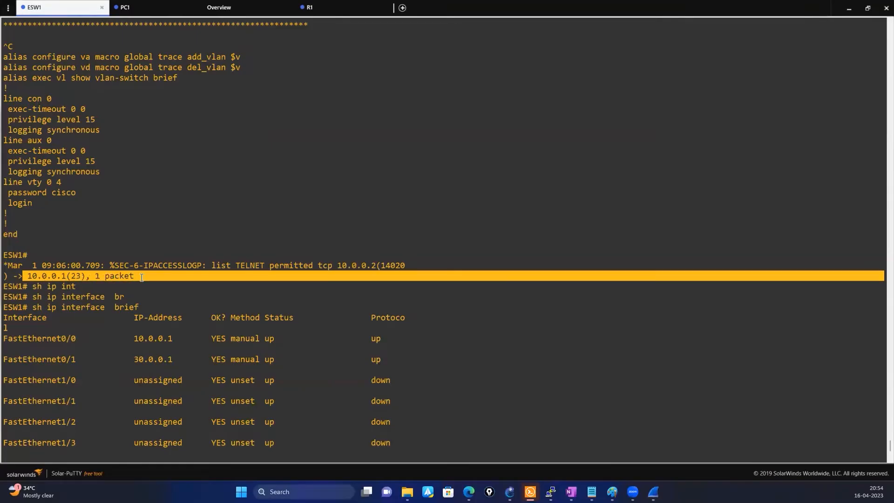
pyautogui.click(198, 276)
# Step: Run "sh ip access-lists" on ESW1 and highlight the "permit tcp any any fin log" rule
pyautogui.scroll(-5, 183, 372)
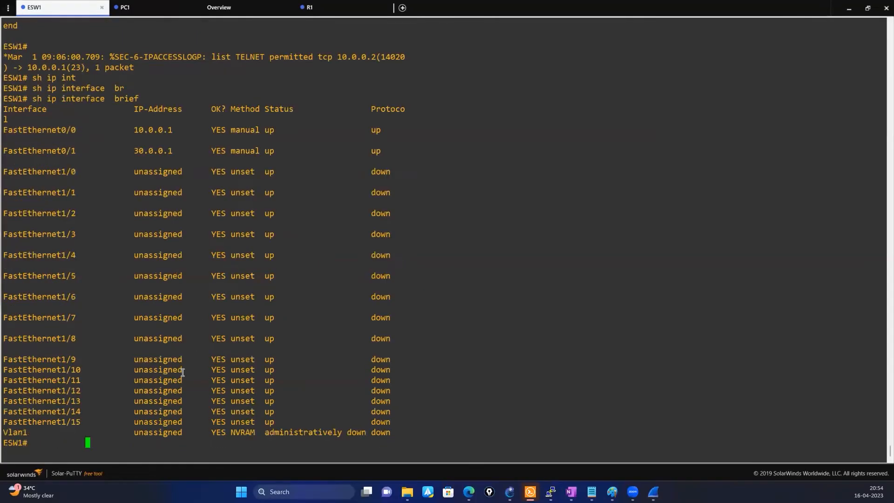
pyautogui.write('sh ip[')
pyautogui.press('BackSpace')
pyautogui.write('ac')
pyautogui.press('Tab')
pyautogui.write('ce')
pyautogui.press('Tab')
pyautogui.press('Return')
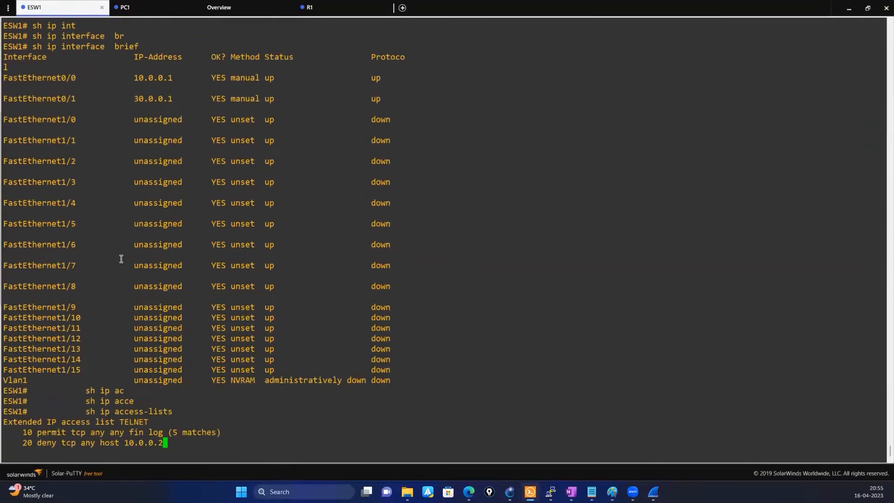
pyautogui.moveTo(229, 409); pyautogui.dragTo(24, 408)
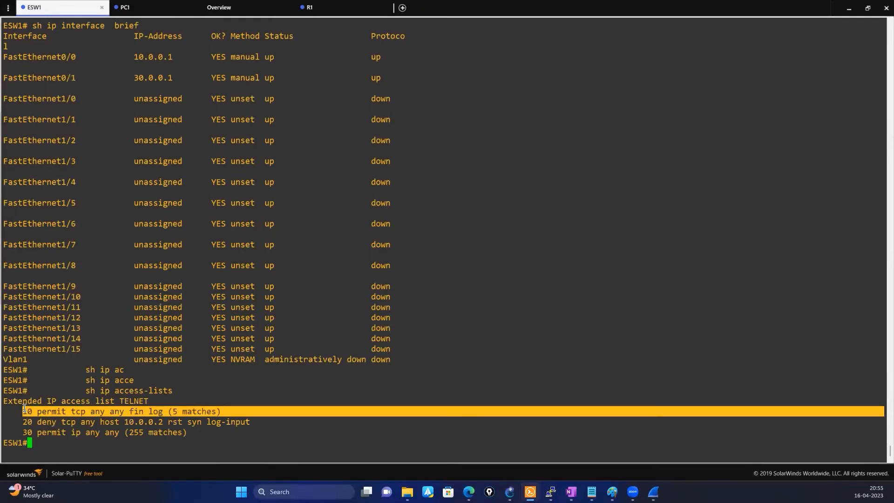
pyautogui.click(187, 394)
# Step: Switch to Wireshark and review the captured Telnet exchange between 10.0.0.1 and 10.0.0.2 through to the closing FIN packets
pyautogui.click(654, 491)
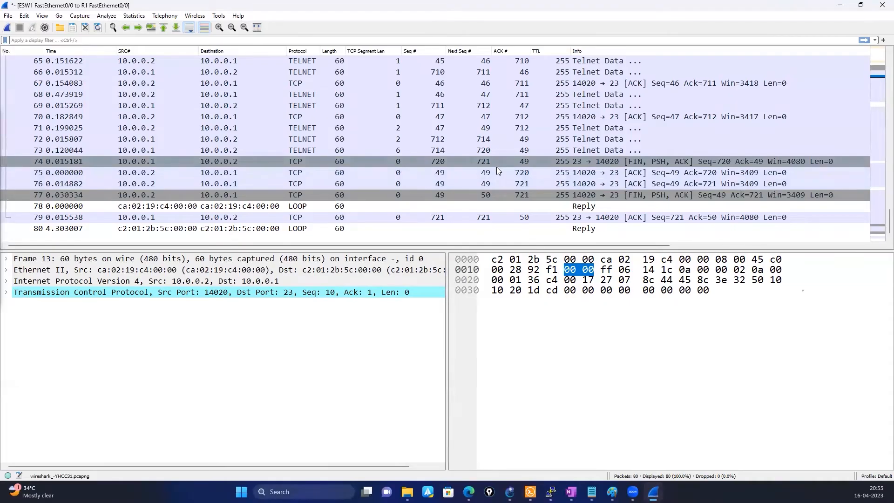
pyautogui.scroll(1, 463, 197)
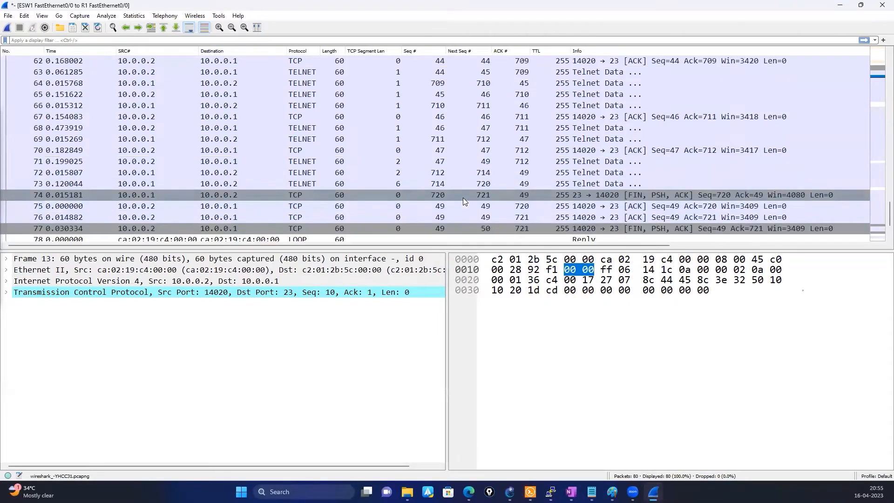
pyautogui.scroll(15, 463, 200)
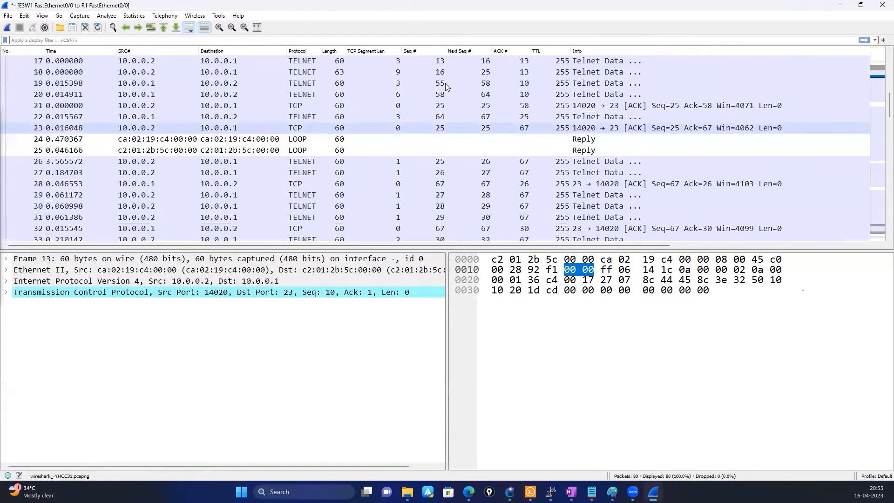
pyautogui.scroll(-11, 423, 164)
pyautogui.scroll(6, 424, 168)
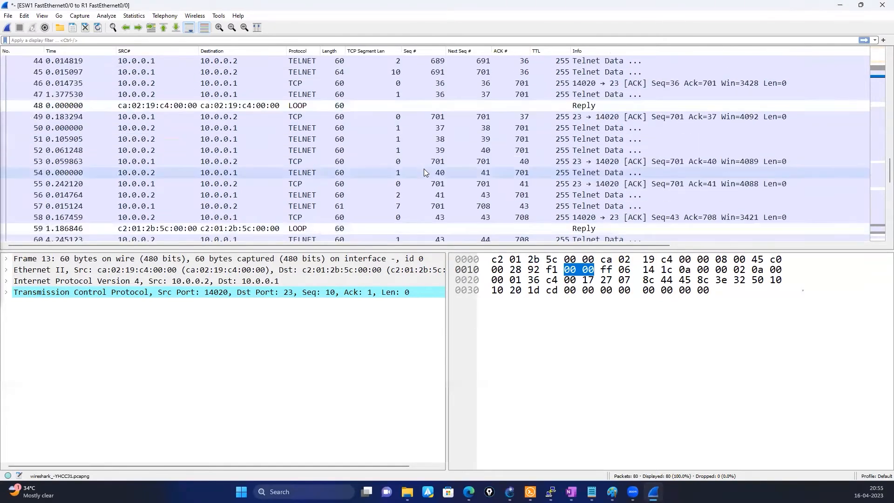
pyautogui.scroll(-7, 384, 117)
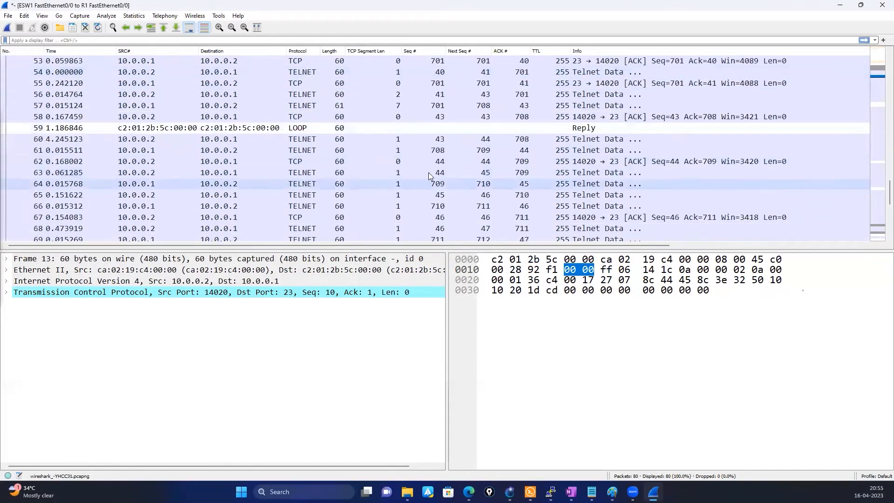
pyautogui.scroll(-1, 429, 175)
pyautogui.scroll(18, 421, 172)
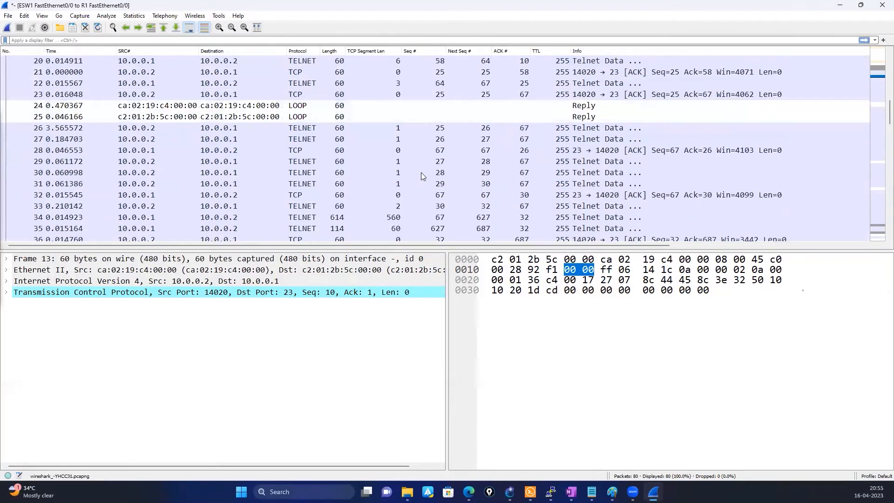
pyautogui.scroll(-1, 453, 179)
pyautogui.scroll(-8, 424, 196)
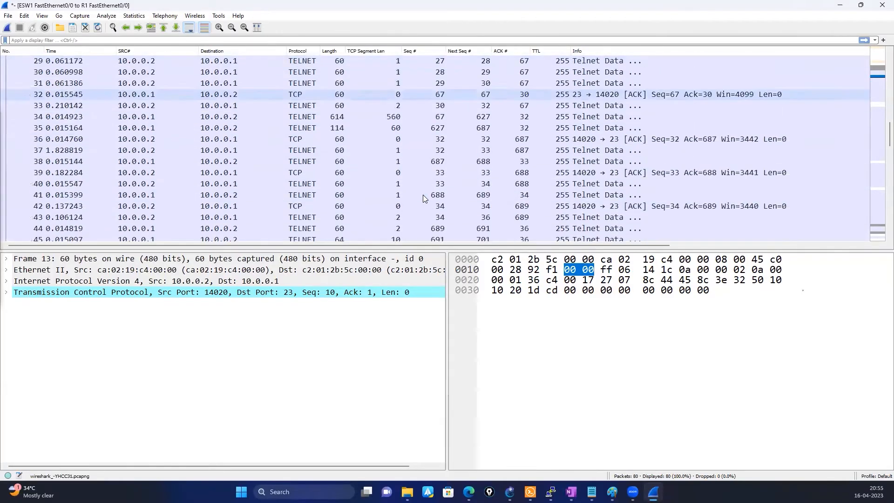
pyautogui.scroll(-3, 423, 194)
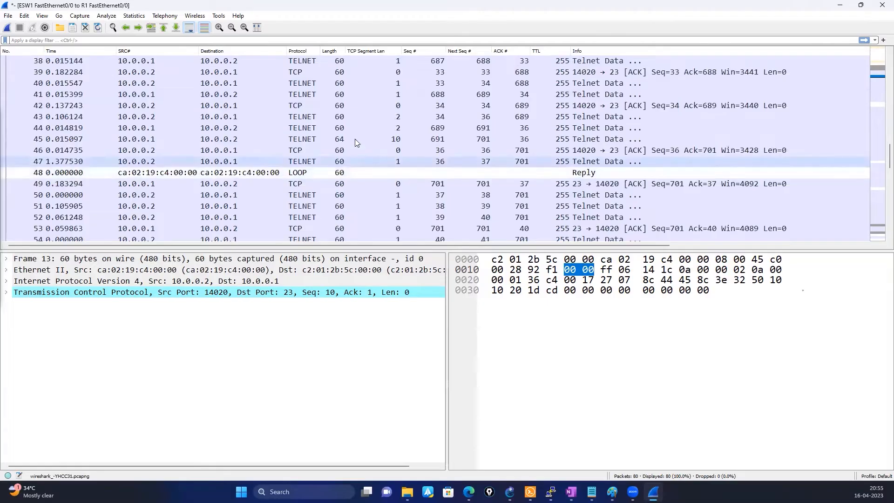
pyautogui.scroll(-2, 347, 140)
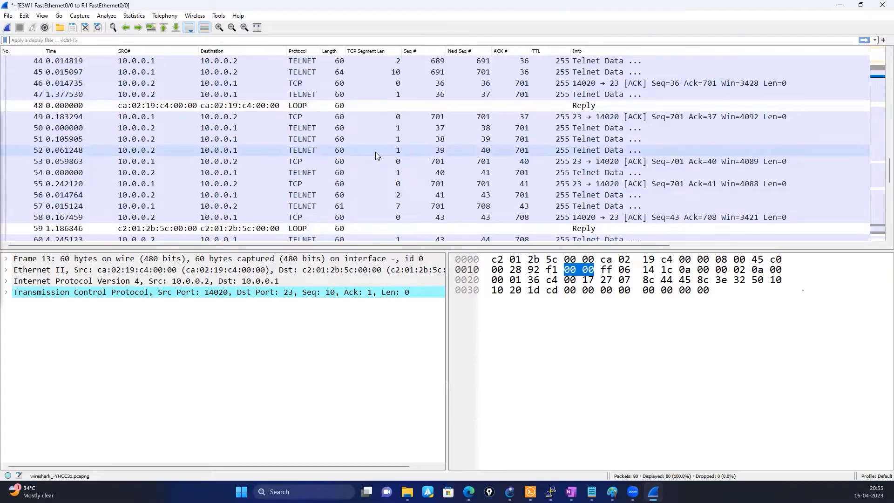
pyautogui.scroll(-7, 375, 152)
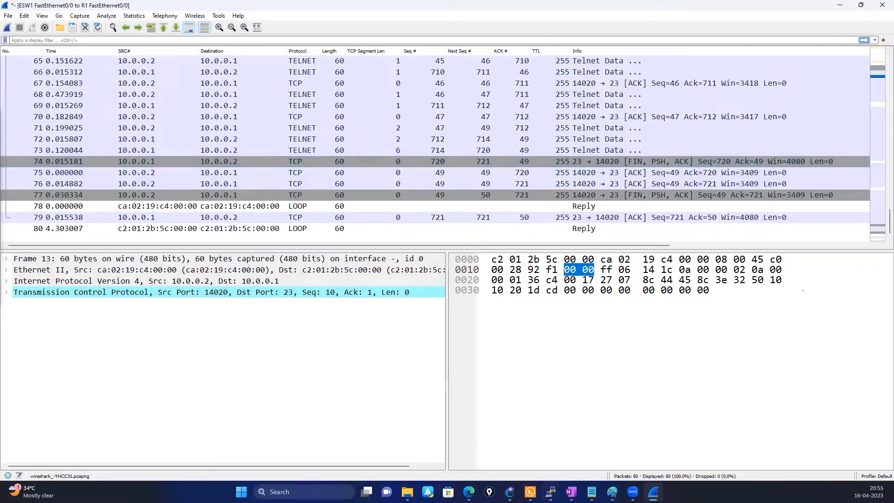
# Step: Switch to ESW1's Solar-PuTTY console, highlight the "permit tcp any any fin log" rule with its match count, and clear the highlight
pyautogui.click(530, 492)
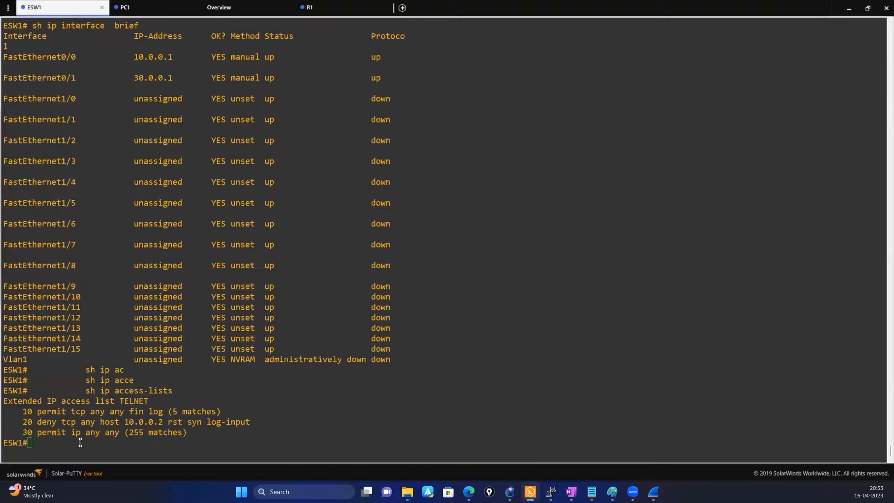
pyautogui.moveTo(22, 411); pyautogui.dragTo(228, 408)
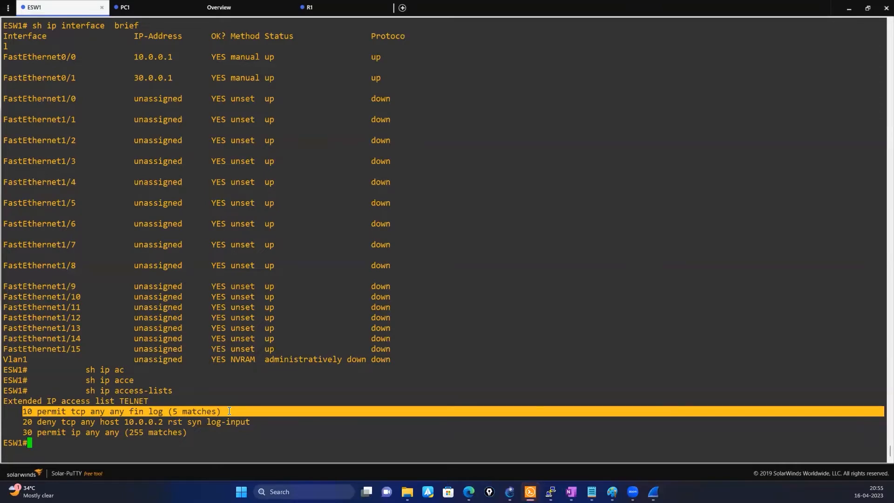
pyautogui.click(165, 401)
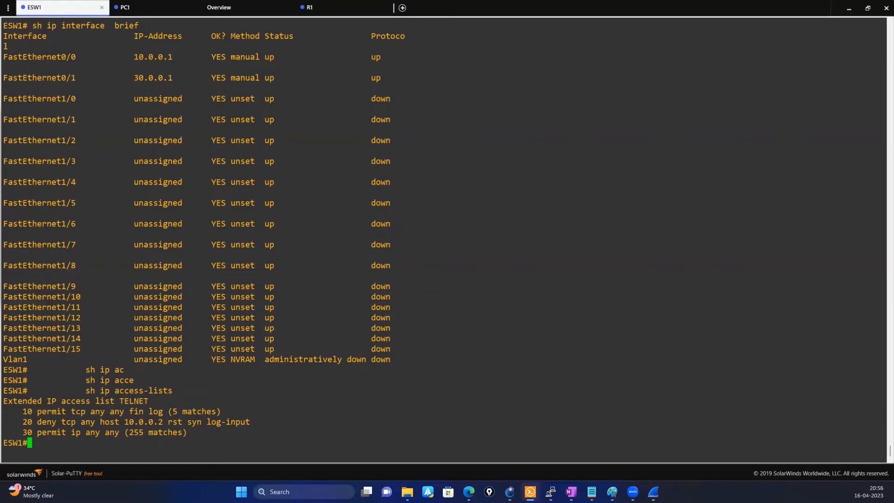
# Step: Switch back to Wireshark and examine SYN packet 9's TCP header, expanding its options down to the maximum segment size details
pyautogui.click(653, 492)
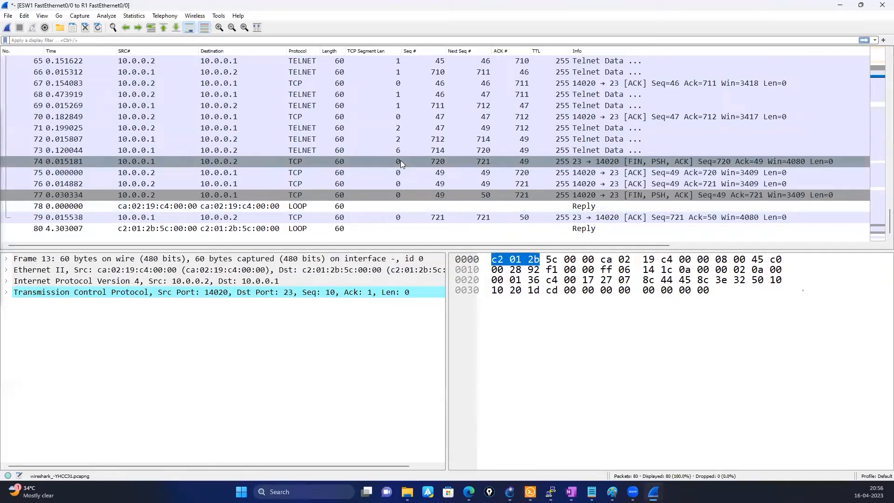
pyautogui.scroll(20, 400, 160)
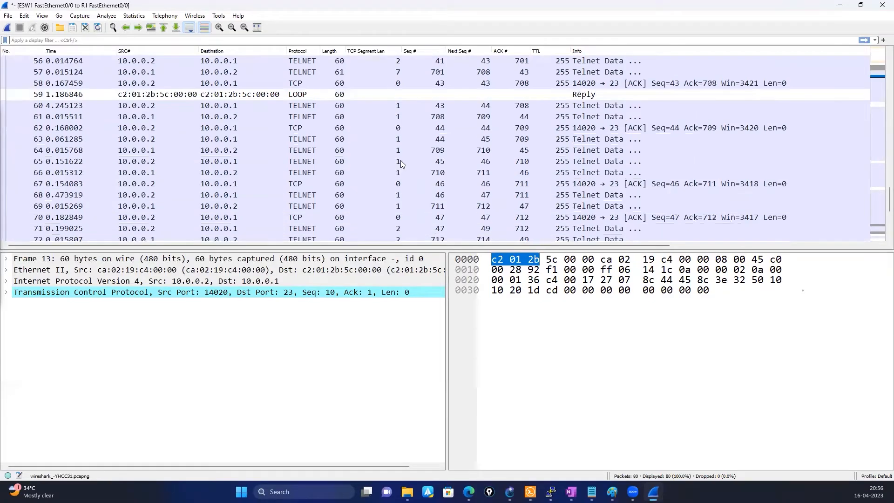
pyautogui.scroll(-2, 243, 158)
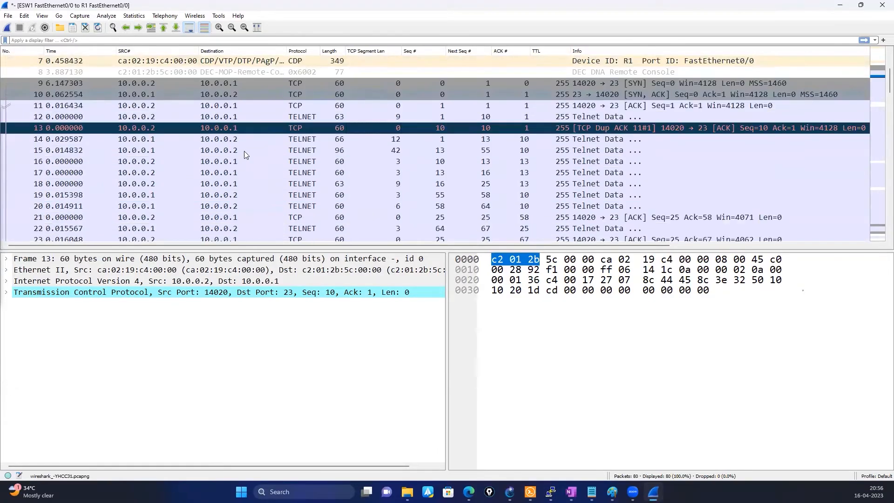
pyautogui.click(186, 83)
pyautogui.click(6, 292)
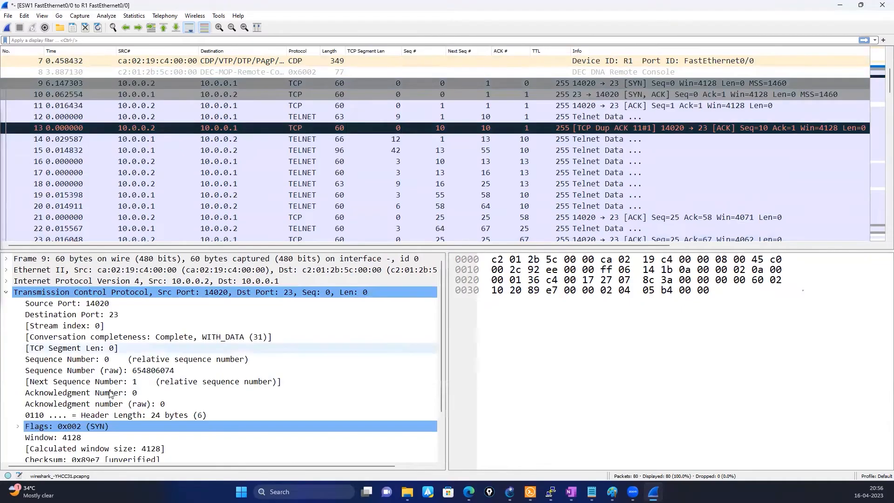
pyautogui.scroll(-2, 140, 354)
pyautogui.click(140, 370)
pyautogui.click(18, 437)
pyautogui.click(29, 437)
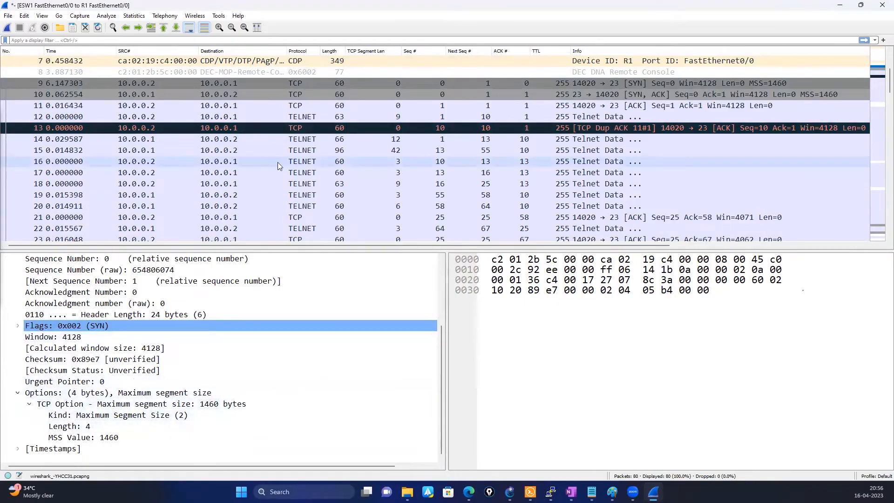
# Step: Examine the TCP header of duplicate ACK packet 13, including its flags and window size scaling factor
pyautogui.click(263, 128)
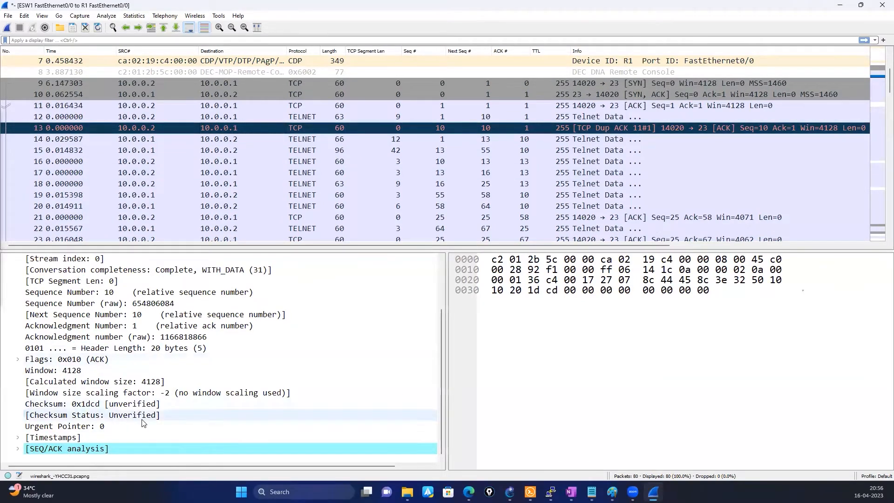
pyautogui.scroll(2, 143, 423)
pyautogui.click(6, 292)
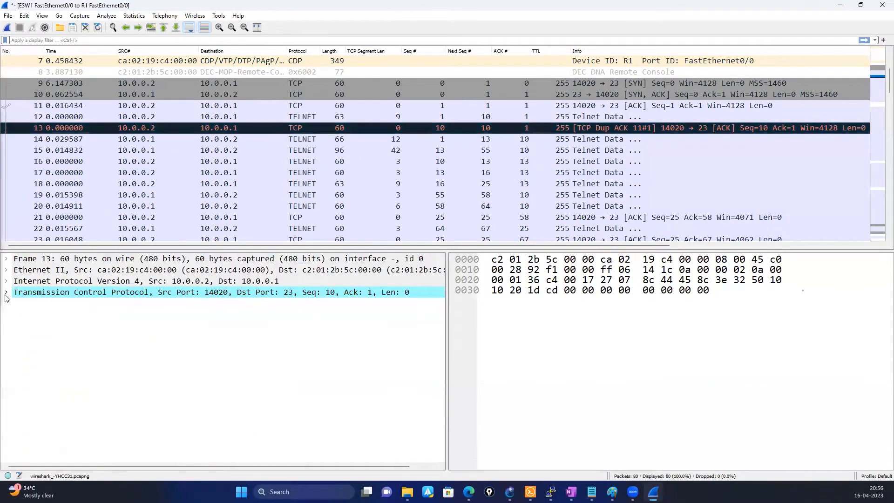
pyautogui.click(6, 292)
pyautogui.scroll(-2, 88, 354)
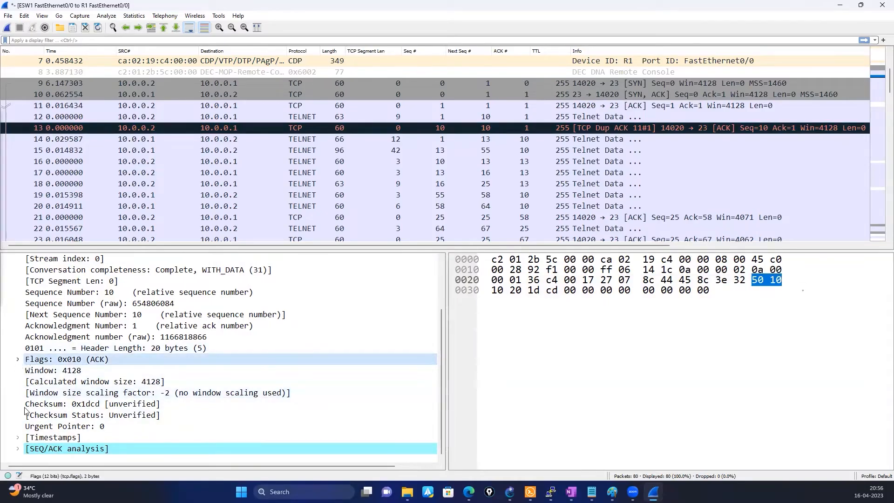
pyautogui.scroll(1, 102, 383)
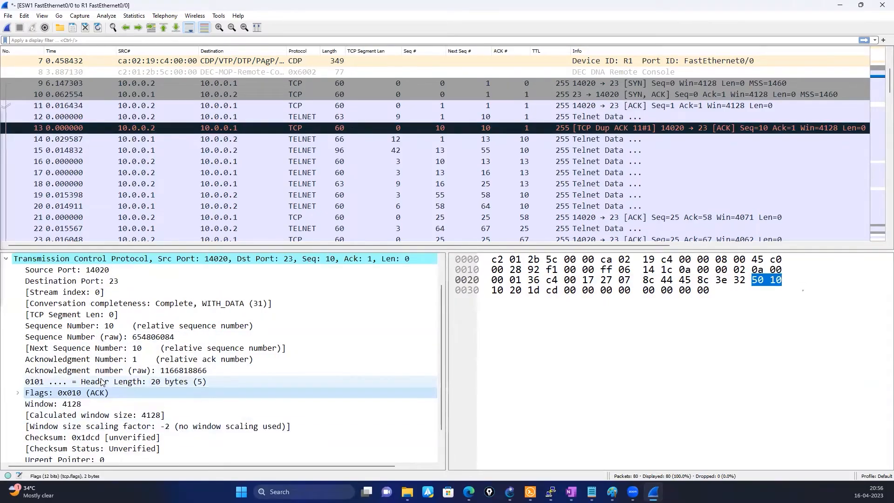
pyautogui.scroll(-1, 121, 388)
pyautogui.click(142, 395)
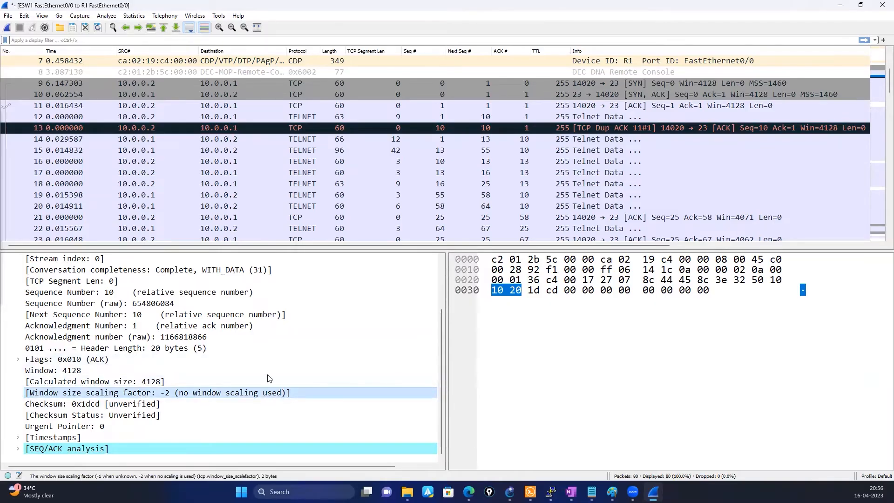
pyautogui.scroll(2, 397, 157)
pyautogui.scroll(-2, 397, 157)
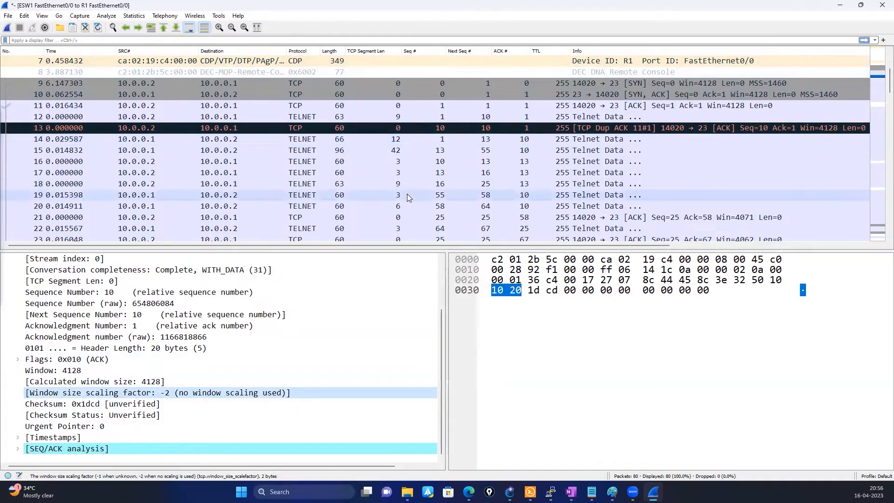
# Step: Go to the end of the capture and inspect the TCP details of the final ACK, packet 79
pyautogui.scroll(-3, 407, 194)
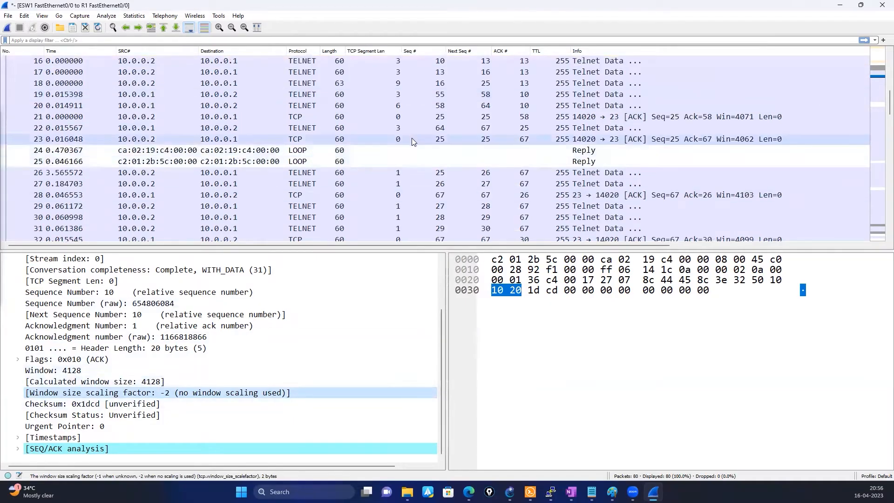
pyautogui.scroll(-4, 405, 187)
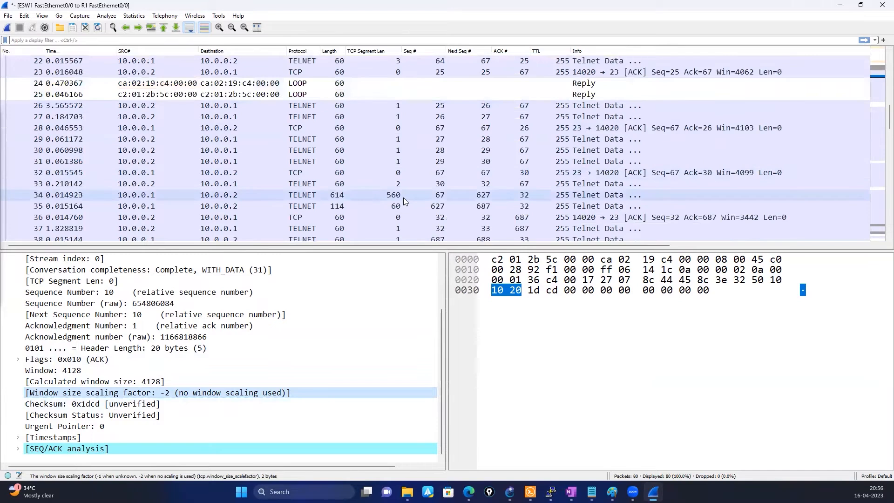
pyautogui.scroll(-8, 400, 195)
pyautogui.scroll(-4, 408, 217)
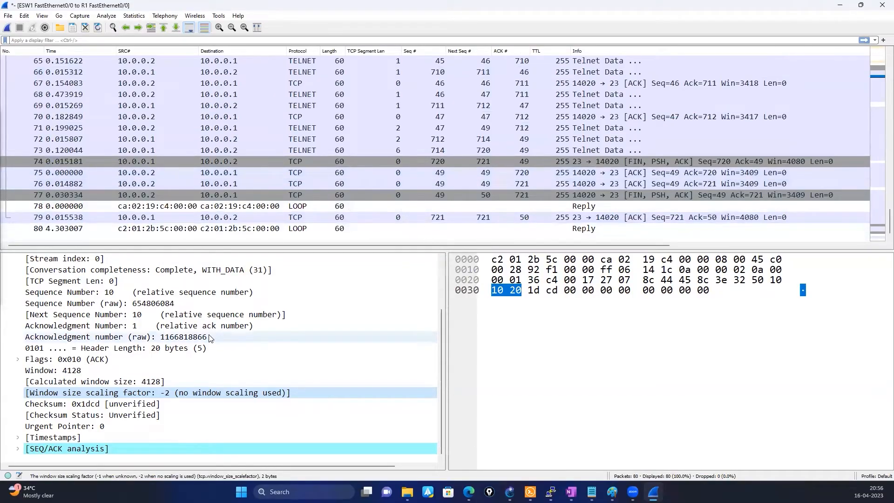
pyautogui.scroll(1, 209, 338)
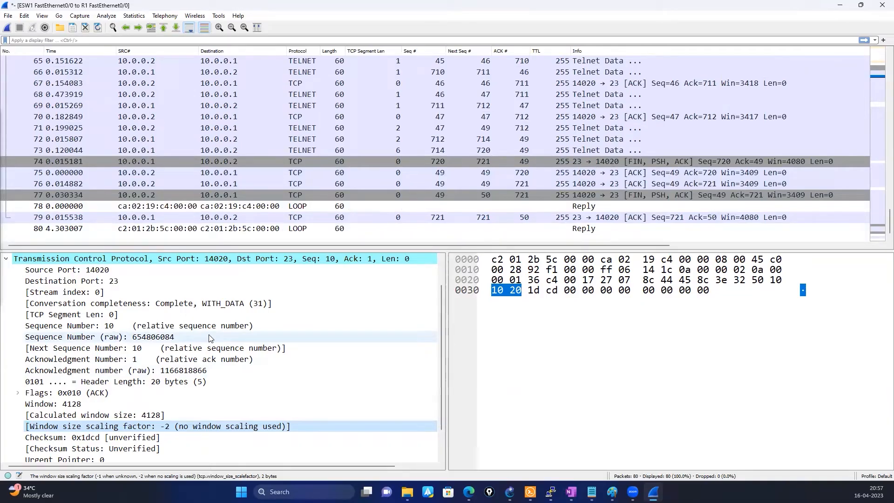
pyautogui.click(162, 184)
pyautogui.click(164, 214)
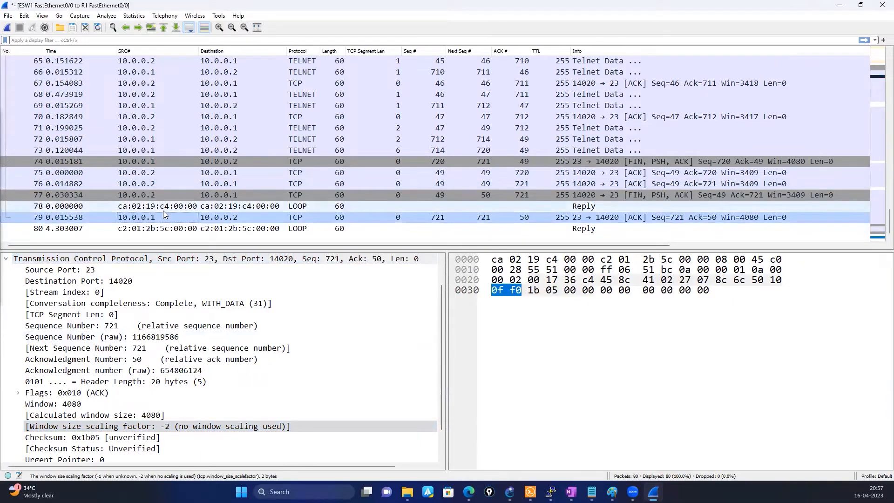
# Step: Open Expert Information, expand the Connection finish (FIN) group and apply its packet 74 entry as the display filter
pyautogui.click(9, 475)
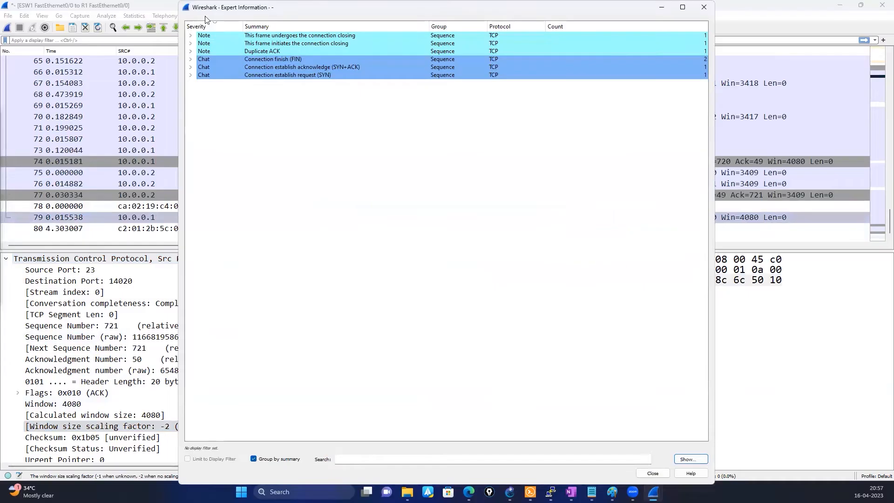
pyautogui.moveTo(334, 8); pyautogui.dragTo(315, 79)
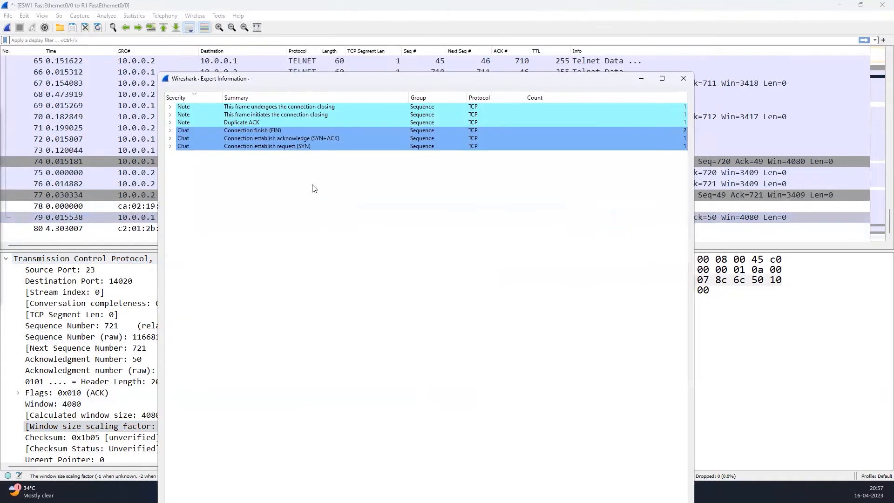
pyautogui.click(169, 130)
pyautogui.click(259, 138)
pyautogui.rightClick(259, 139)
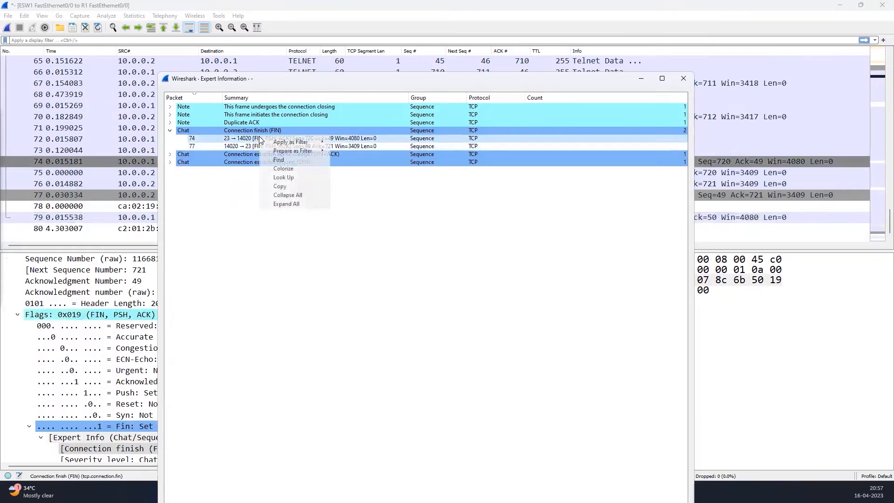
pyautogui.moveTo(291, 142)
pyautogui.click(349, 142)
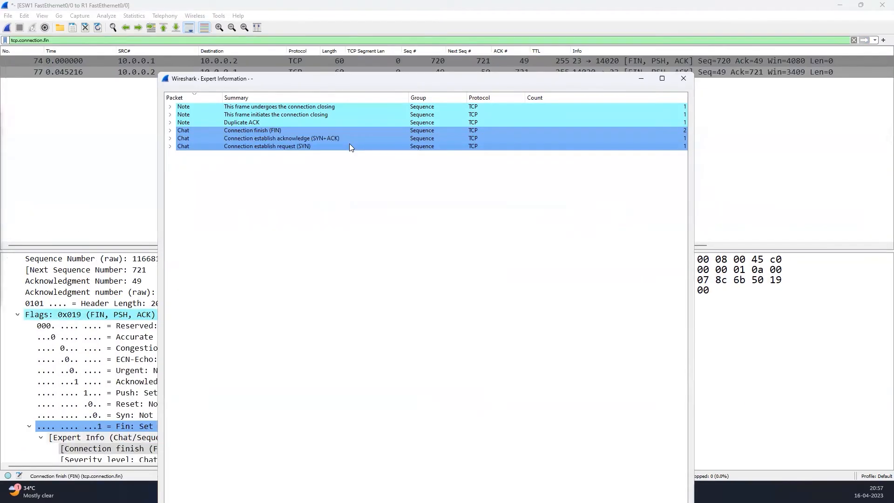
# Step: Move the Expert Information window clear of the filtered packets and expand Connection establish acknowledge (SYN+ACK) to view packet 10
pyautogui.moveTo(440, 81); pyautogui.dragTo(424, 181)
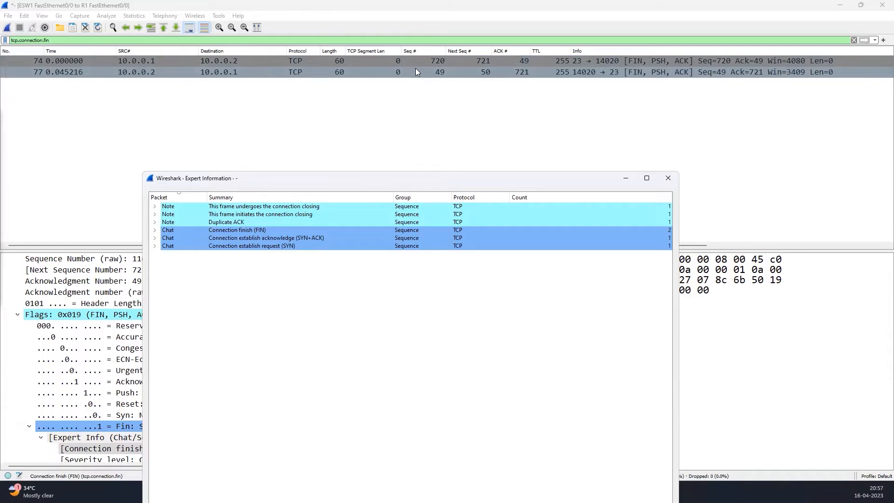
pyautogui.click(155, 238)
pyautogui.click(185, 245)
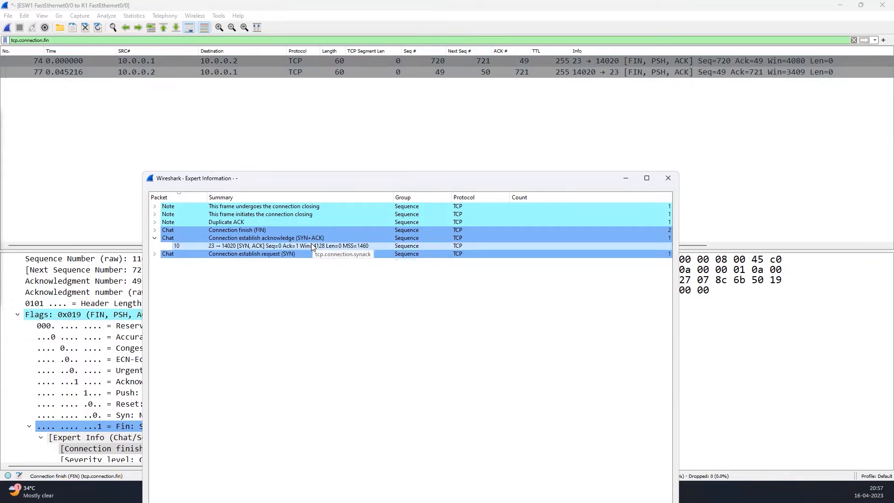
# Step: Expand Duplicate ACK in Expert Information, apply its packet 13 entry as the display filter, and close the Expert Information window
pyautogui.click(155, 223)
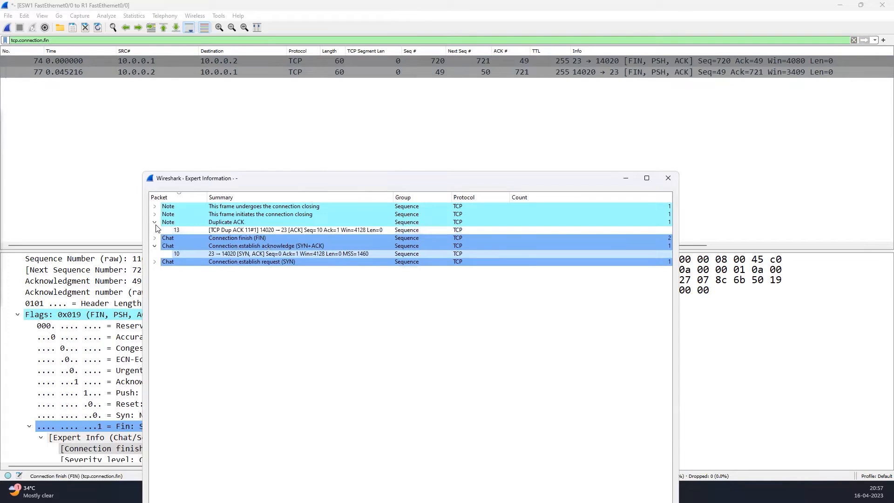
pyautogui.click(220, 232)
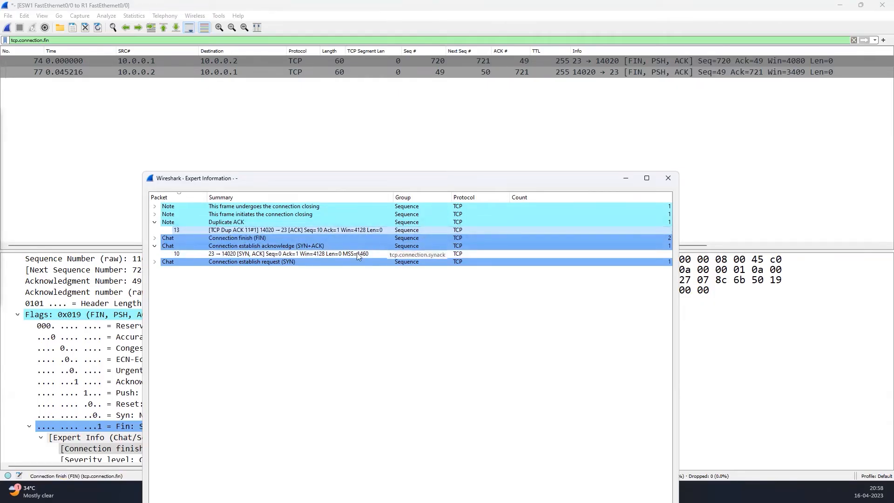
pyautogui.rightClick(254, 232)
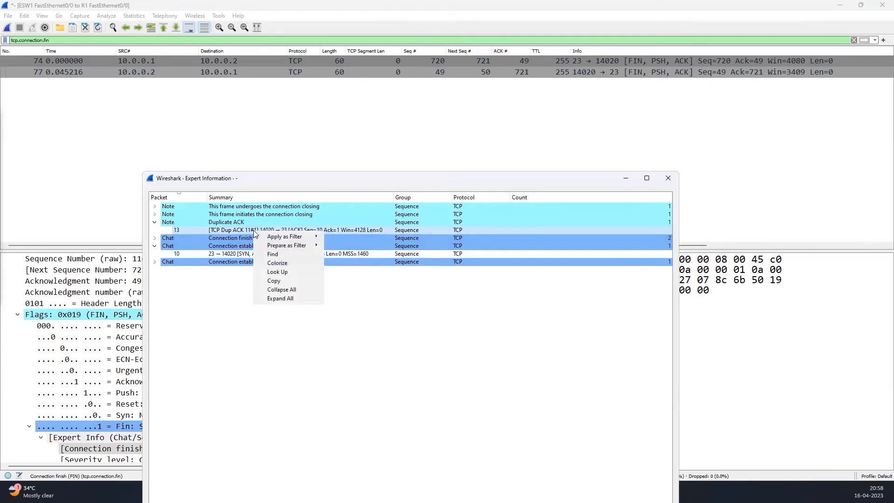
pyautogui.moveTo(289, 236)
pyautogui.click(351, 238)
pyautogui.click(466, 65)
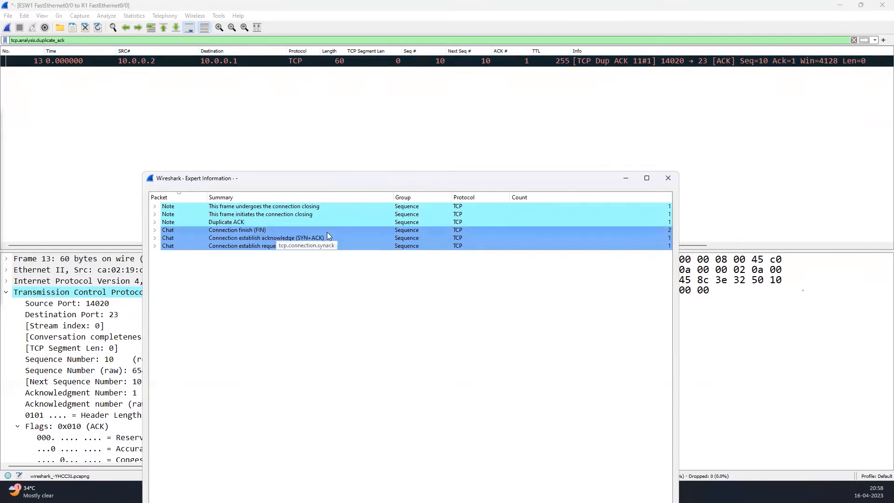
pyautogui.click(665, 186)
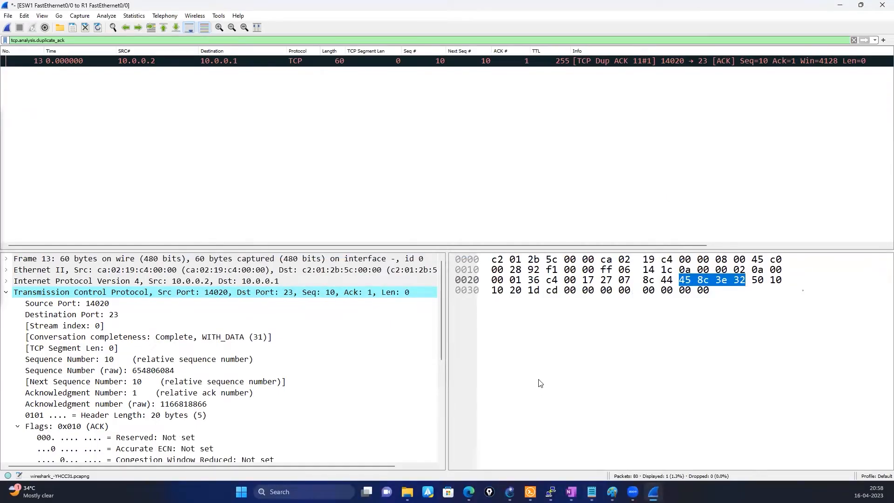
# Step: Switch to GNS3 and stop the running packet capture on the link between R1 and ESW1
pyautogui.moveTo(551, 491)
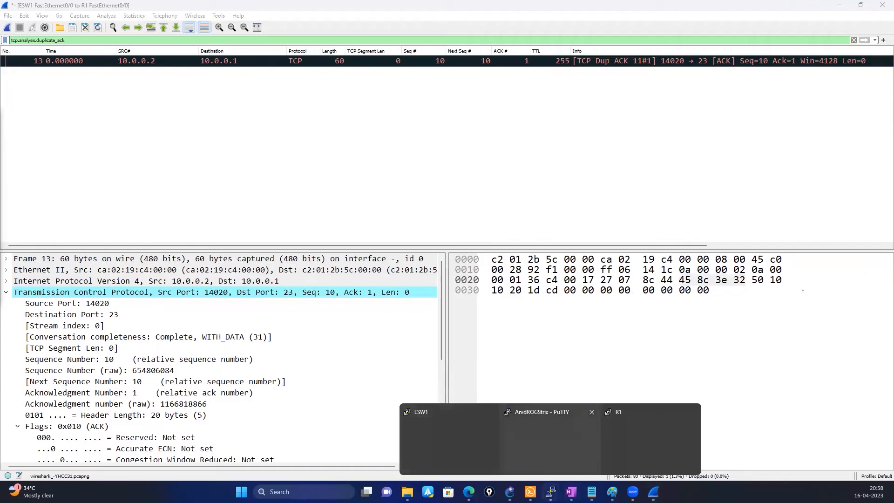
pyautogui.click(530, 491)
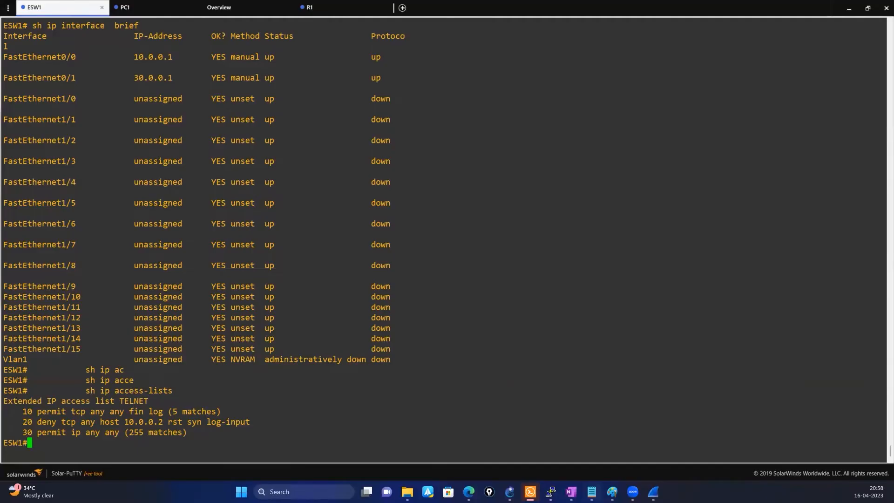
pyautogui.click(653, 491)
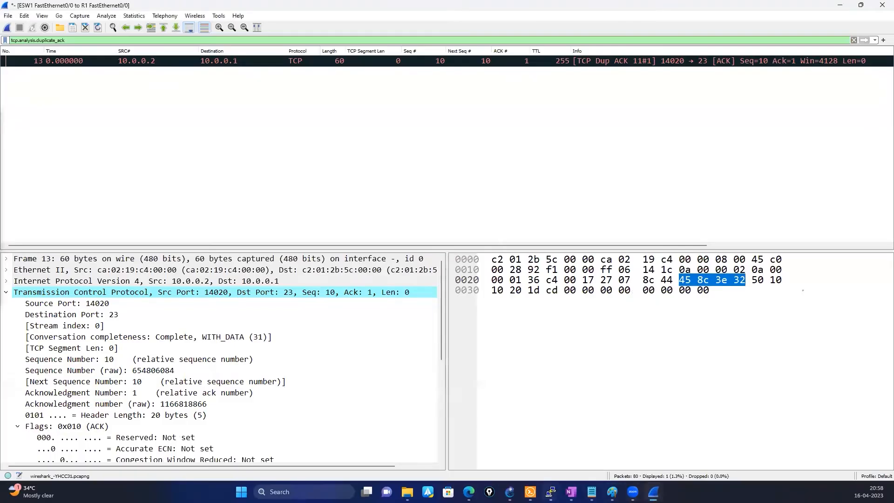
pyautogui.moveTo(510, 491)
pyautogui.click(475, 443)
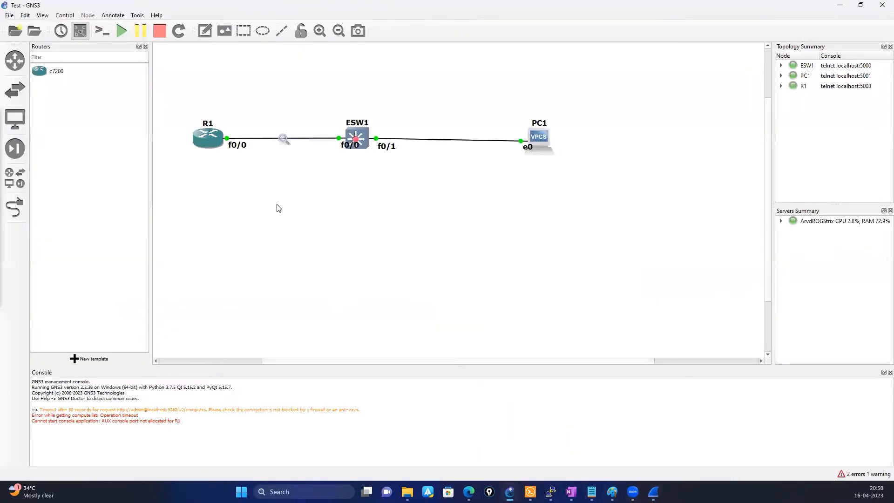
pyautogui.rightClick(282, 138)
pyautogui.click(294, 153)
# Step: Switch to Solar-PuTTY, restore its window to a smaller size and bring up the R1 console
pyautogui.moveTo(653, 492)
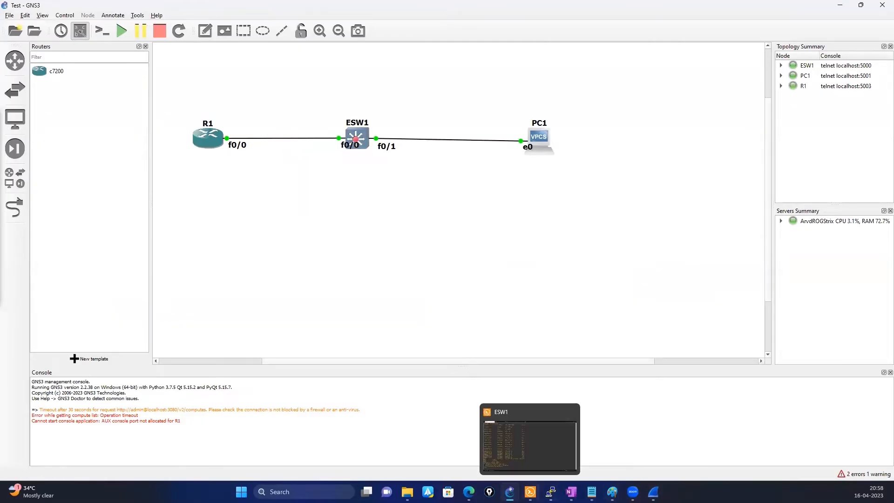
pyautogui.click(530, 440)
pyautogui.click(868, 8)
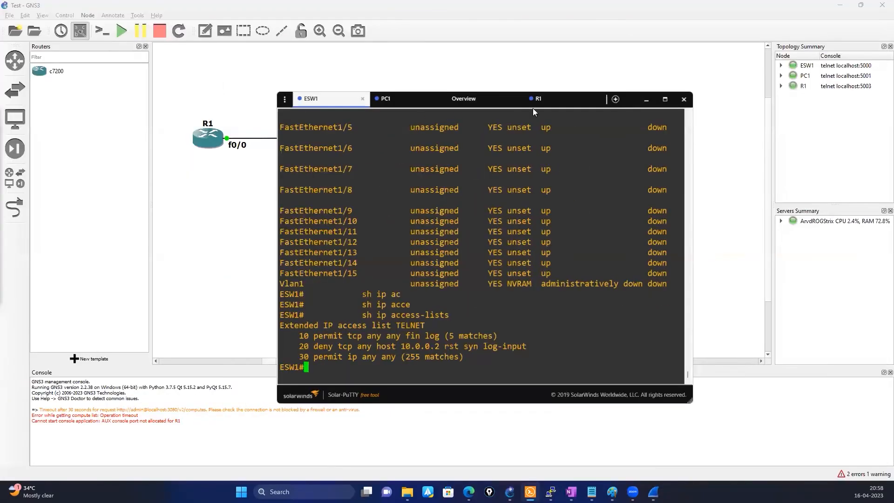
pyautogui.click(540, 99)
pyautogui.moveTo(365, 292); pyautogui.dragTo(367, 285)
pyautogui.click(378, 362)
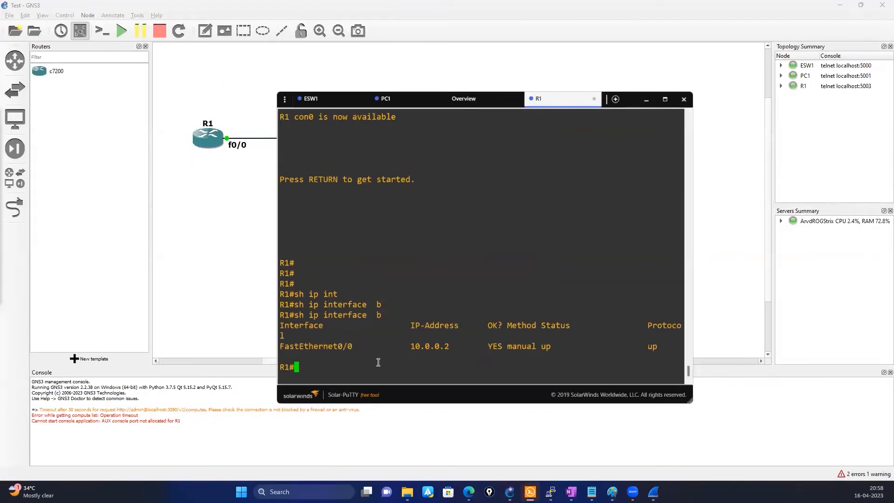
pyautogui.write('conf')
pyautogui.press('Tab')
pyautogui.press('BackSpace')
pyautogui.press('BackSpace')
pyautogui.press('BackSpace')
pyautogui.press('BackSpace')
pyautogui.press('BackSpace')
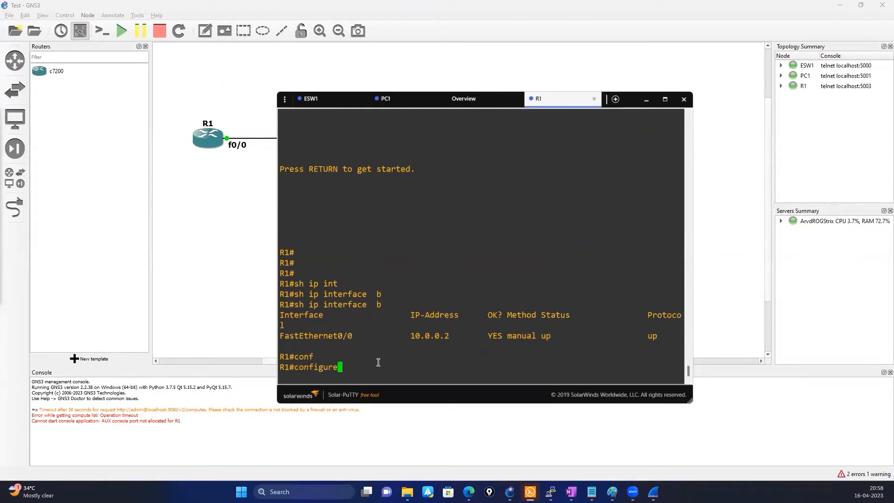
pyautogui.press('BackSpace')
pyautogui.press('BackSpace')
pyautogui.press('BackSpace')
pyautogui.press('BackSpace')
pyautogui.write('p')
pyautogui.press('BackSpace')
pyautogui.write('onf')
pyautogui.press('Tab')
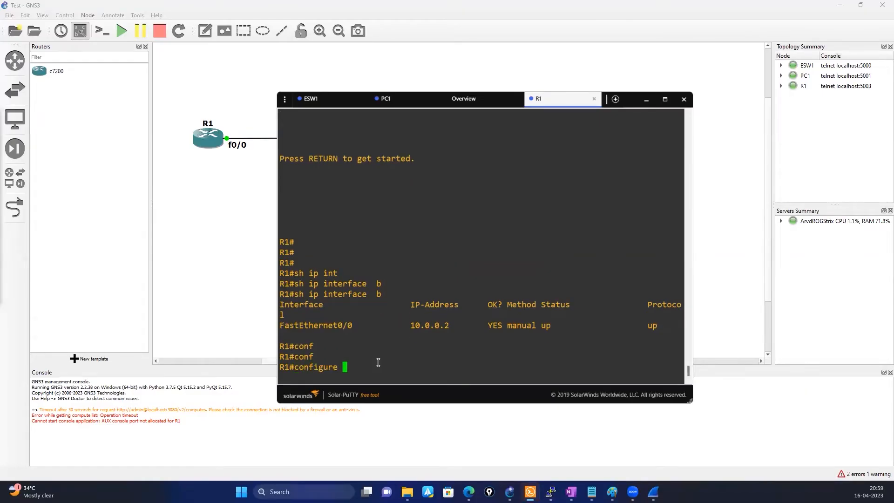
pyautogui.press('BackSpace')
pyautogui.press('BackSpace')
pyautogui.press('BackSpace')
pyautogui.press('BackSpace')
pyautogui.press('BackSpace')
pyautogui.press('BackSpace')
pyautogui.press('BackSpace')
pyautogui.press('BackSpace')
pyautogui.press('BackSpace')
pyautogui.press('BackSpace')
# Step: Start a new packet capture on the R1–ESW1 link in GNS3, move the Wireshark window aside, and return to R1's console
pyautogui.click(646, 99)
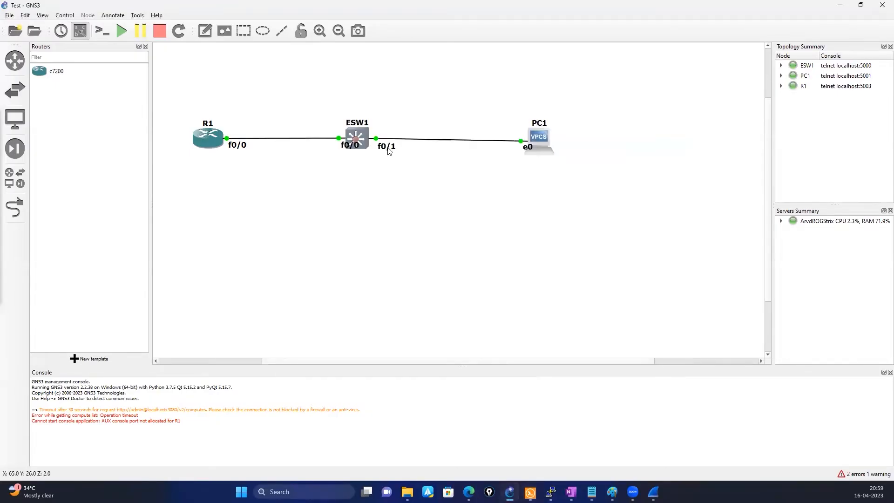
pyautogui.rightClick(270, 138)
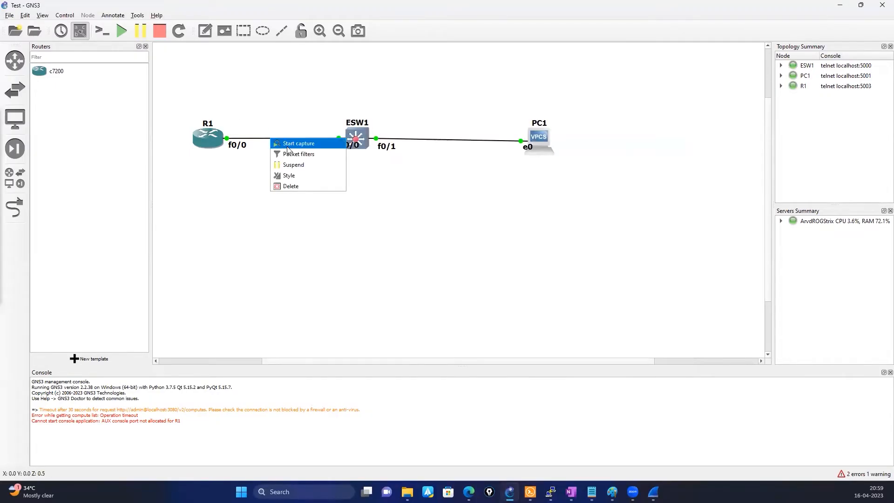
pyautogui.click(288, 143)
pyautogui.click(494, 269)
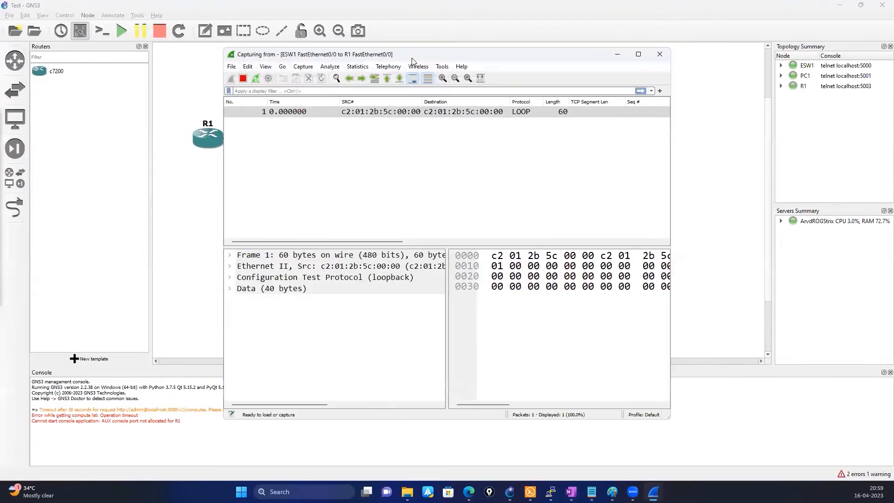
pyautogui.moveTo(412, 58); pyautogui.dragTo(523, 62)
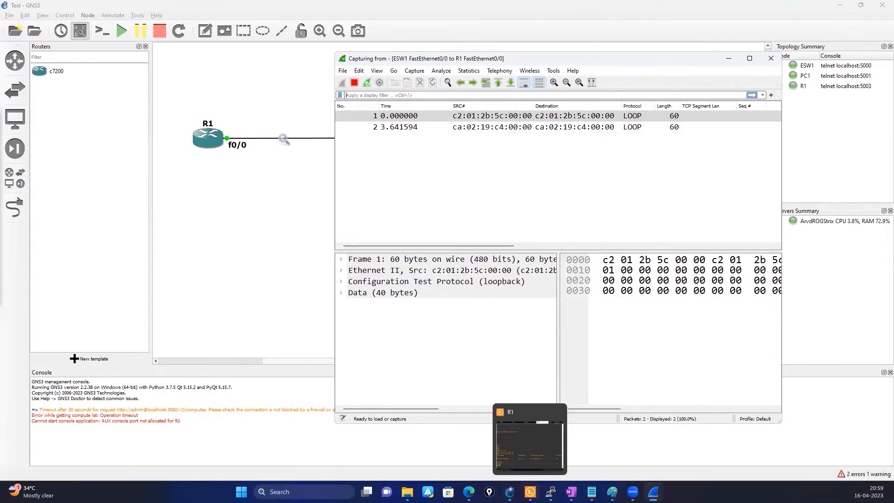
pyautogui.click(530, 491)
pyautogui.write('tel')
pyautogui.press('Tab')
pyautogui.write('10.0.')
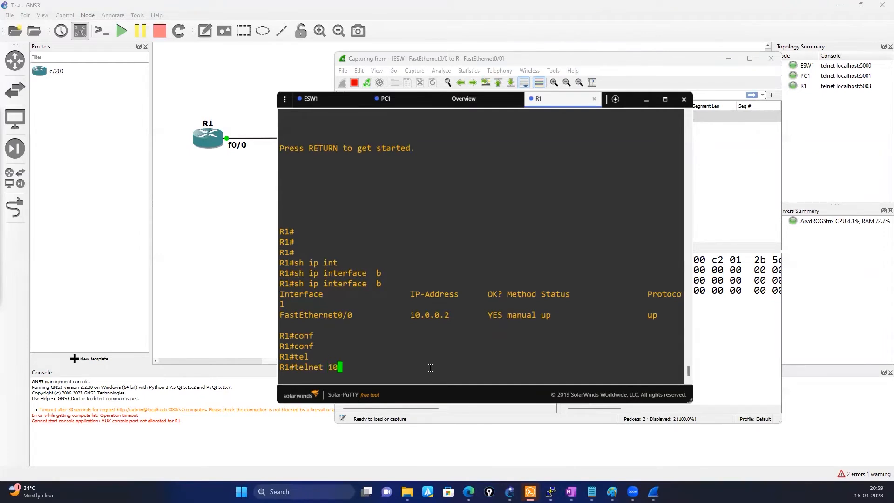
pyautogui.press('BackSpace')
pyautogui.press('BackSpace')
pyautogui.press('BackSpace')
pyautogui.press('BackSpace')
pyautogui.press('BackSpace')
pyautogui.press('BackSpace')
pyautogui.press('BackSpace')
pyautogui.press('BackSpace')
pyautogui.press('BackSpace')
pyautogui.press('BackSpace')
pyautogui.press('BackSpace')
pyautogui.press('BackSpace')
pyautogui.press('Up')
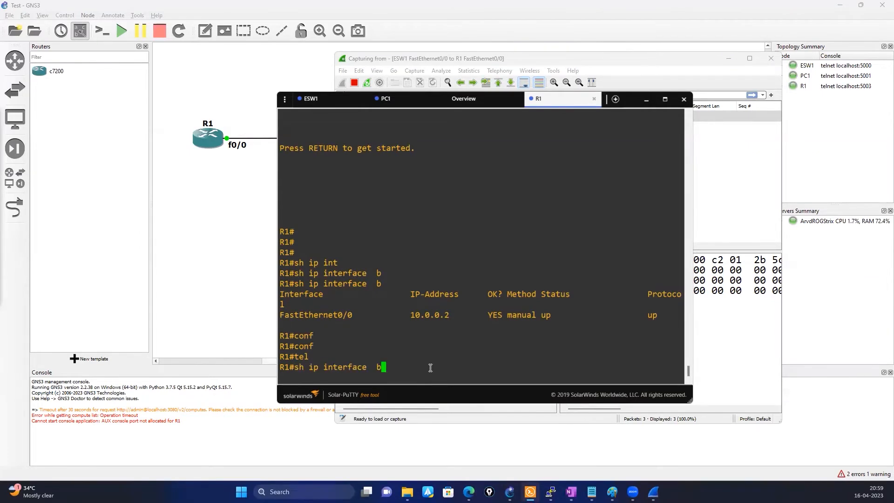
pyautogui.press('BackSpace')
pyautogui.press('BackSpace')
pyautogui.press('BackSpace')
pyautogui.press('BackSpace')
pyautogui.press('BackSpace')
pyautogui.press('BackSpace')
pyautogui.press('BackSpace')
pyautogui.press('BackSpace')
pyautogui.press('BackSpace')
pyautogui.press('BackSpace')
pyautogui.press('BackSpace')
pyautogui.press('BackSpace')
pyautogui.press('BackSpace')
pyautogui.press('BackSpace')
pyautogui.press('BackSpace')
pyautogui.press('BackSpace')
pyautogui.press('BackSpace')
pyautogui.press('BackSpace')
# Step: Open a Telnet session from R1 to 10.0.0.1 and log in with the access password
pyautogui.write('tel')
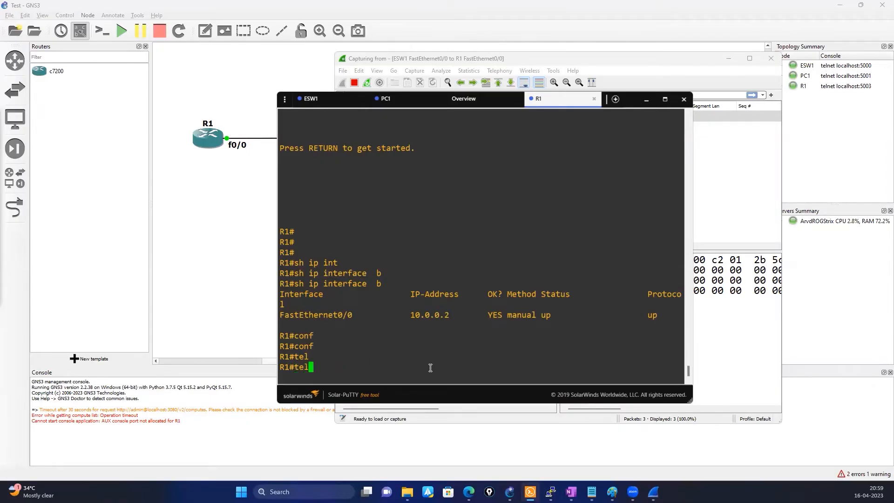
pyautogui.write('net 10.0.')
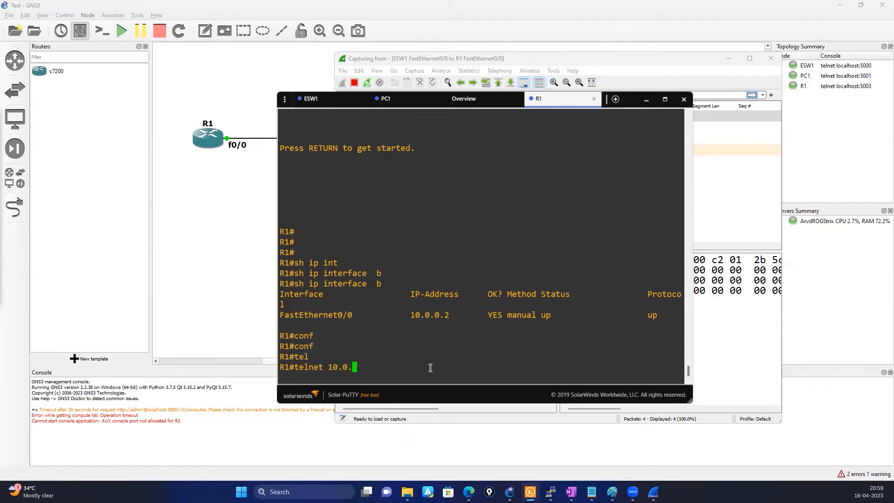
pyautogui.write('0.1')
pyautogui.press('Return')
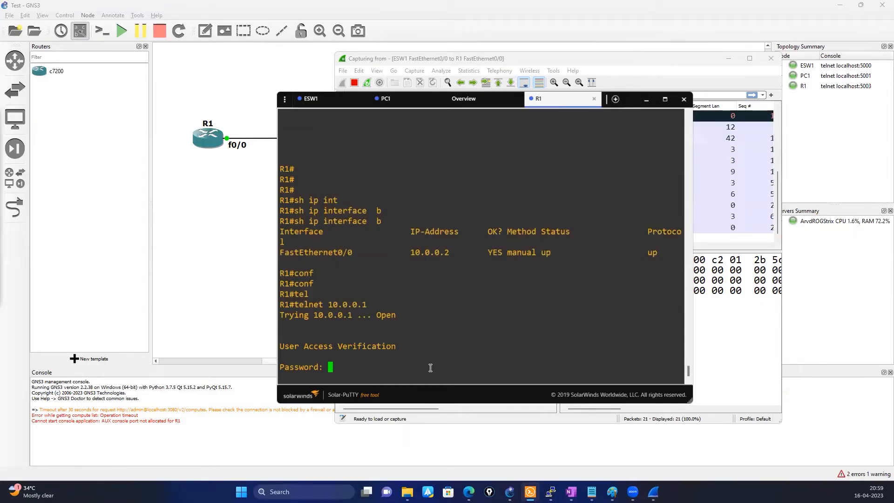
pyautogui.press('Return')
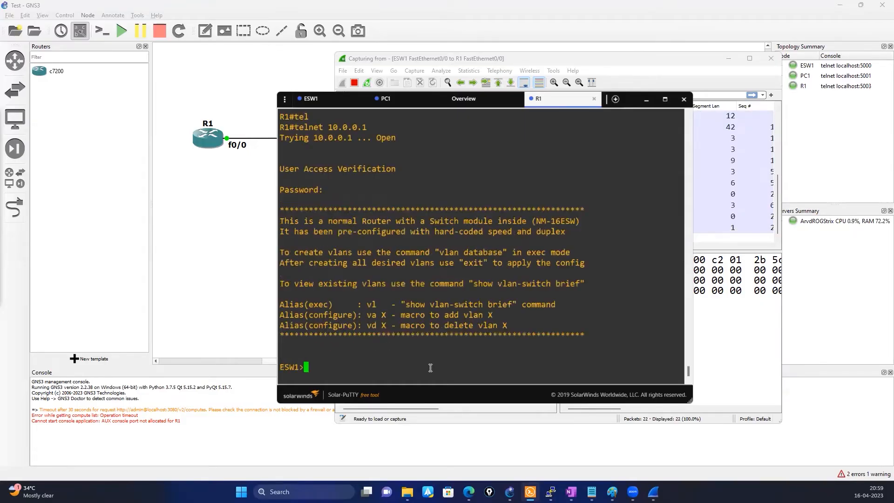
# Step: Enter privileged mode on ESW1 over the Telnet session with en and the enable password
pyautogui.write('en')
pyautogui.press('Return')
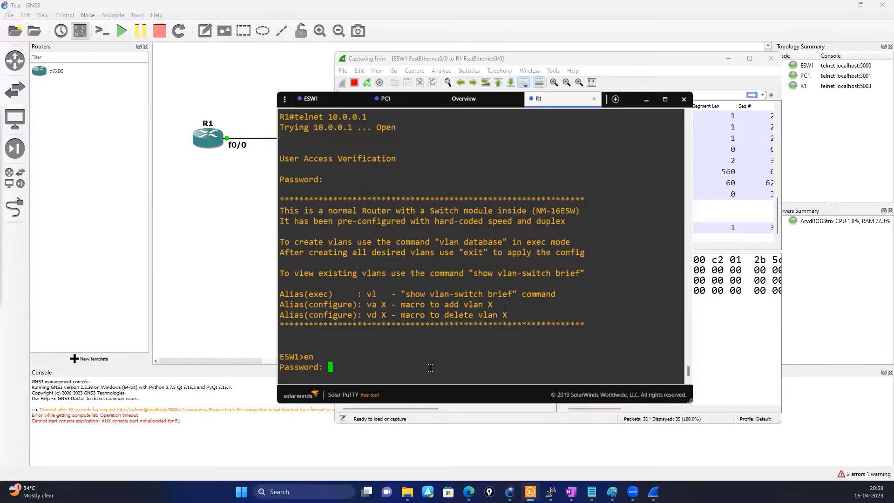
pyautogui.press('Return')
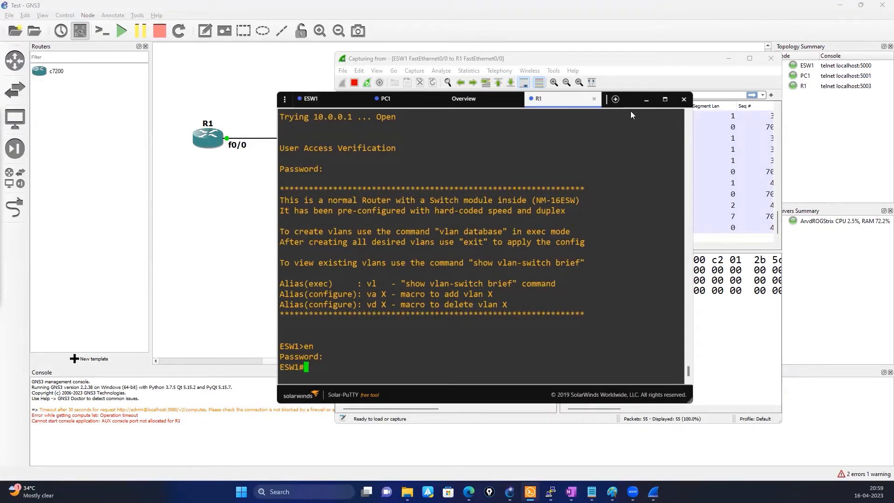
# Step: Move the console off the live capture and review its packets, from the SYN handshake to the latest Telnet data
pyautogui.moveTo(631, 102); pyautogui.dragTo(292, 128)
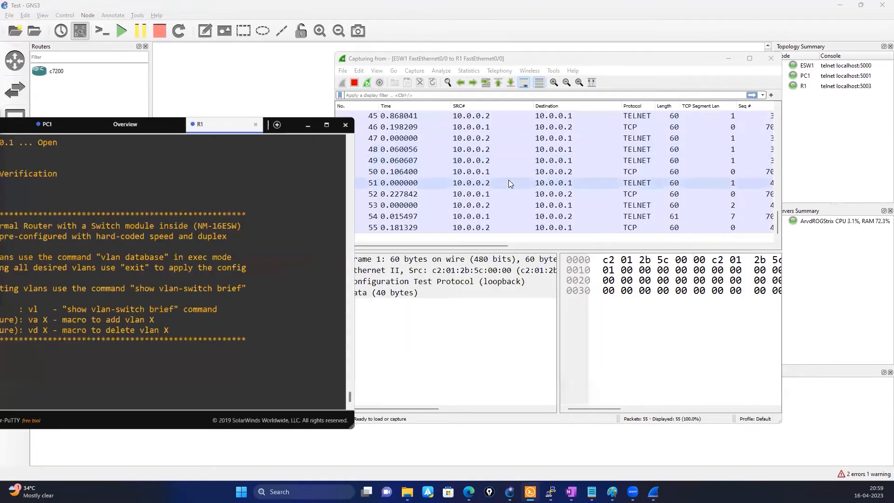
pyautogui.moveTo(460, 246); pyautogui.dragTo(583, 272)
pyautogui.scroll(15, 572, 229)
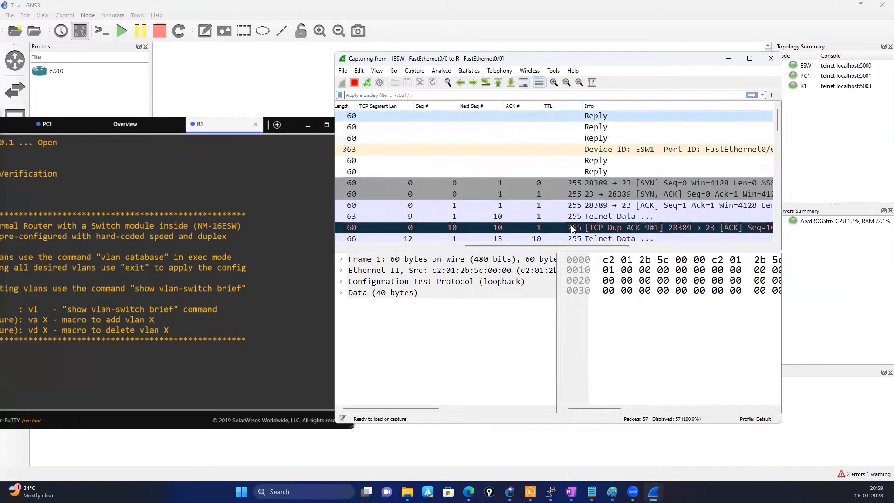
pyautogui.scroll(-15, 572, 229)
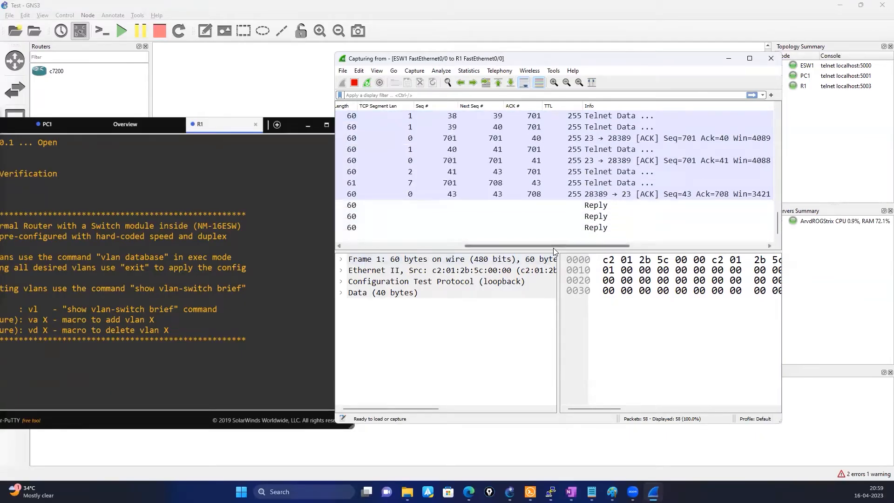
pyautogui.moveTo(552, 246); pyautogui.dragTo(409, 247)
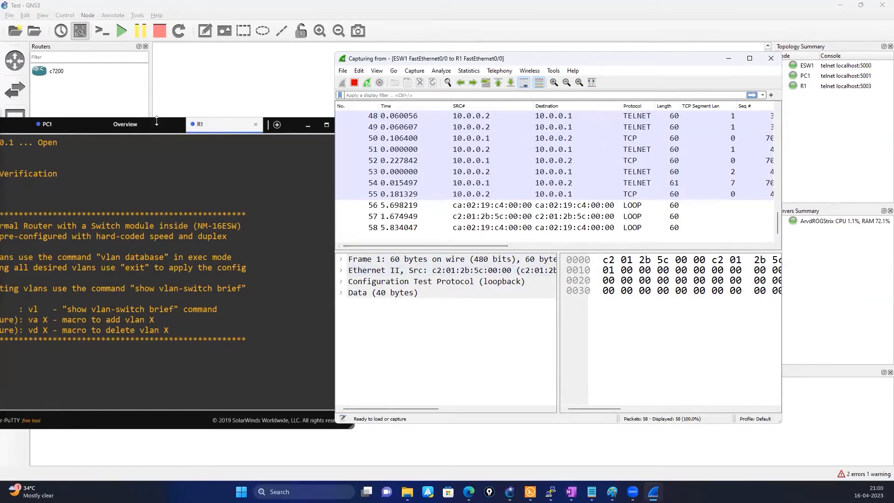
pyautogui.click(233, 128)
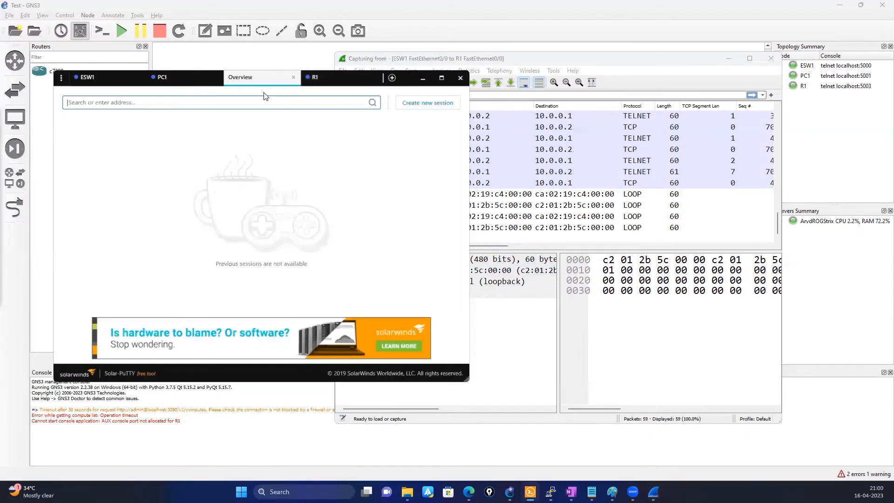
pyautogui.click(320, 82)
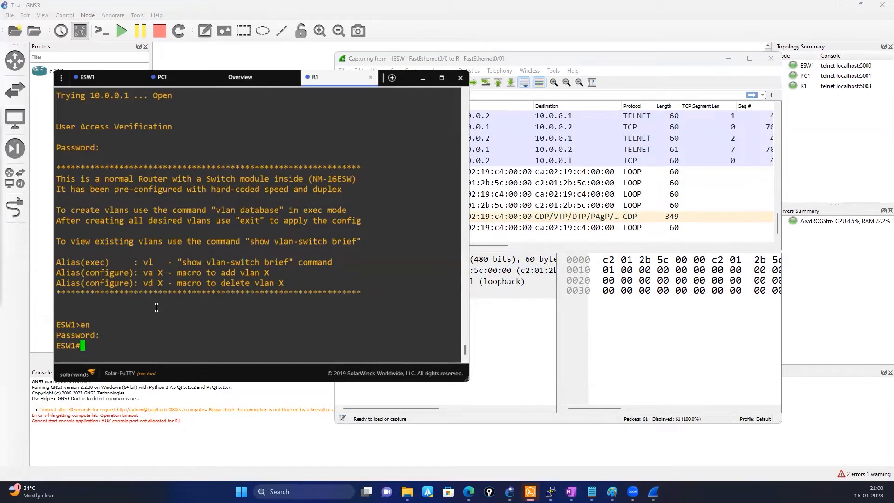
pyautogui.write('sh ip i')
pyautogui.press('BackSpace')
pyautogui.press('BackSpace')
pyautogui.press('BackSpace')
pyautogui.press('BackSpace')
pyautogui.press('BackSpace')
pyautogui.press('BackSpace')
pyautogui.press('BackSpace')
pyautogui.press('BackSpace')
pyautogui.press('BackSpace')
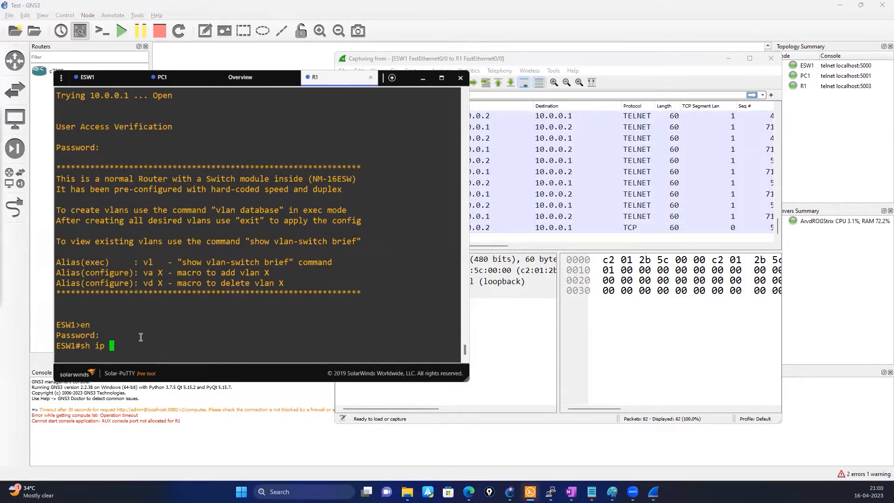
# Step: Switch to ESW1's own console and list its interfaces with sh ip int brief
pyautogui.click(106, 81)
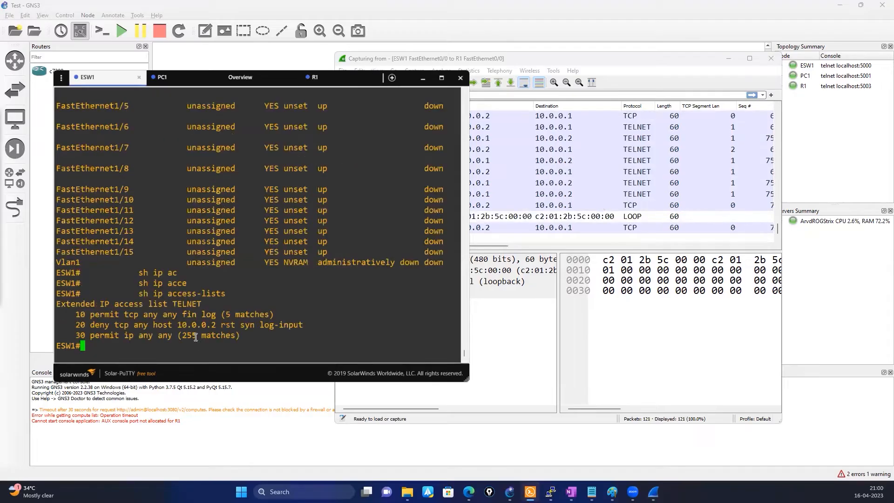
pyautogui.write('sh ip int br')
pyautogui.press('Tab')
pyautogui.press('Return')
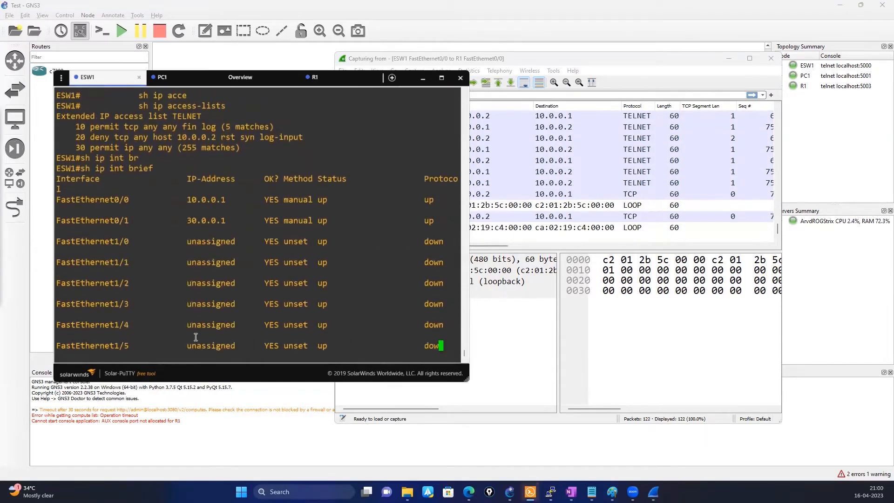
# Step: Page through the rest of ESW1's interface listing until the command prompt returns
pyautogui.press('space')
pyautogui.press('space')
pyautogui.press('space')
pyautogui.press('space')
pyautogui.press('space')
pyautogui.press('space')
pyautogui.press('space')
pyautogui.press('space')
pyautogui.press('space')
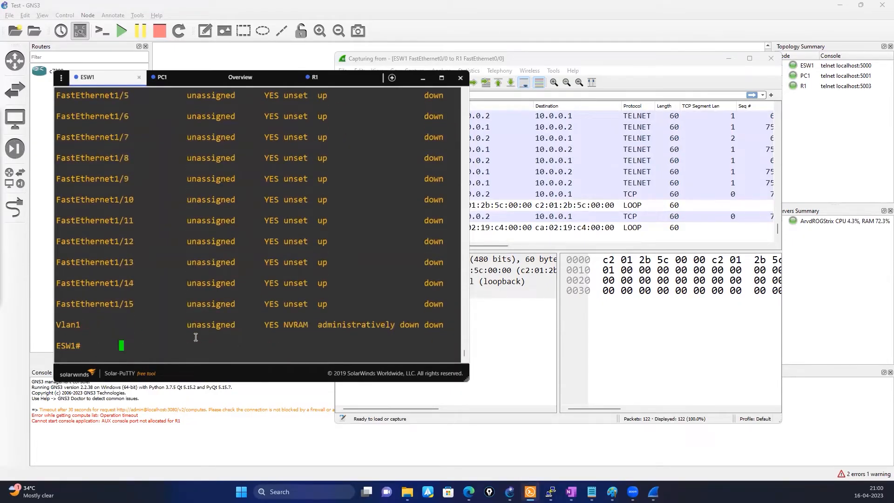
# Step: Enter global configuration mode on ESW1 with the configure command, accepting the default terminal source
pyautogui.write('sh ip ac')
pyautogui.press('Tab')
pyautogui.write('ce')
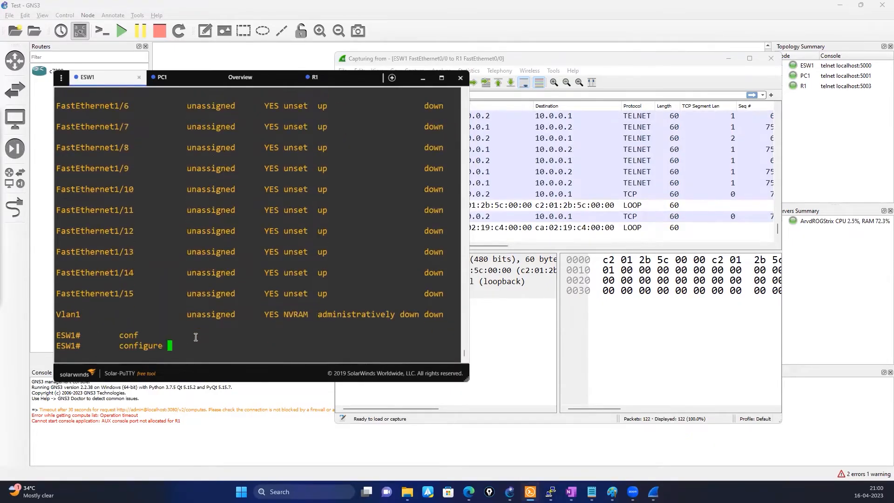
pyautogui.press('Tab')
pyautogui.press('Return')
# Step: Copy the FastEthernet0/0 name from the interface listing and enter its configuration mode with interface FastEthernet0/0
pyautogui.scroll(6, 217, 283)
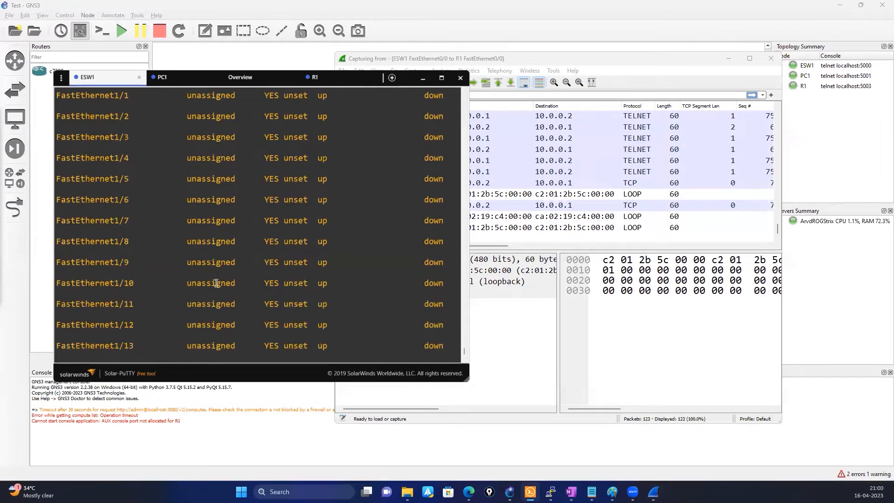
pyautogui.doubleClick(102, 161)
pyautogui.scroll(-8, 158, 277)
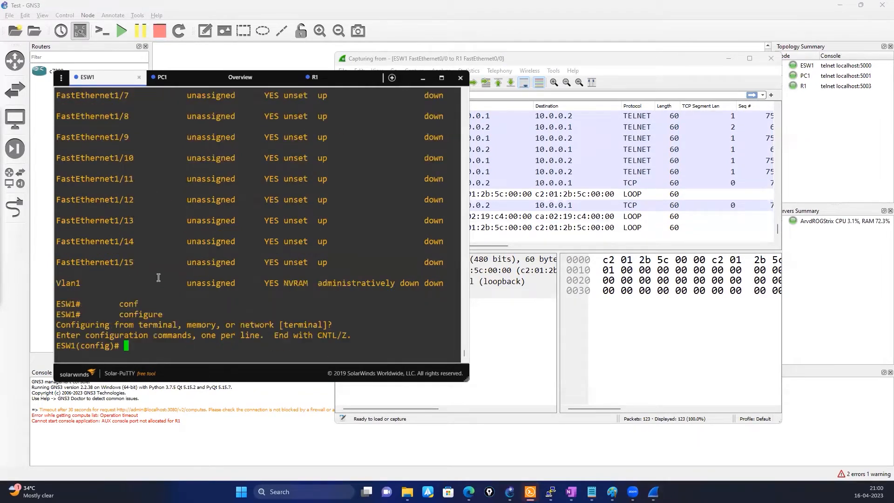
pyautogui.write('int')
pyautogui.press('Tab')
pyautogui.rightClick(178, 257)
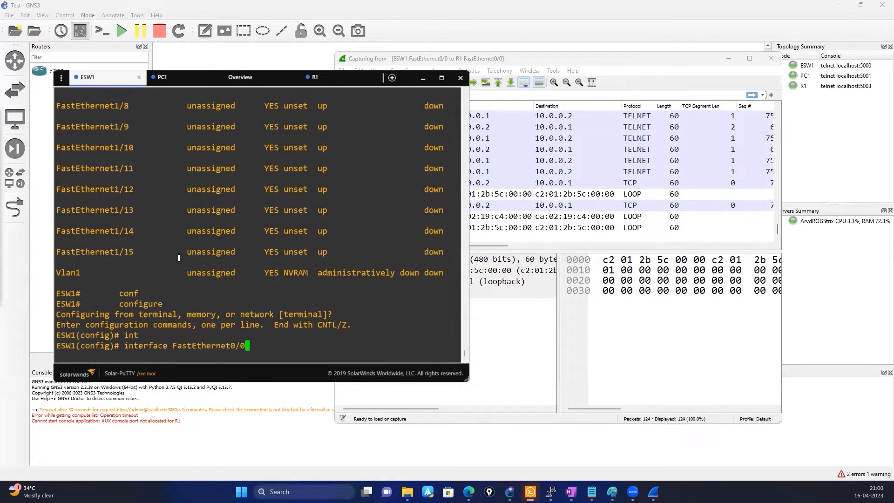
pyautogui.press('Return')
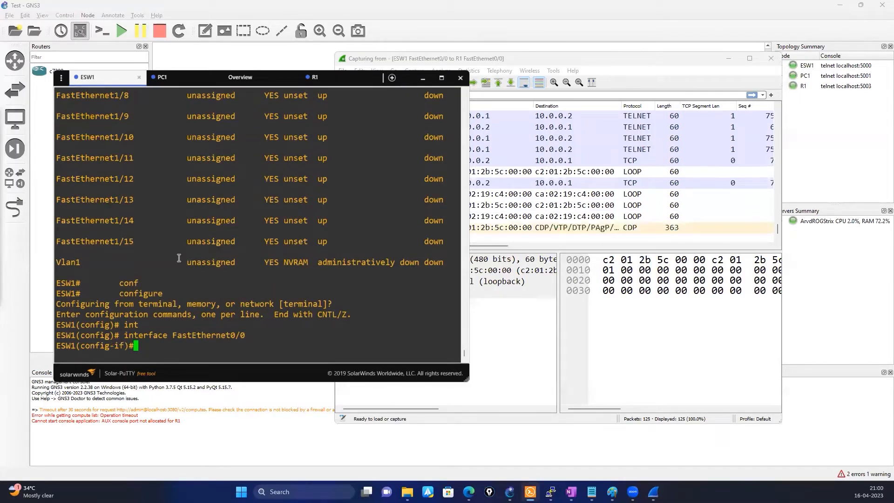
# Step: Shut down ESW1's FastEthernet0/0 interface with the abbreviated command sh
pyautogui.write('sh')
pyautogui.press('Return')
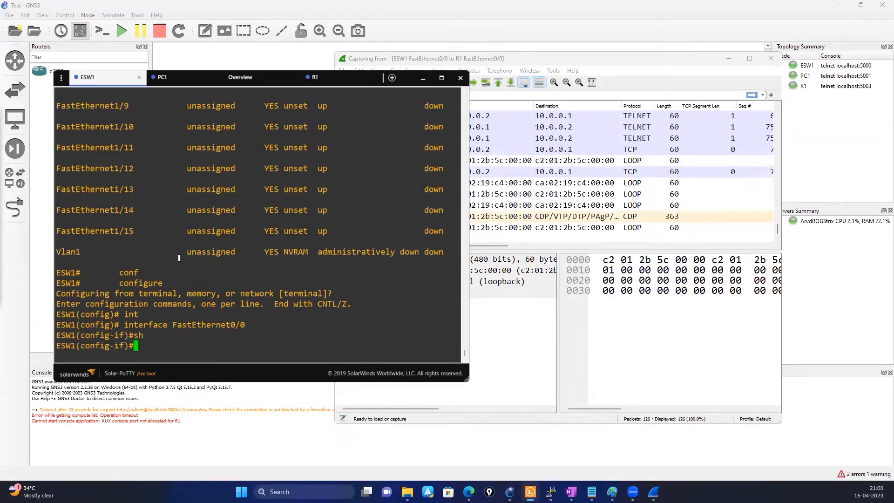
pyautogui.press('Return')
pyautogui.press('Return')
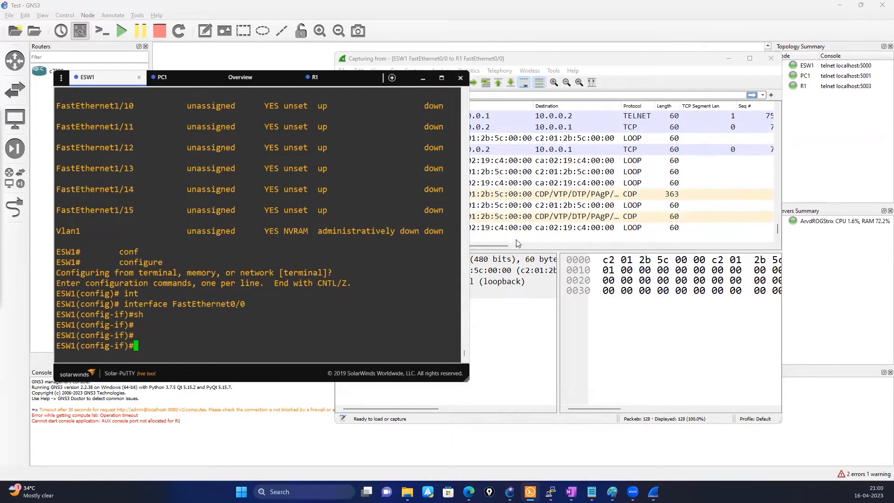
# Step: Review the live capture from the earlier Telnet exchange to the latest packets, including their sequence, ACK and Info columns
pyautogui.click(599, 65)
pyautogui.scroll(15, 518, 215)
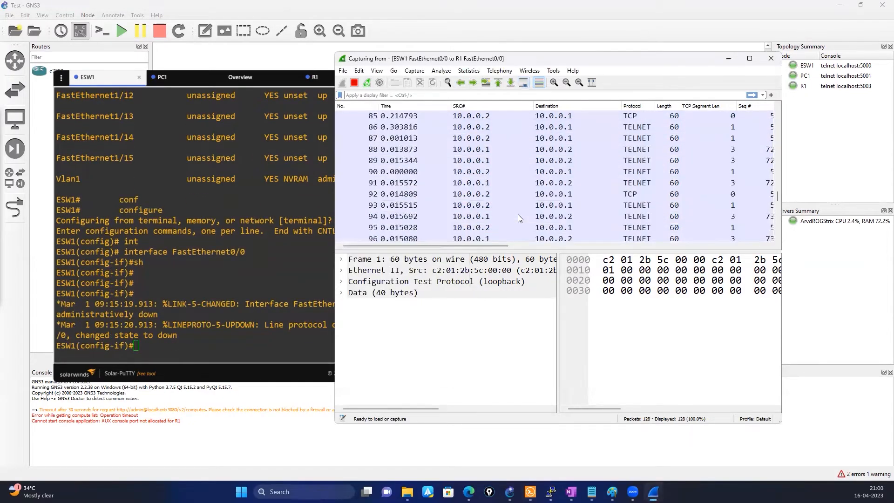
pyautogui.scroll(14, 517, 215)
pyautogui.moveTo(482, 246); pyautogui.dragTo(580, 246)
pyautogui.scroll(-6, 533, 206)
pyautogui.scroll(-20, 533, 205)
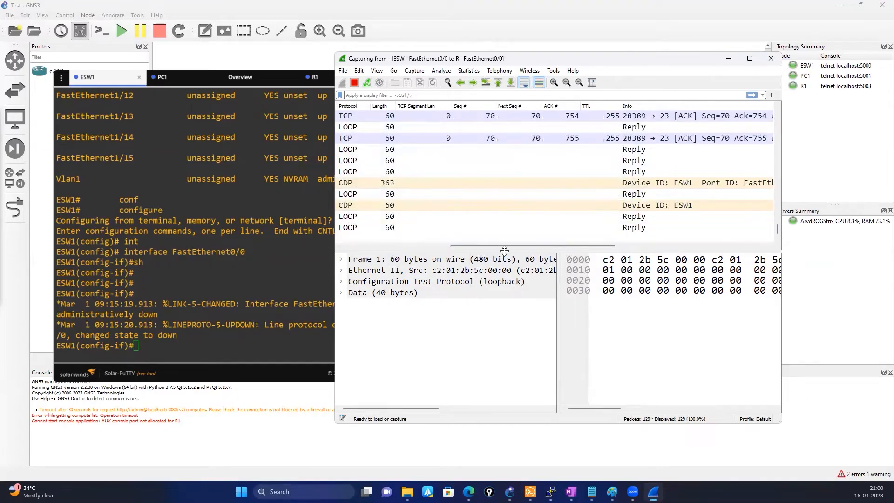
pyautogui.moveTo(498, 245)
pyautogui.mouseDown()
pyautogui.moveTo(364, 248)
pyautogui.moveTo(596, 246)
pyautogui.moveTo(490, 242)
pyautogui.mouseUp()
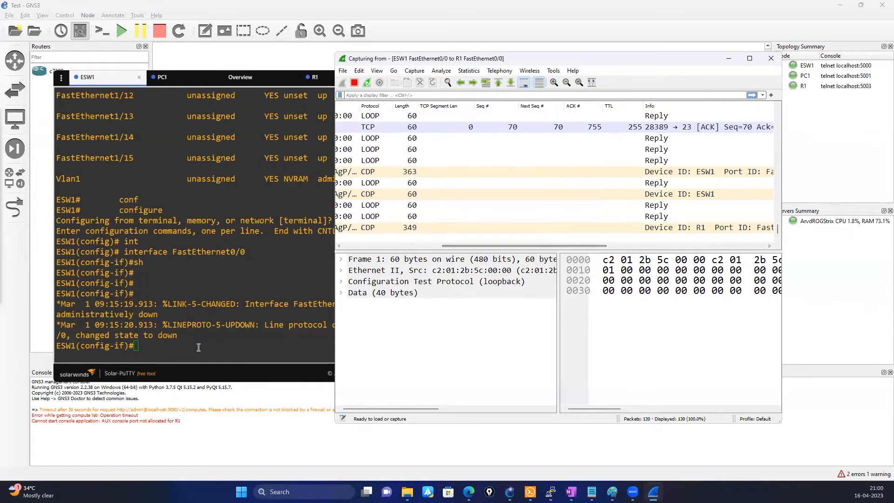
# Step: Return to the console, send a few blank lines over R1's open Telnet session, and minimize the console window
pyautogui.click(198, 347)
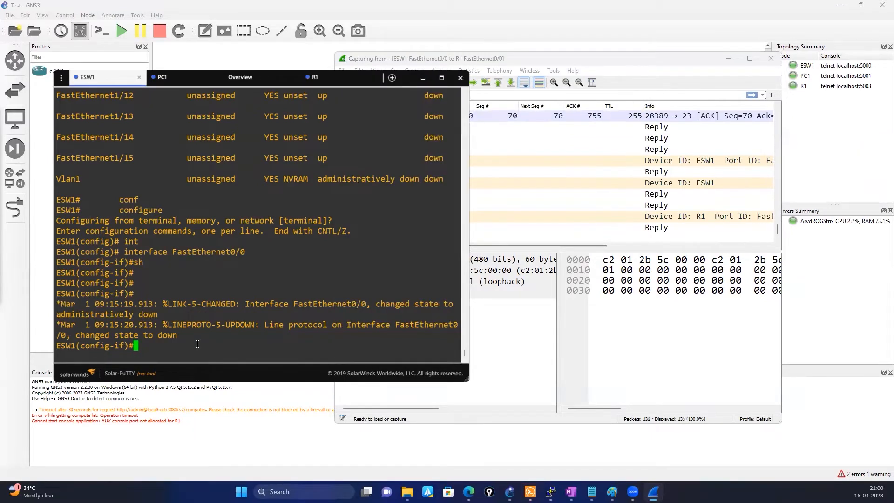
pyautogui.click(315, 79)
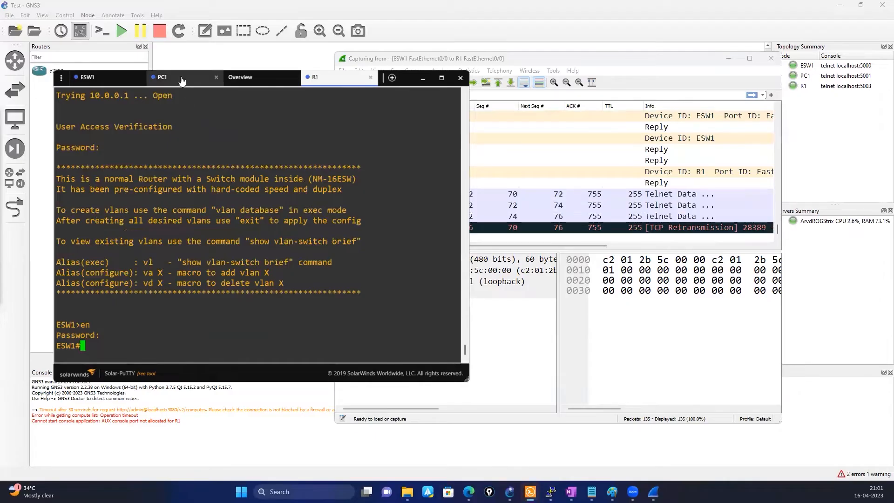
pyautogui.click(422, 80)
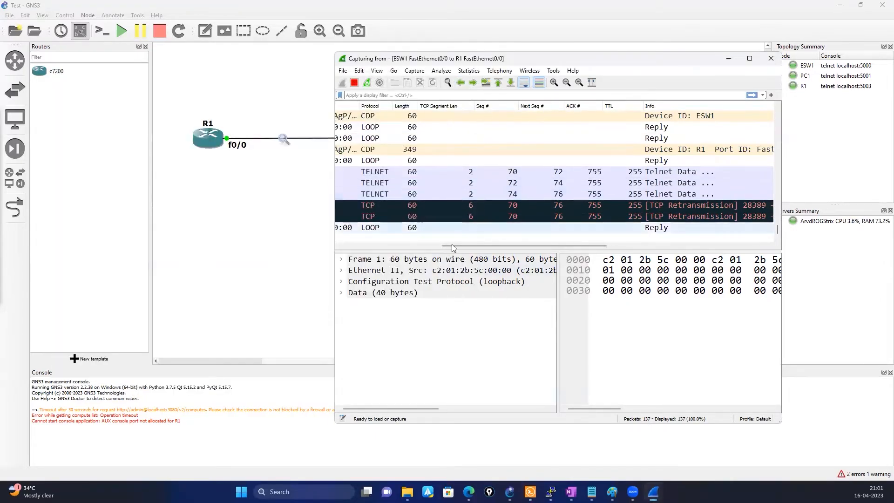
# Step: Examine the newest Telnet and TCP retransmission packets from 10.0.0.2, comparing their times, segment lengths, sequence numbers and flags
pyautogui.hscroll(-10, 457, 247)
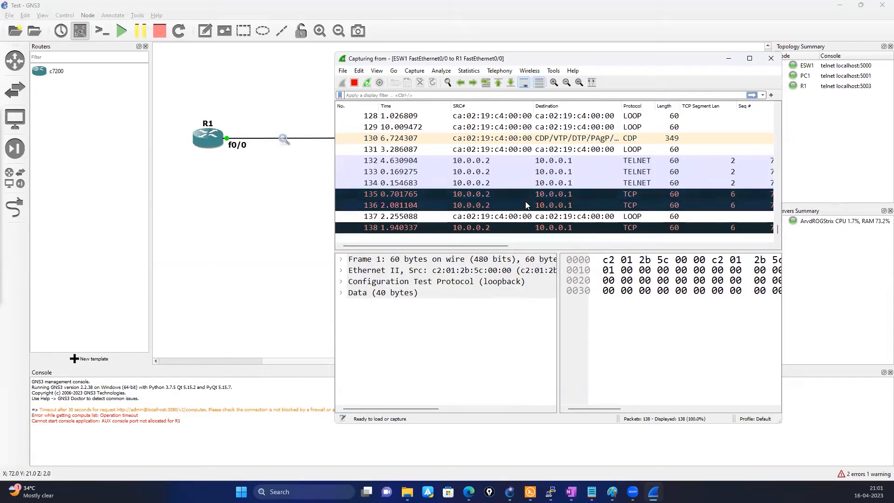
pyautogui.hscroll(10, 433, 246)
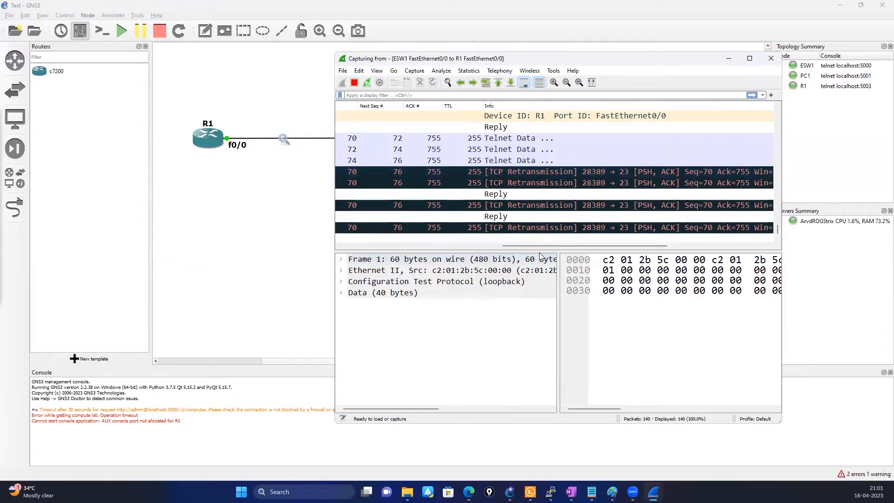
pyautogui.hscroll(-2, 540, 247)
pyautogui.hscroll(-6, 466, 233)
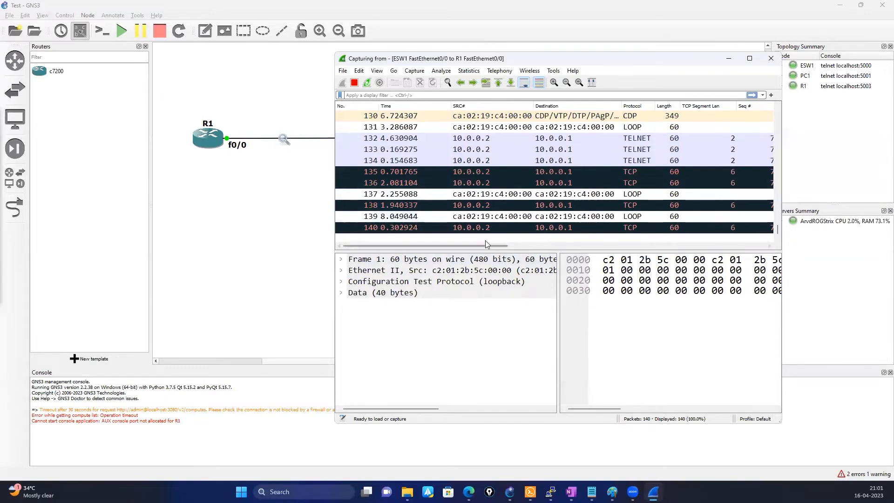
pyautogui.moveTo(486, 246); pyautogui.dragTo(609, 259)
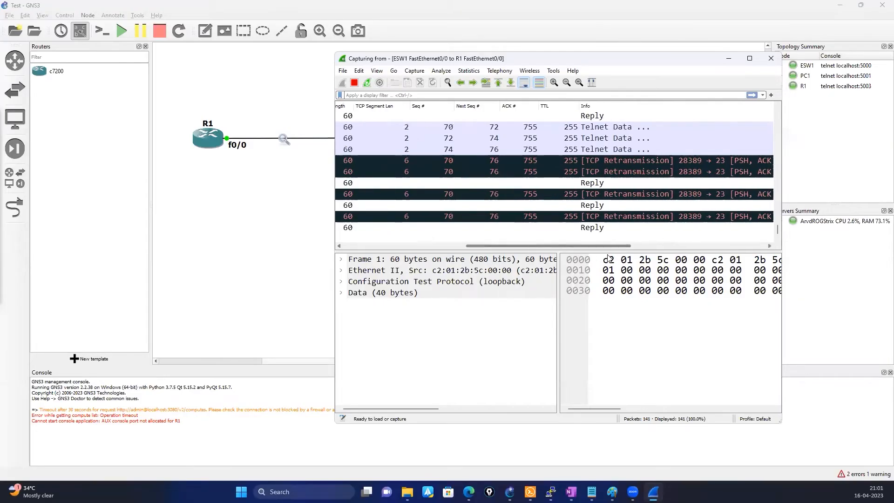
pyautogui.moveTo(608, 259); pyautogui.dragTo(587, 261)
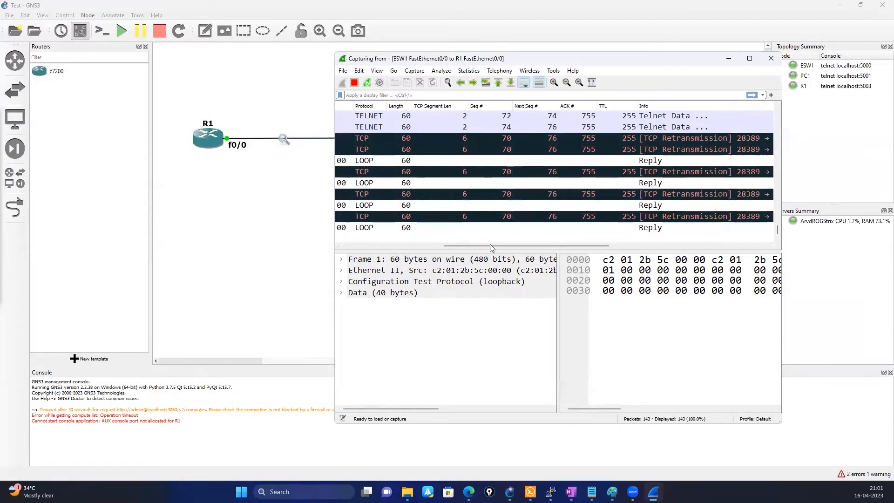
pyautogui.moveTo(489, 244); pyautogui.dragTo(386, 259)
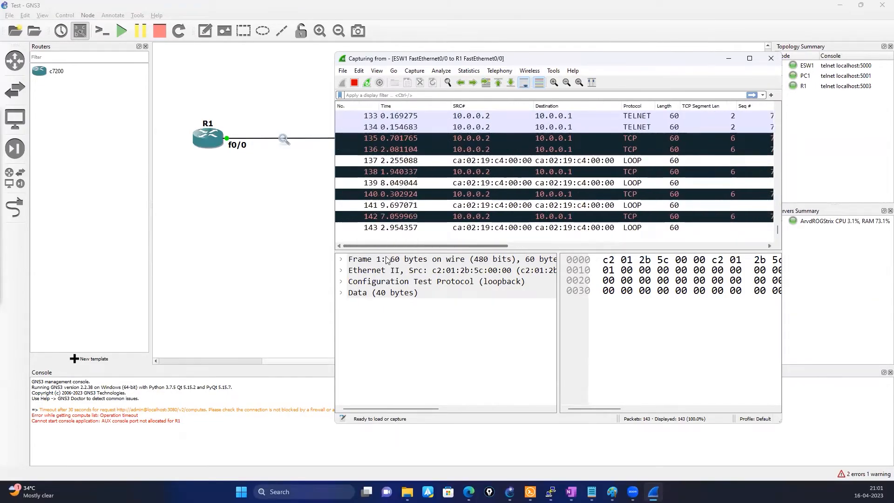
# Step: Switch to the ESW1 console in Solar-PuTTY and re-enable its FastEthernet0/0 interface with the command no sh
pyautogui.click(530, 492)
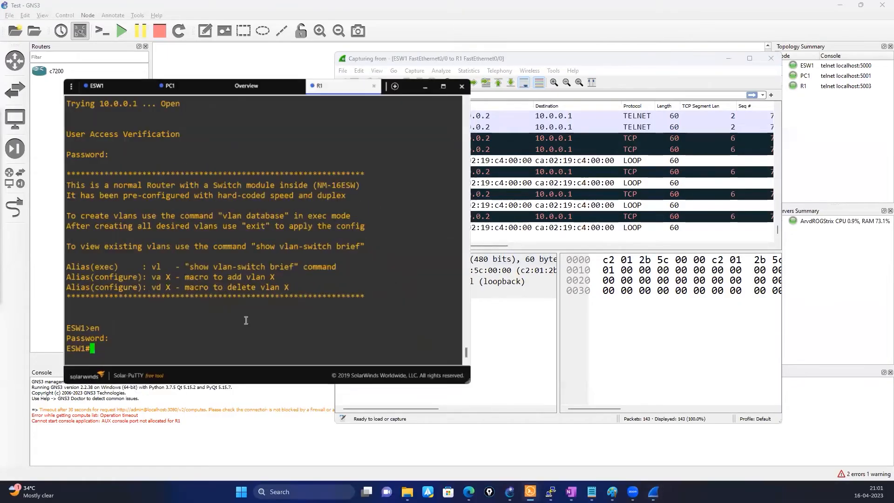
pyautogui.click(115, 80)
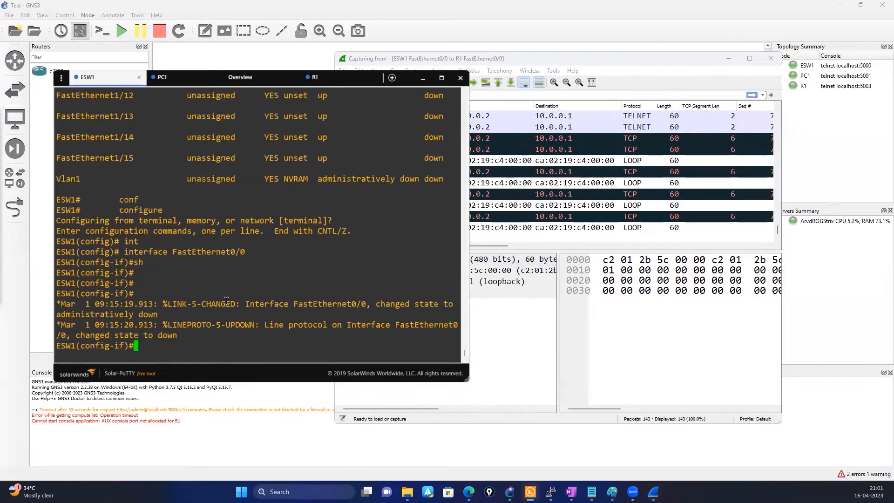
pyautogui.write('no sh')
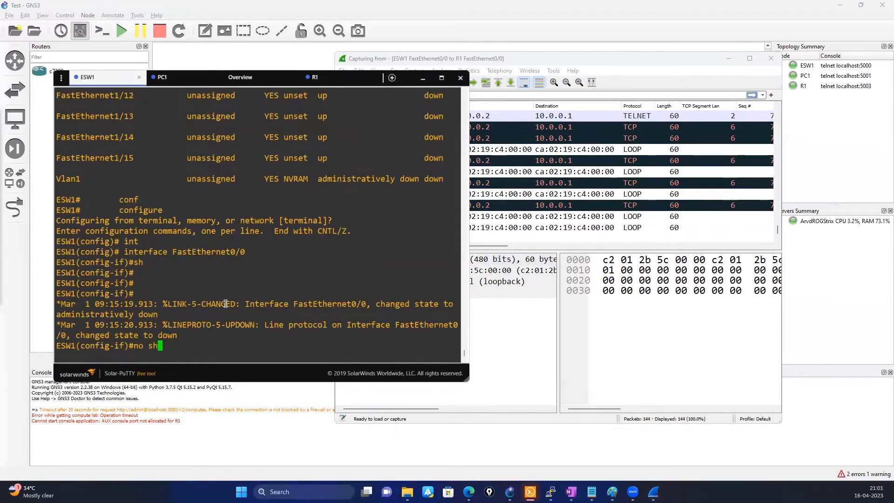
pyautogui.press('Return')
pyautogui.press('Return')
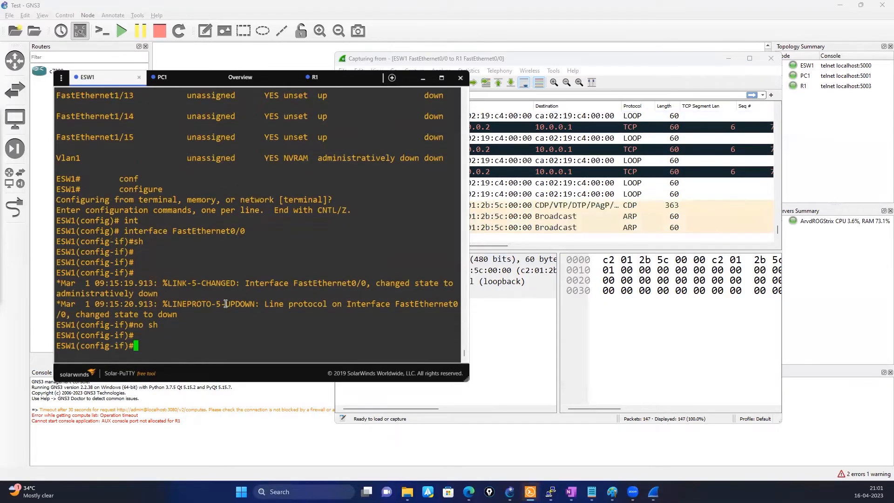
# Step: Exit ESW1's interface and global configuration modes back to the privileged prompt, and minimize the console window
pyautogui.write('exit')
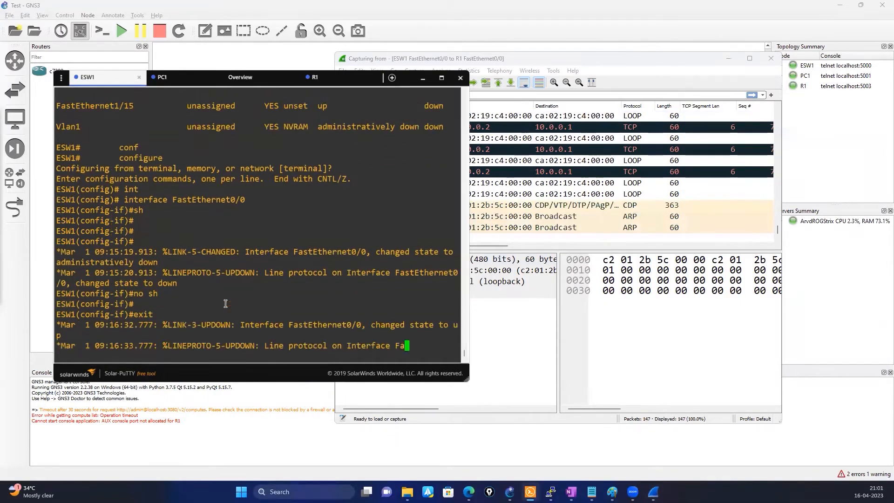
pyautogui.press('Return')
pyautogui.press('Return')
pyautogui.write('exit')
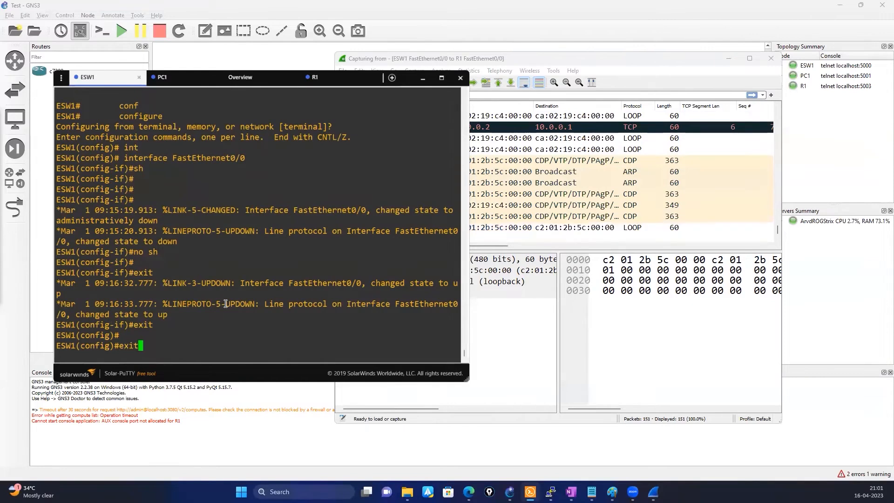
pyautogui.press('Return')
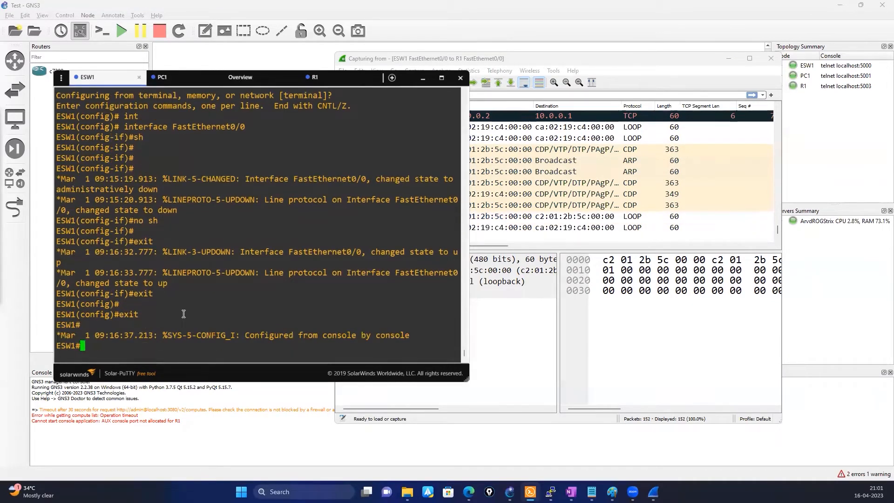
pyautogui.click(423, 77)
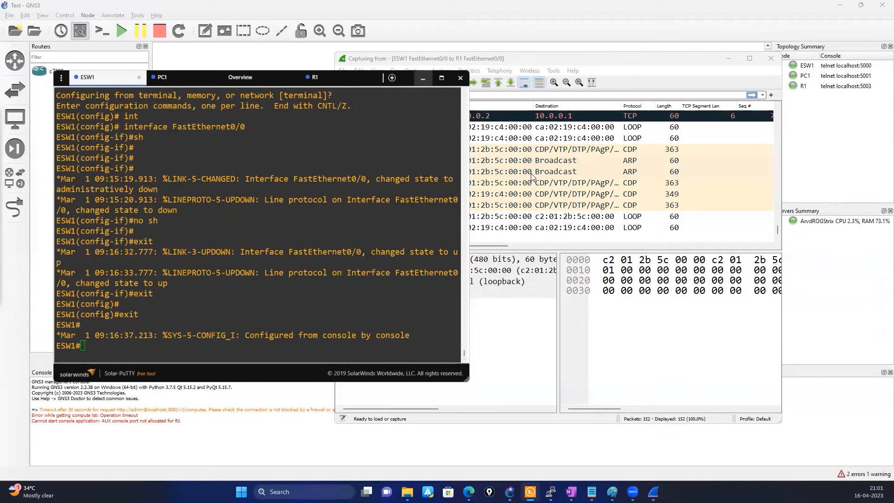
# Step: Examine the Telnet and TCP retransmission packets around numbers 132 to 147 in the live Wireshark capture
pyautogui.scroll(-5, 520, 200)
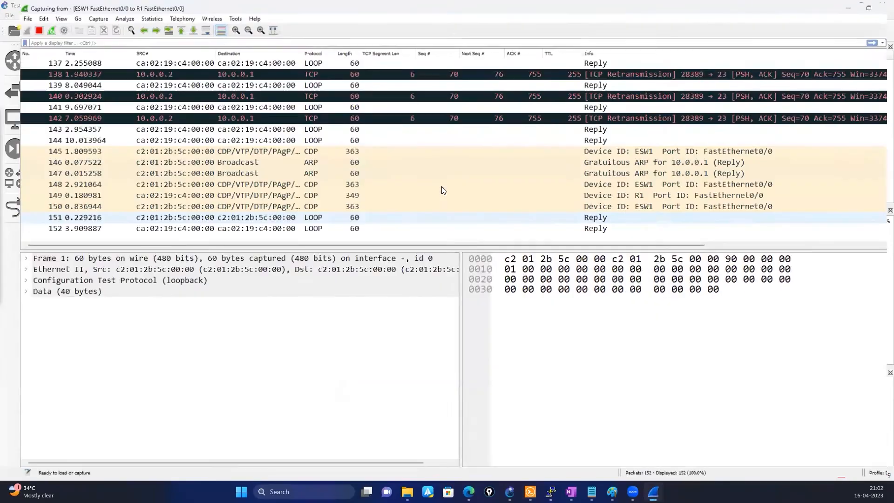
pyautogui.scroll(5, 441, 187)
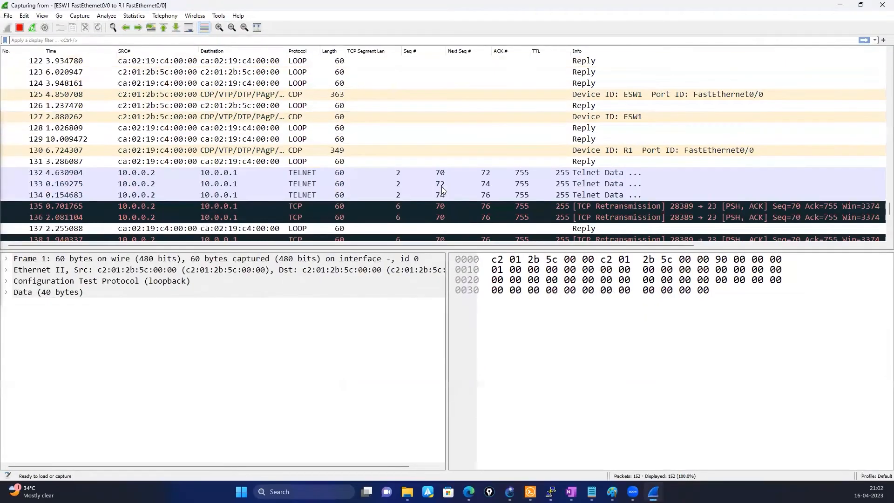
pyautogui.scroll(-2, 441, 186)
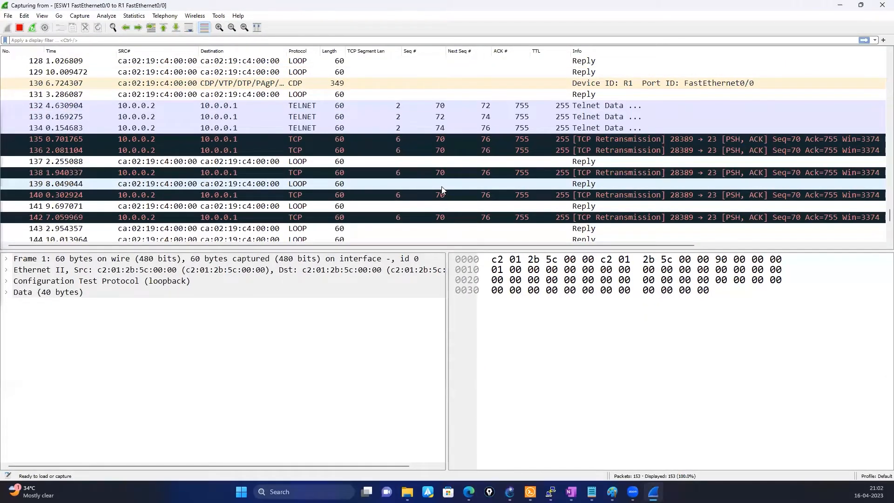
pyautogui.scroll(-1, 441, 188)
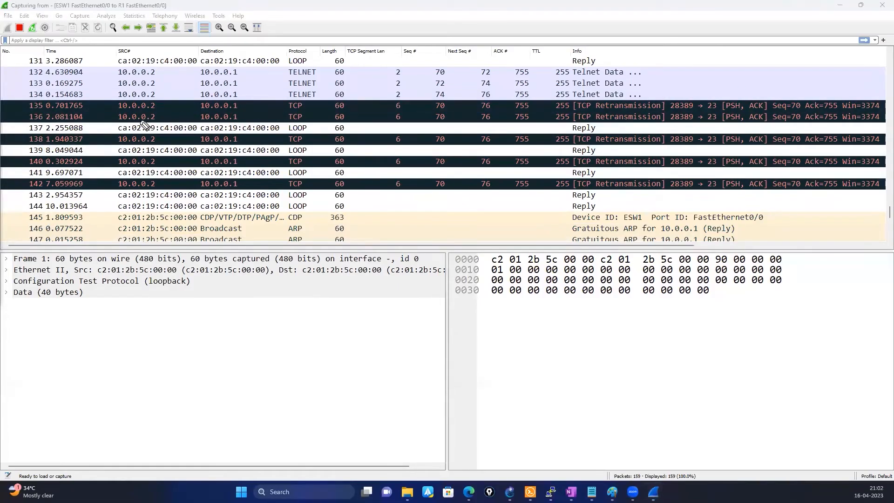
# Step: Annotate the retransmissions' source 10.0.0.2 with an R and mark the destination 10.0.0.1, and clear the drawings
pyautogui.moveTo(148, 97)
pyautogui.mouseDown()
pyautogui.moveTo(99, 115)
pyautogui.moveTo(107, 206)
pyautogui.moveTo(148, 84)
pyautogui.mouseUp()
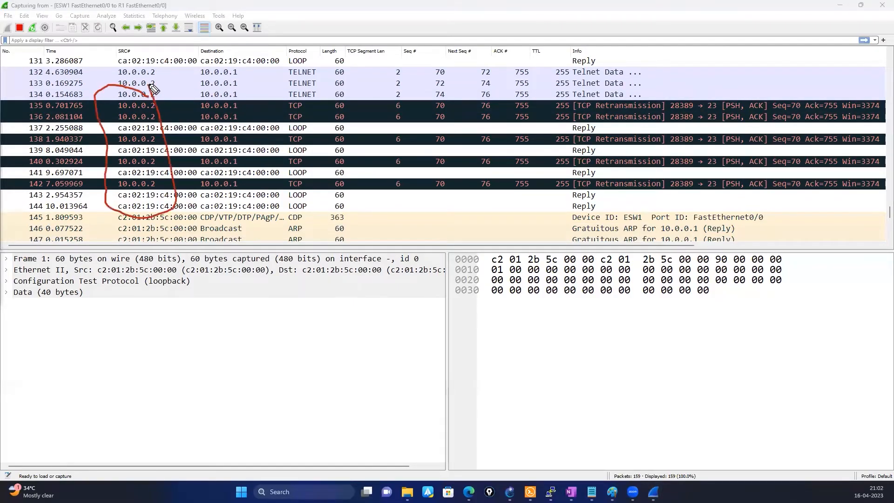
pyautogui.moveTo(122, 222); pyautogui.dragTo(97, 259)
pyautogui.moveTo(103, 291)
pyautogui.mouseDown()
pyautogui.moveTo(131, 304)
pyautogui.moveTo(120, 350)
pyautogui.moveTo(108, 298)
pyautogui.mouseUp()
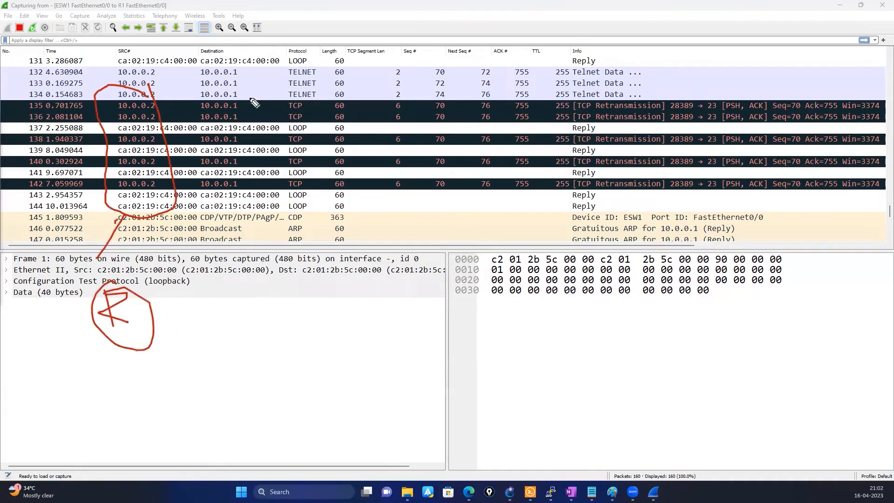
pyautogui.moveTo(191, 155)
pyautogui.mouseDown()
pyautogui.moveTo(243, 167)
pyautogui.moveTo(228, 179)
pyautogui.moveTo(262, 236)
pyautogui.mouseUp()
pyautogui.click(270, 281)
pyautogui.moveTo(283, 272)
pyautogui.mouseDown()
pyautogui.moveTo(289, 298)
pyautogui.moveTo(306, 298)
pyautogui.mouseUp()
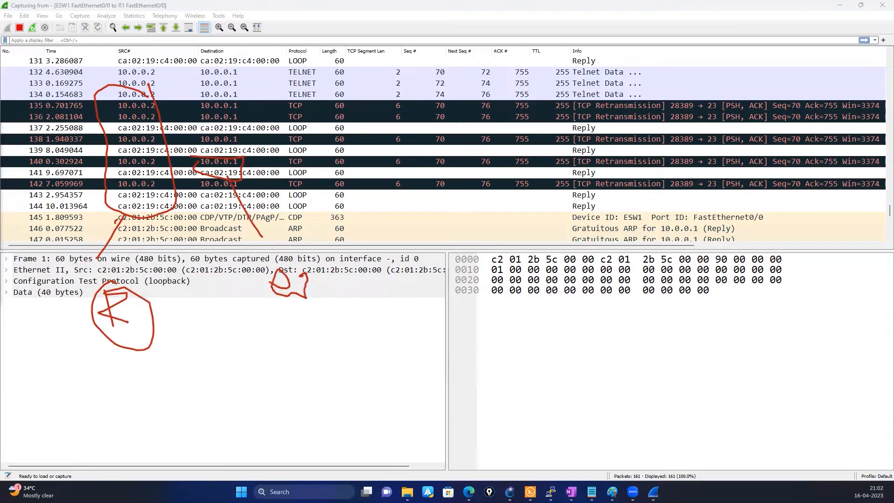
pyautogui.click(115, 247)
# Step: Circle the destination address 10.0.0.1 and label it ESW on screen, and clear the annotations
pyautogui.moveTo(230, 129)
pyautogui.mouseDown()
pyautogui.moveTo(175, 141)
pyautogui.moveTo(232, 135)
pyautogui.mouseUp()
pyautogui.moveTo(232, 176); pyautogui.dragTo(267, 249)
pyautogui.moveTo(268, 283)
pyautogui.mouseDown()
pyautogui.moveTo(278, 313)
pyautogui.moveTo(282, 285)
pyautogui.moveTo(300, 313)
pyautogui.moveTo(331, 284)
pyautogui.mouseUp()
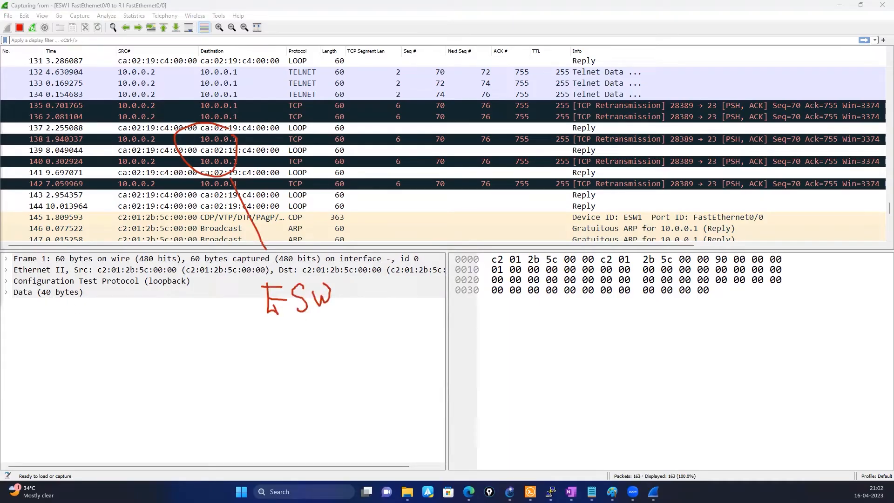
pyautogui.click(641, 181)
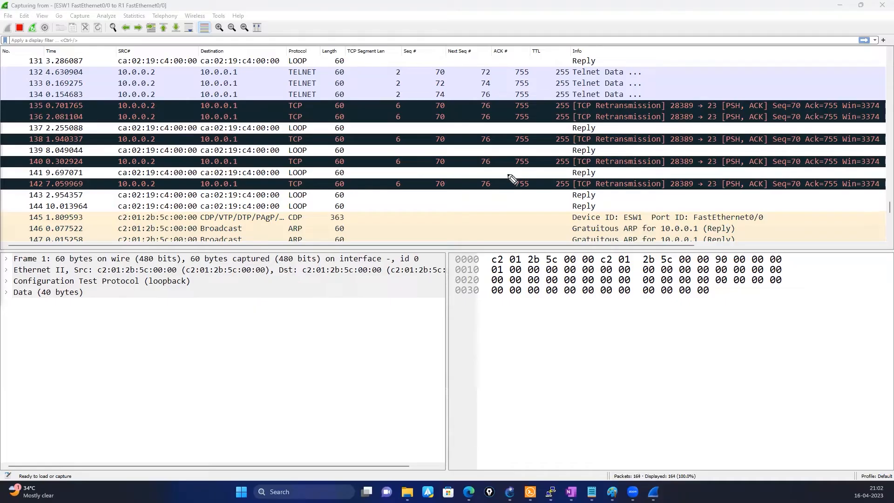
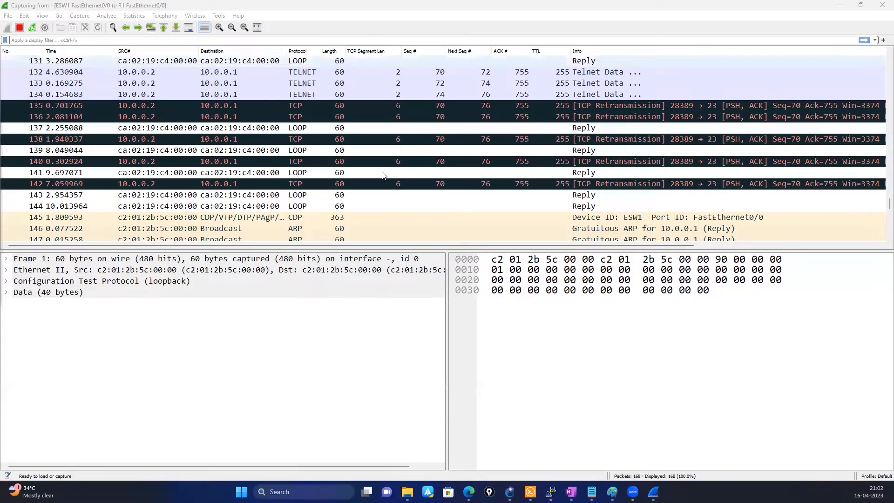
# Step: Inspect Telnet packet 158 and its acknowledgment in packet 159, and compare them with the earlier TCP retransmissions
pyautogui.scroll(-7, 383, 175)
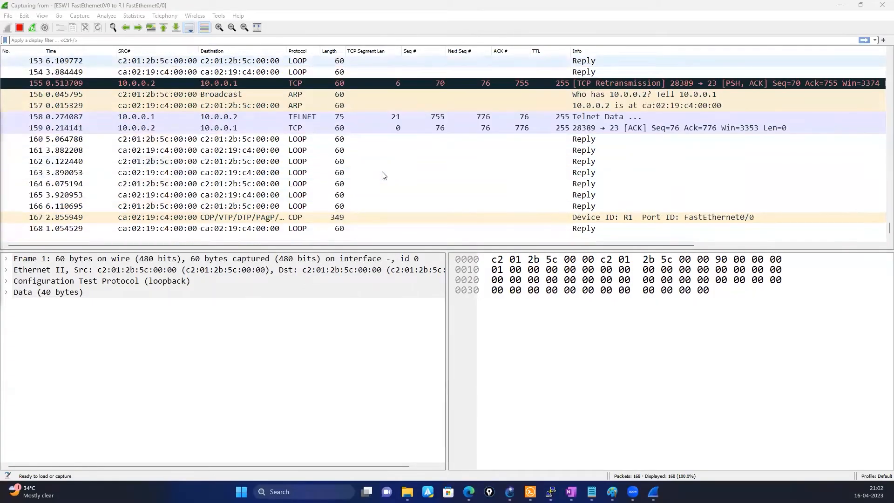
pyautogui.click(342, 139)
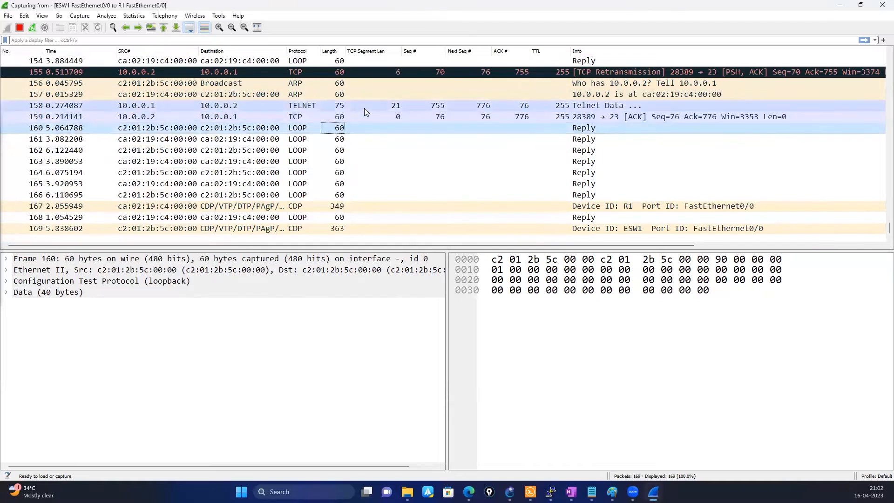
pyautogui.click(364, 106)
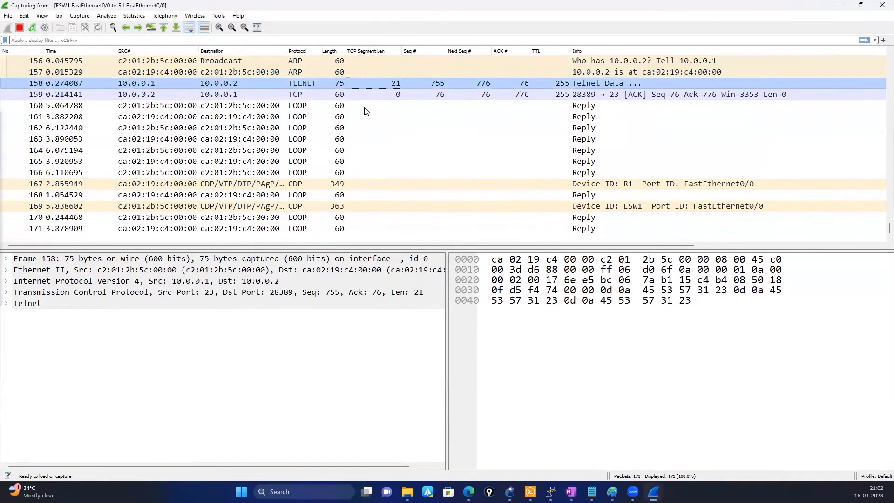
pyautogui.click(286, 95)
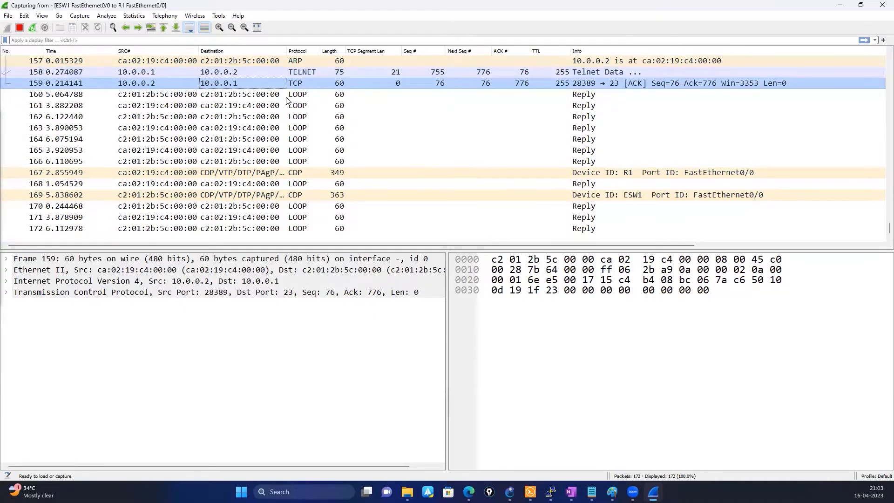
pyautogui.scroll(12, 498, 183)
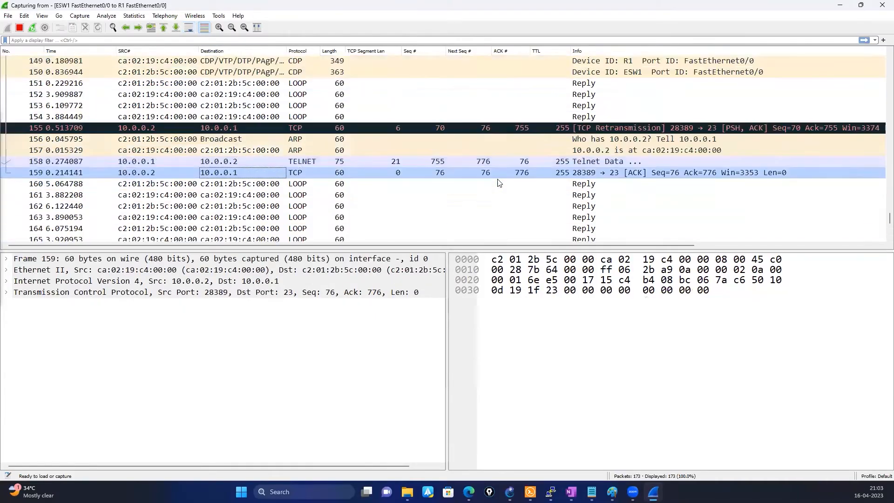
pyautogui.scroll(4, 497, 178)
pyautogui.scroll(-7, 498, 178)
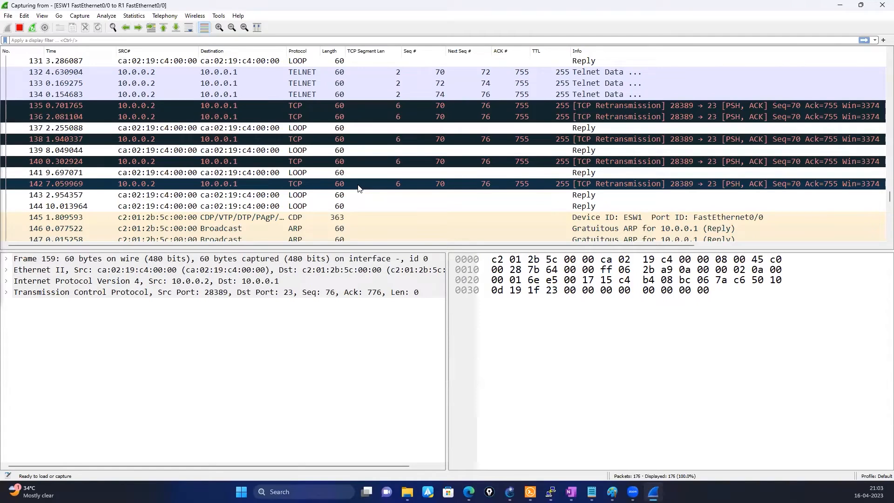
pyautogui.scroll(4, 326, 215)
pyautogui.scroll(-4, 327, 215)
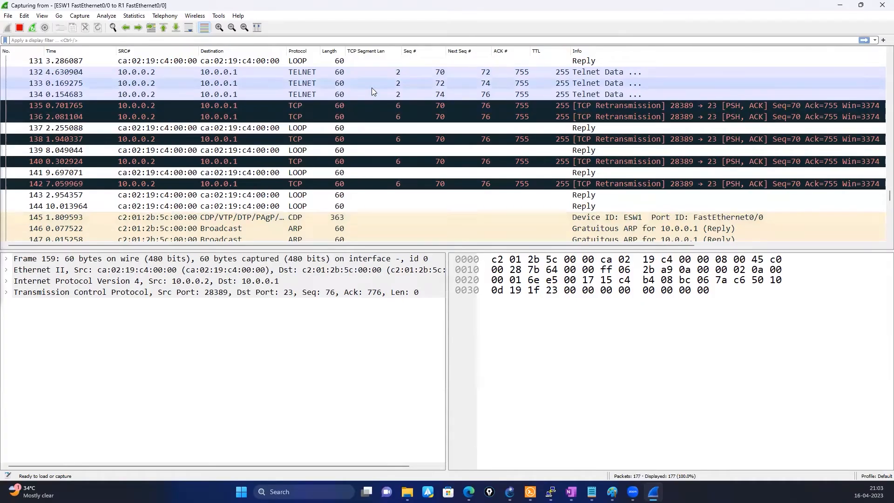
# Step: Switch to the Wireshark notes in Notepad and highlight the FINS VS Resets topic
pyautogui.click(592, 491)
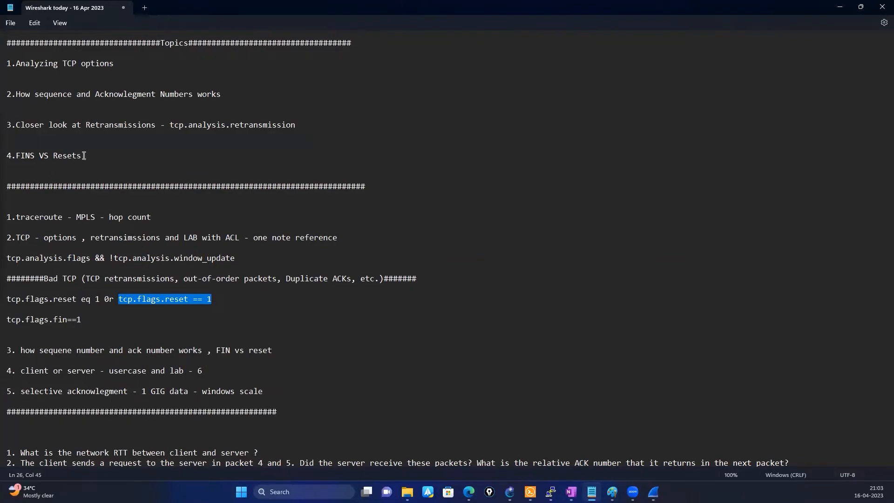
pyautogui.moveTo(86, 157); pyautogui.dragTo(16, 157)
pyautogui.click(112, 139)
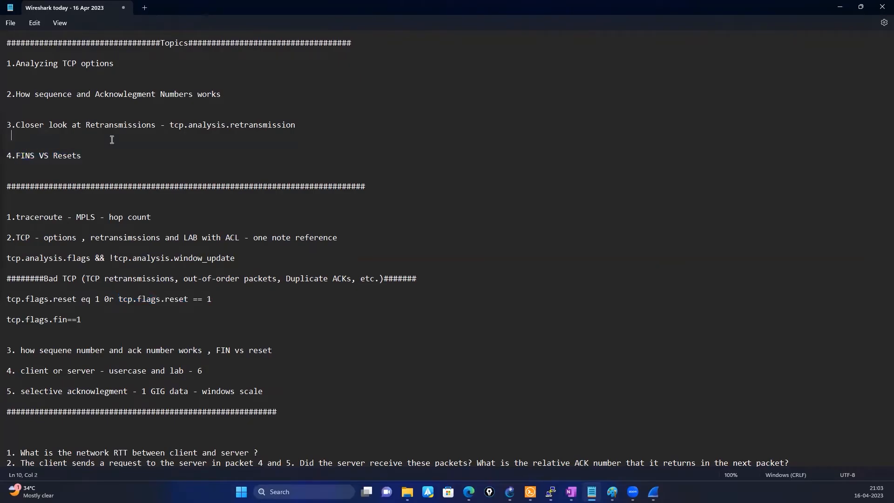
pyautogui.scroll(-3, 111, 140)
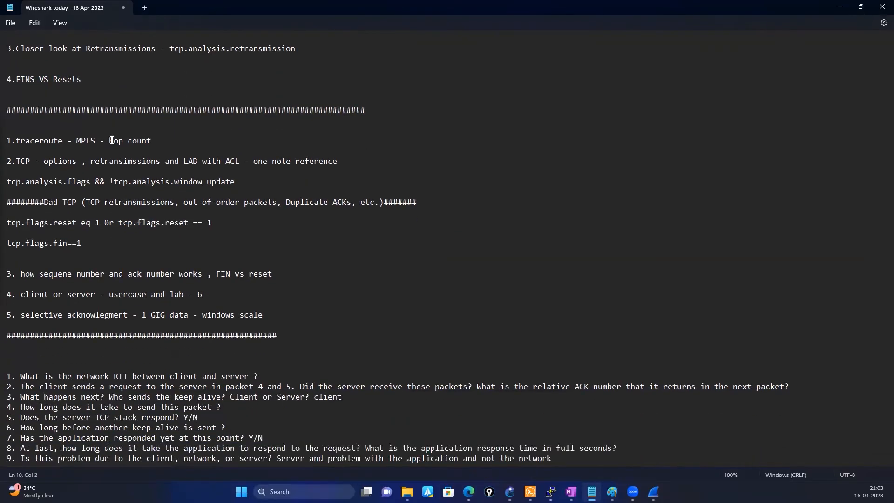
# Step: Highlight the filters tcp.flags.reset == 1 and tcp.flags.fin==1, and the item "client or server - usercase and lab - 6" in the notes
pyautogui.moveTo(227, 224); pyautogui.dragTo(119, 221)
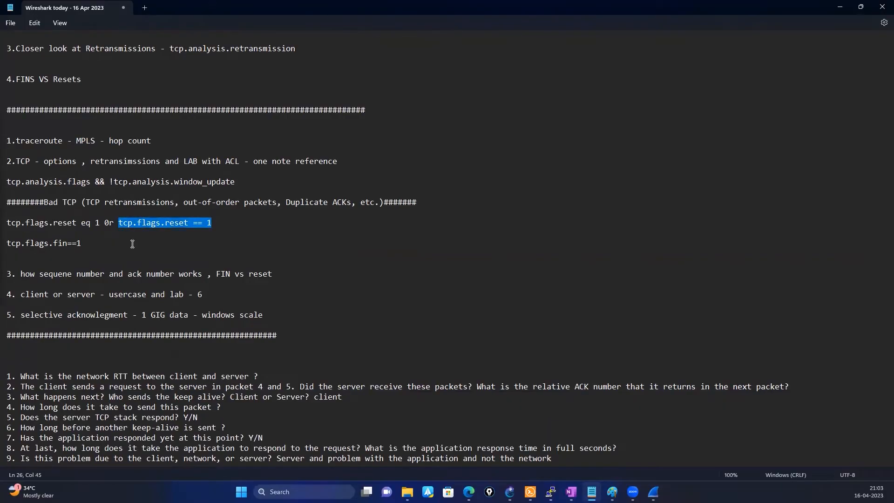
pyautogui.click(101, 251)
pyautogui.moveTo(90, 247); pyautogui.dragTo(7, 247)
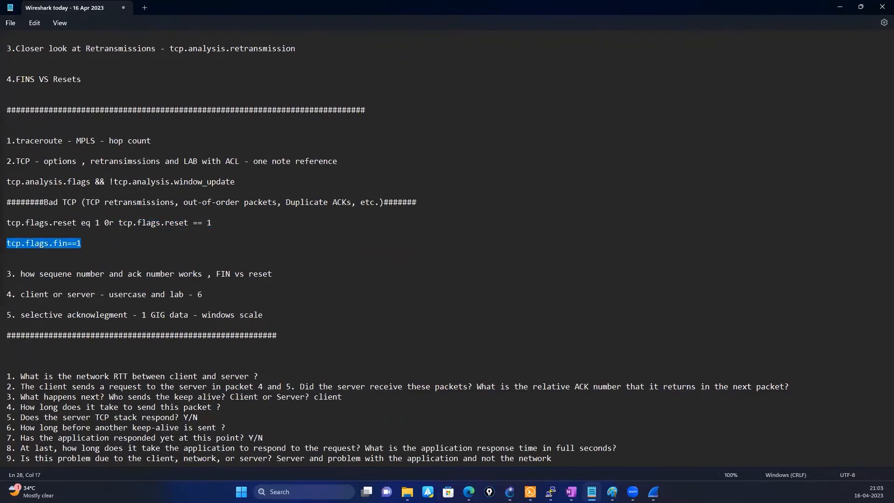
pyautogui.click(125, 247)
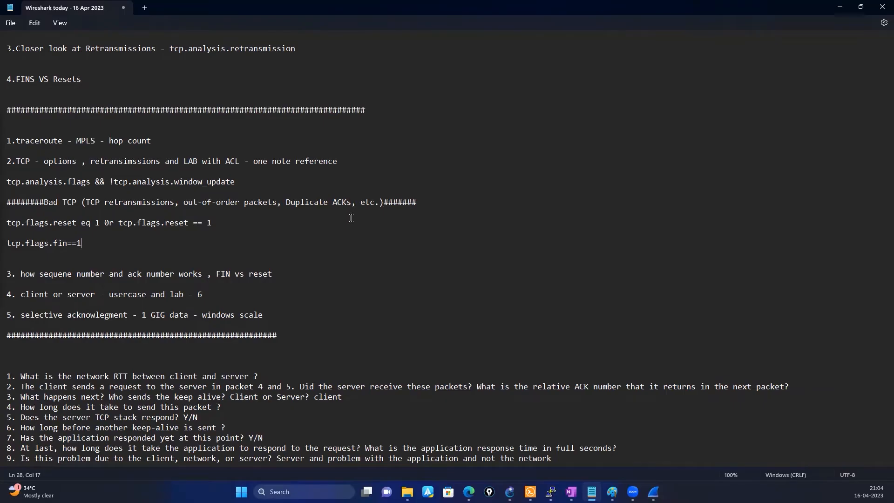
pyautogui.moveTo(20, 294); pyautogui.dragTo(208, 297)
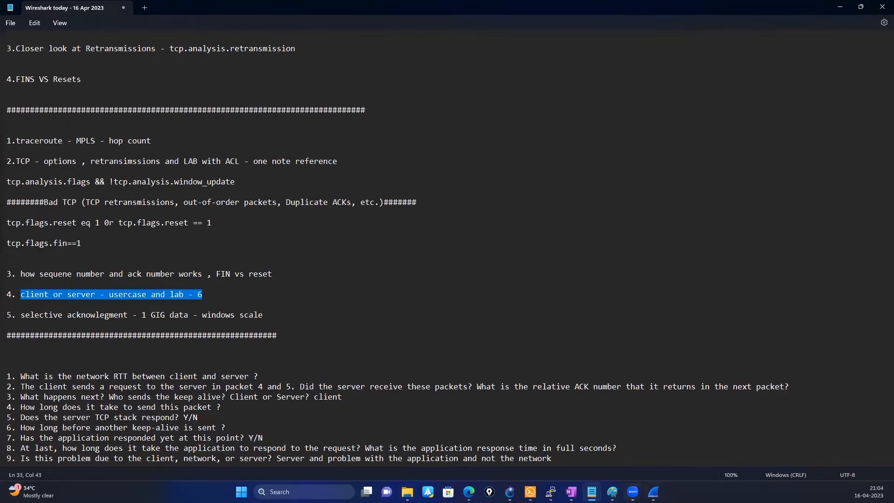
# Step: Switch back to Wireshark and close the live ESW1-to-R1 capture, stopping it without saving the packets
pyautogui.hotkey('alt', 'Tab')
pyautogui.click(882, 5)
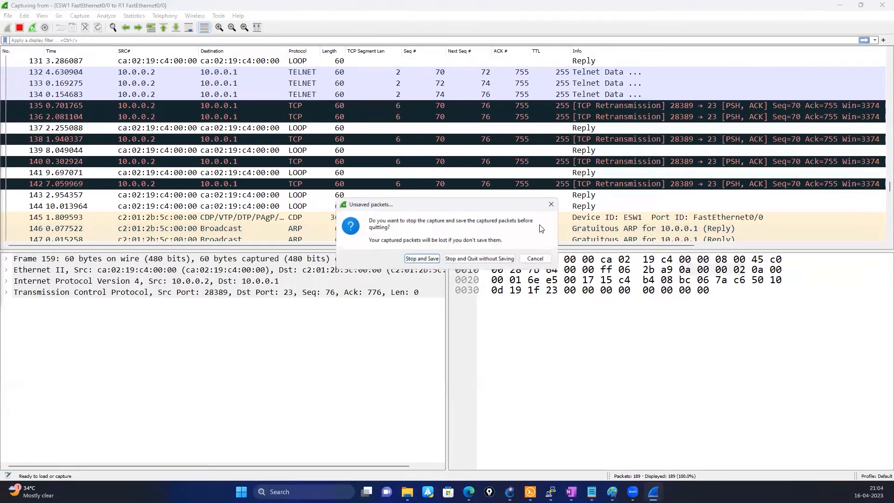
pyautogui.click(479, 260)
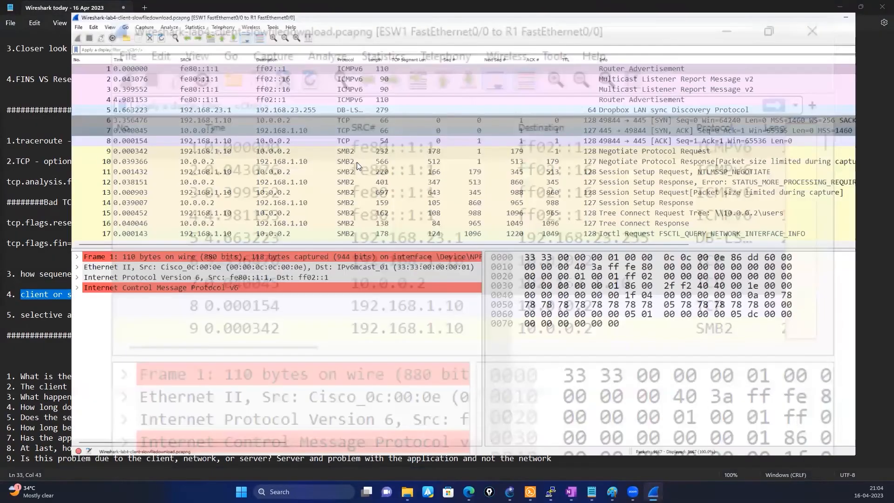
# Step: Look through the slow file download capture's packets, then examine the suspected out-of-order segments in the Expert Information
pyautogui.scroll(-6, 357, 162)
pyautogui.scroll(-16, 358, 165)
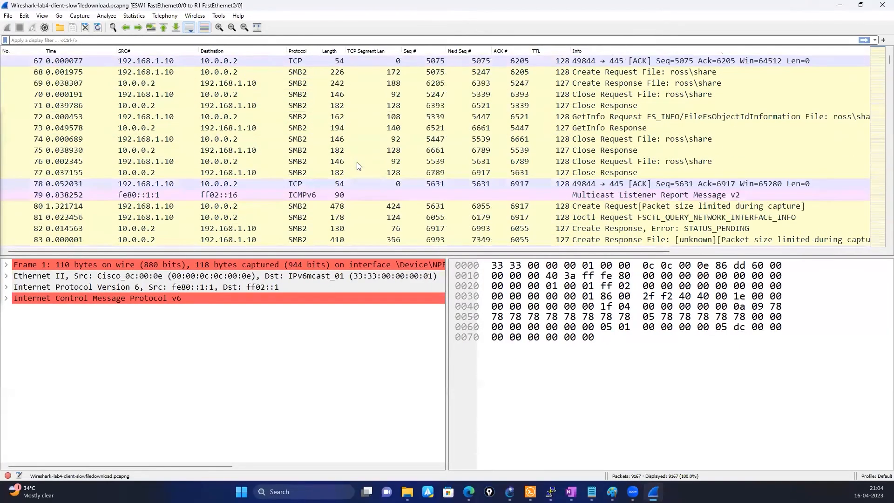
pyautogui.click(8, 476)
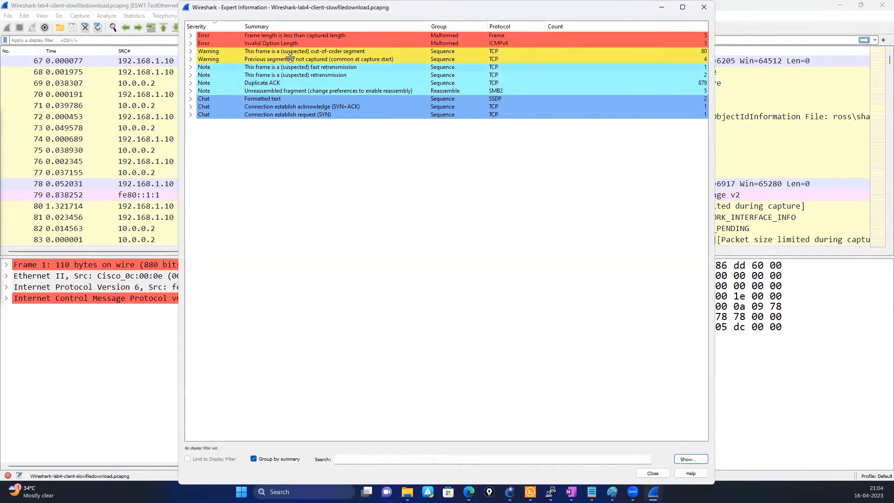
pyautogui.click(189, 51)
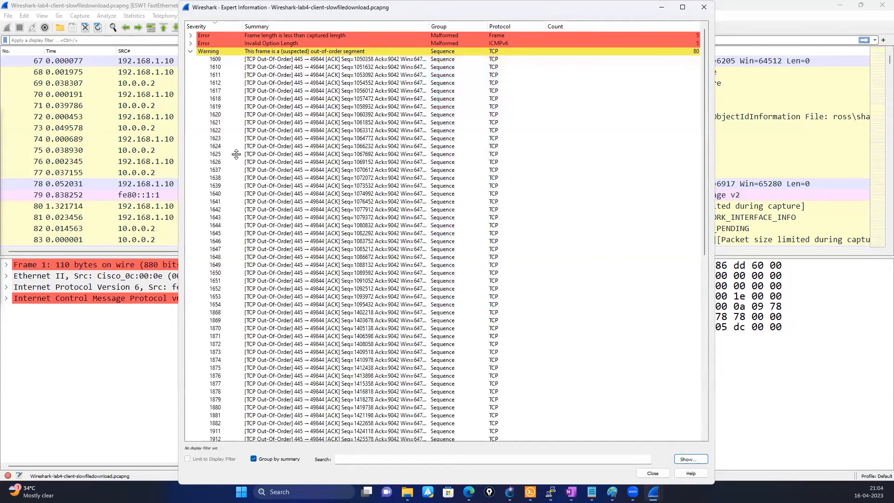
pyautogui.scroll(-13, 235, 200)
pyautogui.scroll(13, 245, 249)
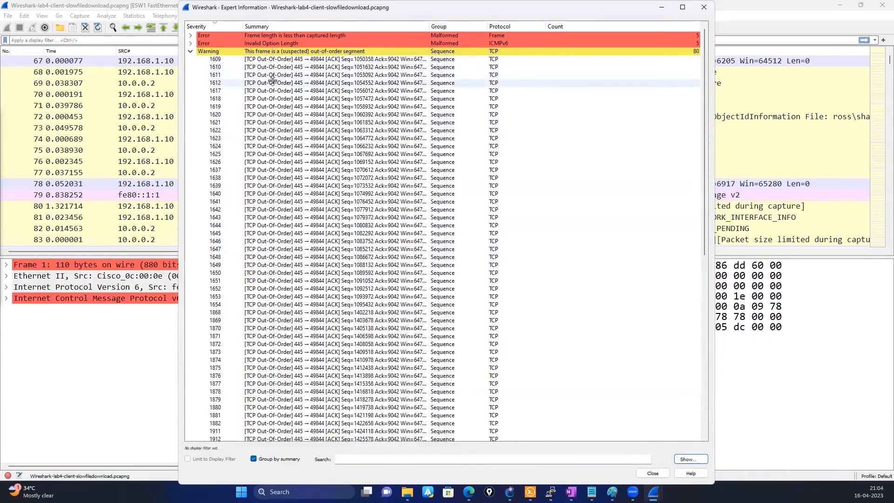
pyautogui.scroll(-12, 281, 158)
pyautogui.scroll(12, 282, 165)
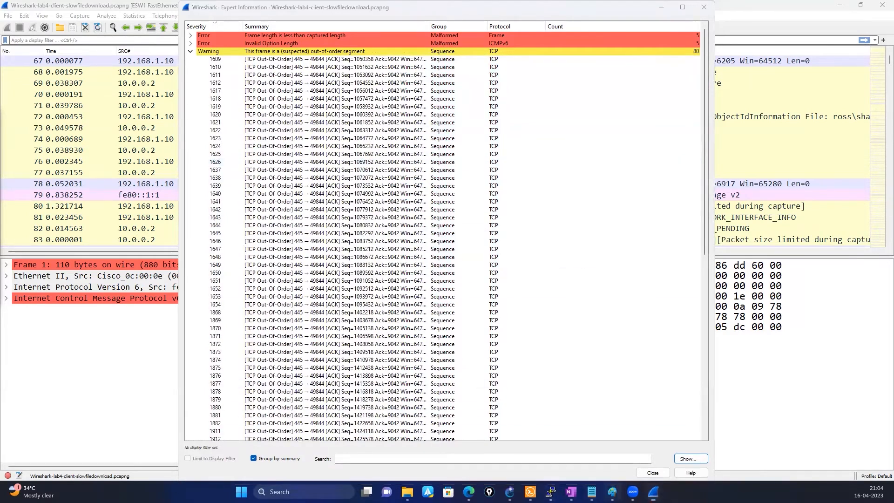
# Step: Switch to Paint and clear the entire old TCP connection diagram from the canvas
pyautogui.click(613, 492)
pyautogui.hotkey('ctrl', 'a')
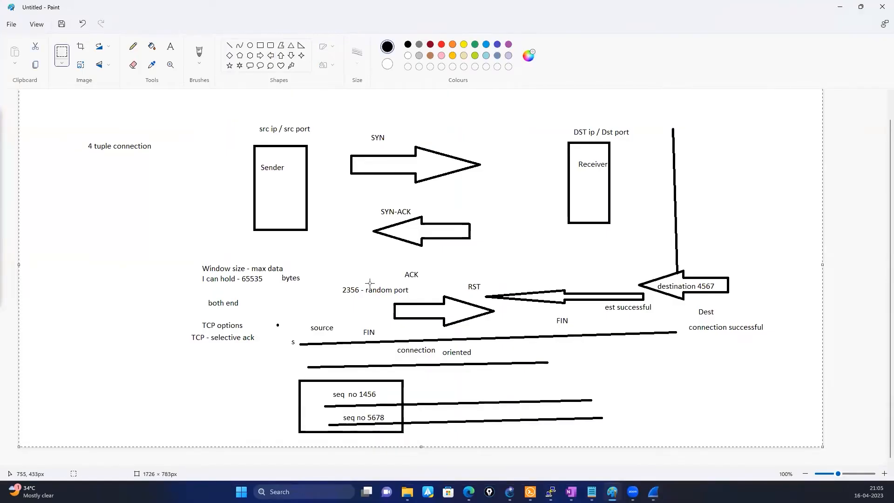
pyautogui.press('Delete')
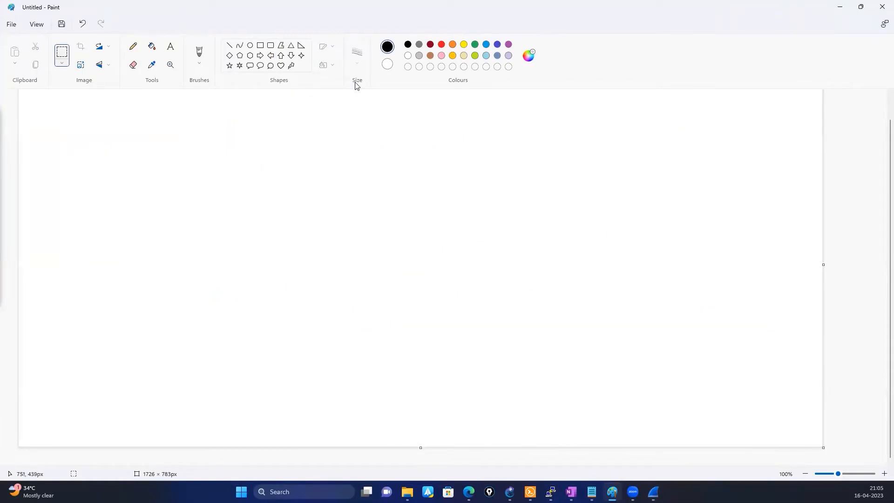
# Step: Draw two tall rectangles far apart on the canvas as the source and destination hosts
pyautogui.click(260, 47)
pyautogui.moveTo(224, 134)
pyautogui.mouseDown()
pyautogui.moveTo(249, 210)
pyautogui.moveTo(287, 250)
pyautogui.mouseUp()
pyautogui.moveTo(594, 130)
pyautogui.mouseDown()
pyautogui.moveTo(662, 228)
pyautogui.moveTo(654, 250)
pyautogui.mouseUp()
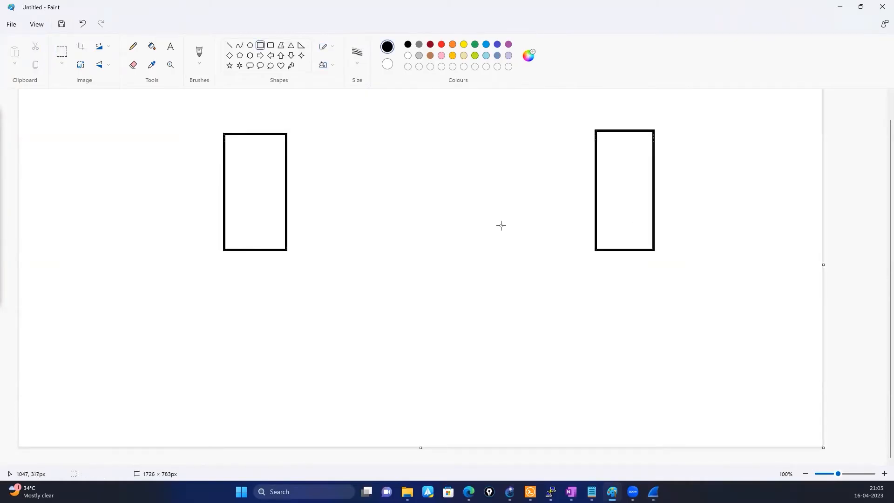
# Step: Draw three stacked block arrows between the rectangles, pointing right, left and right, for the TCP handshake
pyautogui.click(260, 55)
pyautogui.moveTo(331, 136); pyautogui.dragTo(466, 172)
pyautogui.click(271, 55)
pyautogui.moveTo(343, 200)
pyautogui.mouseDown()
pyautogui.moveTo(466, 217)
pyautogui.moveTo(471, 225)
pyautogui.mouseUp()
pyautogui.click(281, 55)
pyautogui.click(260, 55)
pyautogui.moveTo(350, 247); pyautogui.dragTo(481, 282)
pyautogui.click(441, 201)
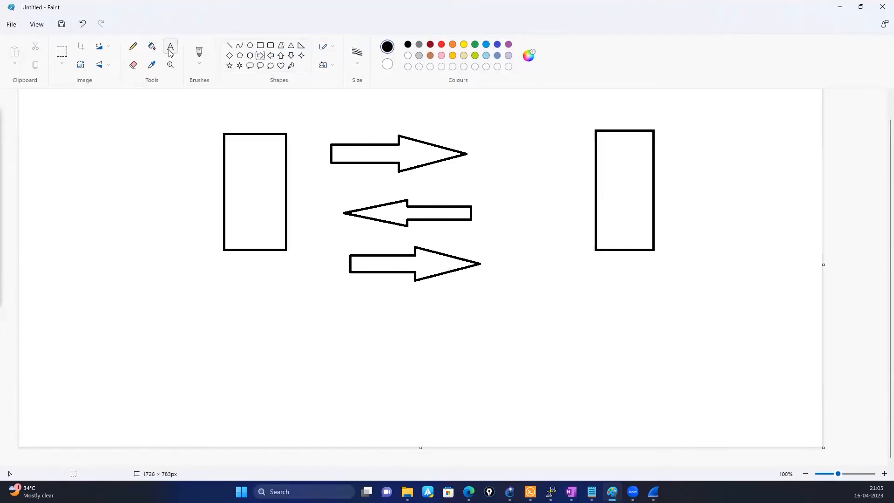
# Step: Label the source rectangle "s" and the destination rectangle "D"
pyautogui.click(250, 169)
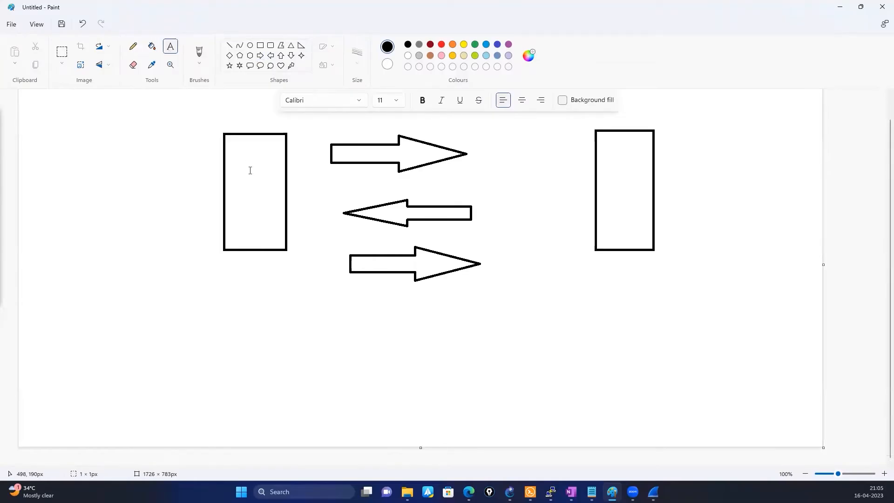
pyautogui.write('s')
pyautogui.click(256, 169)
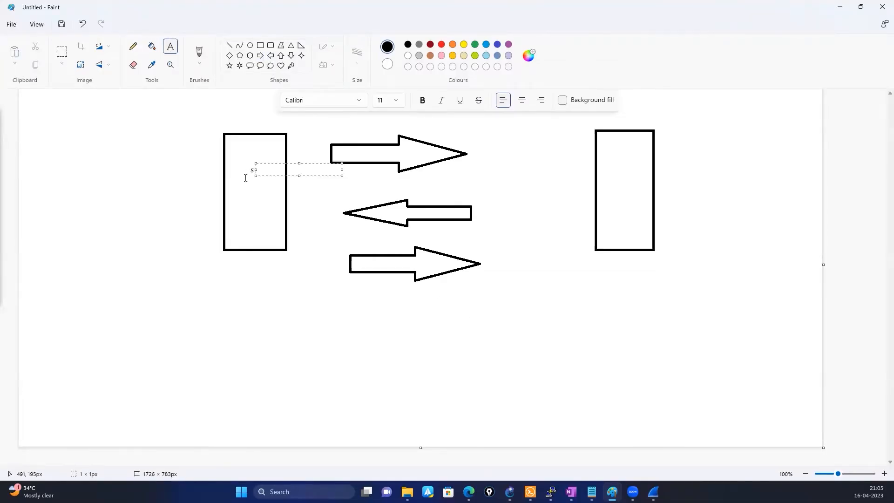
pyautogui.click(627, 195)
pyautogui.click(624, 184)
pyautogui.click(255, 169)
pyautogui.click(239, 169)
pyautogui.click(261, 282)
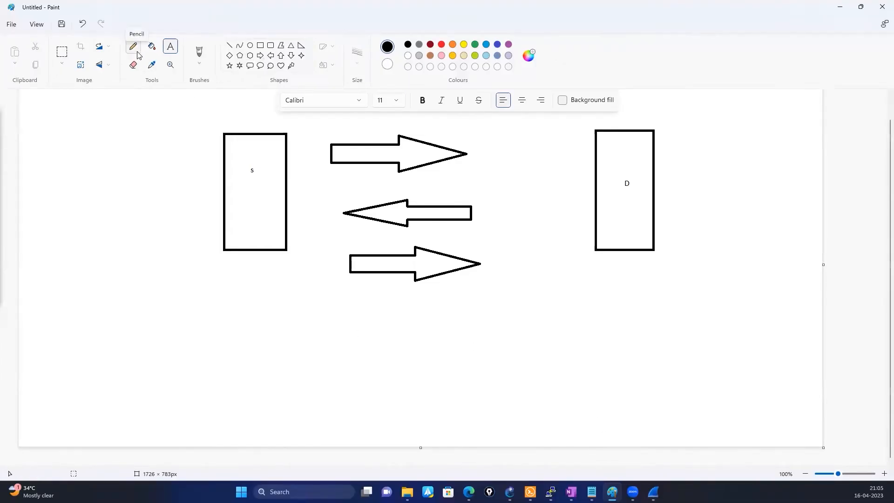
# Step: Switch to the Notepad notes and copy the text "Bad TCP (TCP retransmissions, out-of-order packets, Duplicate ACKs, etc.)"
pyautogui.click(591, 491)
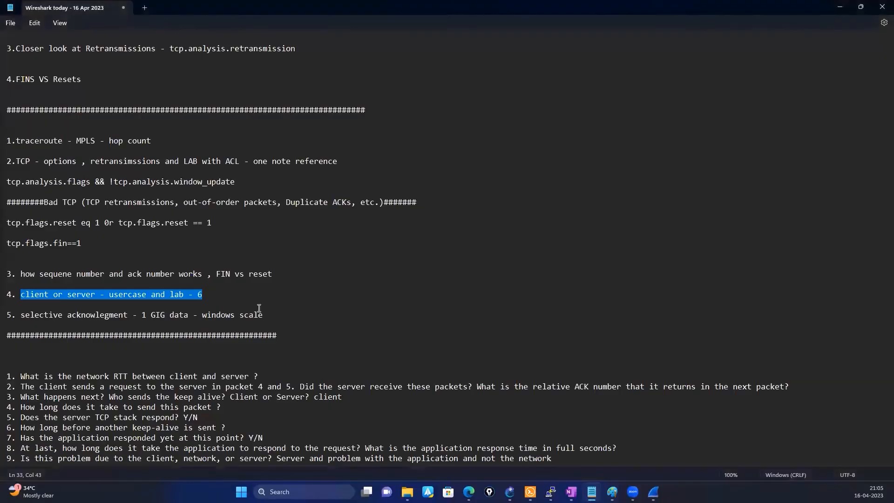
pyautogui.click(87, 202)
pyautogui.moveTo(98, 202); pyautogui.dragTo(44, 203)
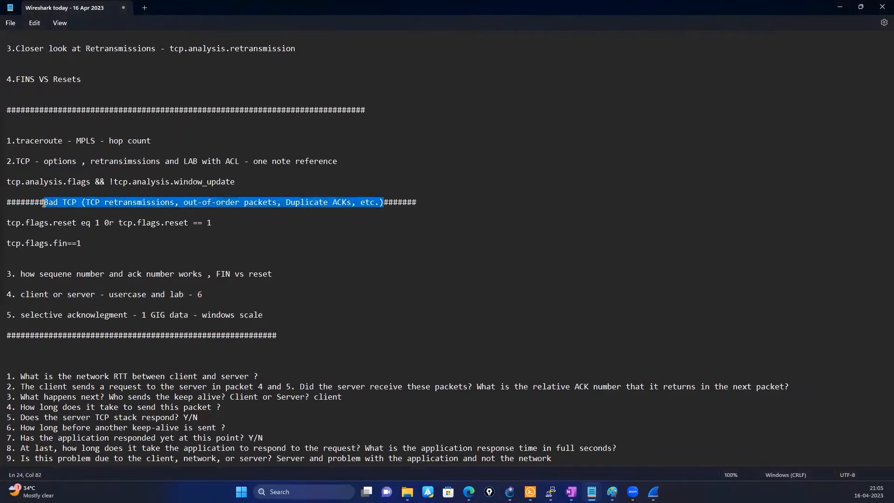
pyautogui.rightClick(89, 205)
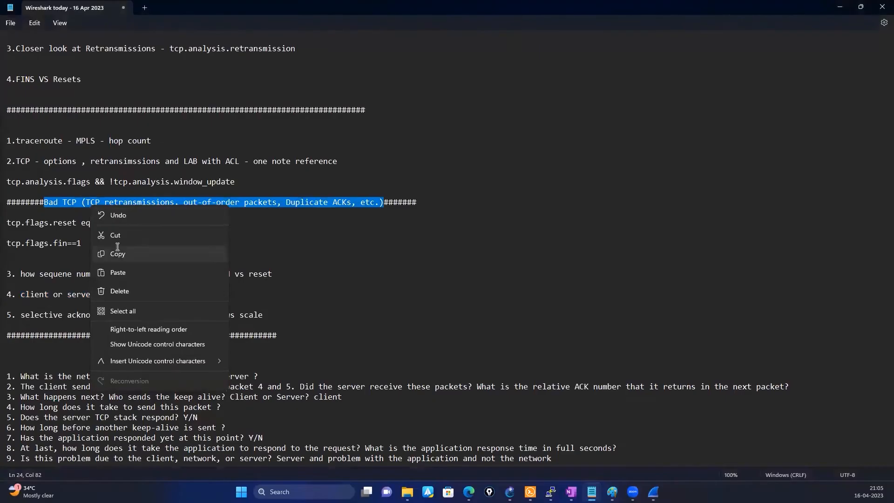
pyautogui.click(117, 253)
# Step: Switch back to Paint and paste the copied Bad TCP text below the three arrows
pyautogui.hotkey('alt', 'Tab')
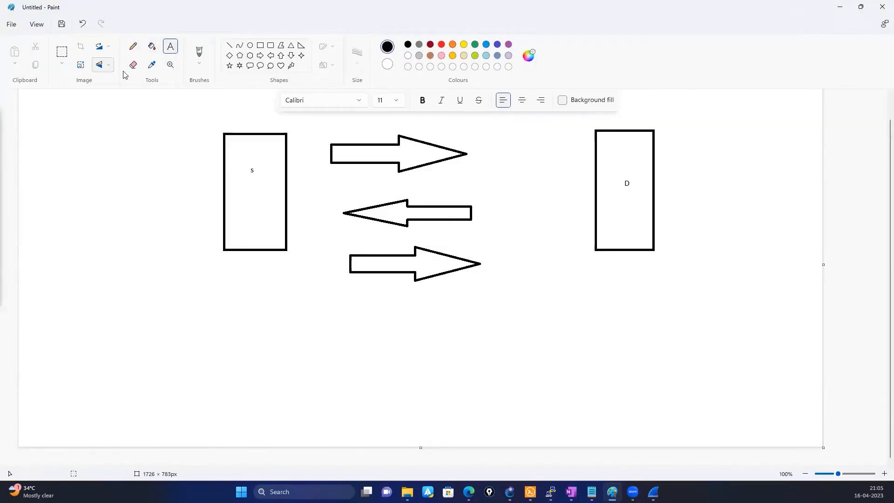
pyautogui.click(170, 48)
pyautogui.click(380, 312)
pyautogui.hotkey('ctrl', 'v')
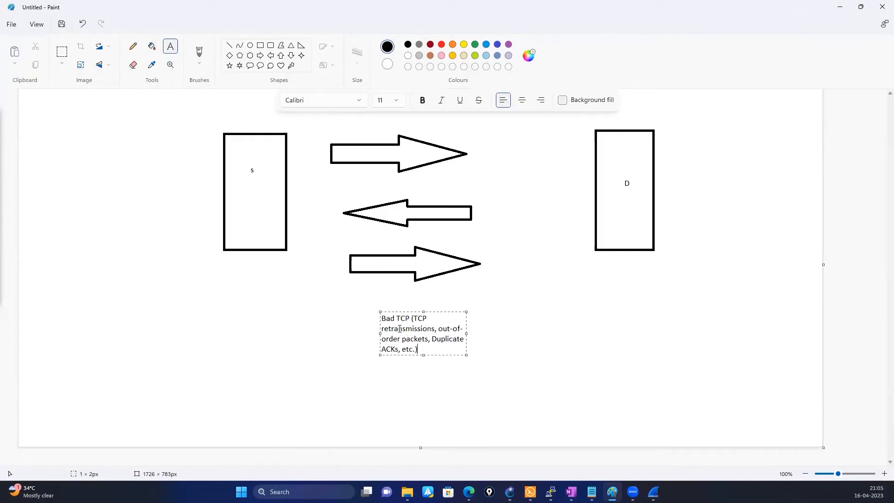
pyautogui.click(590, 326)
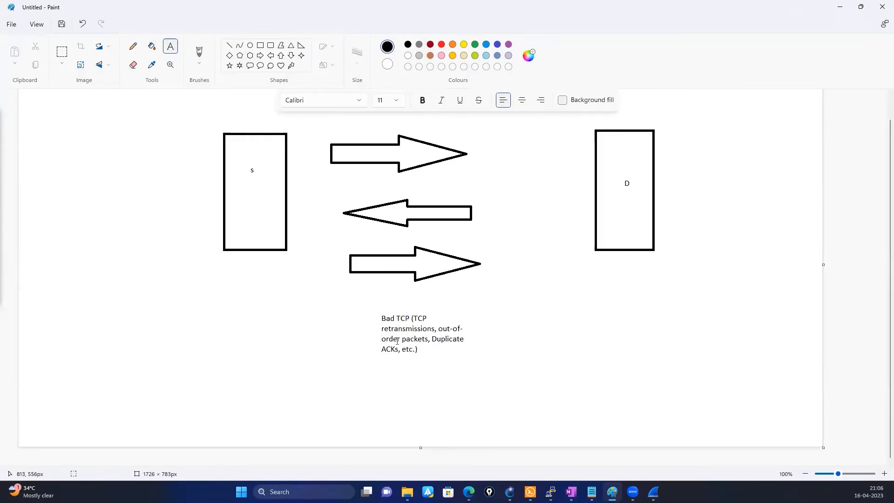
# Step: Add the text "network issues" to the right of the Bad TCP note
pyautogui.click(133, 46)
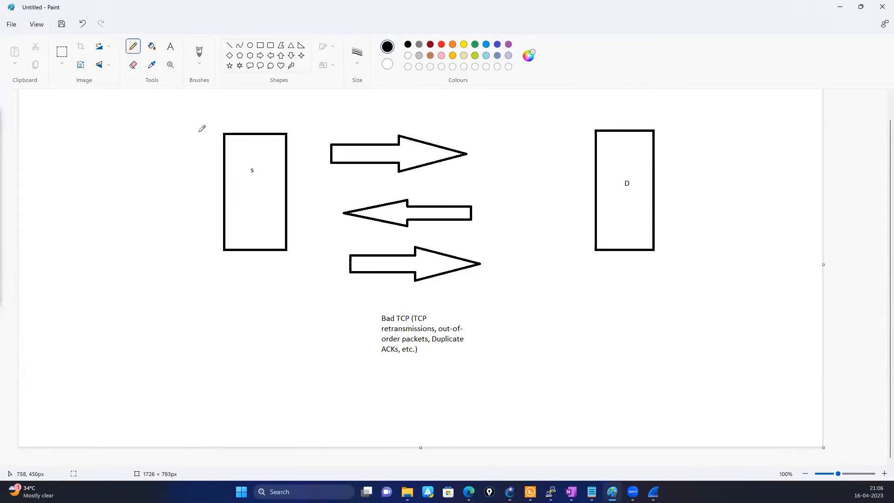
pyautogui.click(171, 46)
pyautogui.moveTo(500, 326); pyautogui.dragTo(587, 339)
pyautogui.write('network issues')
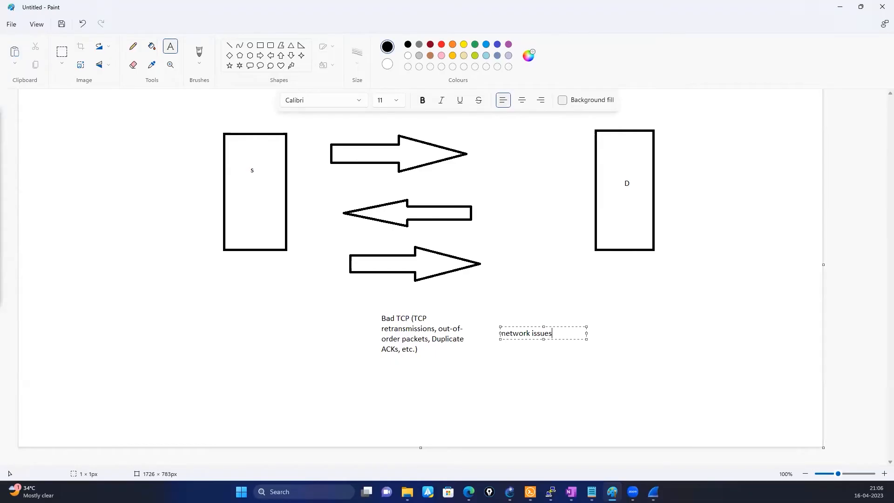
pyautogui.click(472, 362)
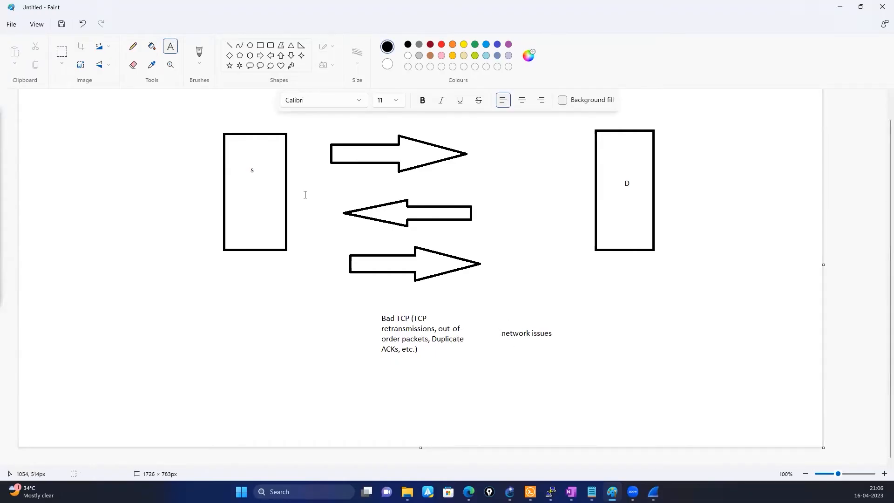
# Step: Draw a small right-pointing block arrow after the "network issues" text
pyautogui.click(260, 56)
pyautogui.moveTo(577, 325); pyautogui.dragTo(643, 351)
pyautogui.click(694, 339)
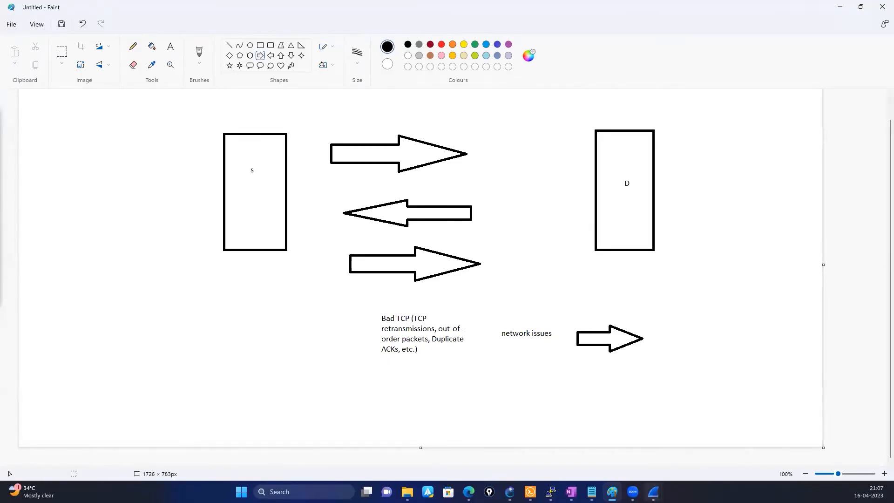
# Step: Switch to the slow file download capture in Wireshark and inspect the SYN, SYN-ACK and ACK in packets 6 to 8
pyautogui.click(653, 491)
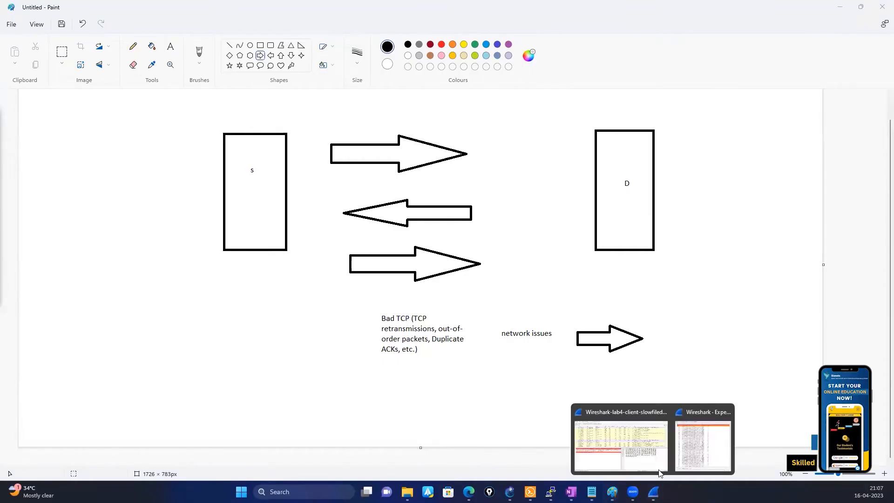
pyautogui.click(633, 422)
pyautogui.scroll(20, 289, 185)
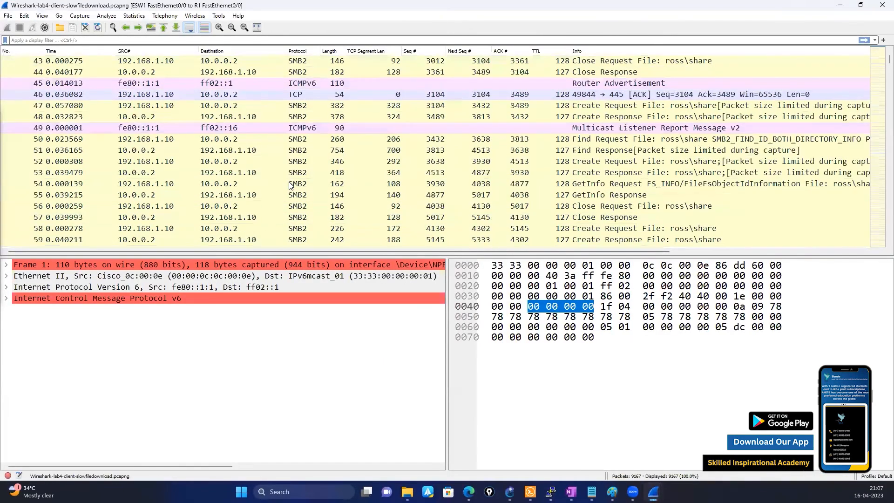
pyautogui.scroll(2, 289, 185)
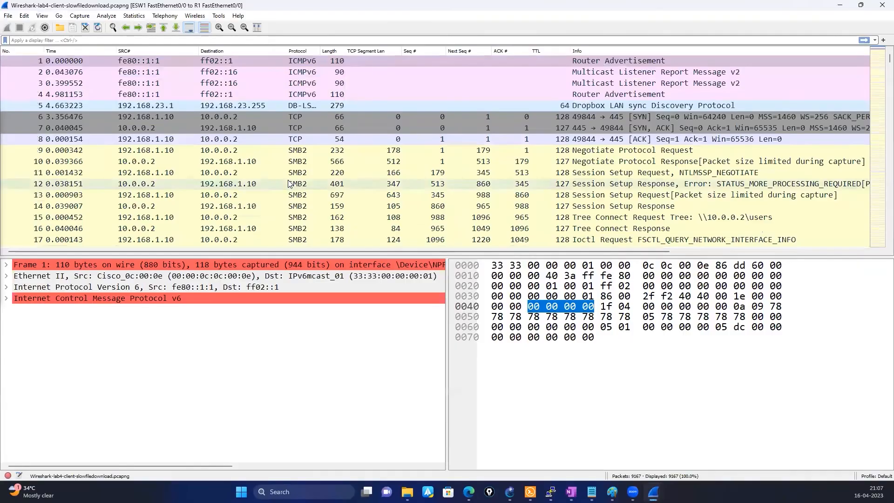
pyautogui.click(126, 118)
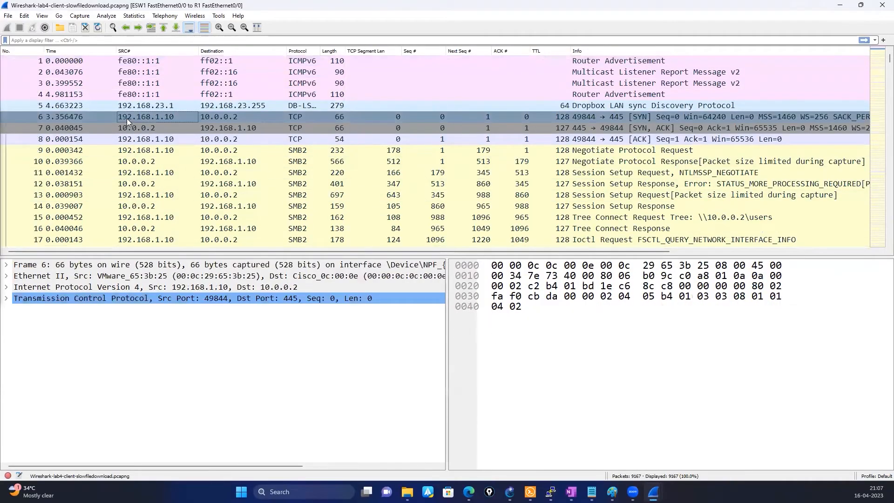
pyautogui.click(127, 125)
pyautogui.click(127, 142)
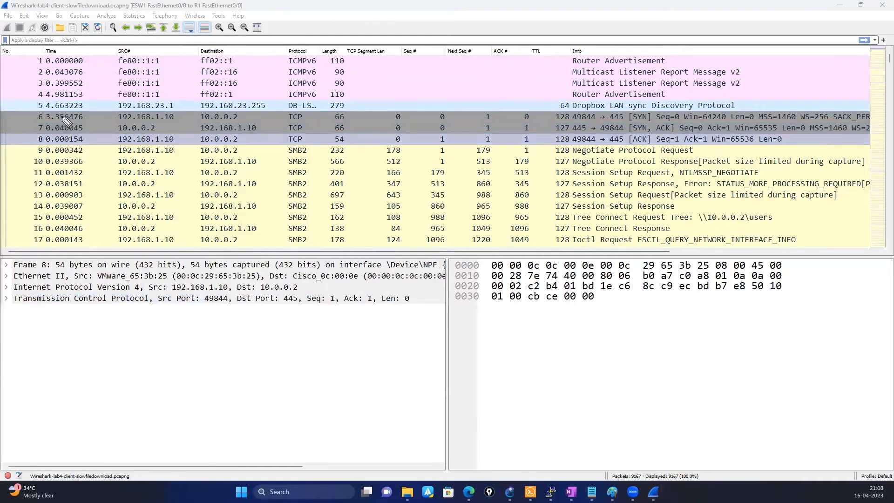
# Step: Circle packet 6's number and time and the SMB2 protocol entries below the handshake in red
pyautogui.moveTo(60, 111); pyautogui.dragTo(38, 117)
pyautogui.hotkey('ctrl', 'z')
pyautogui.moveTo(57, 108)
pyautogui.mouseDown()
pyautogui.moveTo(37, 124)
pyautogui.moveTo(93, 122)
pyautogui.moveTo(59, 108)
pyautogui.mouseUp()
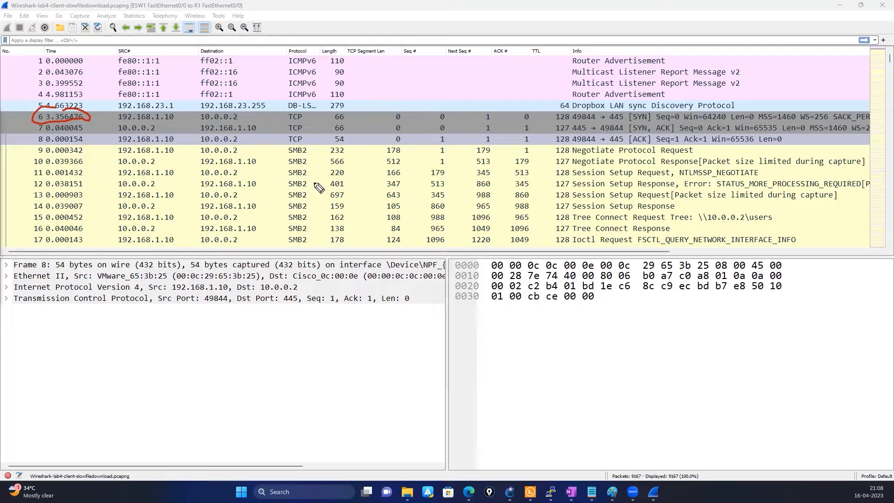
pyautogui.moveTo(318, 149)
pyautogui.mouseDown()
pyautogui.moveTo(276, 152)
pyautogui.moveTo(275, 201)
pyautogui.moveTo(300, 256)
pyautogui.moveTo(319, 151)
pyautogui.mouseUp()
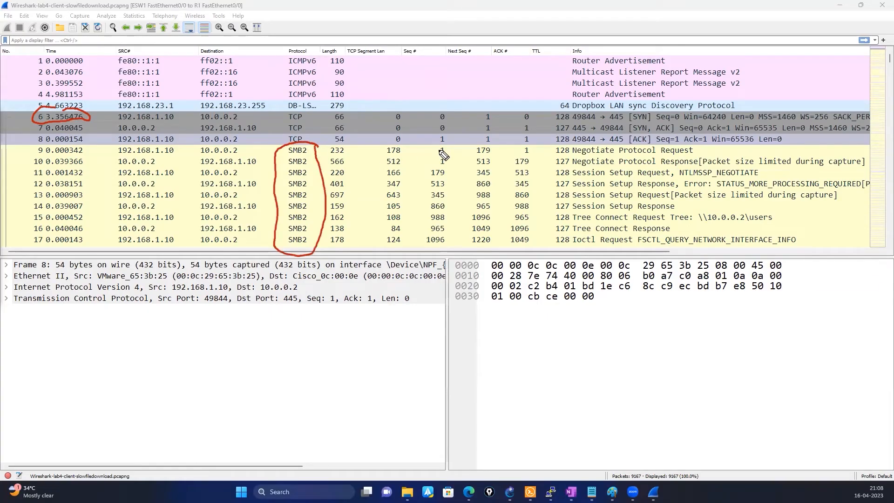
# Step: Circle the tree path \\10.0.0.2\users in packet 15, and mark 192.168.1.10 with C and 10.0.0.2 with S
pyautogui.moveTo(675, 229)
pyautogui.mouseDown()
pyautogui.moveTo(752, 237)
pyautogui.moveTo(778, 208)
pyautogui.moveTo(659, 227)
pyautogui.moveTo(668, 232)
pyautogui.mouseUp()
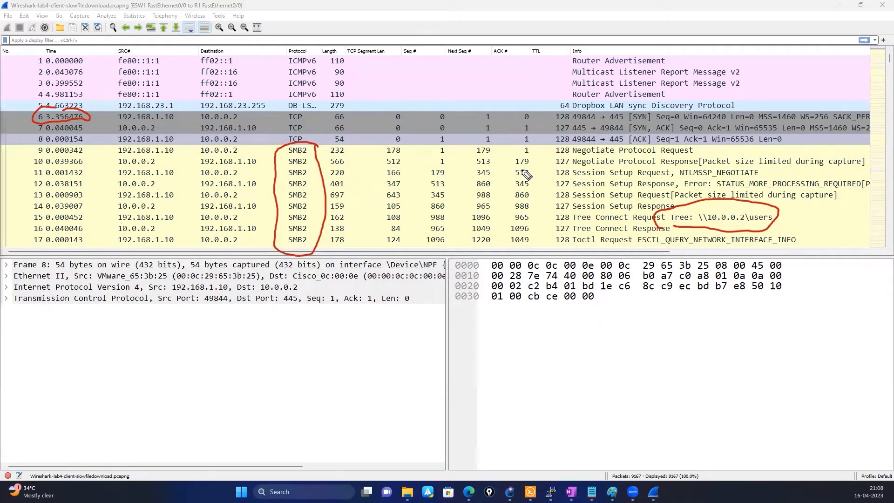
pyautogui.moveTo(109, 138)
pyautogui.mouseDown()
pyautogui.moveTo(99, 145)
pyautogui.moveTo(111, 151)
pyautogui.mouseUp()
pyautogui.moveTo(251, 135); pyautogui.dragTo(242, 151)
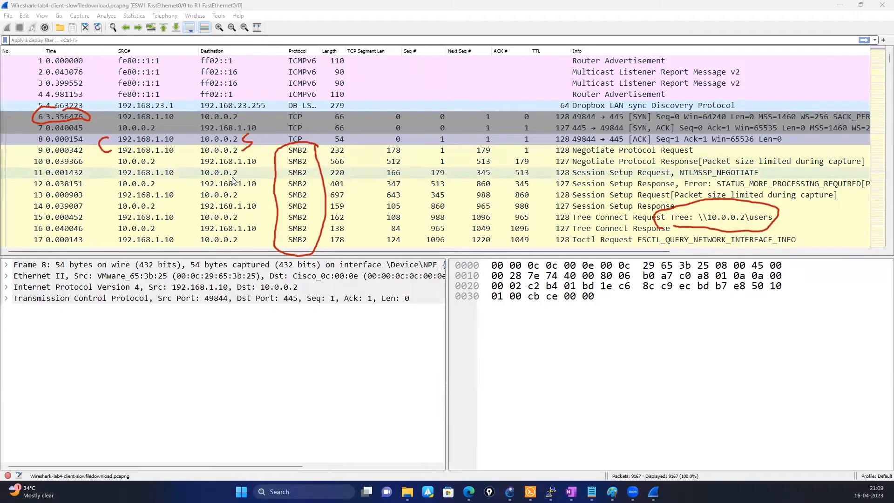
# Step: Expand the Duplicate ACK notes in the capture's Expert Information and go to the first duplicate ACK, packet 1033
pyautogui.scroll(-3, 162, 197)
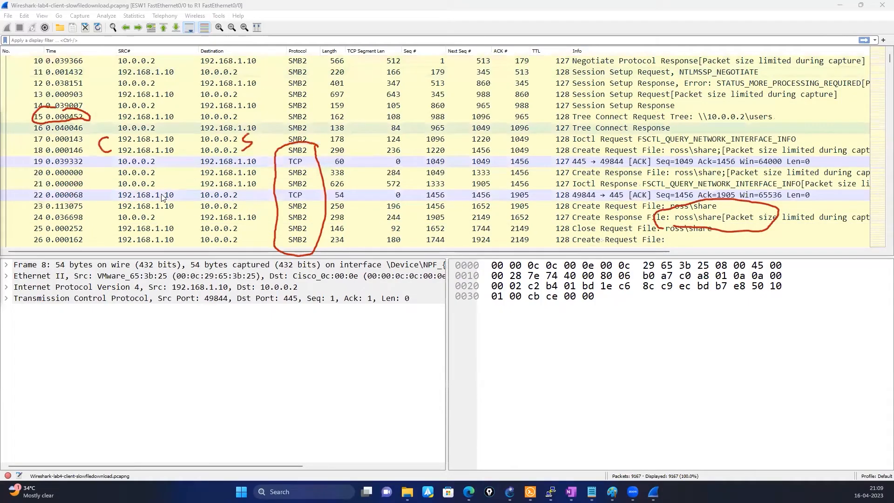
pyautogui.scroll(-18, 161, 193)
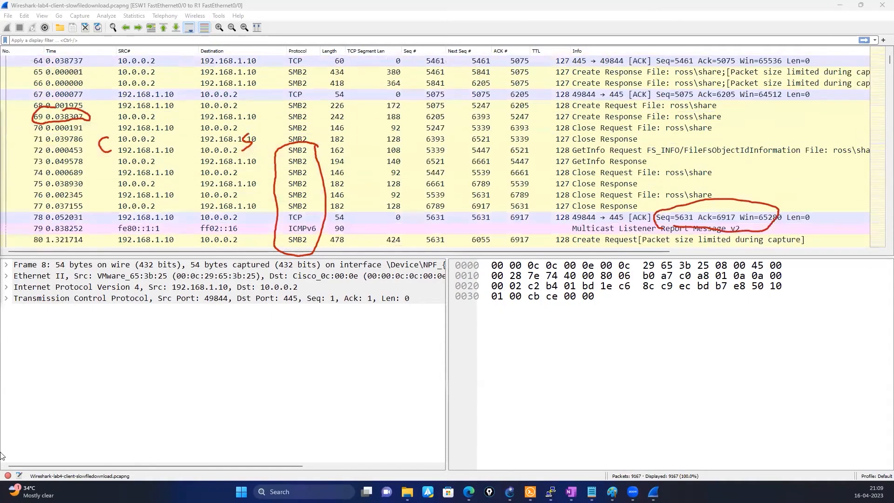
pyautogui.click(8, 475)
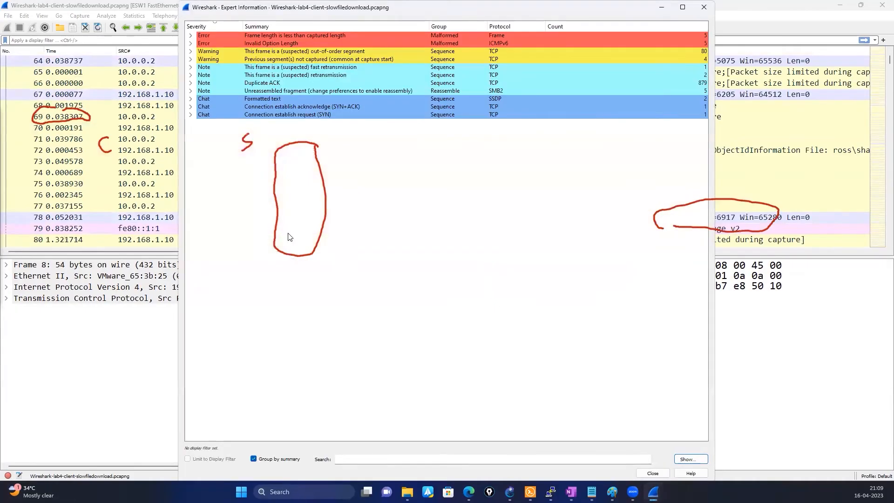
pyautogui.click(190, 83)
pyautogui.click(265, 92)
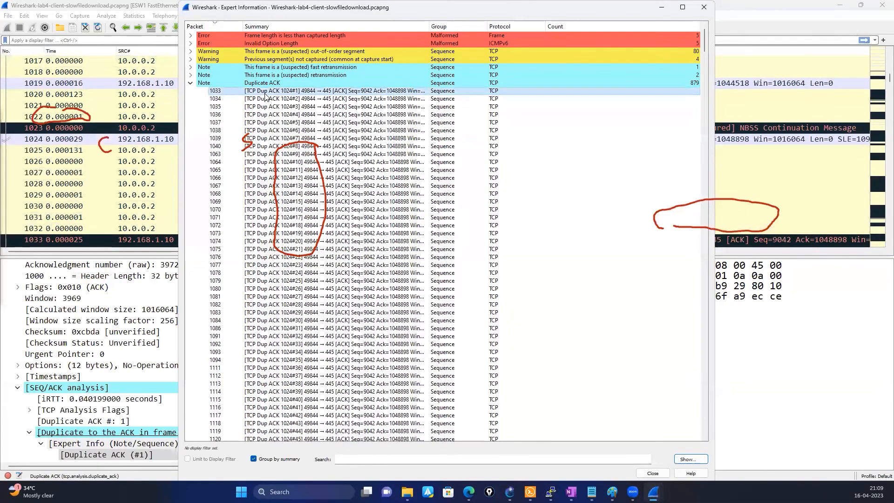
# Step: Filter the capture to duplicate ACKs from packet 1033's Expert Information entry, then clear the dialog out of the packet list's way
pyautogui.rightClick(265, 95)
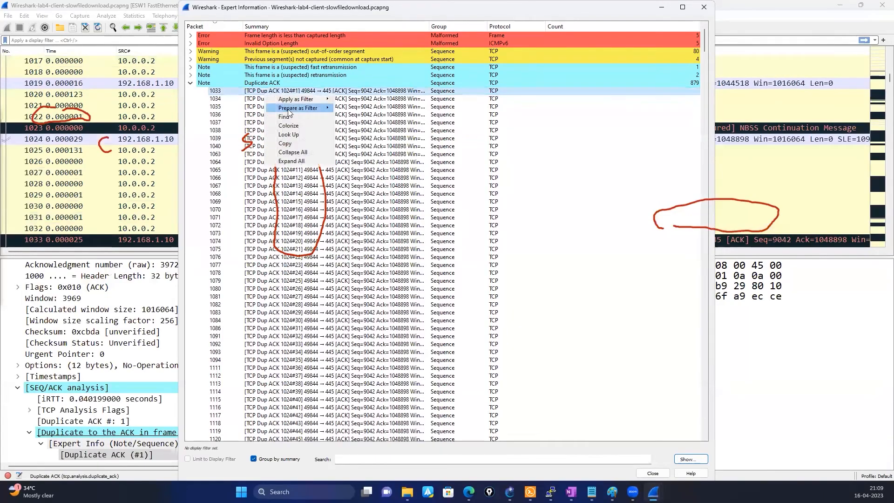
pyautogui.moveTo(302, 100)
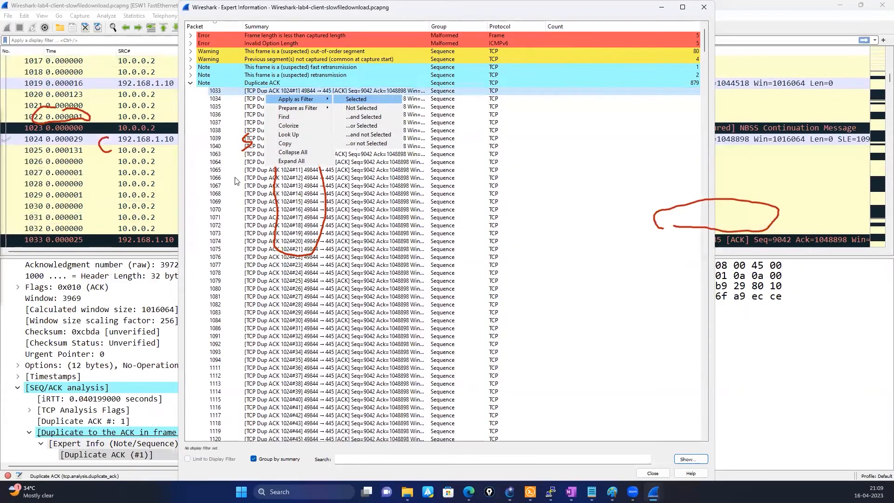
pyautogui.click(356, 99)
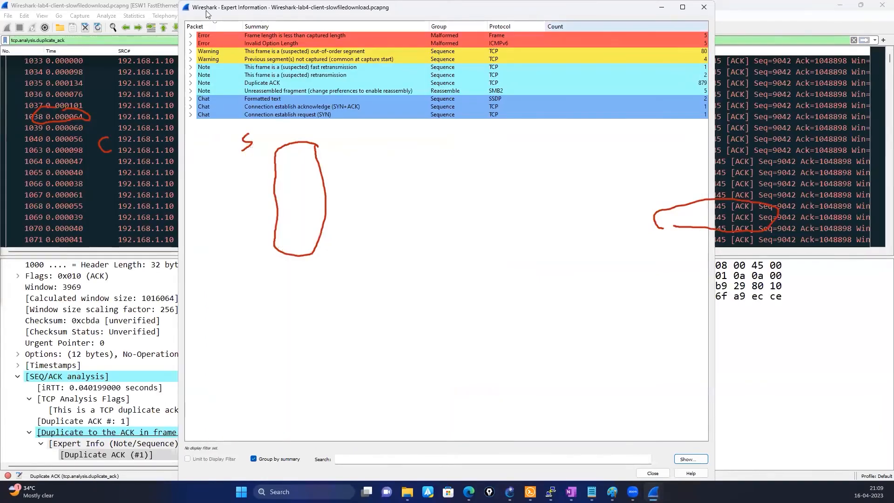
pyautogui.moveTo(205, 9); pyautogui.dragTo(185, 226)
pyautogui.click(641, 226)
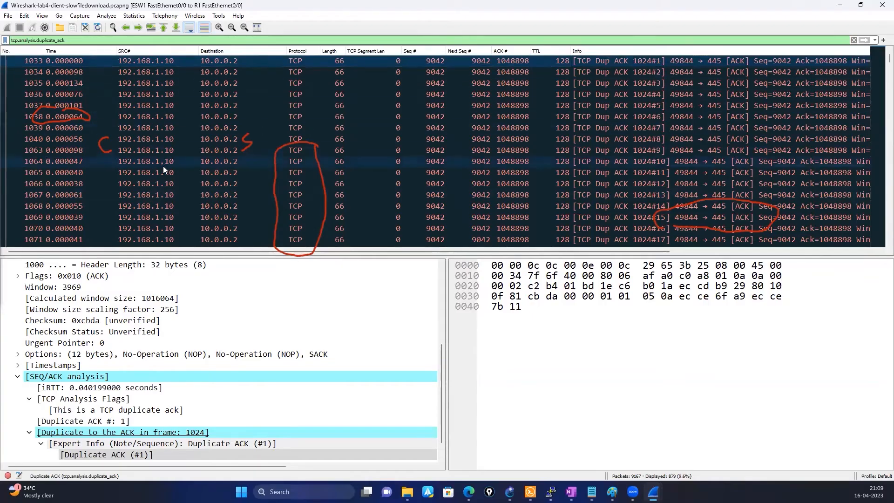
# Step: Clear the duplicate ACK display filter and inspect packets 1024, 1025 and 1027 ahead of the first duplicate ACK
pyautogui.click(853, 40)
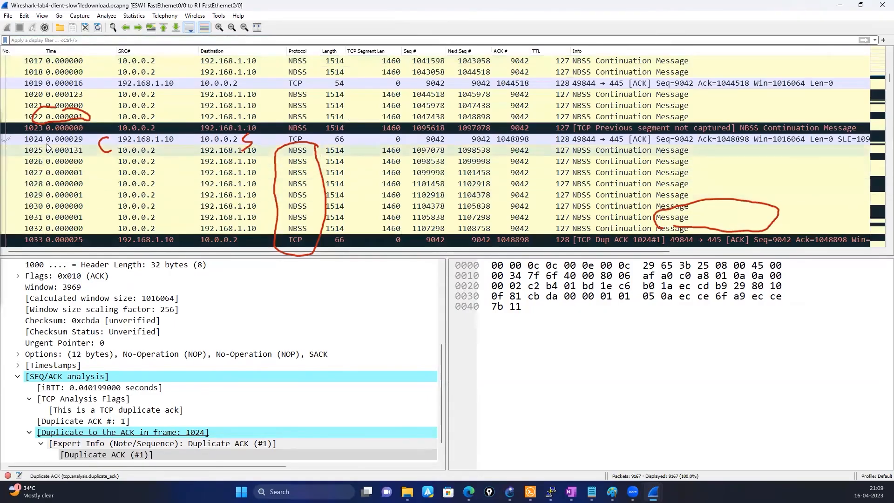
pyautogui.click(46, 140)
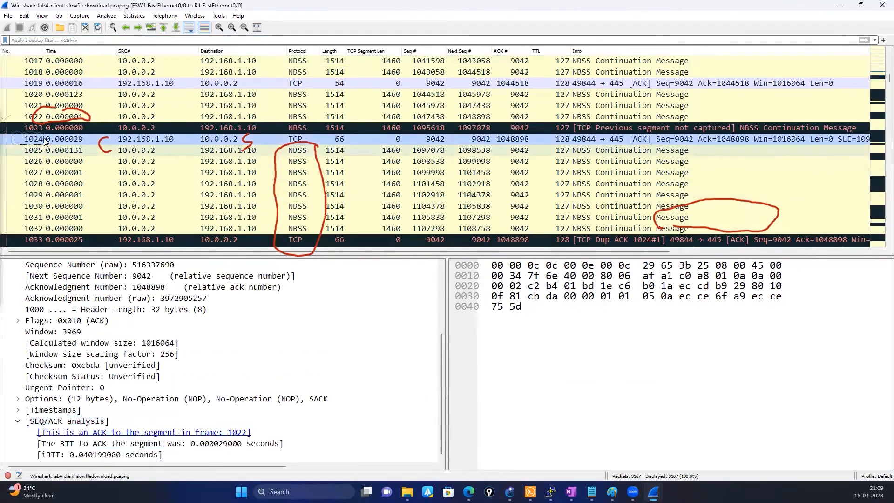
pyautogui.click(69, 152)
pyautogui.click(68, 172)
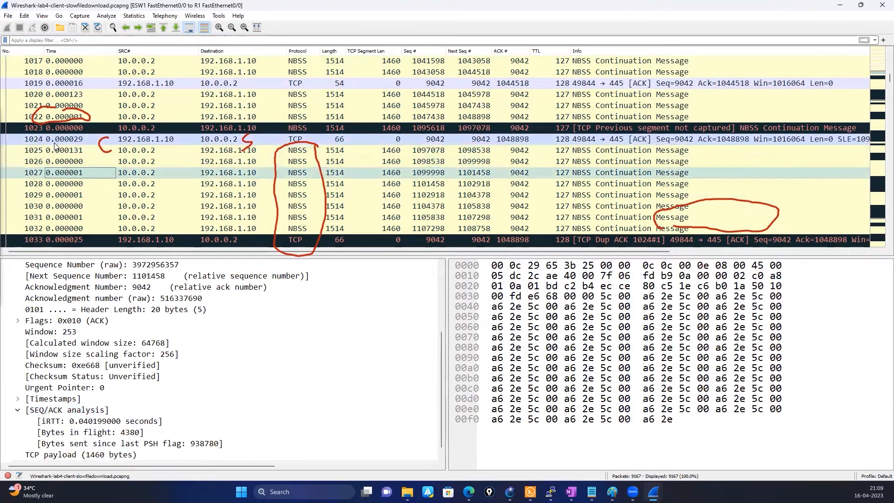
pyautogui.click(56, 151)
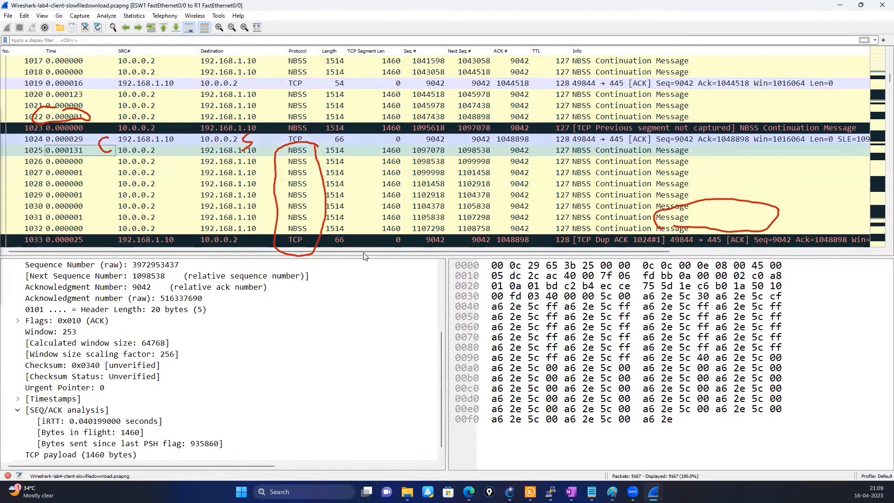
pyautogui.scroll(-1, 511, 211)
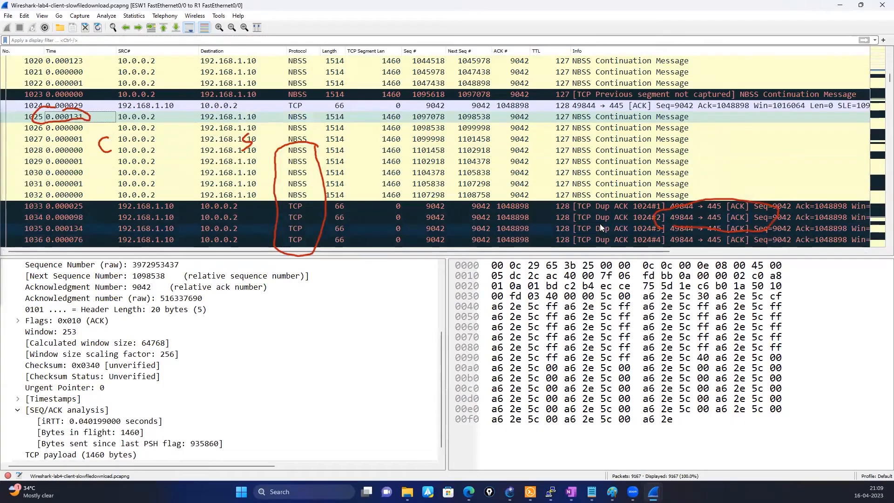
pyautogui.click(114, 105)
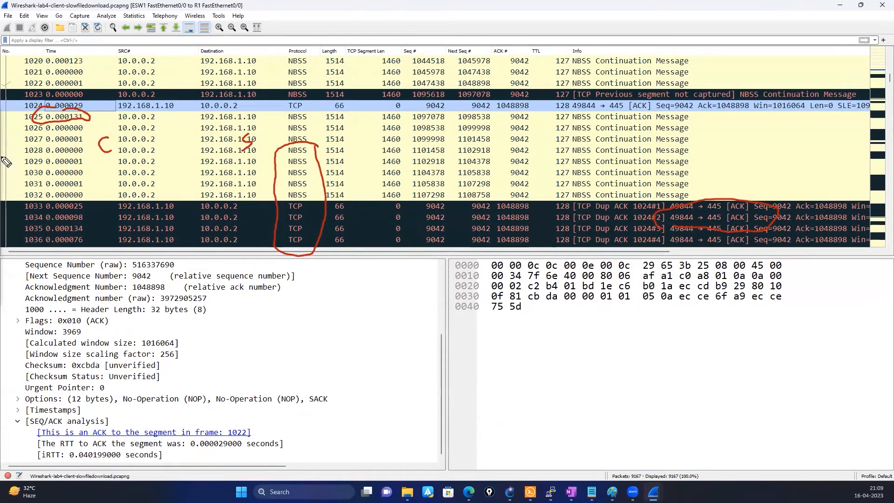
# Step: Mark in red the ACK numbers from packet 1024 down, the "TCP Previous segment not captured" message, and the numbers and times of duplicate ACKs 1033 to 1039
pyautogui.moveTo(505, 106)
pyautogui.mouseDown()
pyautogui.moveTo(555, 106)
pyautogui.moveTo(551, 200)
pyautogui.moveTo(505, 201)
pyautogui.mouseUp()
pyautogui.moveTo(503, 124); pyautogui.dragTo(499, 106)
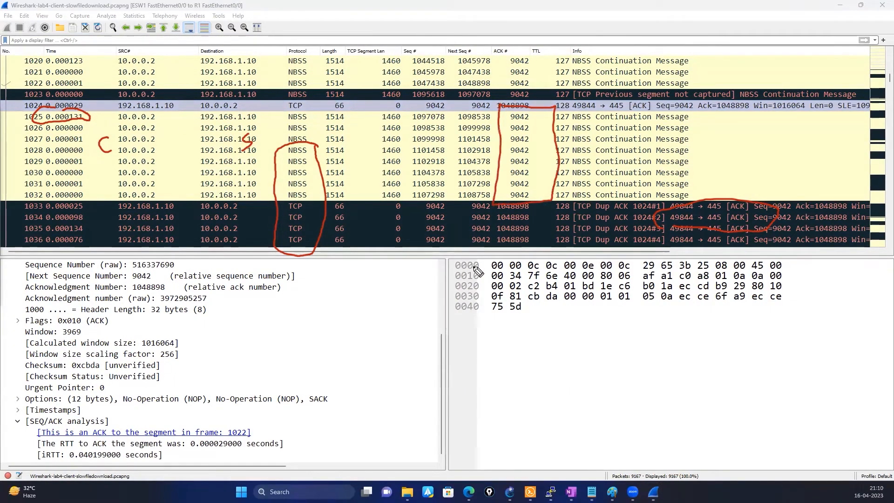
pyautogui.moveTo(596, 73); pyautogui.dragTo(657, 119)
pyautogui.moveTo(684, 69)
pyautogui.mouseDown()
pyautogui.moveTo(657, 116)
pyautogui.moveTo(537, 83)
pyautogui.mouseUp()
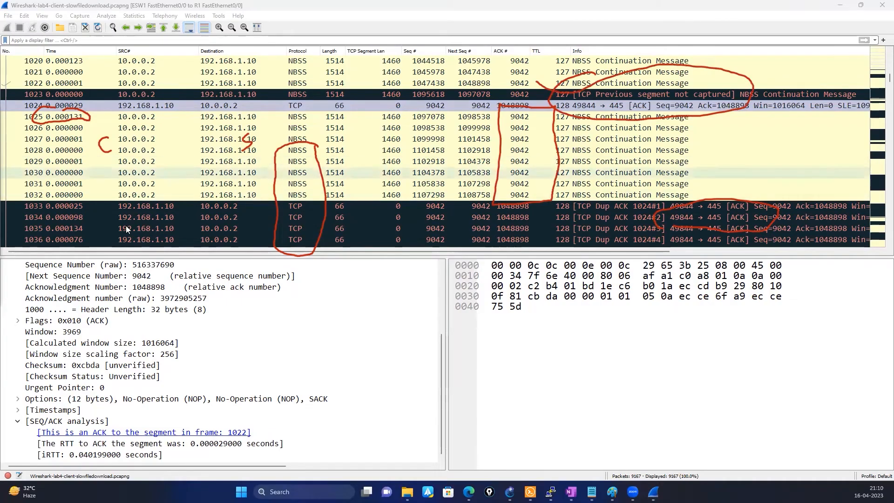
pyautogui.scroll(-1, 72, 198)
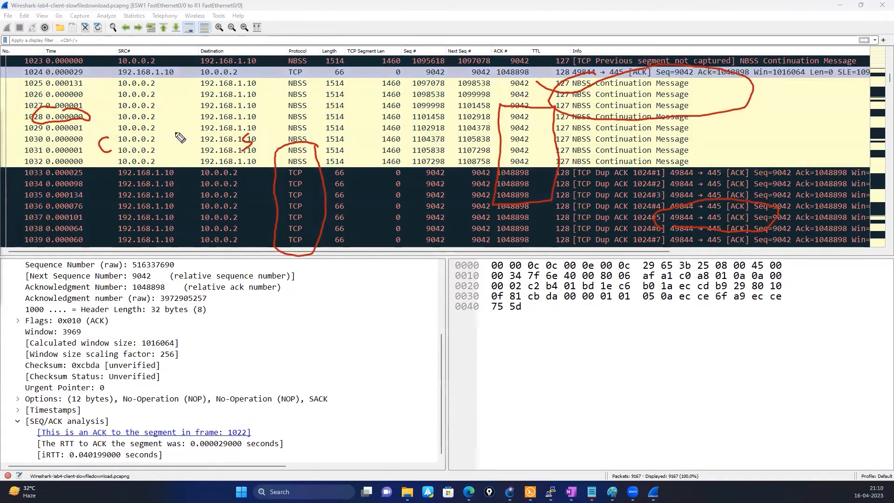
pyautogui.moveTo(95, 159)
pyautogui.mouseDown()
pyautogui.moveTo(31, 183)
pyautogui.moveTo(37, 245)
pyautogui.moveTo(109, 179)
pyautogui.moveTo(91, 153)
pyautogui.mouseUp()
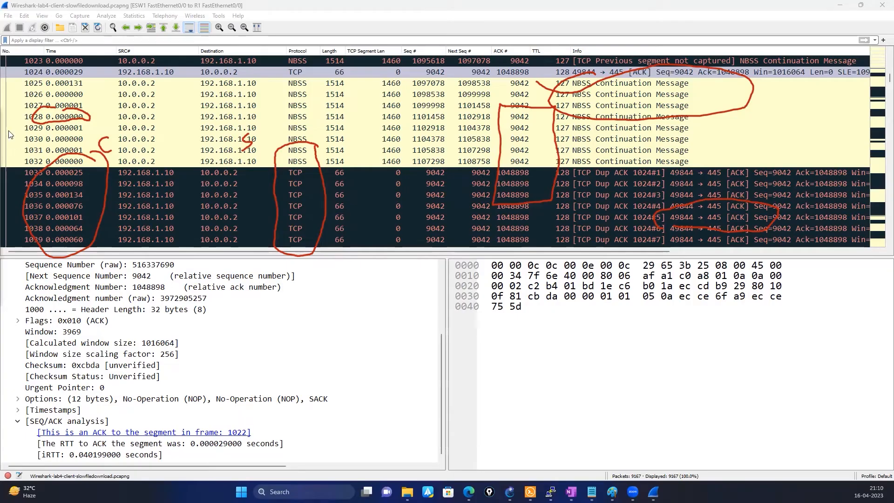
# Step: Examine the long runs of duplicate ACKs for packet 1024 and the NBSS data segments between them
pyautogui.scroll(-11, 293, 161)
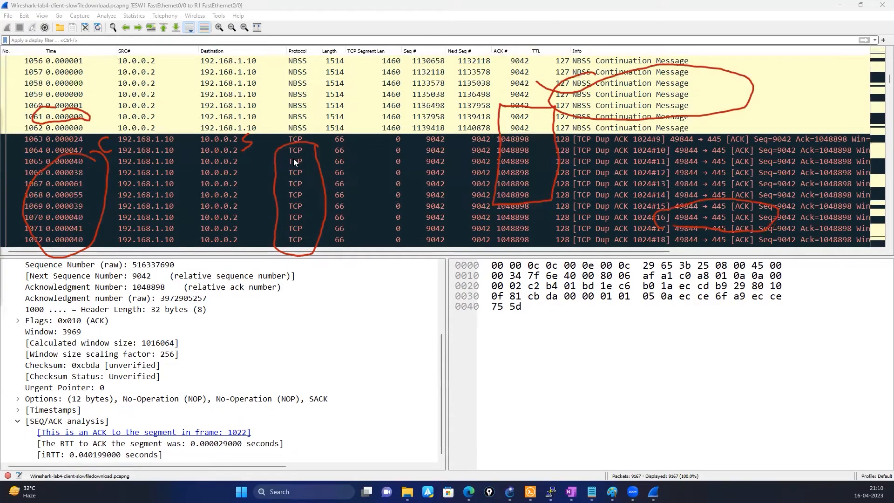
pyautogui.scroll(-2, 293, 161)
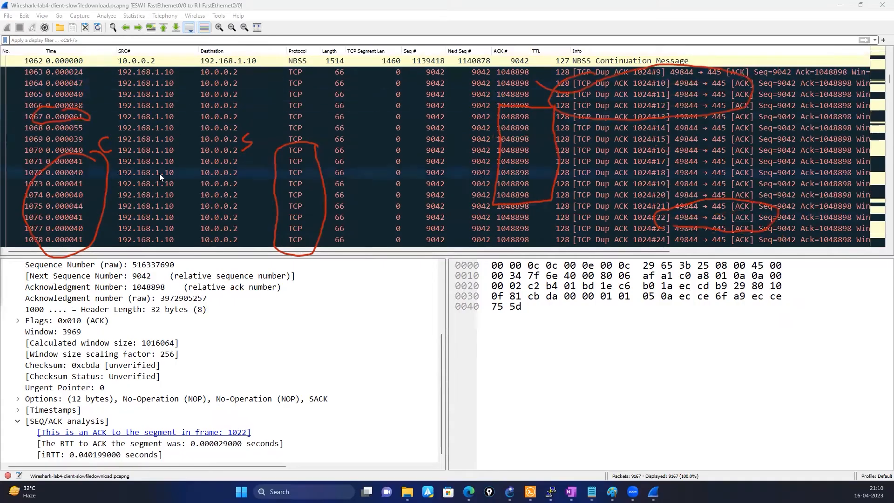
pyautogui.scroll(-2, 160, 173)
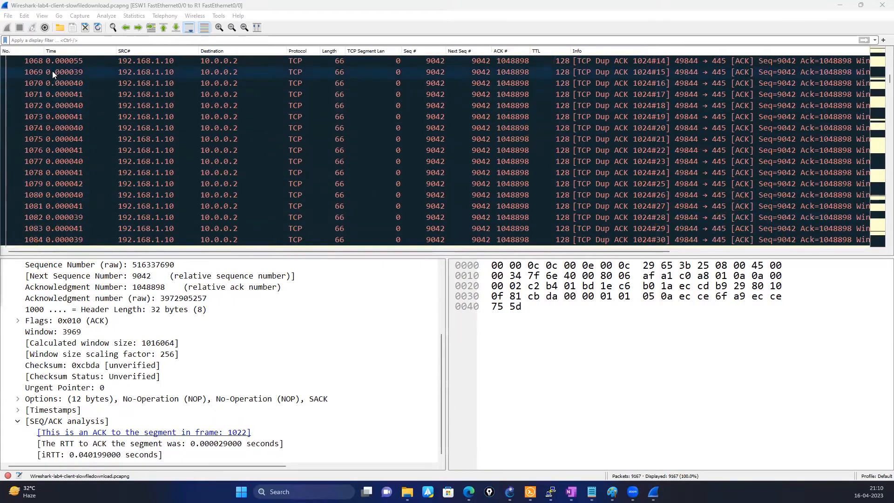
pyautogui.scroll(-2, 132, 167)
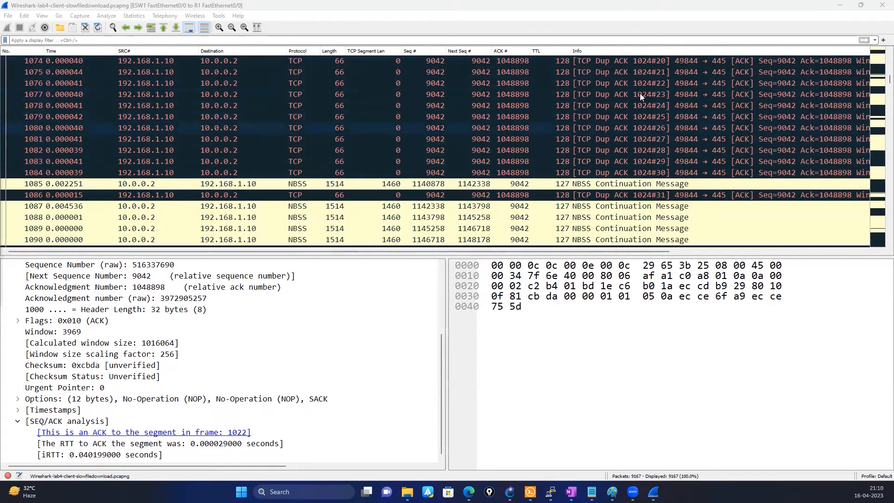
pyautogui.scroll(7, 508, 148)
pyautogui.scroll(9, 514, 154)
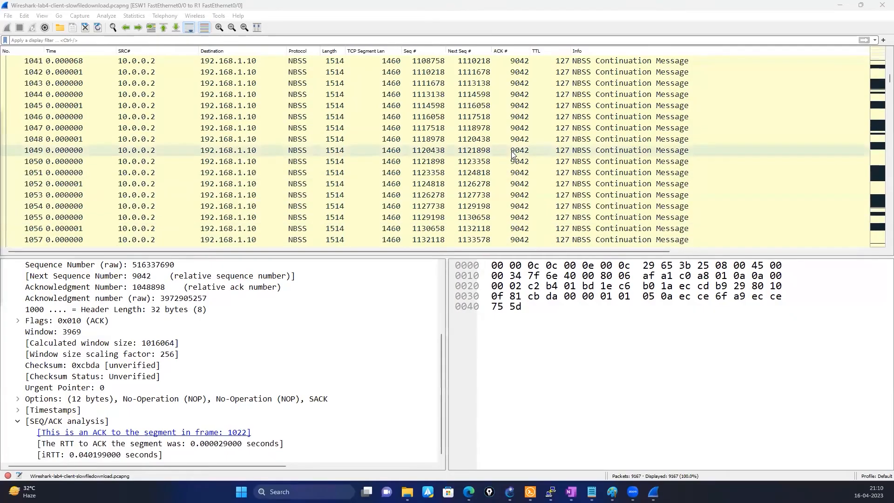
pyautogui.scroll(-20, 467, 208)
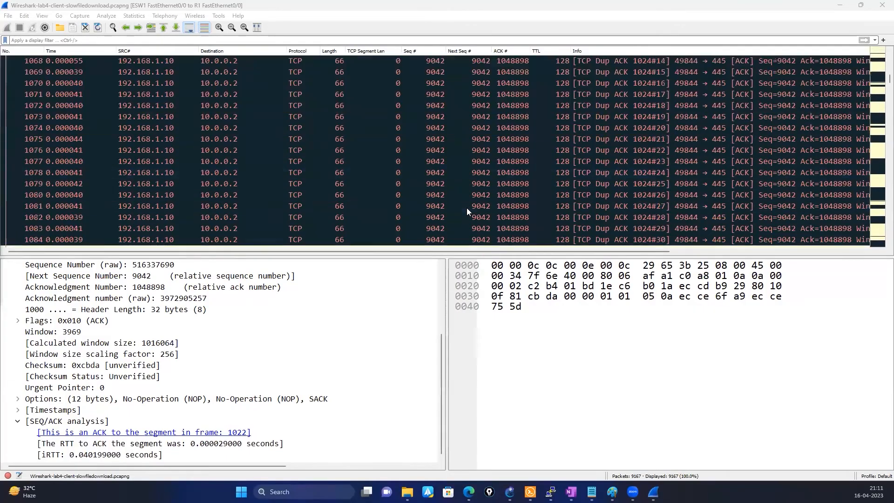
pyautogui.scroll(-19, 467, 208)
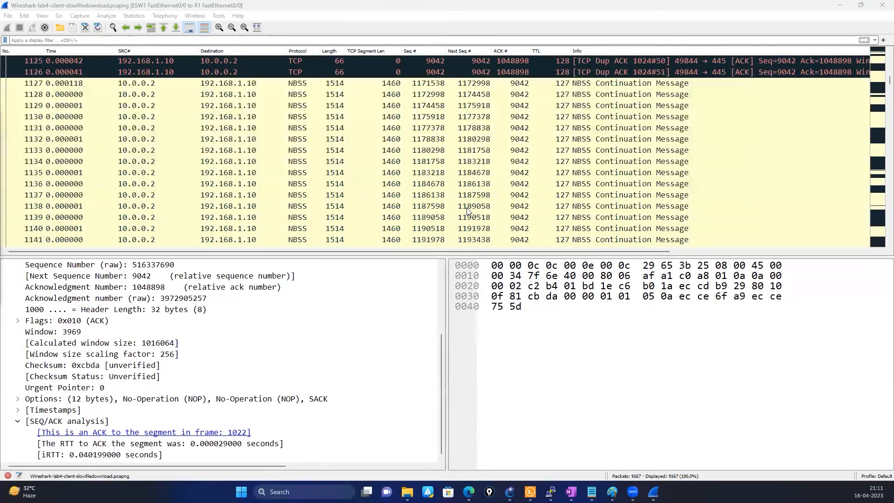
pyautogui.scroll(-20, 467, 208)
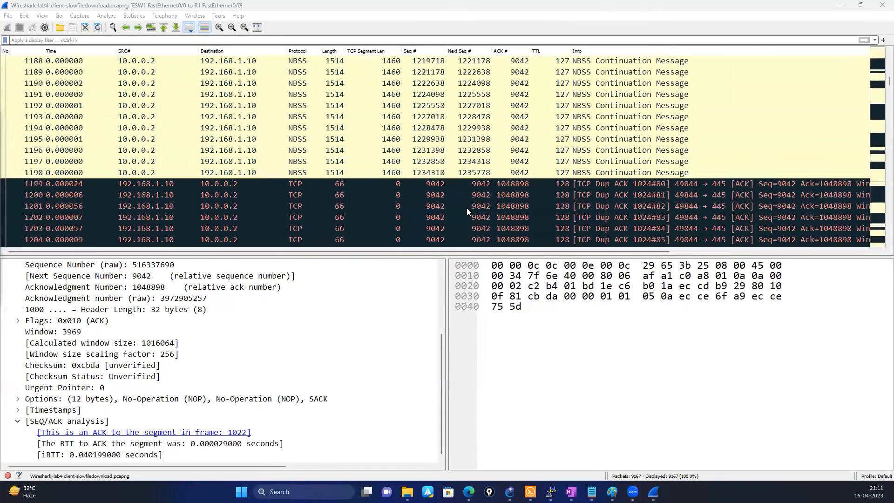
pyautogui.scroll(-5, 466, 208)
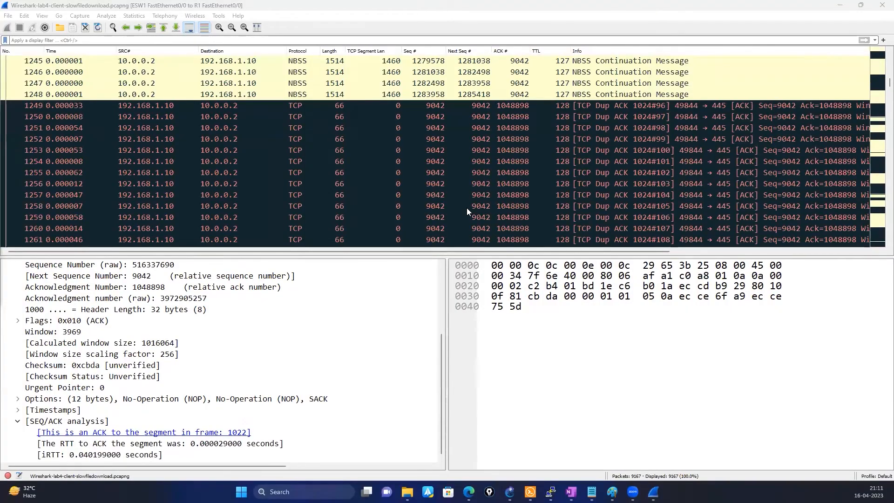
pyautogui.scroll(-5, 176, 117)
pyautogui.scroll(-17, 205, 207)
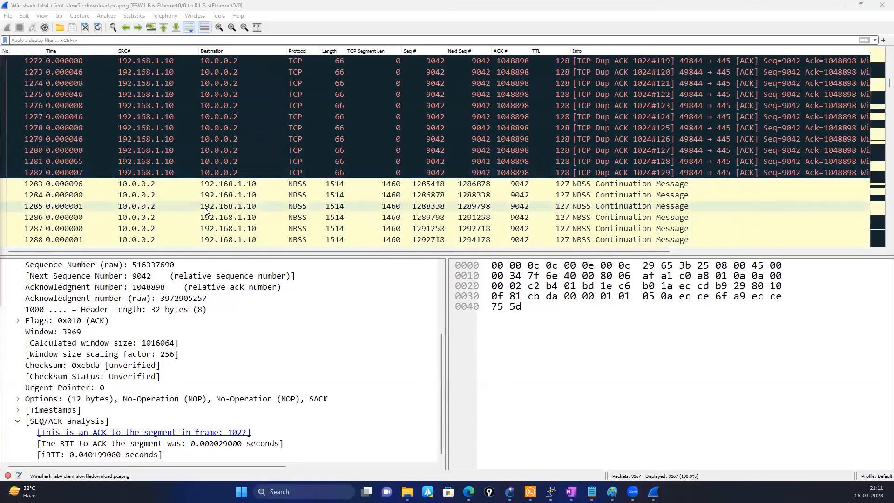
pyautogui.scroll(-20, 203, 205)
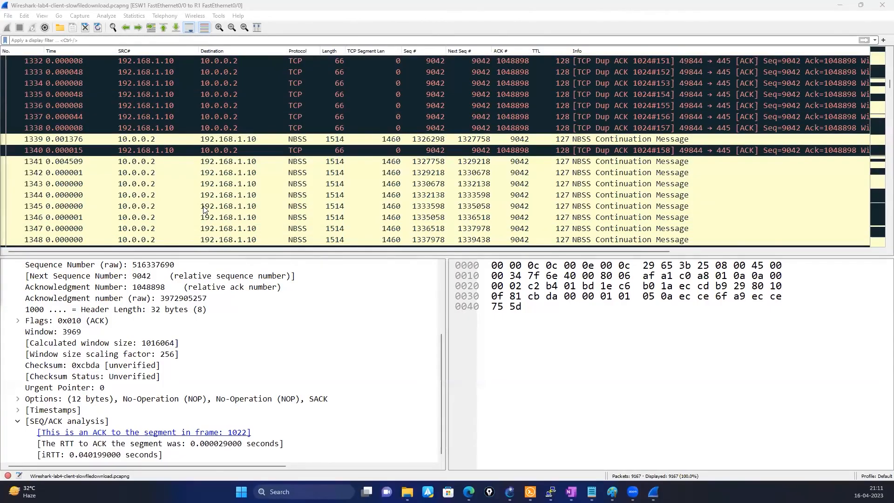
pyautogui.scroll(-12, 203, 209)
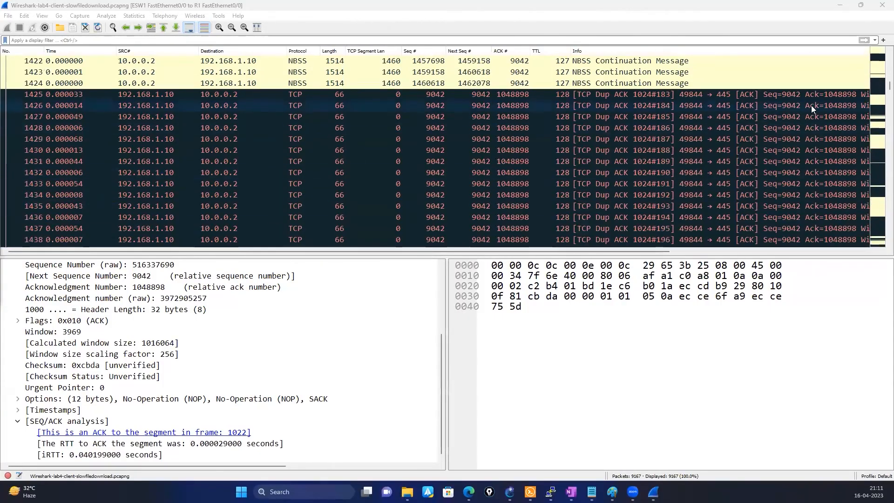
# Step: Look through the rest of the packet list down to the final SMB2 exchanges at the end of the capture
pyautogui.click(879, 96)
pyautogui.click(880, 110)
pyautogui.click(879, 125)
pyautogui.moveTo(879, 138); pyautogui.dragTo(880, 254)
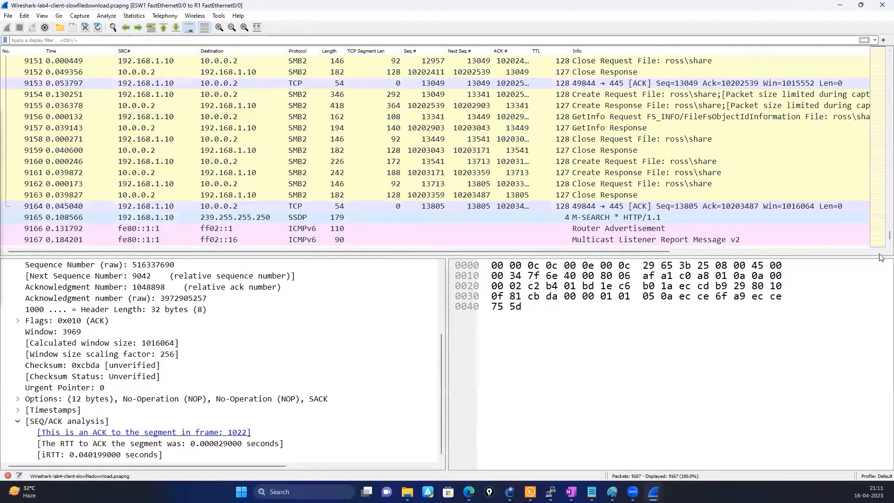
pyautogui.scroll(4, 255, 169)
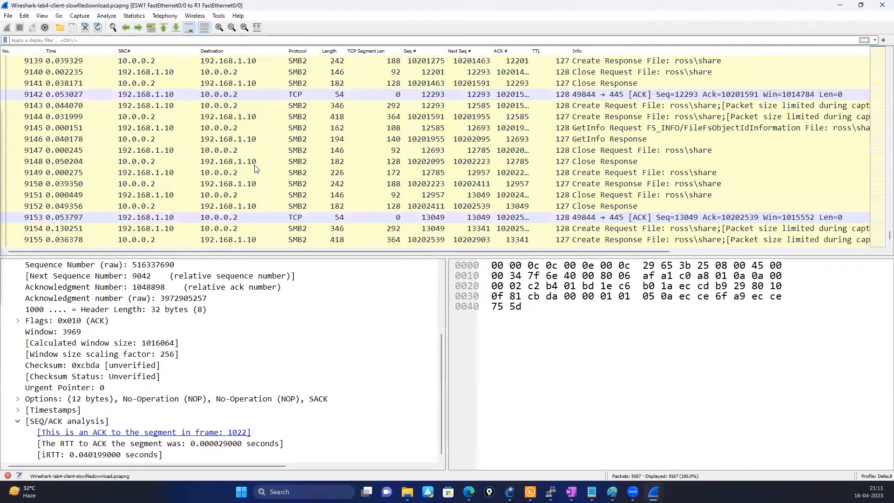
# Step: Switch to the Notepad notes and copy the filter tcp.flags.fin==1
pyautogui.click(591, 492)
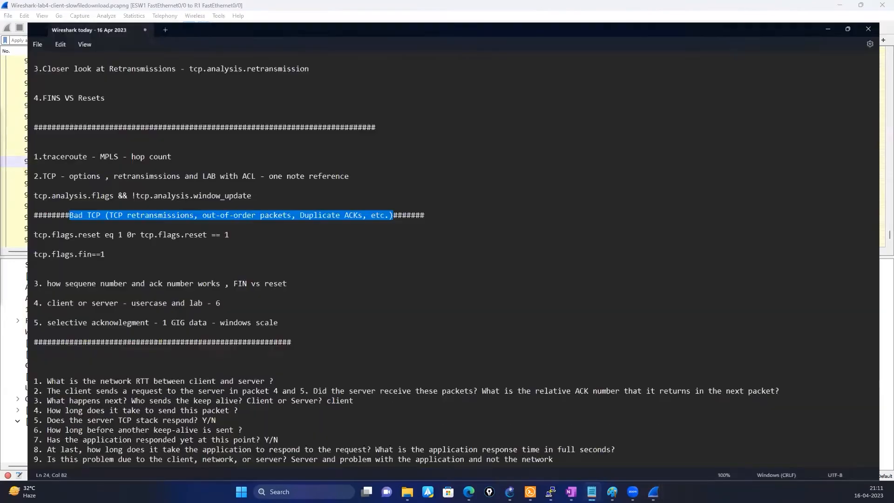
pyautogui.click(155, 246)
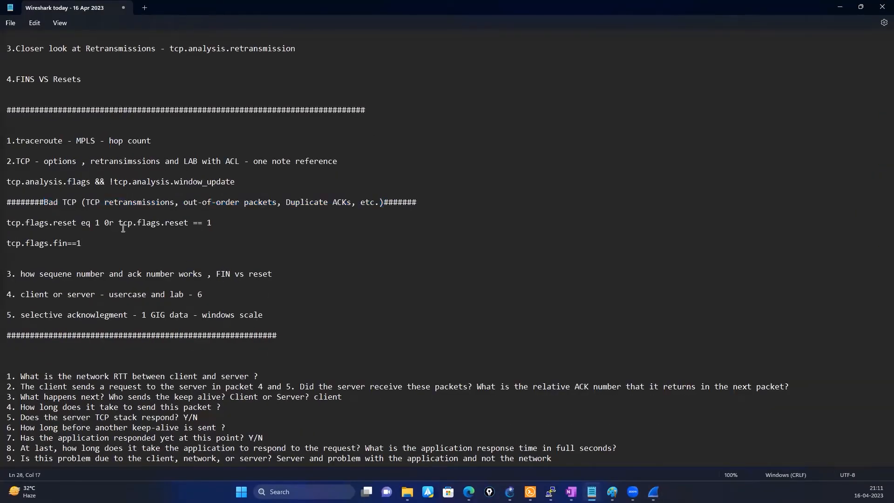
pyautogui.moveTo(33, 246); pyautogui.dragTo(103, 244)
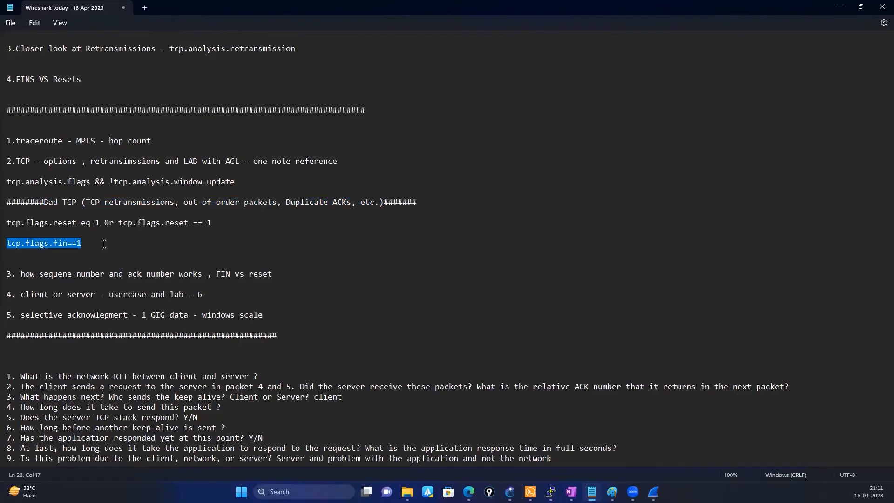
pyautogui.rightClick(59, 250)
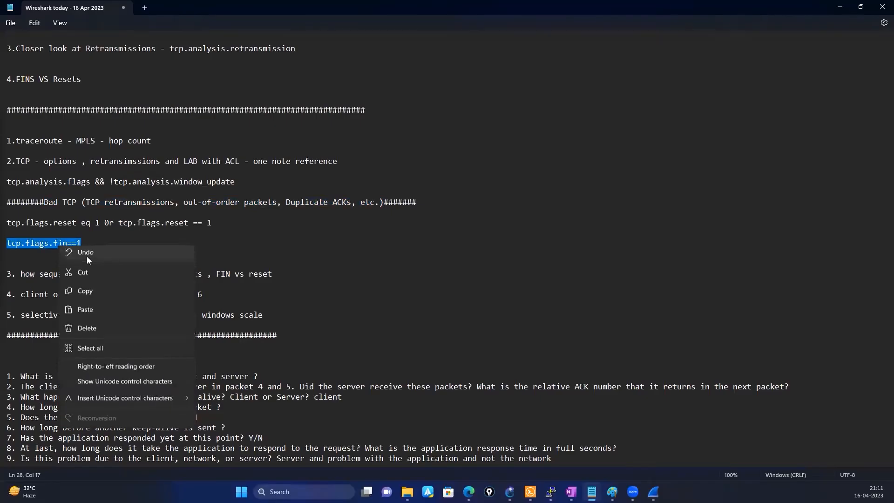
pyautogui.click(89, 298)
pyautogui.doubleClick(745, 7)
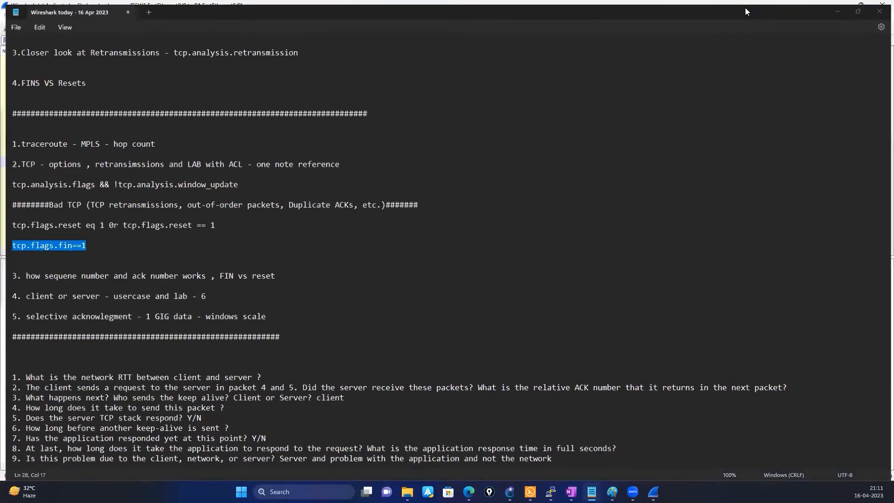
# Step: Switch back to the slow file download capture in Wireshark and apply the display filter tcp.flags.fin==1
pyautogui.hotkey('alt', 'Tab')
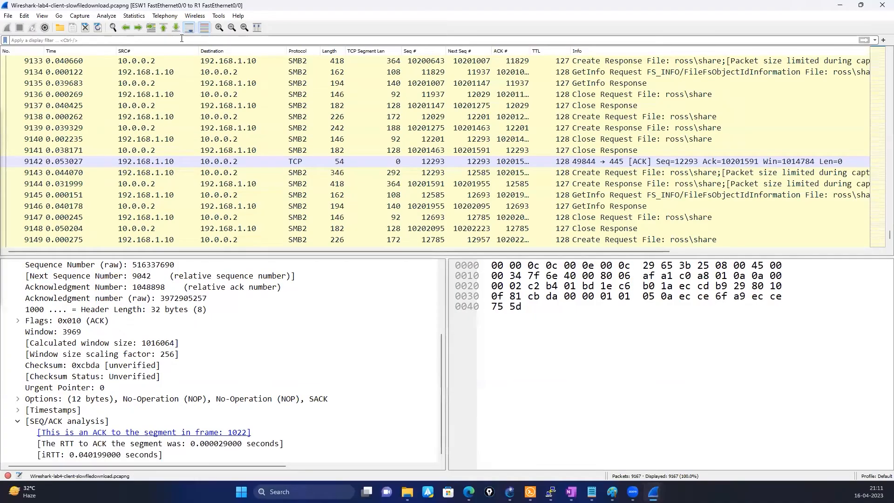
pyautogui.hotkey('ctrl', 'v')
pyautogui.press('Return')
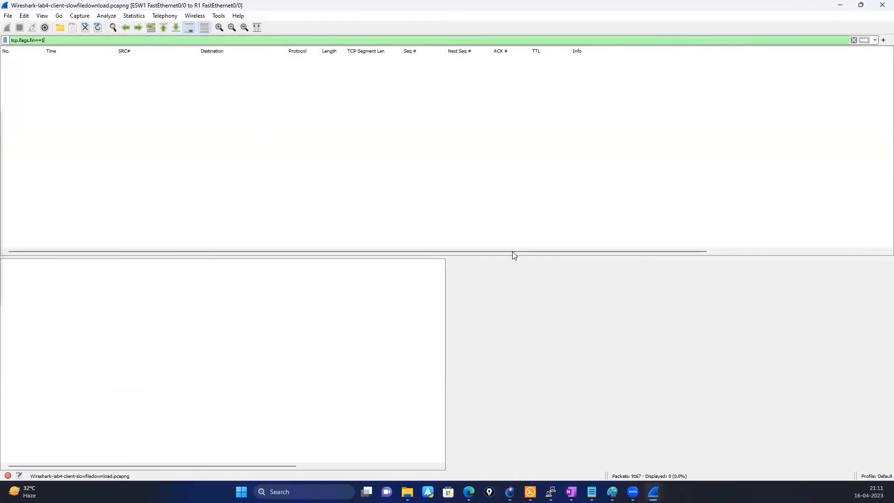
# Step: Clear the display filter and return to the duplicate ACK runs for packet 1024 in the full packet list
pyautogui.click(854, 39)
pyautogui.scroll(-10, 493, 203)
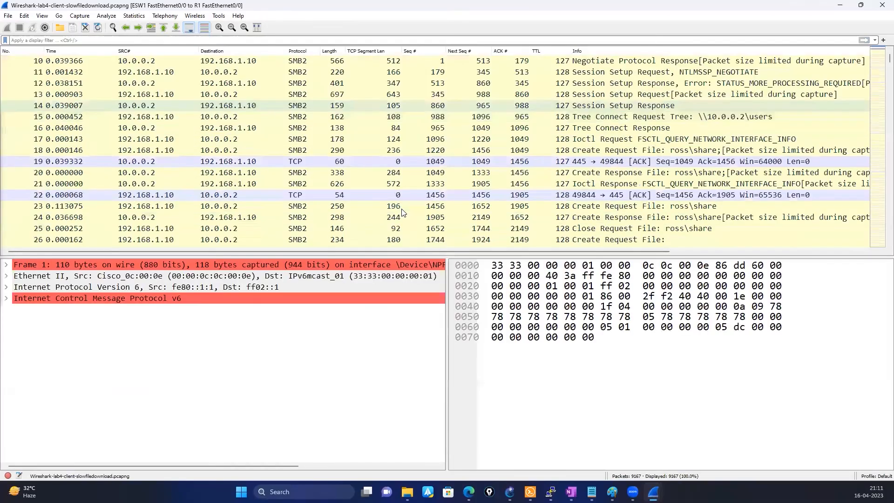
pyautogui.scroll(-13, 493, 203)
pyautogui.moveTo(881, 59); pyautogui.dragTo(880, 152)
pyautogui.scroll(16, 525, 182)
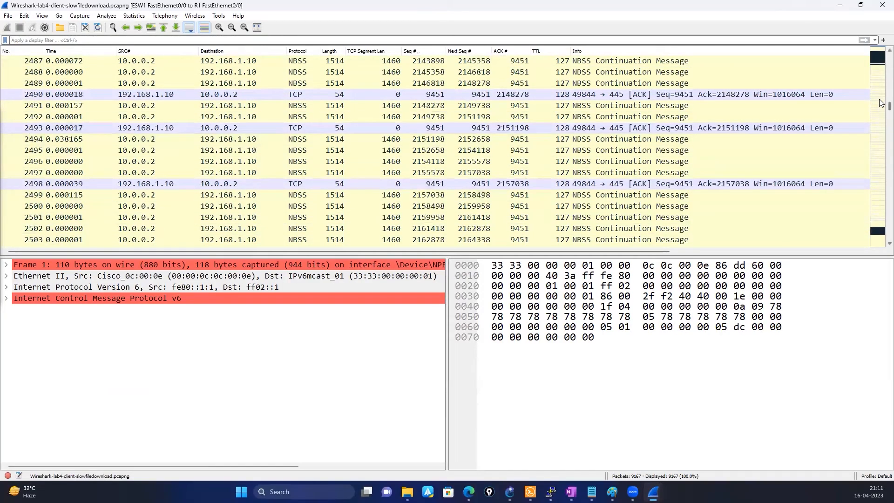
pyautogui.moveTo(880, 102); pyautogui.dragTo(880, 99)
pyautogui.scroll(20, 371, 158)
pyautogui.scroll(-15, 288, 191)
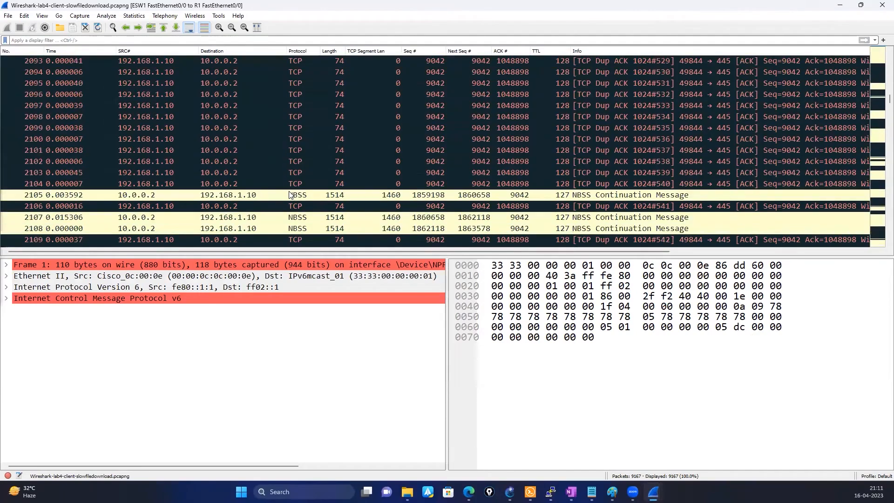
# Step: Examine the out-of-order segments from 10.0.0.2 between the duplicate ACKs, inspecting the TCP details of packet 2134
pyautogui.scroll(-6, 289, 193)
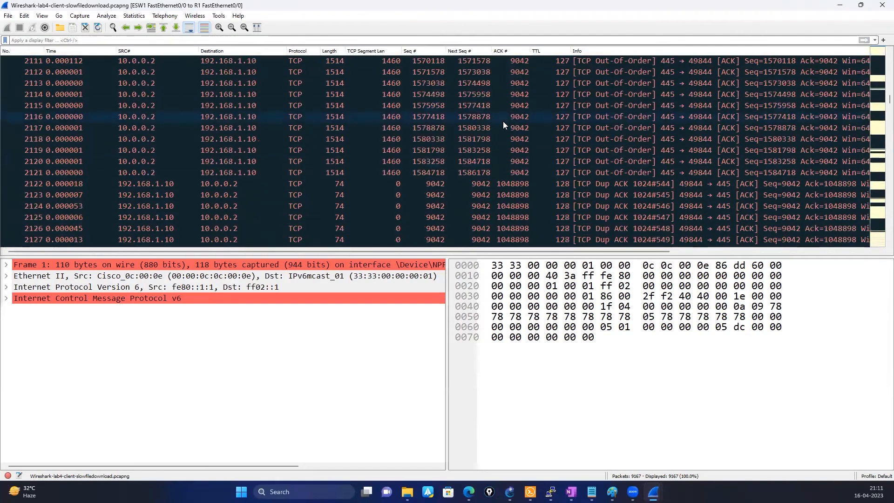
pyautogui.scroll(2, 519, 173)
pyautogui.scroll(-4, 518, 173)
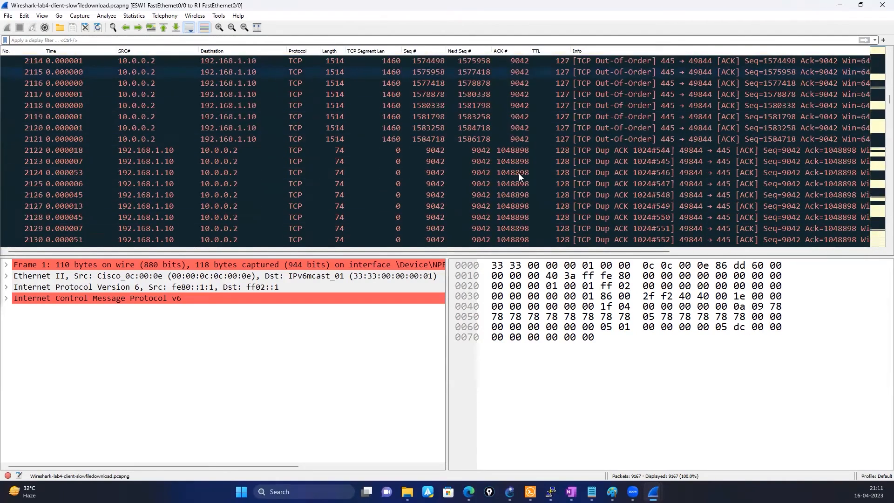
pyautogui.scroll(-4, 519, 173)
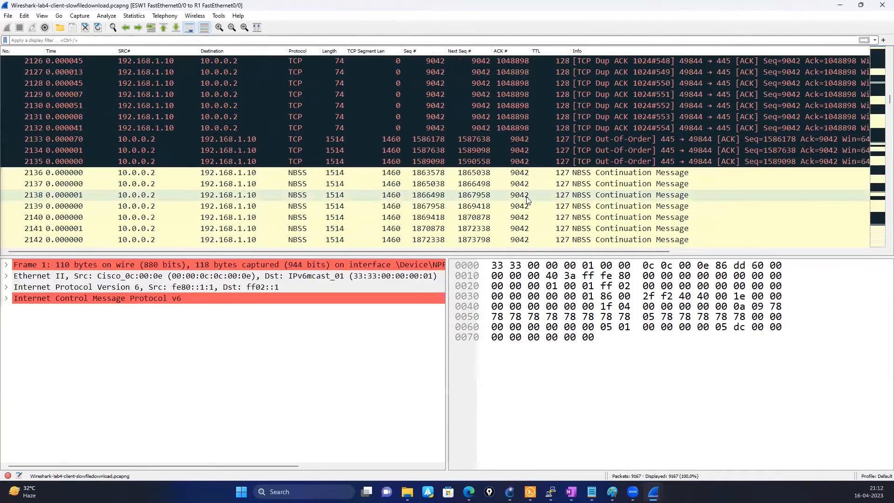
pyautogui.click(440, 150)
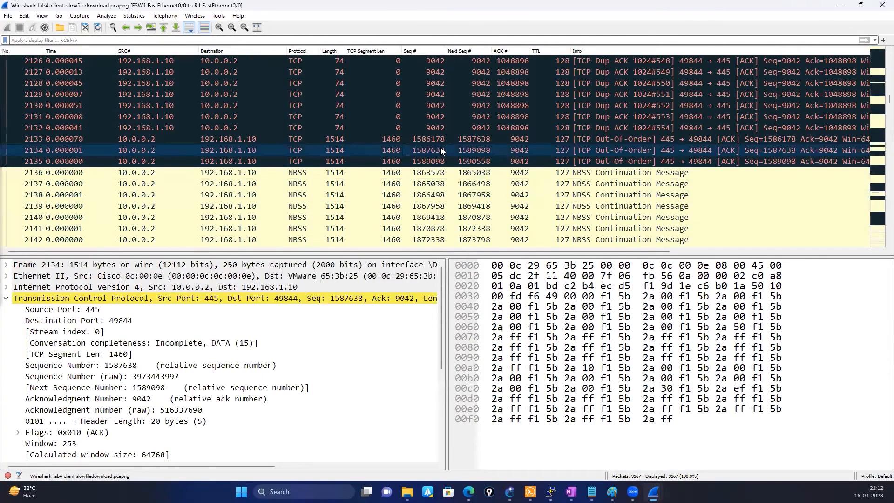
pyautogui.scroll(3, 440, 148)
pyautogui.scroll(-3, 440, 147)
# Step: Follow the alternating NBSS data segments and duplicate ACKs from packet 2134 to around packet 2319
pyautogui.scroll(-7, 104, 194)
pyautogui.scroll(-11, 63, 106)
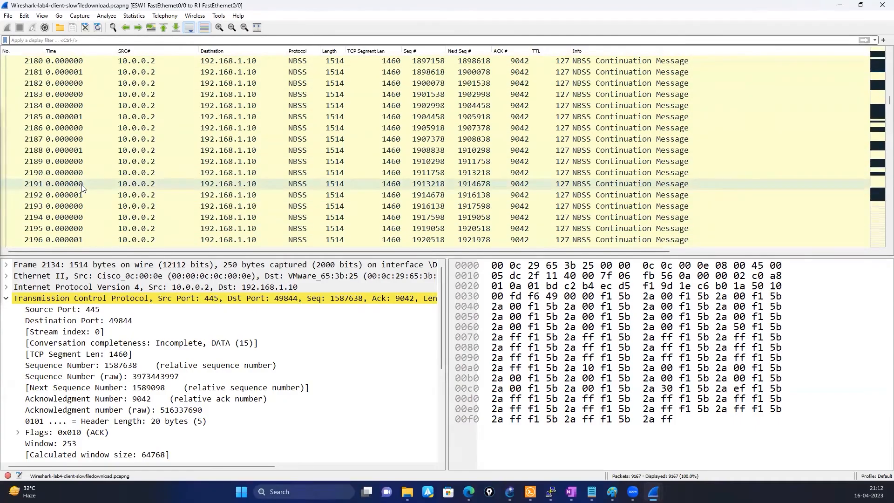
pyautogui.scroll(-20, 81, 187)
pyautogui.scroll(-15, 82, 187)
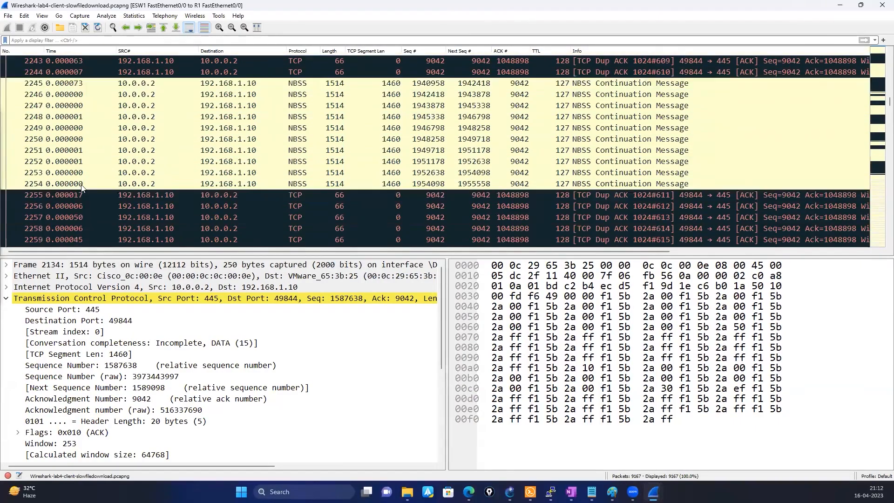
pyautogui.scroll(-6, 81, 184)
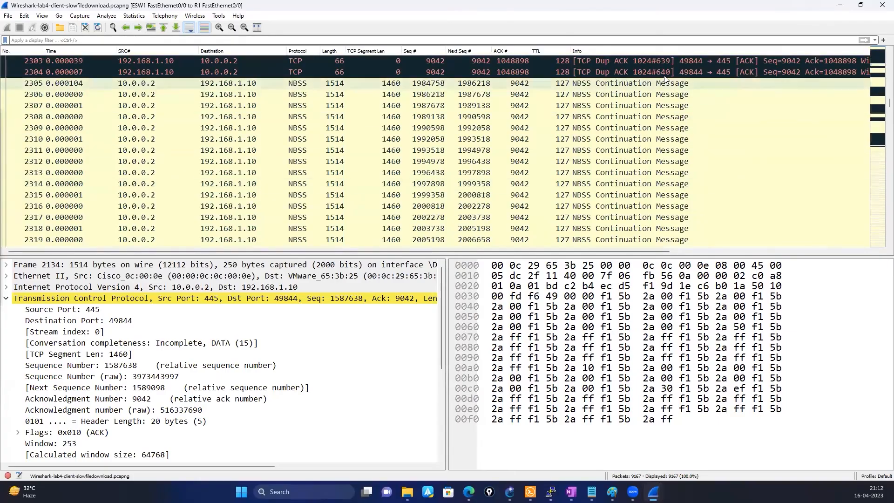
# Step: Inspect SMB2 Close Response packet 9163 near the end of the capture and review the traffic preceding it
pyautogui.moveTo(880, 107); pyautogui.dragTo(878, 245)
pyautogui.click(180, 193)
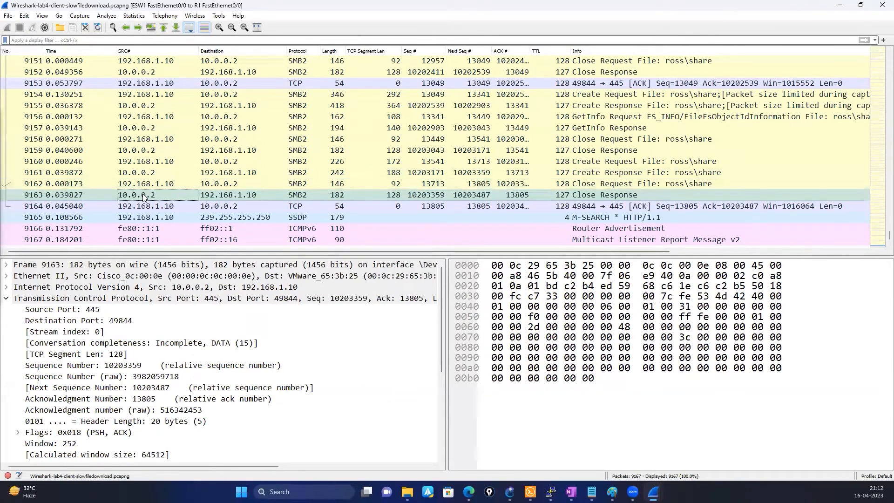
pyautogui.scroll(2, 169, 158)
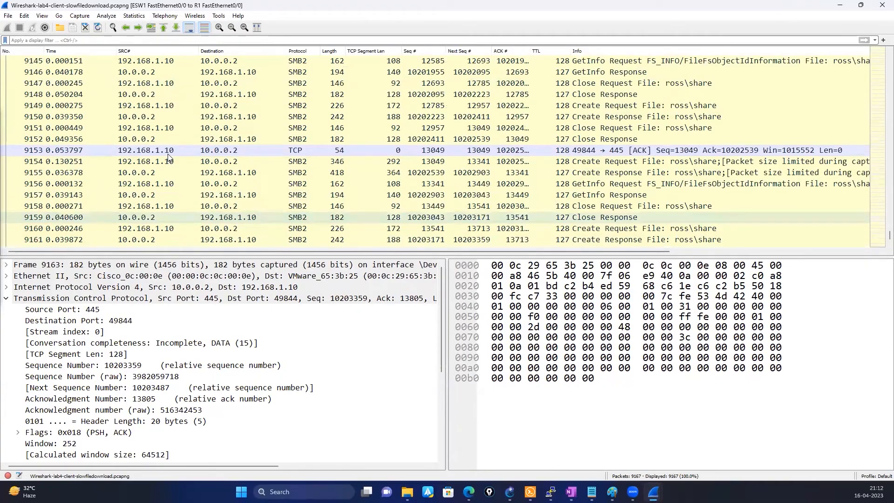
pyautogui.scroll(20, 169, 158)
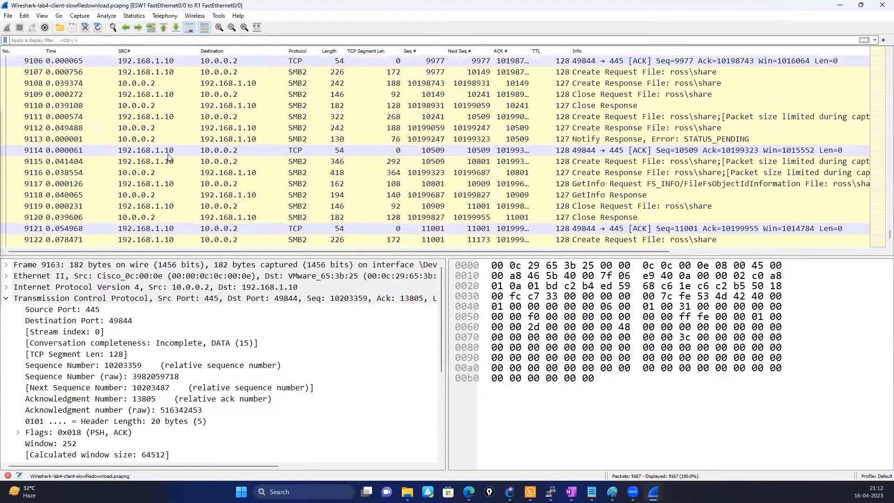
pyautogui.scroll(20, 168, 158)
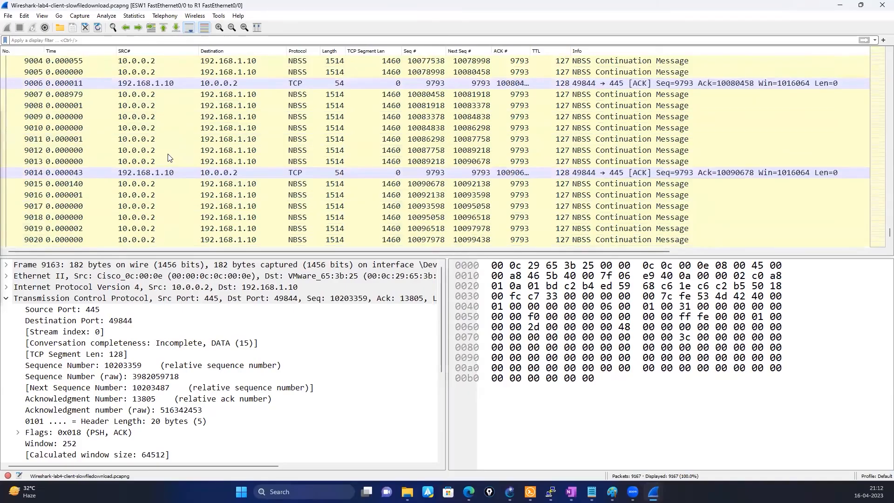
pyautogui.scroll(19, 168, 158)
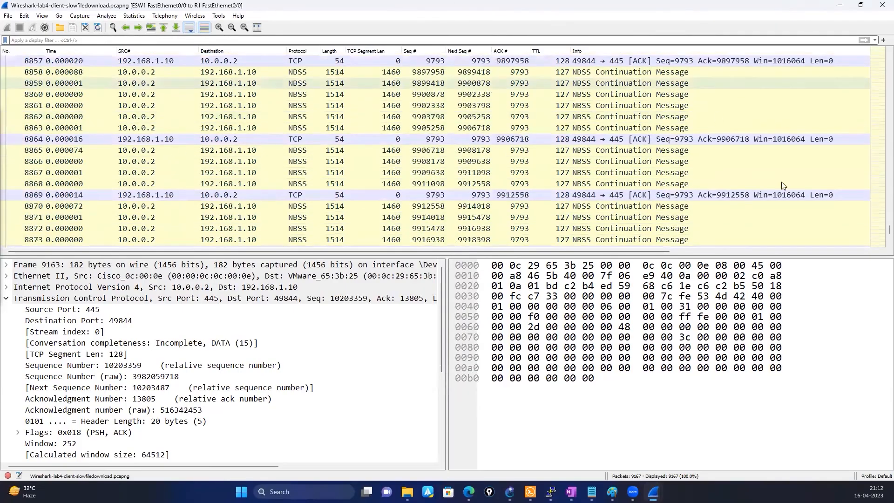
# Step: Inspect the SEQ/ACK analysis of duplicate ACK #200 for packet 1024 and the duplicate ACK and out-of-order runs that follow
pyautogui.moveTo(881, 222); pyautogui.dragTo(850, 67)
pyautogui.scroll(20, 233, 144)
pyautogui.scroll(-20, 188, 117)
pyautogui.scroll(3, 197, 125)
pyautogui.click(197, 119)
pyautogui.scroll(-5, 353, 186)
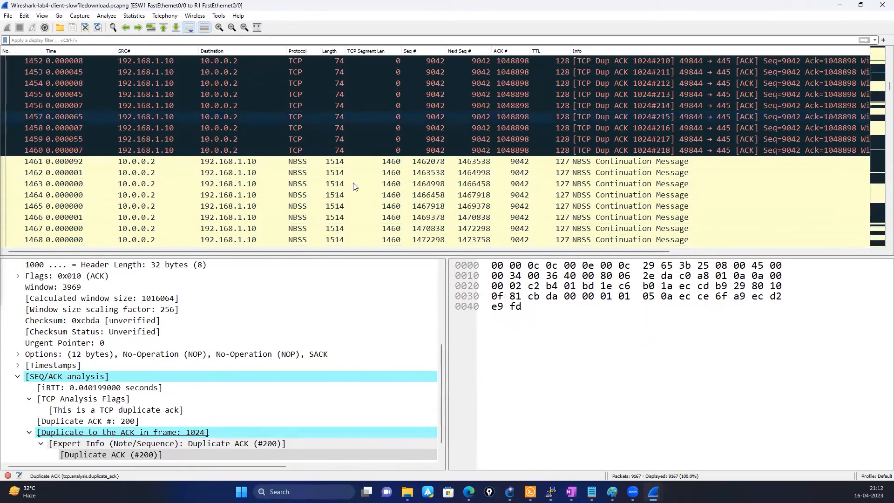
pyautogui.scroll(-18, 354, 186)
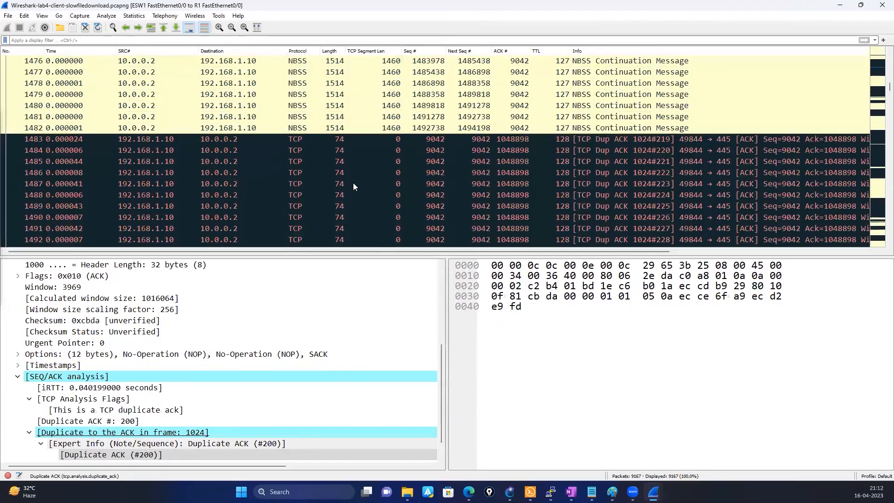
pyautogui.scroll(-18, 354, 187)
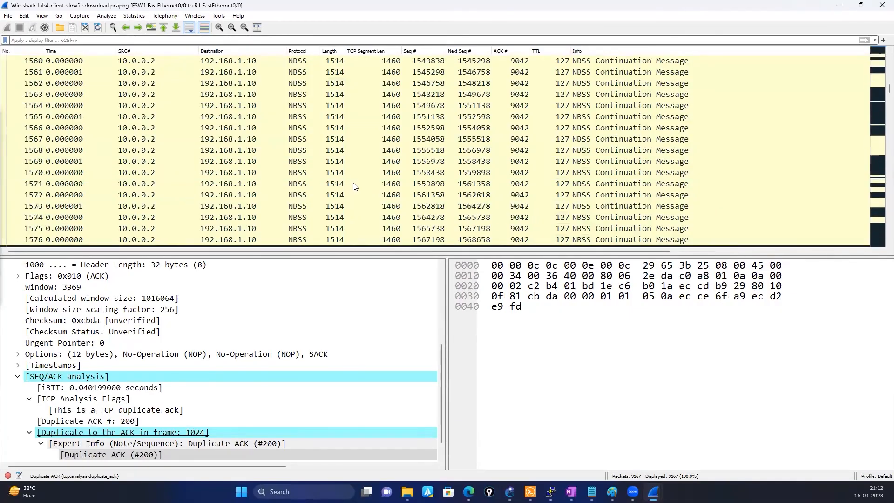
pyautogui.scroll(-20, 353, 186)
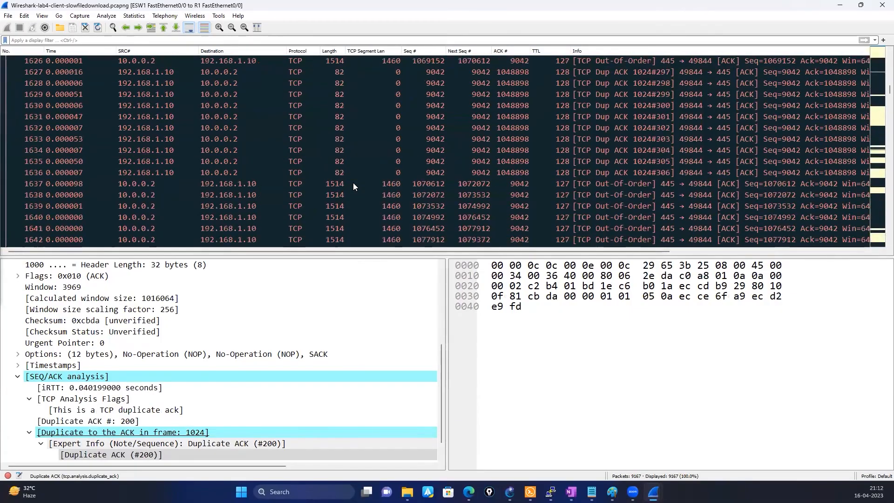
pyautogui.scroll(-10, 354, 186)
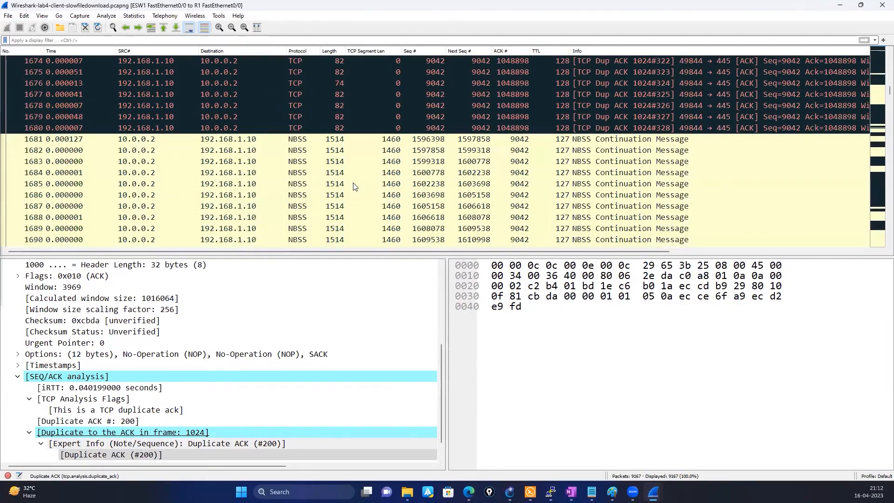
pyautogui.scroll(20, 353, 184)
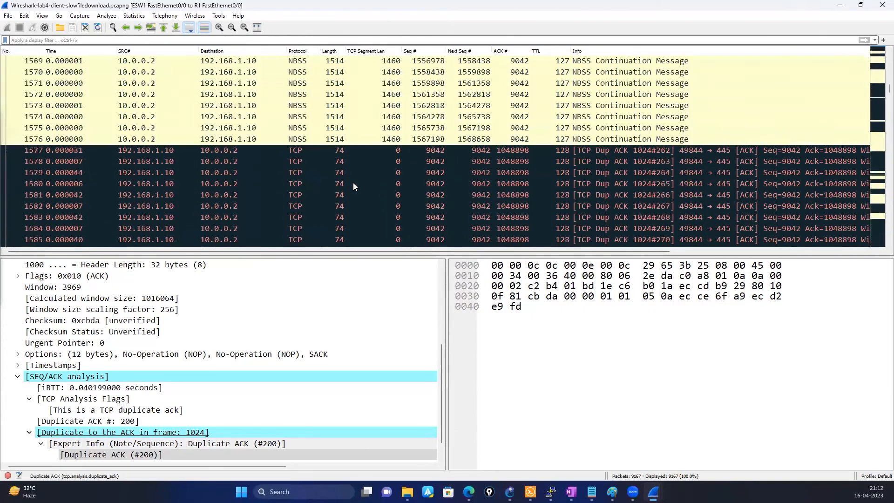
# Step: Switch to the Notepad notes and copy the filter tcp.analysis.retransmission
pyautogui.click(591, 492)
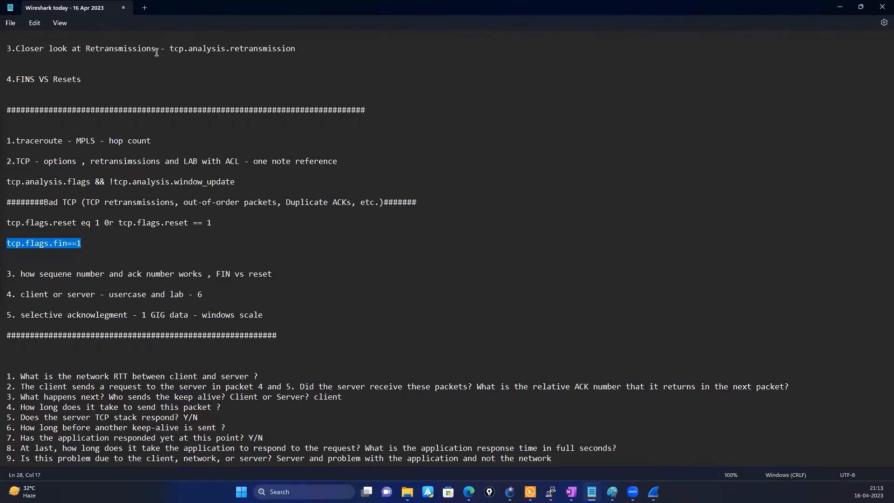
pyautogui.moveTo(169, 48); pyautogui.dragTo(303, 53)
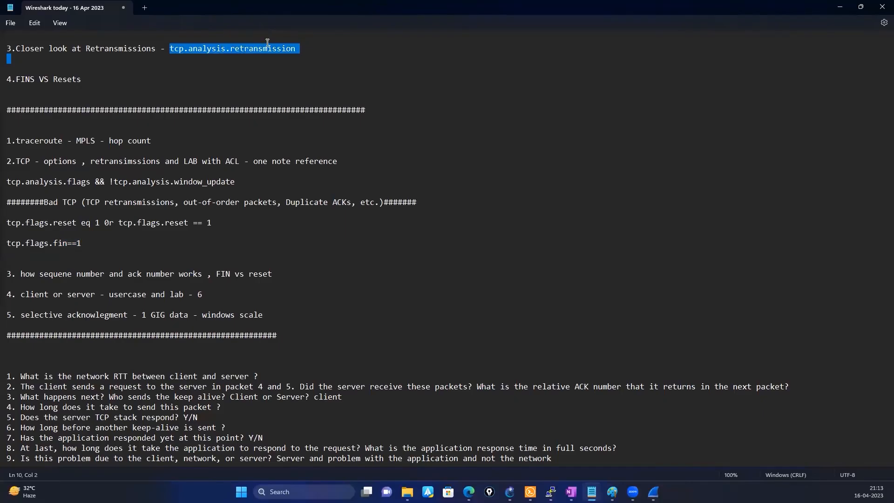
pyautogui.rightClick(283, 51)
pyautogui.click(309, 93)
# Step: Switch back to the slow file download capture in Wireshark and apply the display filter tcp.analysis.retransmission
pyautogui.click(838, 7)
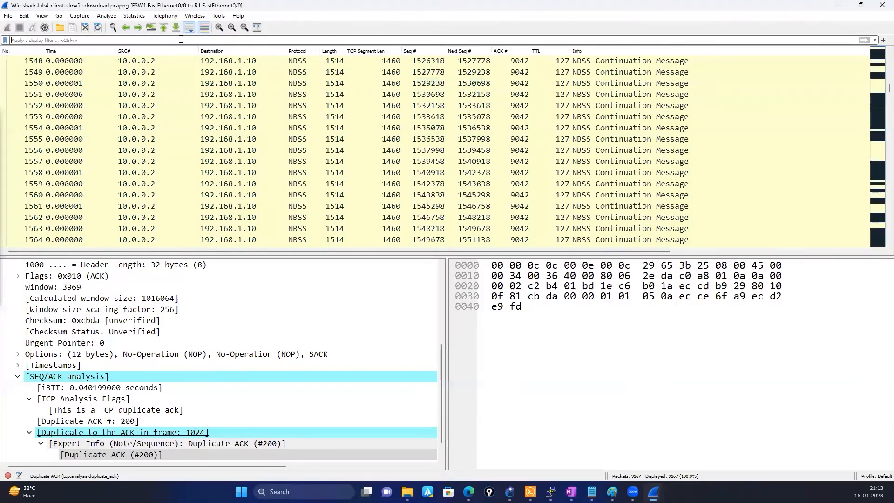
pyautogui.click(181, 39)
pyautogui.hotkey('ctrl', 'v')
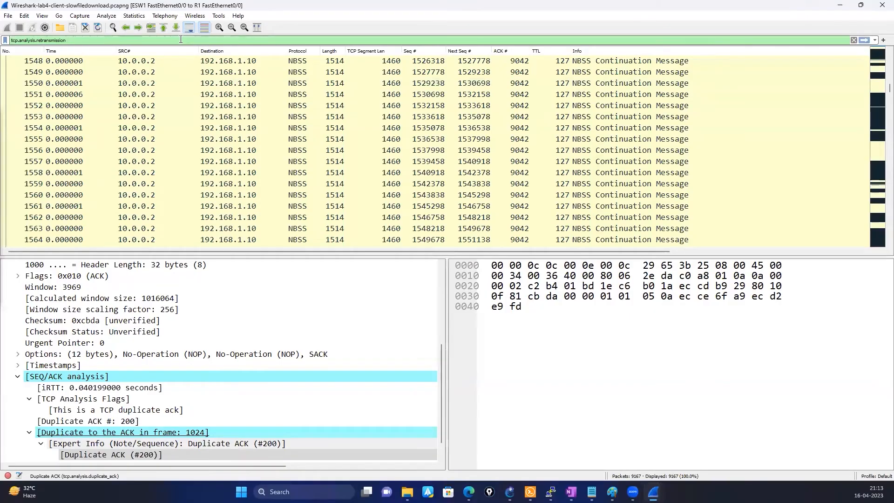
pyautogui.press('Return')
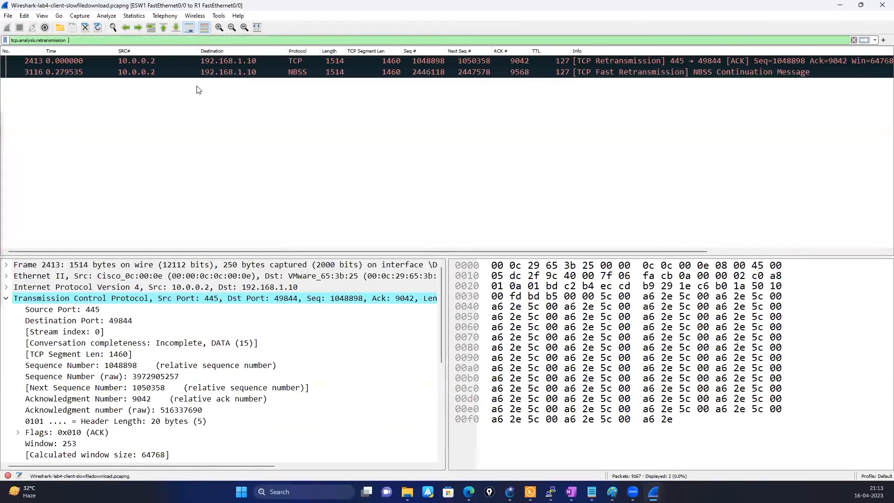
# Step: Inspect retransmission packets 2413 and 3116, and apply a TCP conversation filter based on packet 2413
pyautogui.click(187, 64)
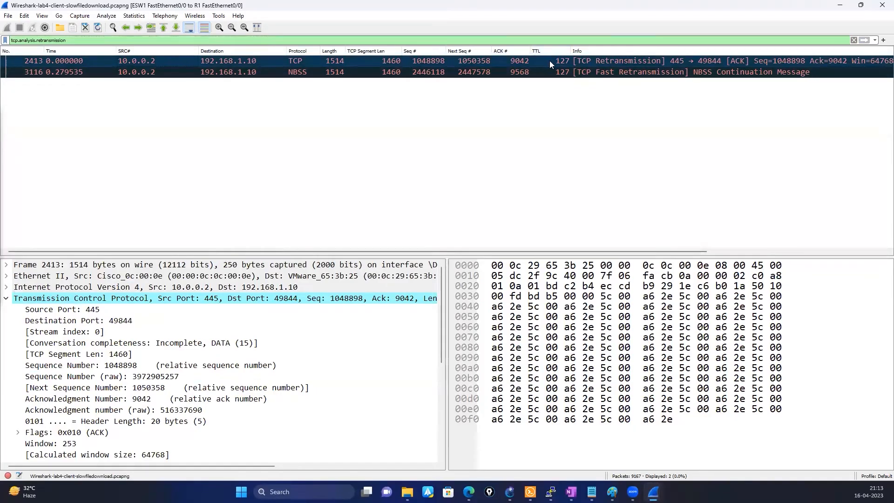
pyautogui.click(255, 74)
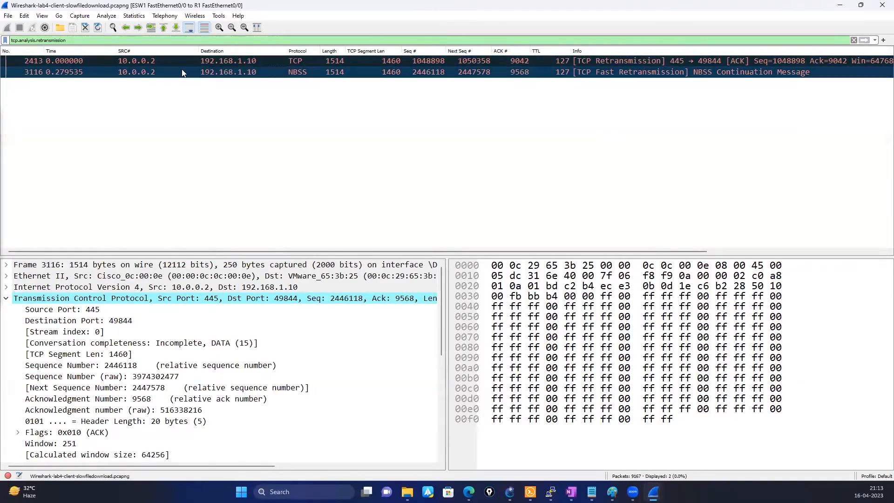
pyautogui.rightClick(170, 61)
pyautogui.moveTo(220, 144)
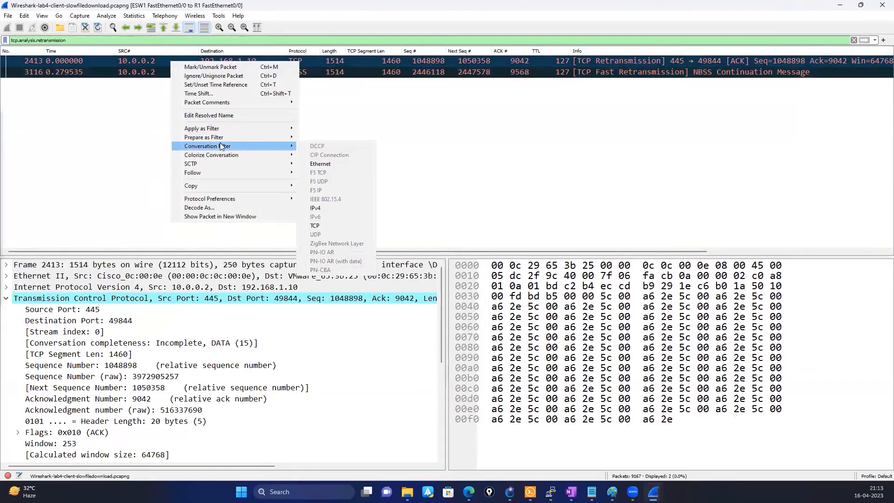
pyautogui.click(321, 226)
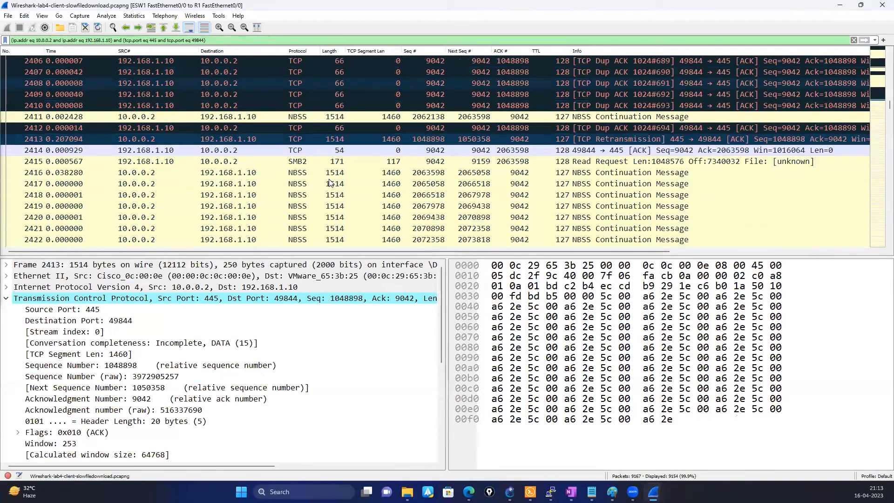
# Step: Compare duplicate ACK packet 2412 with retransmission packet 2413, and examine the traffic after it and the earlier out-of-order segments
pyautogui.click(172, 130)
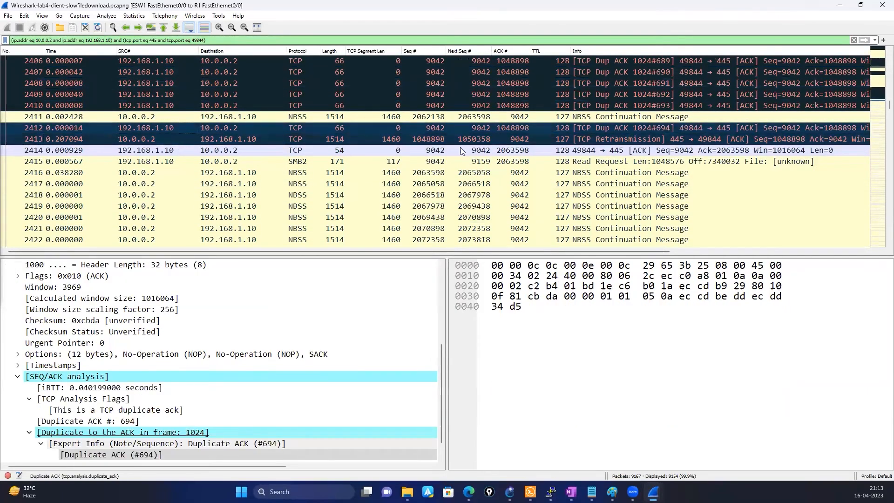
pyautogui.press('Down')
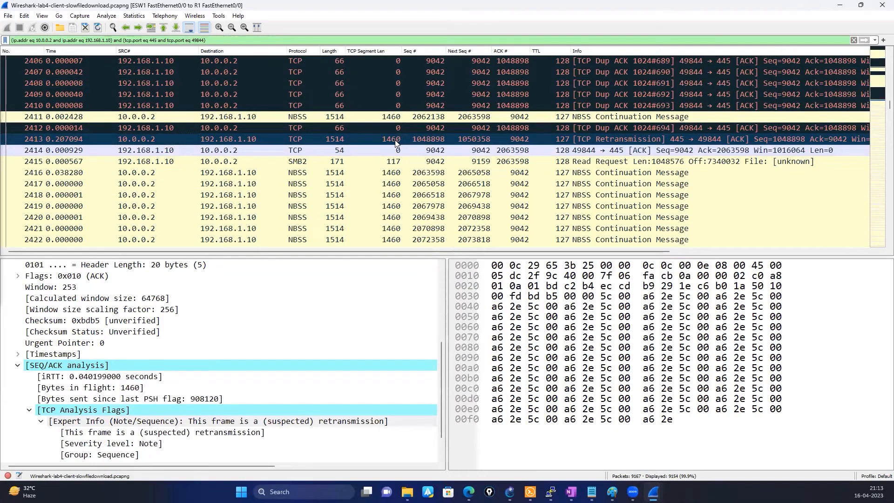
pyautogui.scroll(-20, 395, 140)
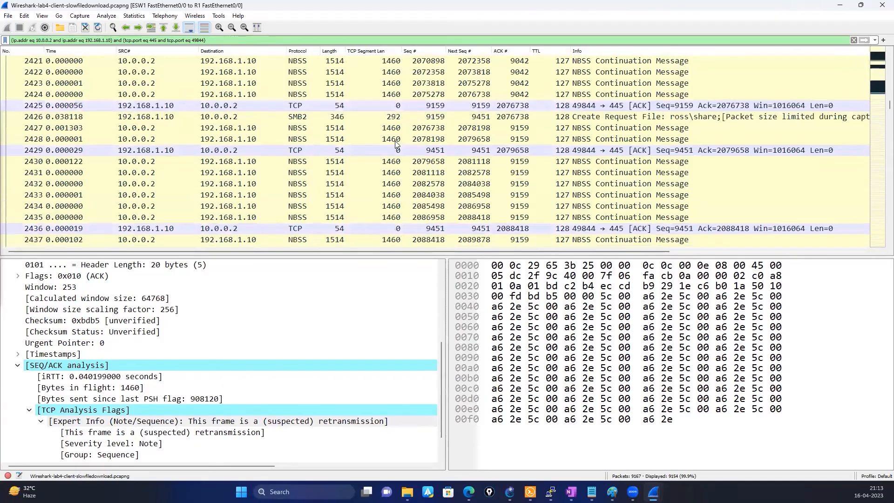
pyautogui.scroll(-20, 388, 171)
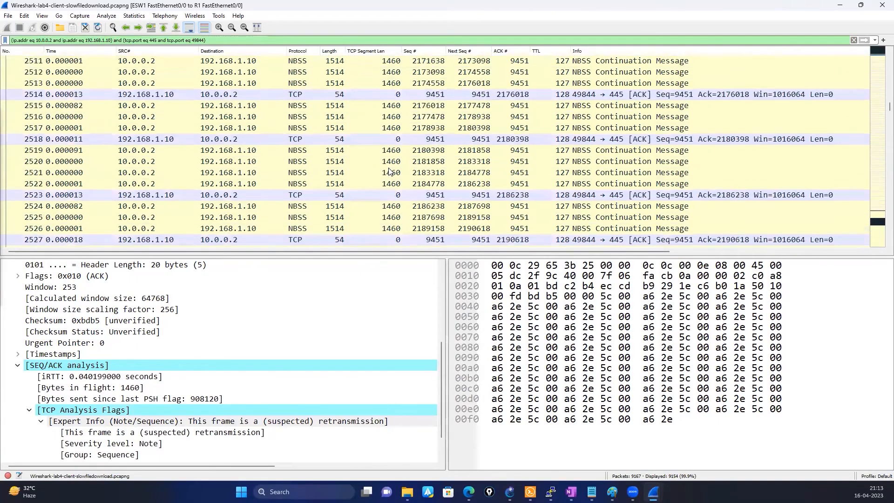
pyautogui.moveTo(880, 143); pyautogui.dragTo(825, 92)
pyautogui.scroll(19, 403, 112)
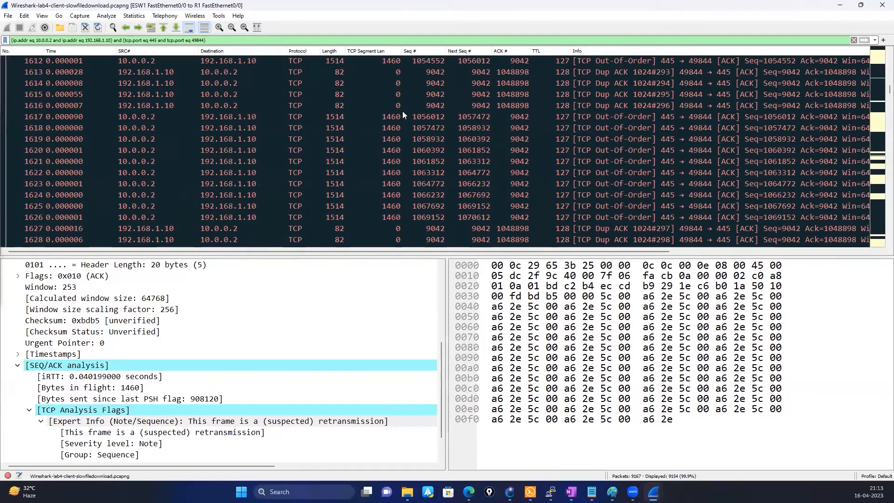
# Step: Examine the out-of-order segments around packets 1617–1624 and the duplicate ACKs that follow, through packet 1943
pyautogui.click(338, 131)
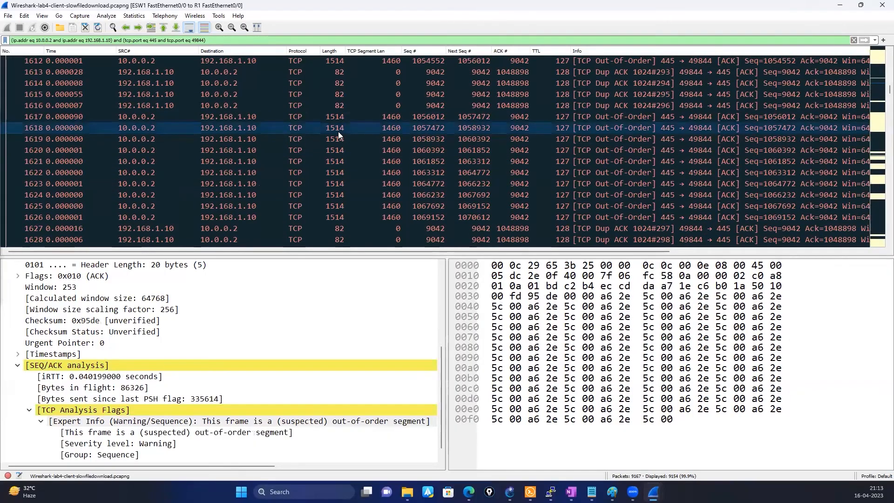
pyautogui.scroll(-1, 305, 280)
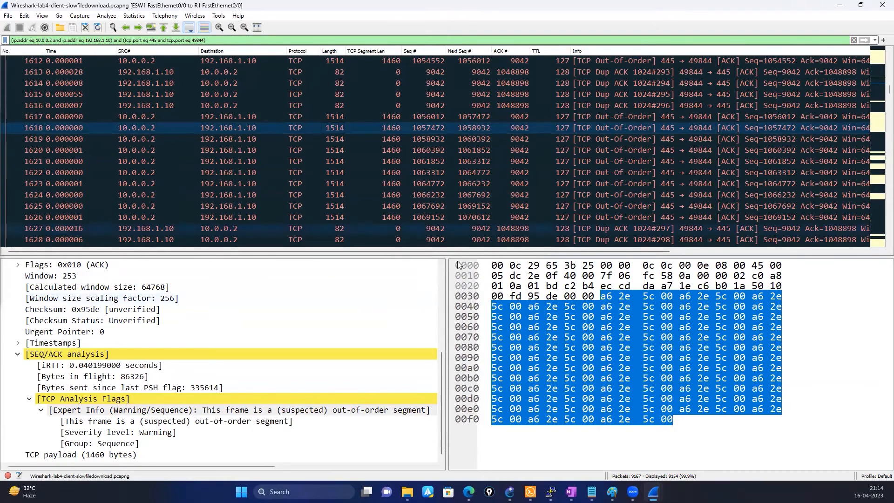
pyautogui.click(459, 118)
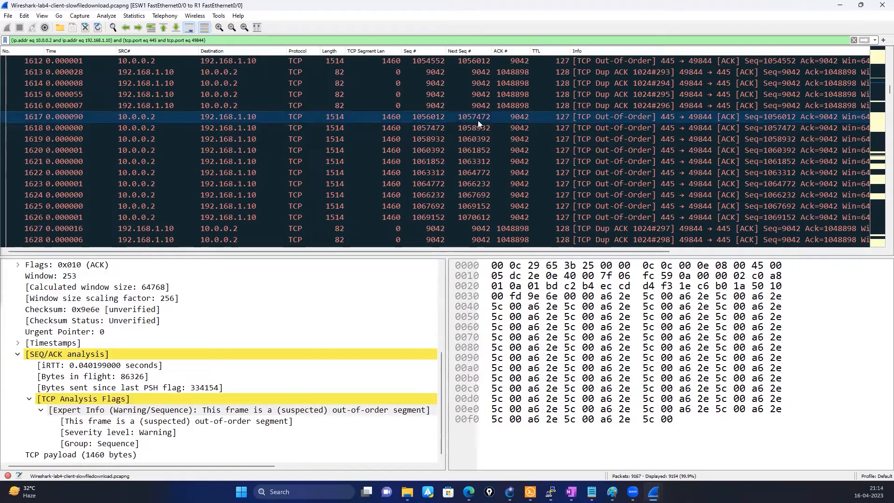
pyautogui.click(451, 198)
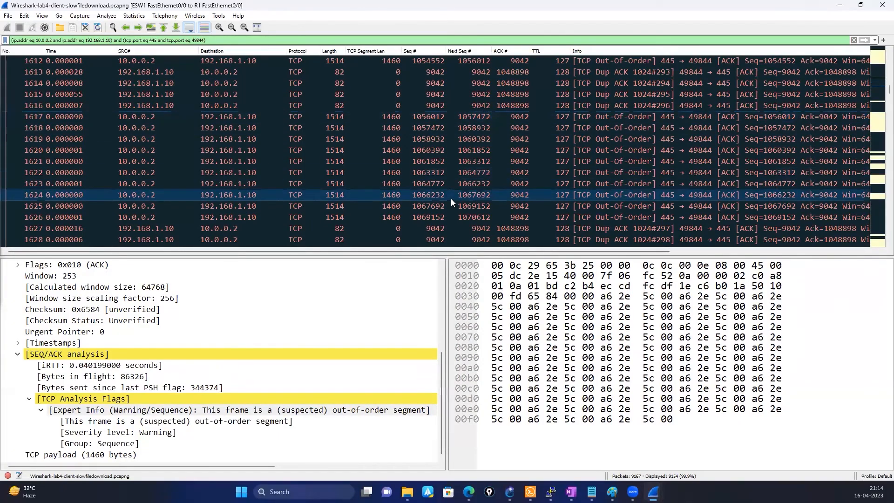
pyautogui.scroll(-8, 451, 198)
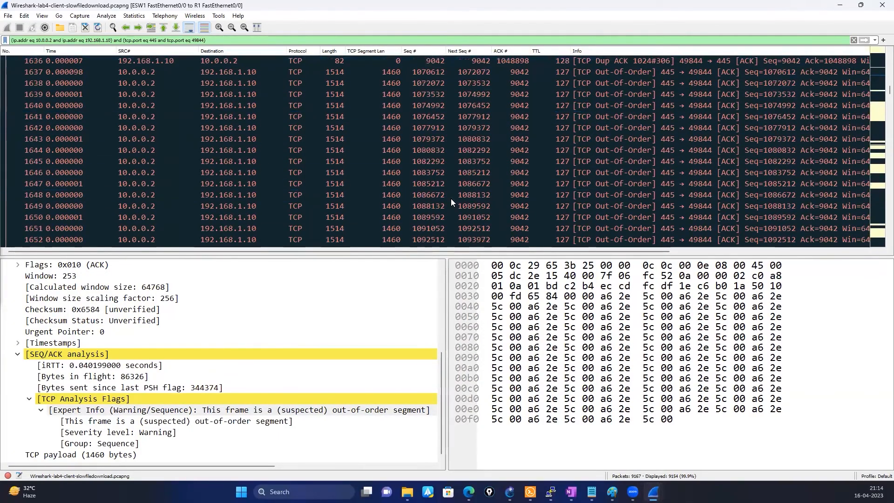
pyautogui.scroll(-12, 451, 200)
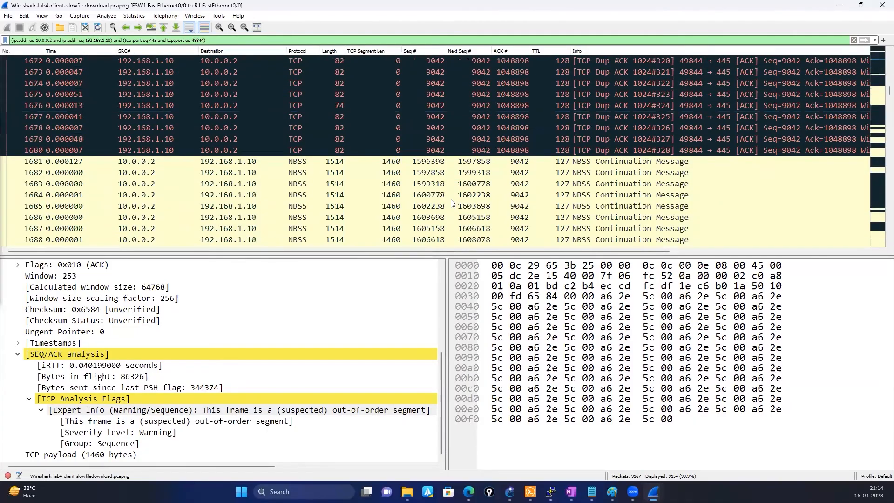
pyautogui.scroll(2, 450, 201)
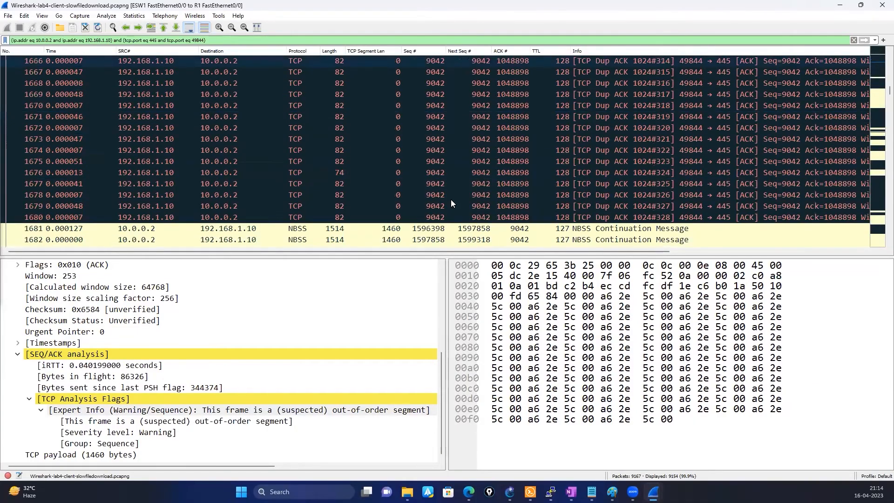
pyautogui.scroll(-20, 442, 195)
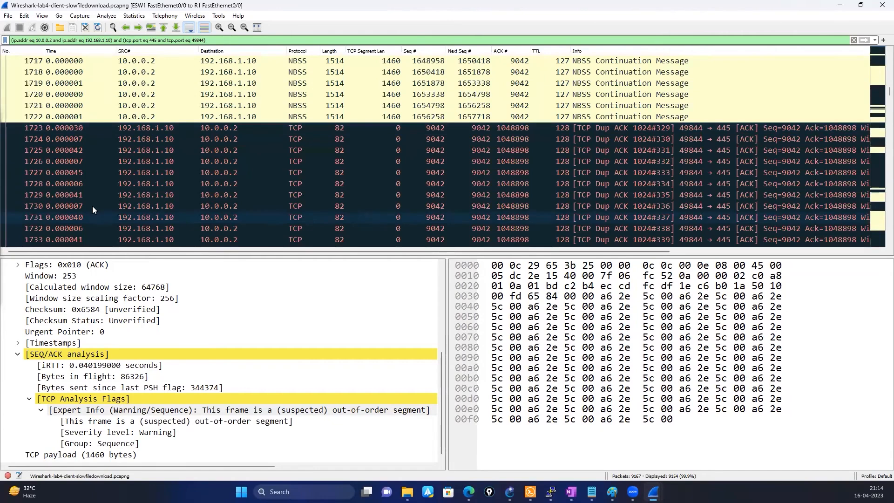
pyautogui.scroll(-20, 83, 198)
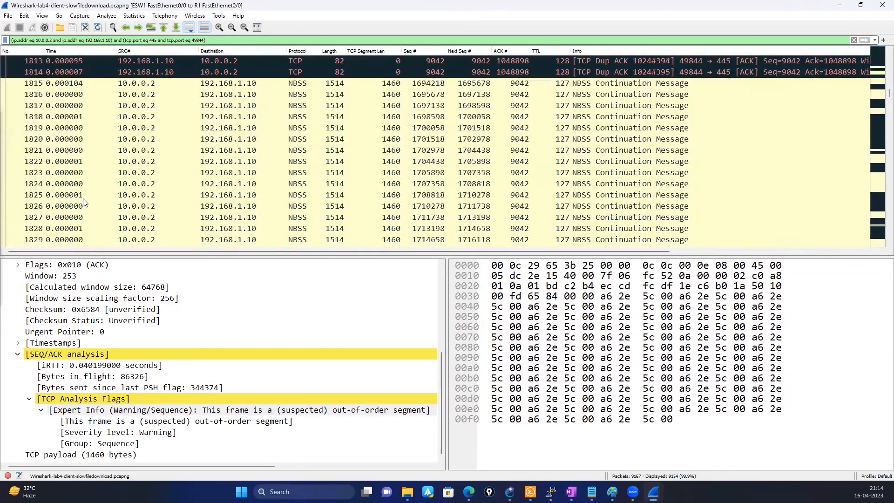
pyautogui.scroll(-13, 73, 190)
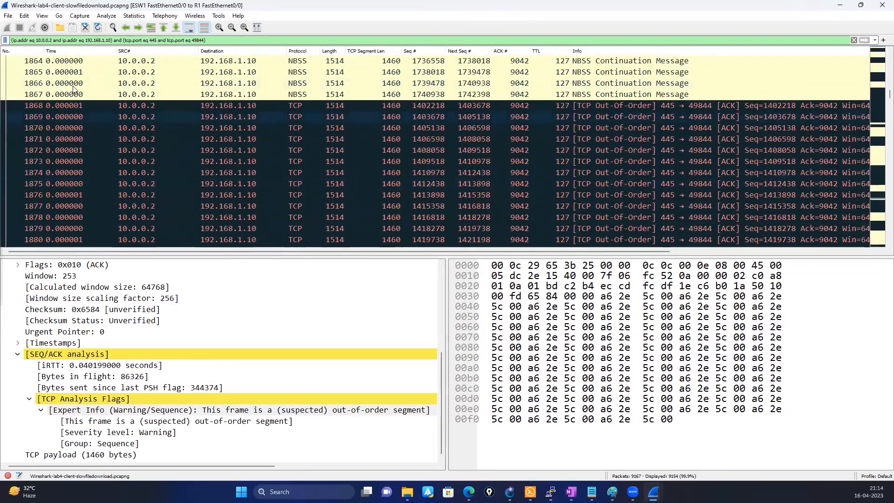
pyautogui.scroll(-16, 73, 194)
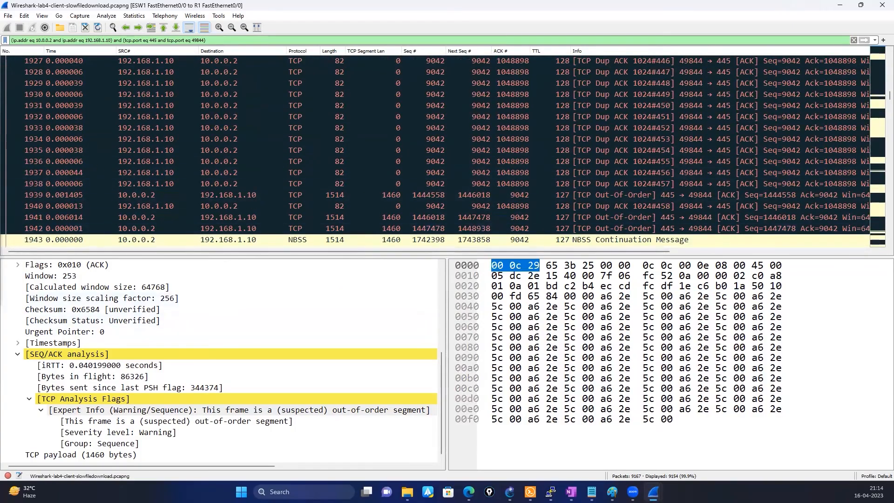
# Step: Sketch two linked routers with arrows looping between them and circle the time values around packets 1937–1943, then clear the annotations
pyautogui.moveTo(285, 283)
pyautogui.mouseDown()
pyautogui.moveTo(307, 315)
pyautogui.moveTo(288, 282)
pyautogui.mouseUp()
pyautogui.moveTo(407, 292)
pyautogui.mouseDown()
pyautogui.moveTo(386, 313)
pyautogui.moveTo(408, 293)
pyautogui.mouseUp()
pyautogui.moveTo(310, 297)
pyautogui.mouseDown()
pyautogui.moveTo(352, 292)
pyautogui.moveTo(391, 309)
pyautogui.mouseUp()
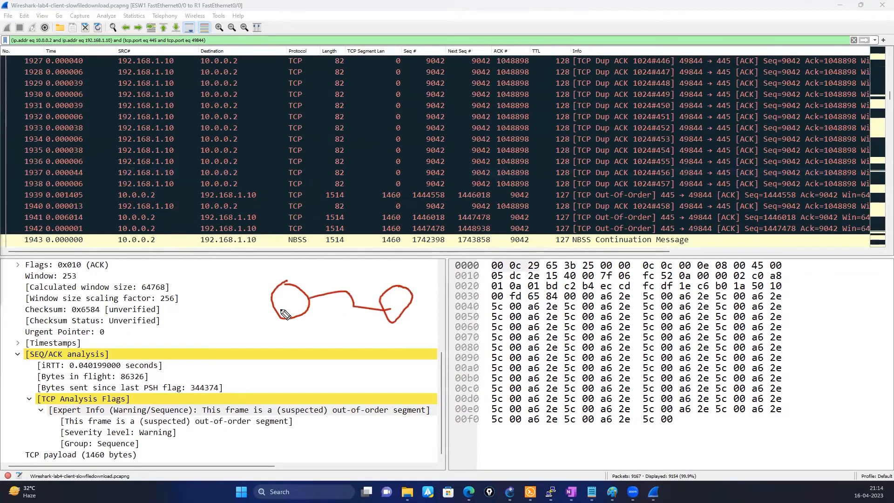
pyautogui.moveTo(290, 298)
pyautogui.mouseDown()
pyautogui.moveTo(285, 312)
pyautogui.moveTo(295, 309)
pyautogui.mouseUp()
pyautogui.moveTo(393, 296); pyautogui.dragTo(395, 309)
pyautogui.moveTo(86, 172)
pyautogui.mouseDown()
pyautogui.moveTo(33, 202)
pyautogui.moveTo(108, 196)
pyautogui.moveTo(95, 177)
pyautogui.mouseUp()
pyautogui.moveTo(270, 294)
pyautogui.mouseDown()
pyautogui.moveTo(336, 250)
pyautogui.moveTo(379, 269)
pyautogui.moveTo(376, 277)
pyautogui.mouseUp()
pyautogui.moveTo(382, 321); pyautogui.dragTo(298, 337)
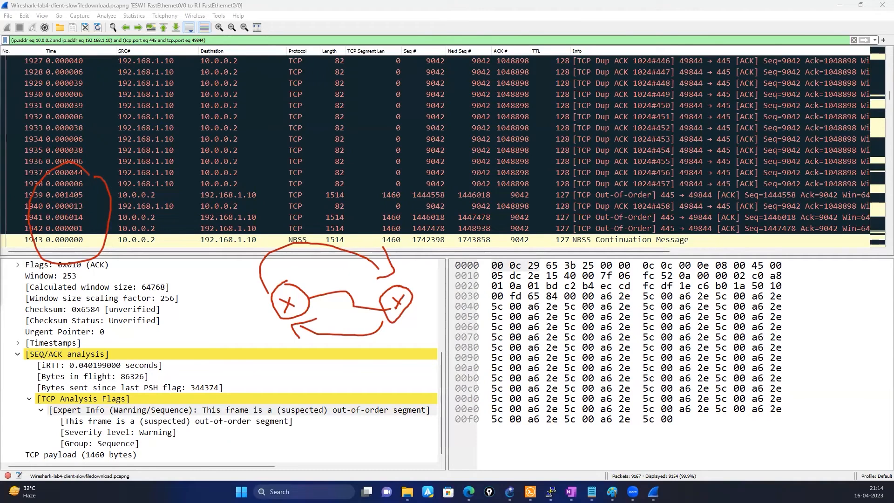
pyautogui.press('Escape')
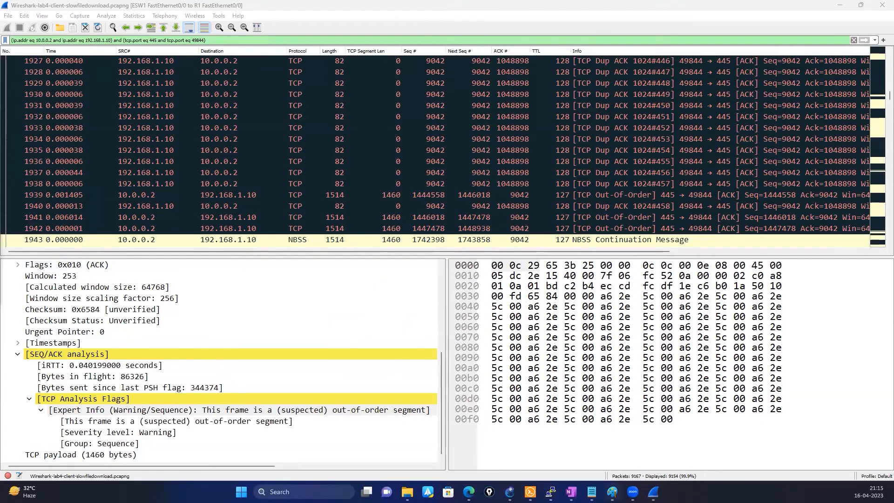
# Step: Switch to Paint and erase everything on the canvas
pyautogui.hotkey('alt', 'Tab')
pyautogui.hotkey('ctrl', 'a')
pyautogui.press('Delete')
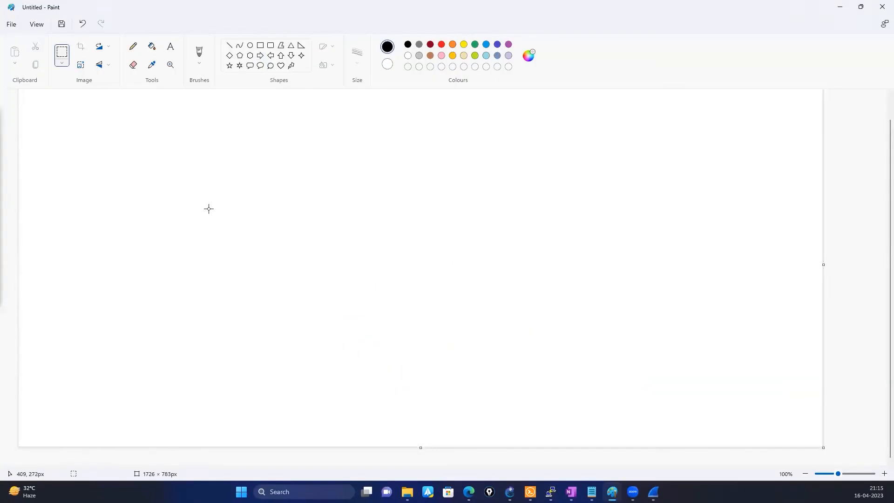
# Step: Draw two rectangles side by side and a third below between them, and connect the lower one to both with straight lines
pyautogui.click(260, 45)
pyautogui.moveTo(234, 121); pyautogui.dragTo(316, 181)
pyautogui.moveTo(468, 114); pyautogui.dragTo(571, 183)
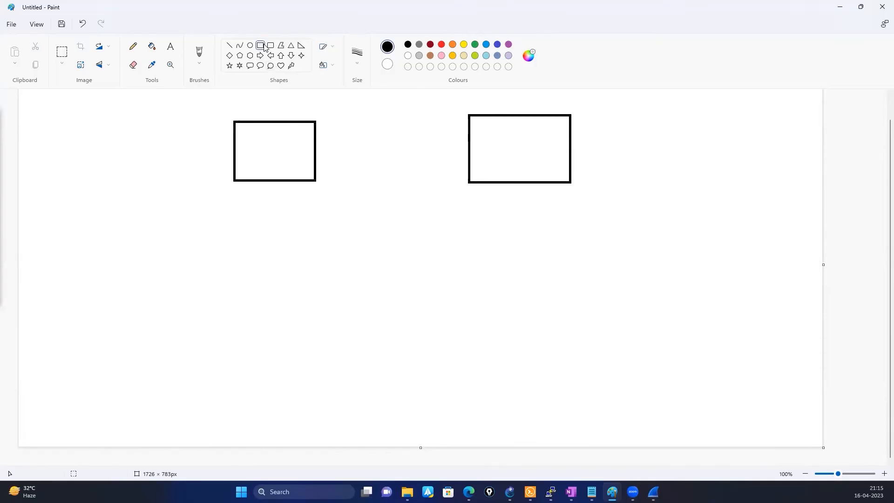
pyautogui.moveTo(344, 228); pyautogui.dragTo(421, 280)
pyautogui.click(468, 264)
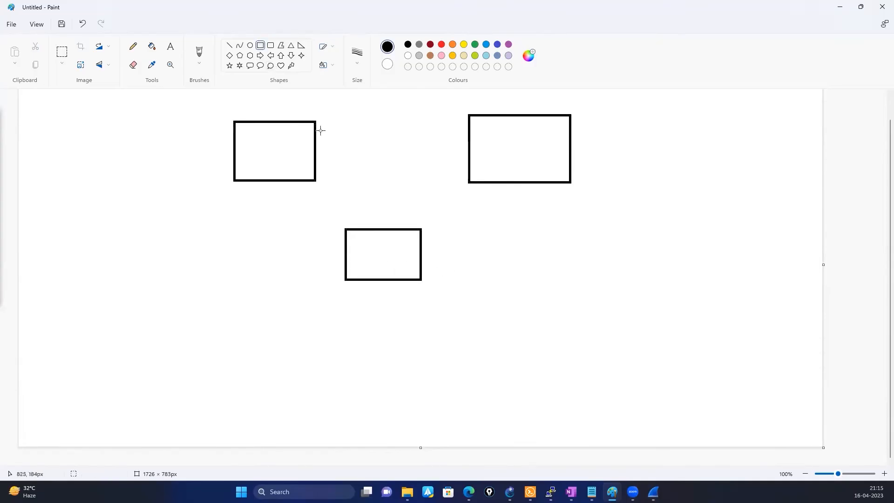
pyautogui.moveTo(296, 178); pyautogui.dragTo(363, 246)
pyautogui.moveTo(417, 242); pyautogui.dragTo(475, 177)
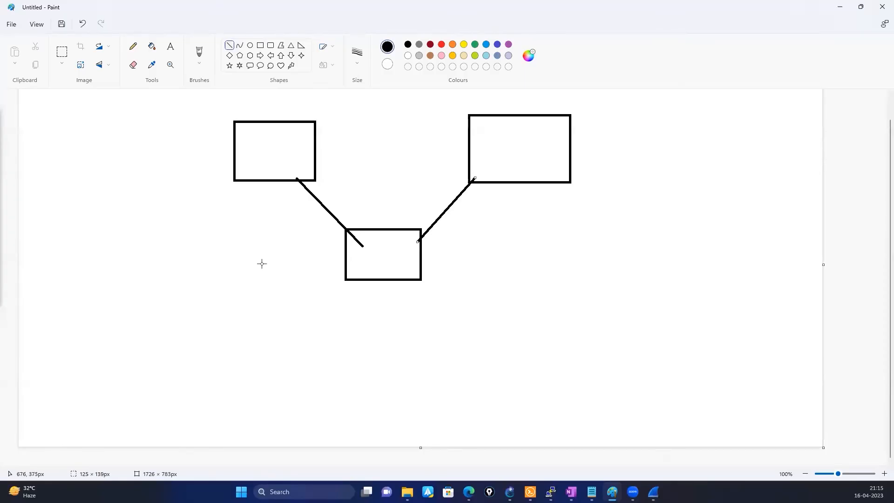
# Step: Draw a rectangle about 228 × 52 px below and to the right of the central box, and start a text label inside it
pyautogui.click(260, 46)
pyautogui.moveTo(474, 321); pyautogui.dragTo(581, 345)
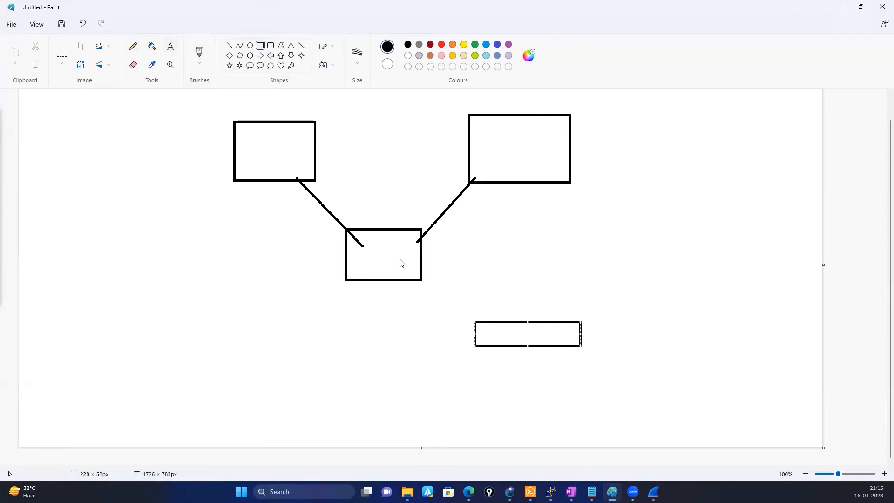
pyautogui.click(494, 335)
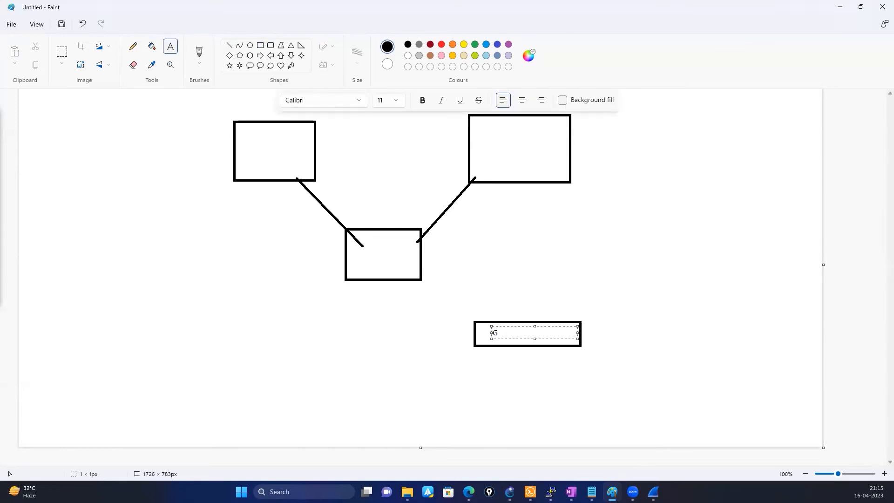
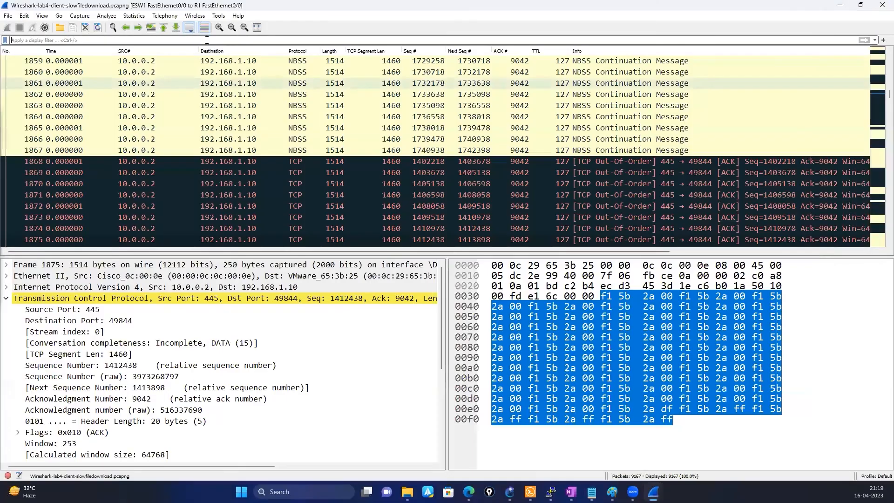
# Step: In Wireshark, apply the display filter tcp.analysis.retransmission and expand the Internet Protocol Version 4 details of packet 2413
pyautogui.write('tcp.analysis.retransmission')
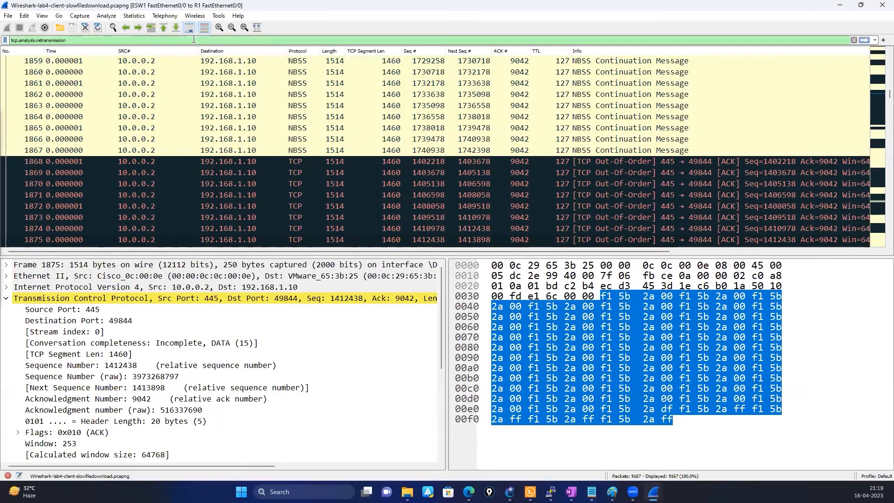
pyautogui.press('Return')
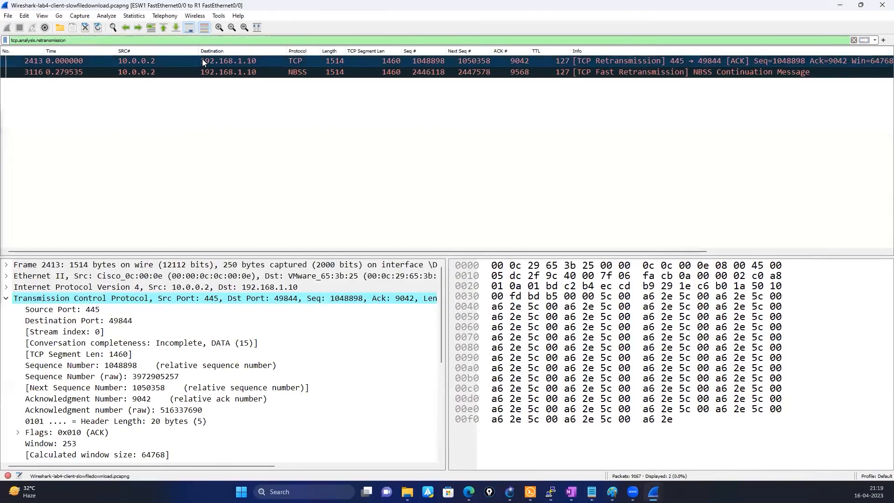
pyautogui.click(8, 287)
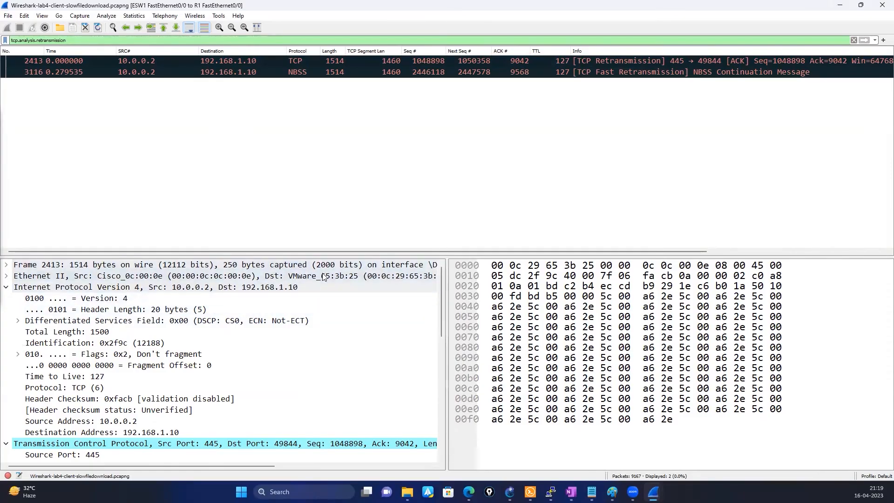
# Step: Circle packet 2413's destination MAC address with an arrow marked PA, and switch to the Paint network diagram with the annotations cleared
pyautogui.moveTo(330, 270)
pyautogui.mouseDown()
pyautogui.moveTo(280, 298)
pyautogui.moveTo(376, 241)
pyautogui.mouseUp()
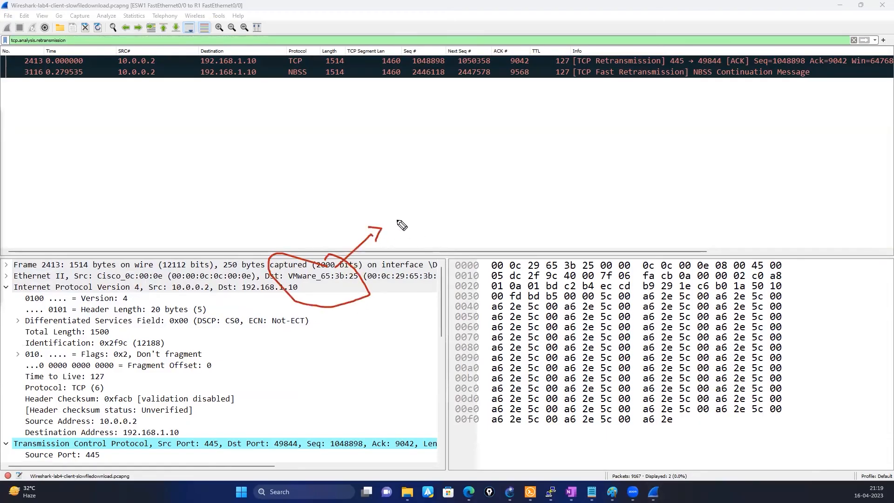
pyautogui.moveTo(400, 241)
pyautogui.mouseDown()
pyautogui.moveTo(395, 218)
pyautogui.moveTo(398, 230)
pyautogui.moveTo(428, 226)
pyautogui.moveTo(434, 216)
pyautogui.mouseUp()
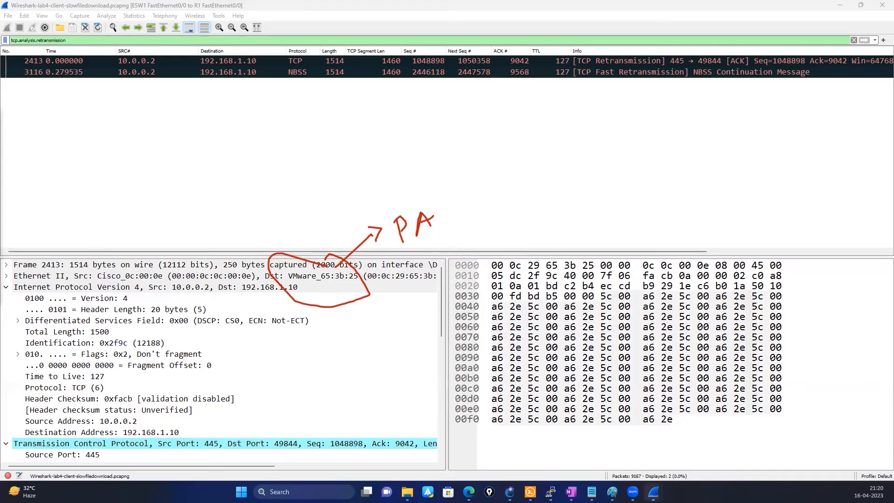
pyautogui.moveTo(653, 492)
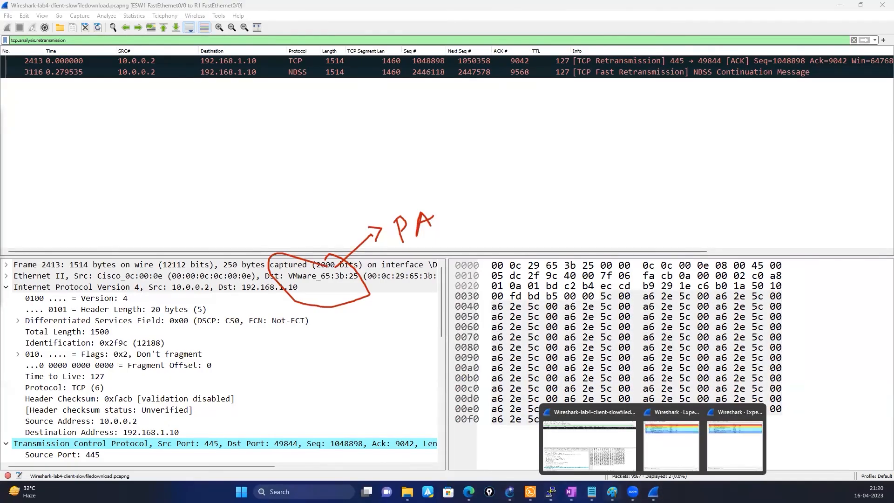
pyautogui.click(611, 492)
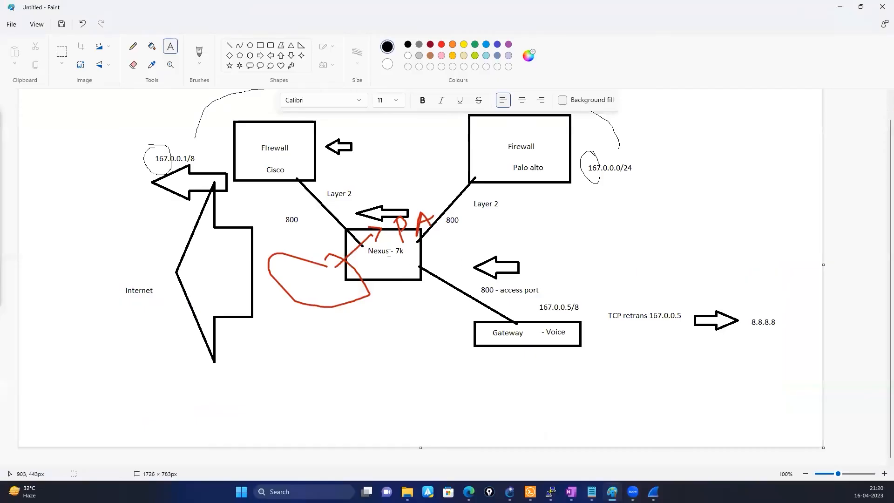
pyautogui.press('Escape')
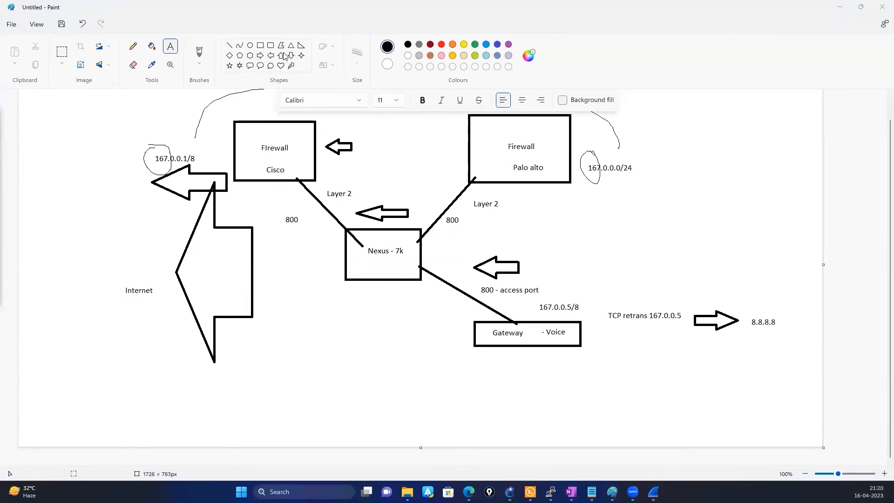
# Step: Draw a right-pointing arrow about 195 × 44 px from the Cisco firewall side towards the Palo Alto firewall
pyautogui.click(260, 56)
pyautogui.moveTo(367, 168); pyautogui.dragTo(458, 187)
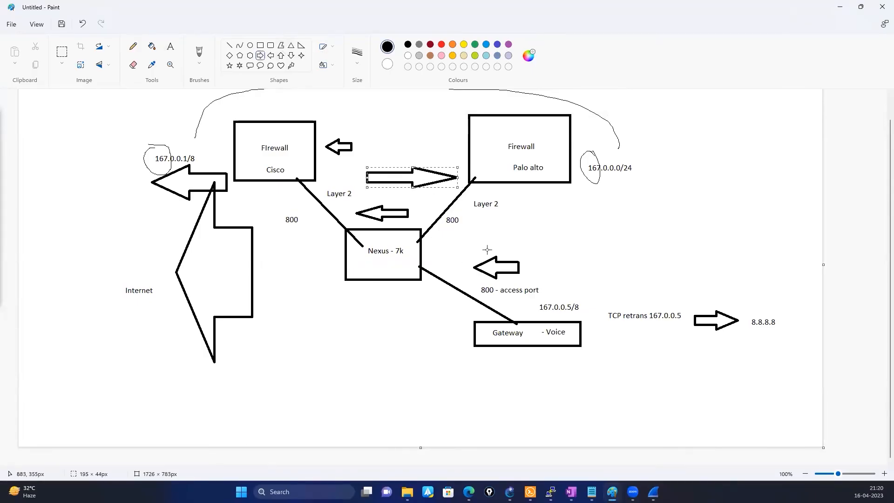
pyautogui.moveTo(446, 230)
pyautogui.mouseDown()
pyautogui.moveTo(467, 272)
pyautogui.moveTo(454, 257)
pyautogui.mouseUp()
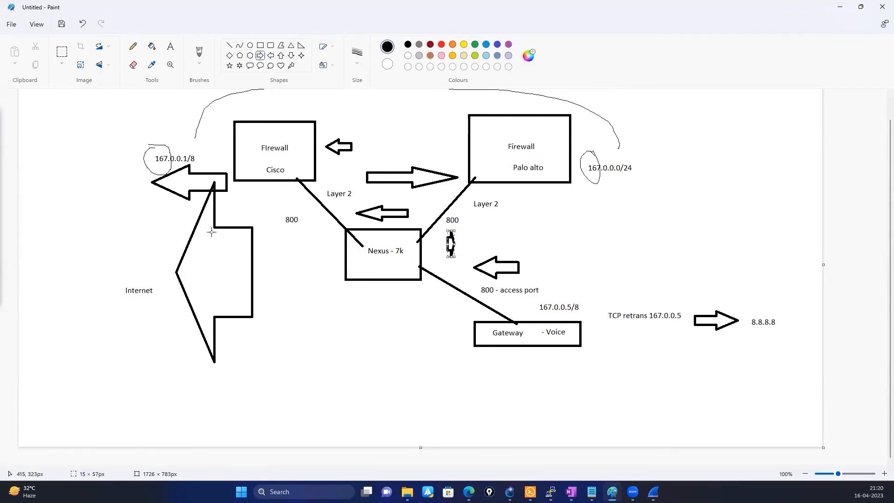
pyautogui.click(82, 24)
# Step: Circle the right-pointing arrow between the firewalls with the pencil and trace a black path from the Gateway to the Palo Alto firewall
pyautogui.click(133, 47)
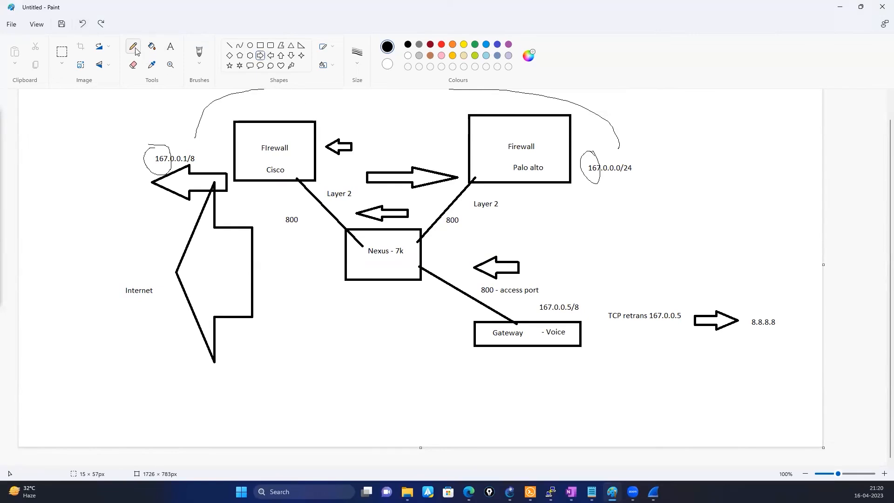
pyautogui.moveTo(429, 144); pyautogui.dragTo(353, 149)
pyautogui.moveTo(362, 181); pyautogui.dragTo(416, 145)
pyautogui.moveTo(532, 329)
pyautogui.mouseDown()
pyautogui.moveTo(512, 322)
pyautogui.moveTo(492, 189)
pyautogui.moveTo(502, 179)
pyautogui.mouseUp()
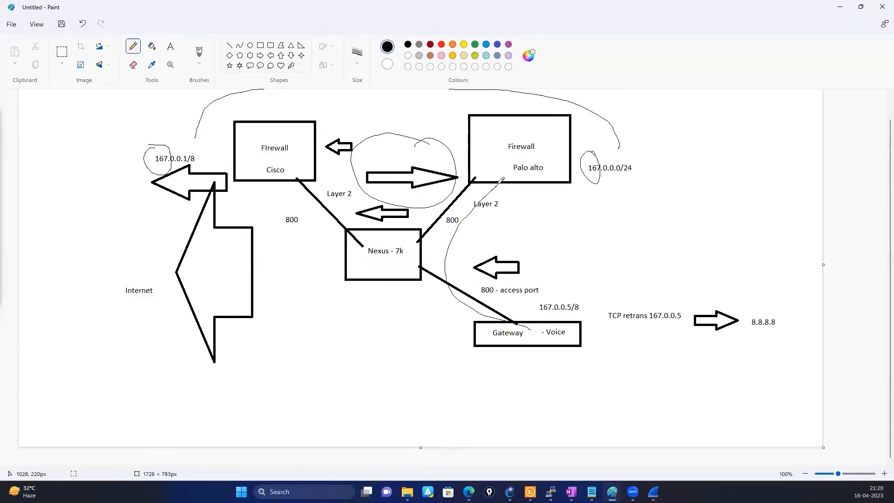
# Step: Trace a red path from the Gateway through the Nexus 7k to the Cisco firewall, and switch back to the Wireshark capture
pyautogui.click(441, 44)
pyautogui.moveTo(522, 334)
pyautogui.mouseDown()
pyautogui.moveTo(436, 379)
pyautogui.moveTo(365, 347)
pyautogui.moveTo(372, 240)
pyautogui.moveTo(264, 145)
pyautogui.mouseUp()
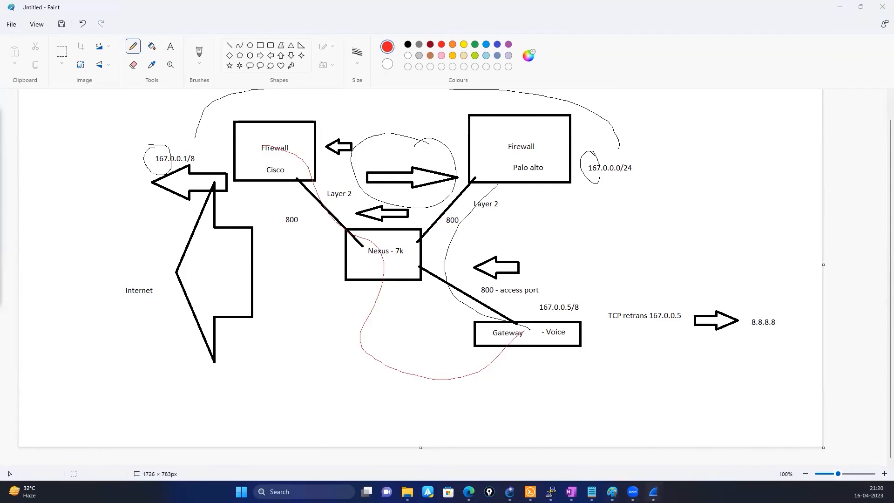
pyautogui.moveTo(653, 491)
pyautogui.click(567, 436)
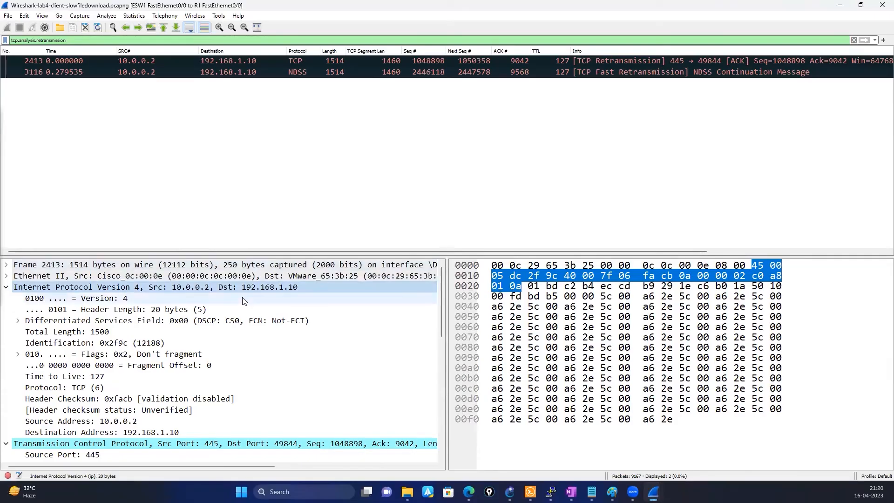
# Step: Examine the IPv4 and TCP header fields of retransmission packet 2413
pyautogui.scroll(-10, 177, 331)
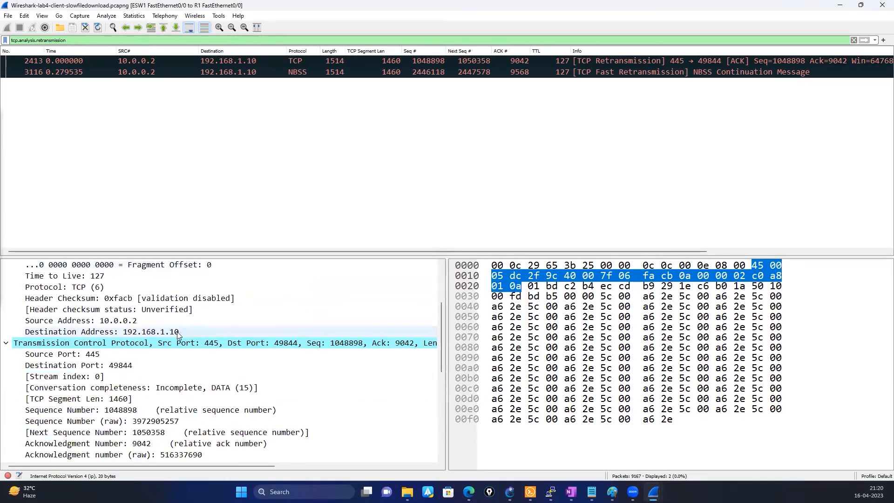
pyautogui.scroll(10, 177, 331)
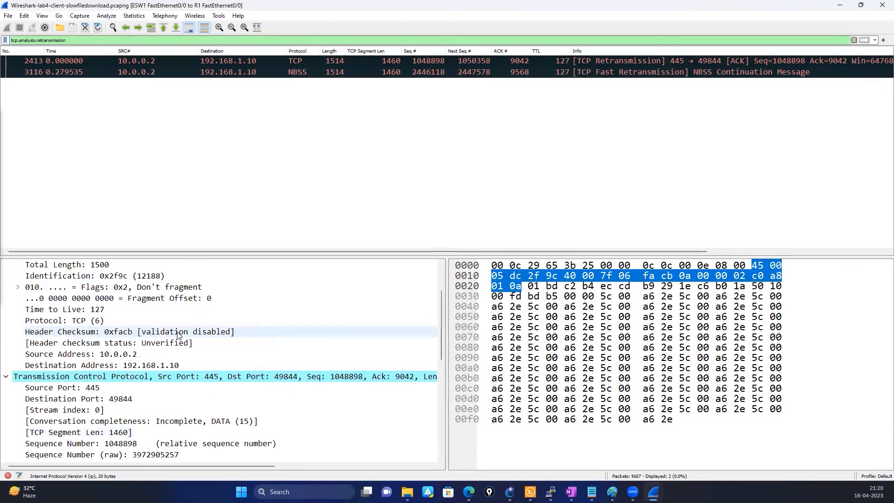
pyautogui.click(292, 65)
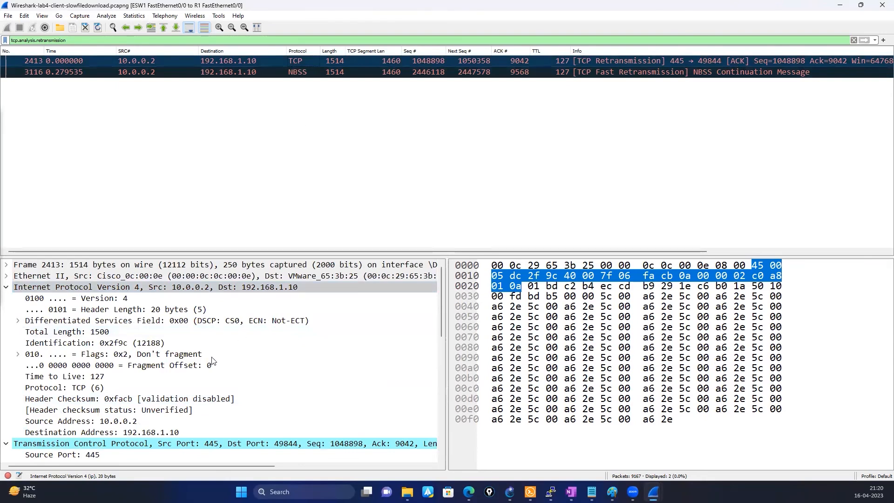
pyautogui.scroll(-9, 209, 359)
pyautogui.scroll(6, 207, 357)
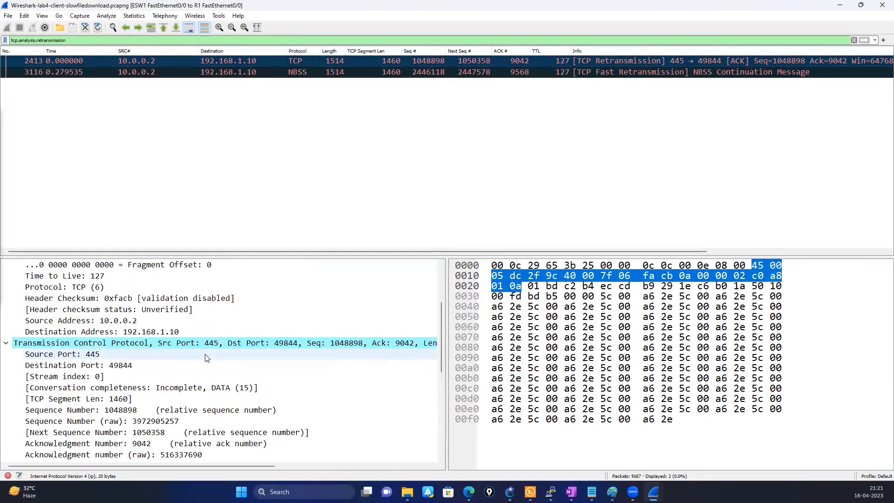
pyautogui.scroll(3, 207, 357)
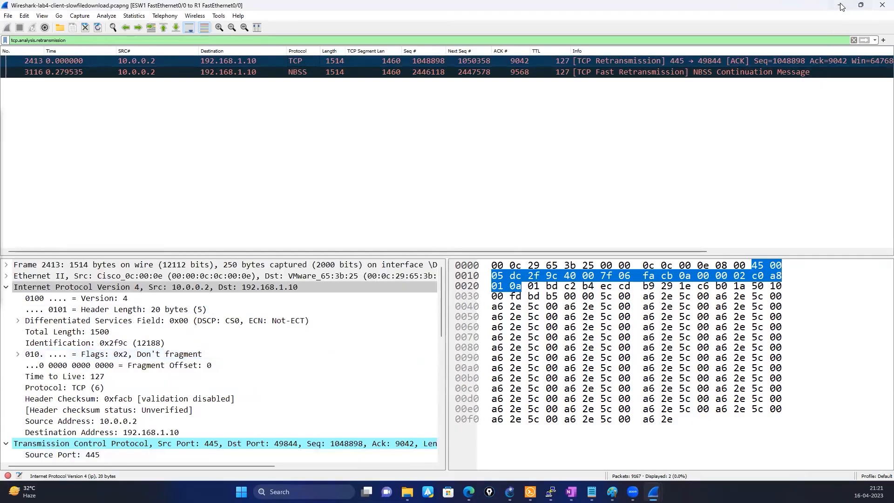
# Step: Switch to the Notepad notes, copy the filter text tcp.analysis.flags, and minimize the notes
pyautogui.hotkey('alt', 'Tab')
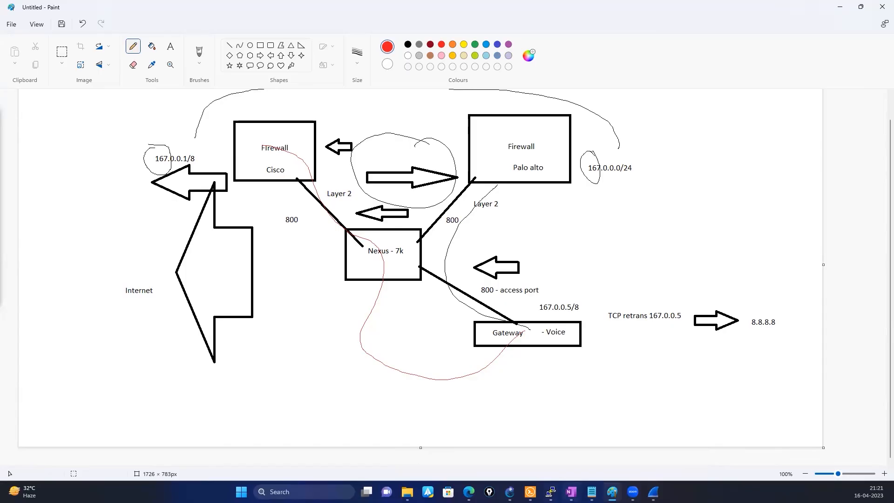
pyautogui.click(591, 492)
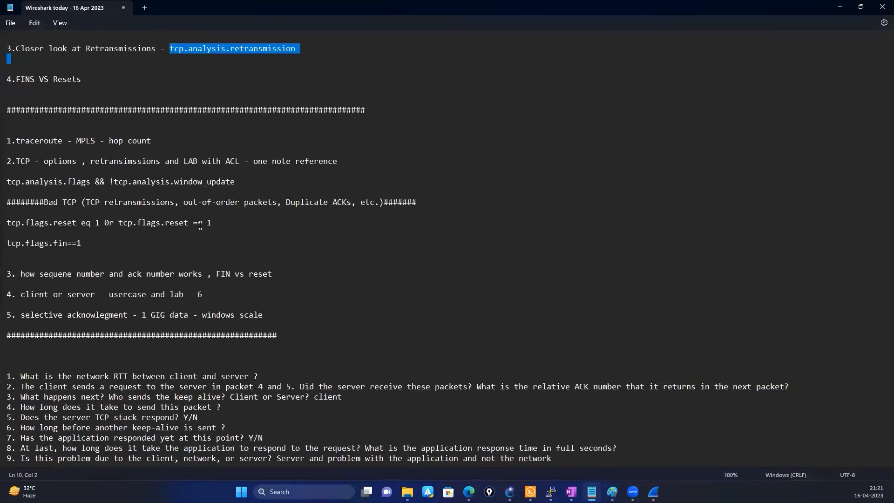
pyautogui.tripleClick(9, 182)
pyautogui.click(63, 181)
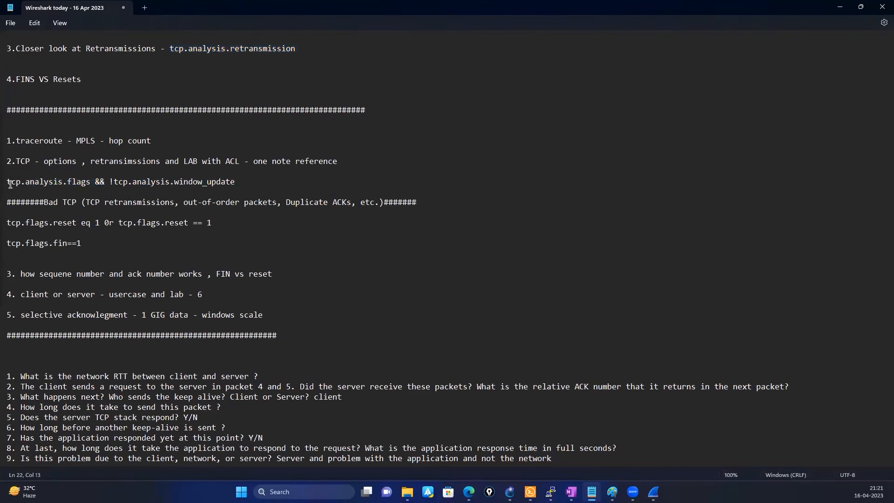
pyautogui.moveTo(8, 182); pyautogui.dragTo(87, 182)
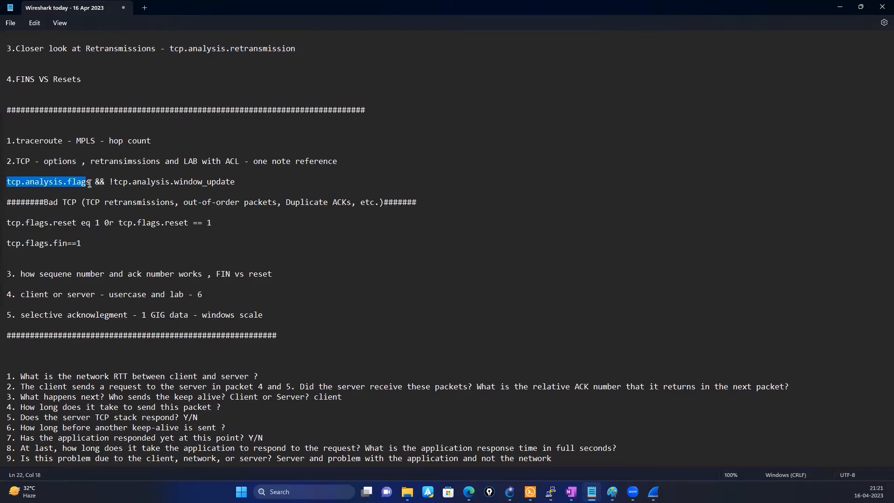
pyautogui.rightClick(69, 181)
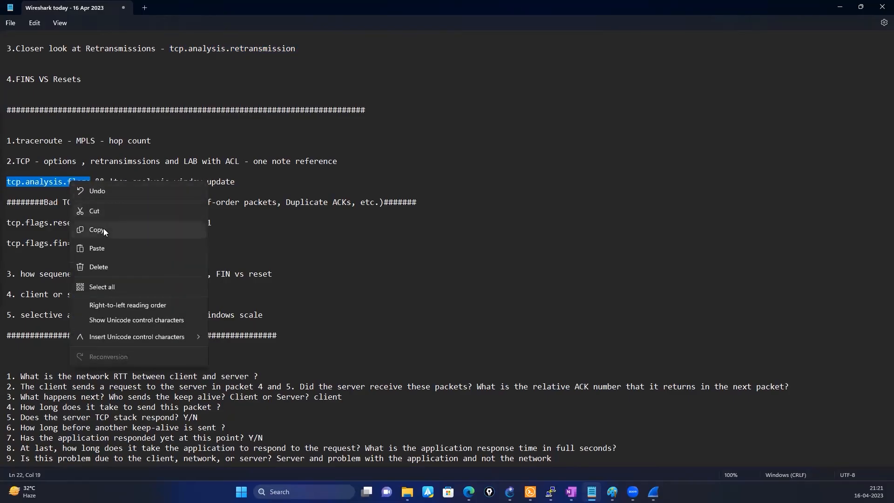
pyautogui.click(103, 228)
pyautogui.click(840, 7)
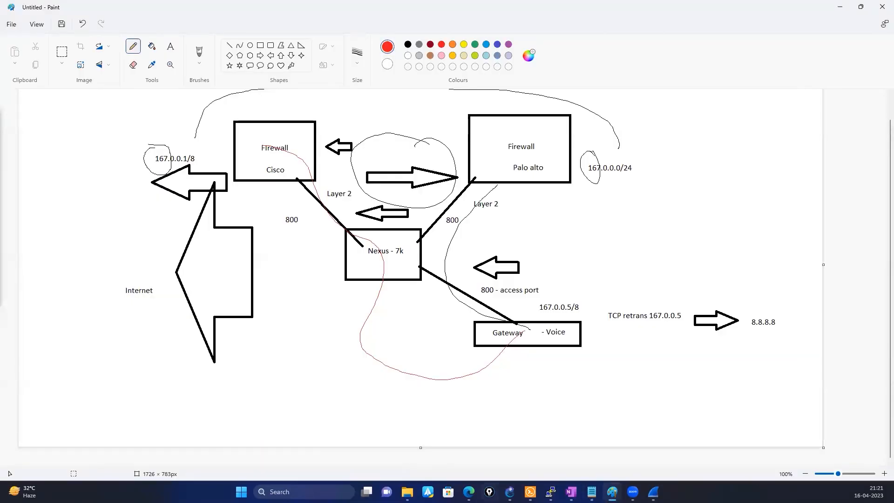
# Step: Return to the slow file download capture in Wireshark, replace the display filter with tcp.analysis.flags, and maximize the window
pyautogui.click(653, 491)
pyautogui.click(622, 459)
pyautogui.click(845, 38)
pyautogui.click(853, 40)
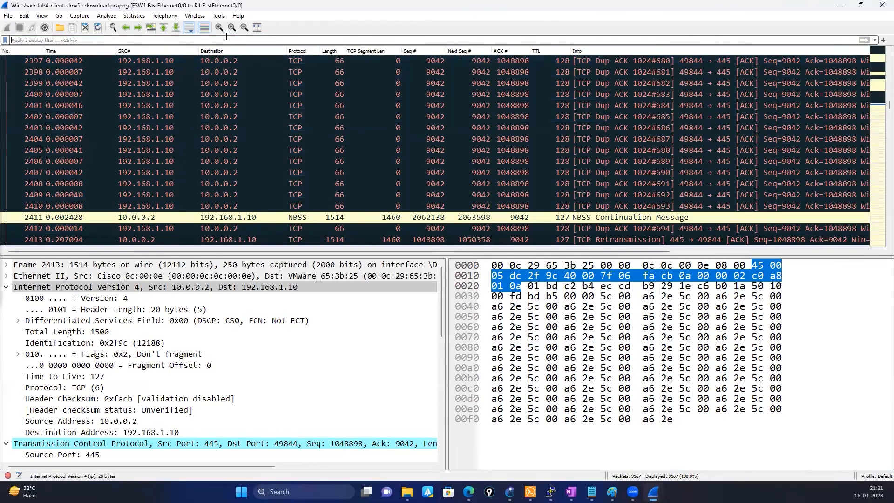
pyautogui.hotkey('ctrl', 'v')
pyautogui.press('Return')
pyautogui.scroll(-20, 164, 150)
pyautogui.scroll(-20, 164, 152)
pyautogui.scroll(20, 162, 147)
pyautogui.scroll(20, 161, 149)
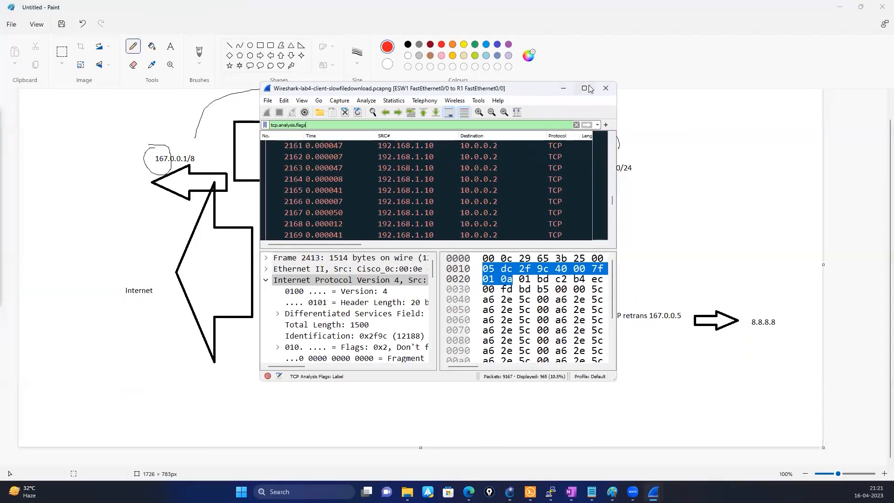
pyautogui.click(586, 87)
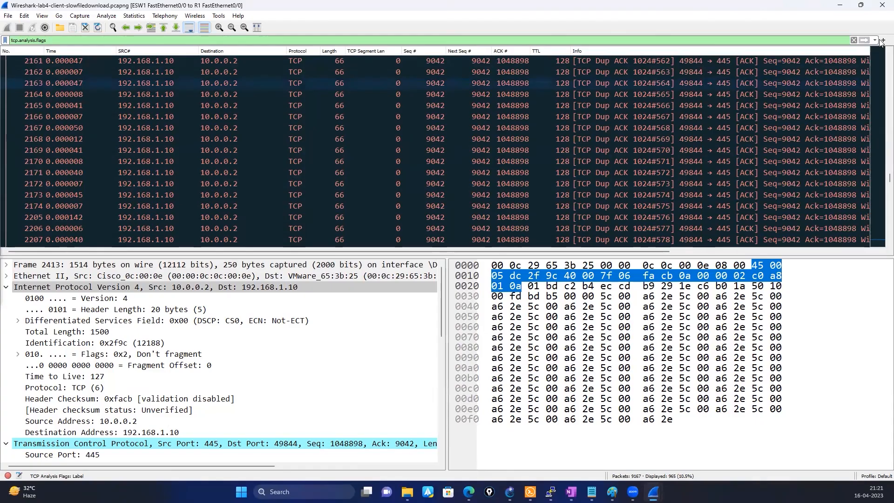
# Step: Save the tcp.analysis.flags filter as a filter button labelled Bad TCP, clear the filter, and reapply it with that button
pyautogui.click(882, 40)
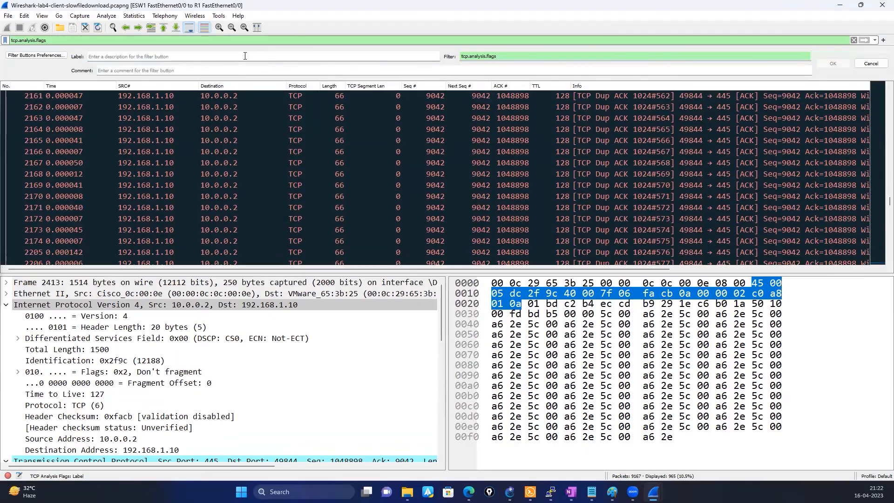
pyautogui.write('BAd TCP')
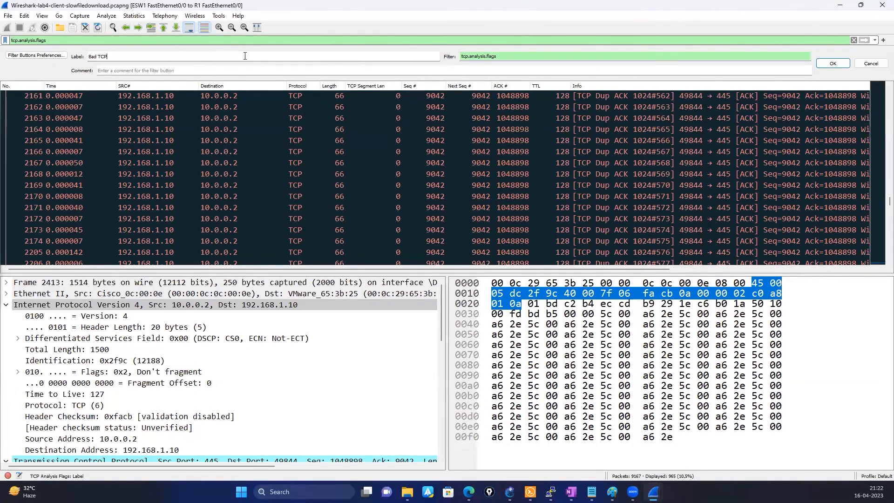
pyautogui.press('Return')
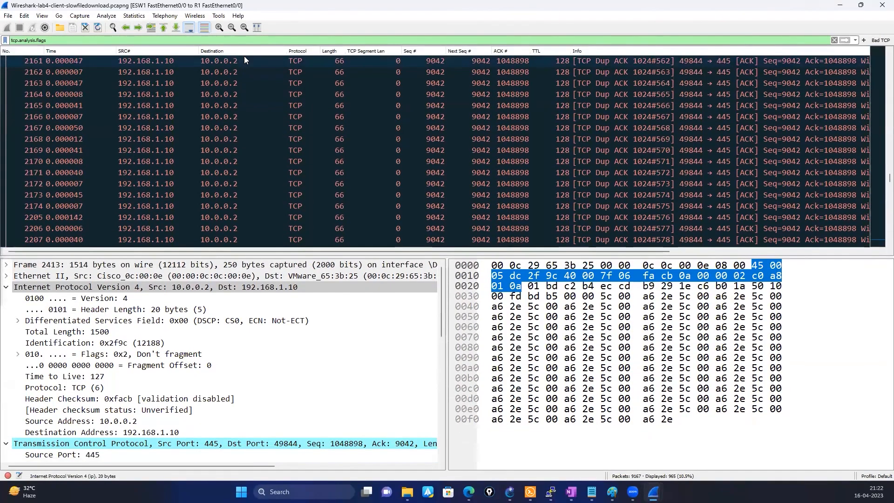
pyautogui.click(834, 40)
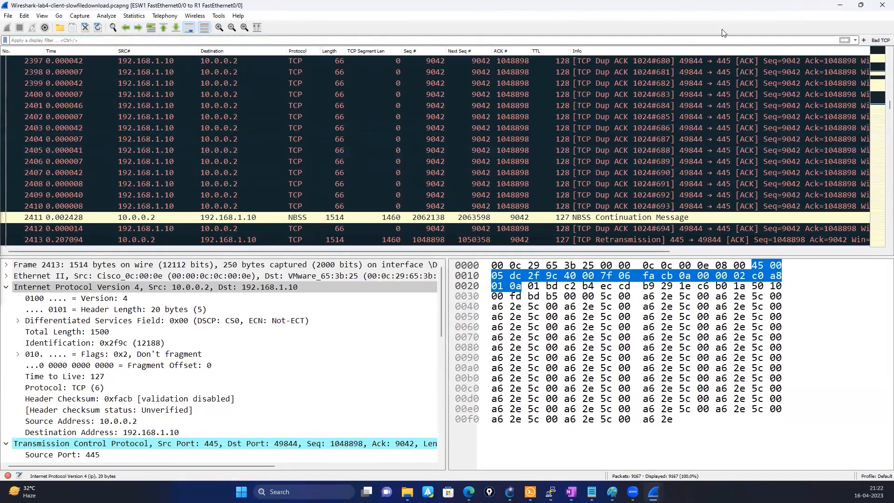
pyautogui.click(880, 41)
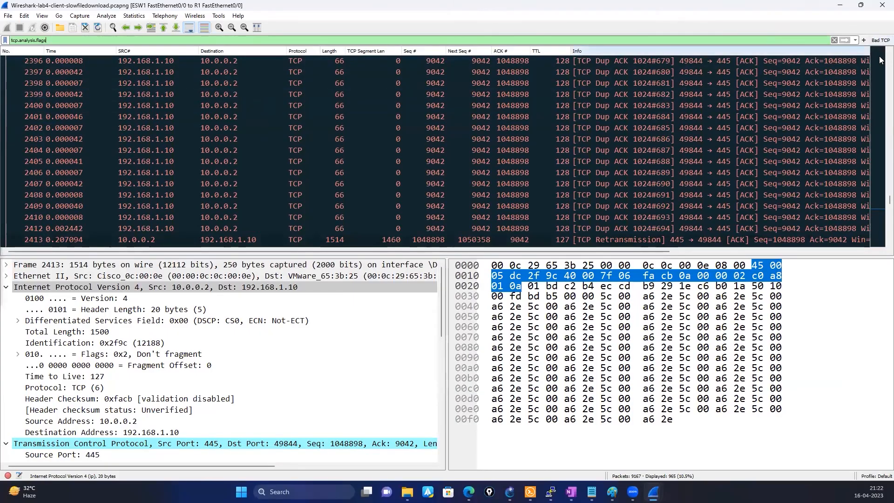
# Step: Remove the Bad TCP filter button and clear the display filter
pyautogui.rightClick(877, 43)
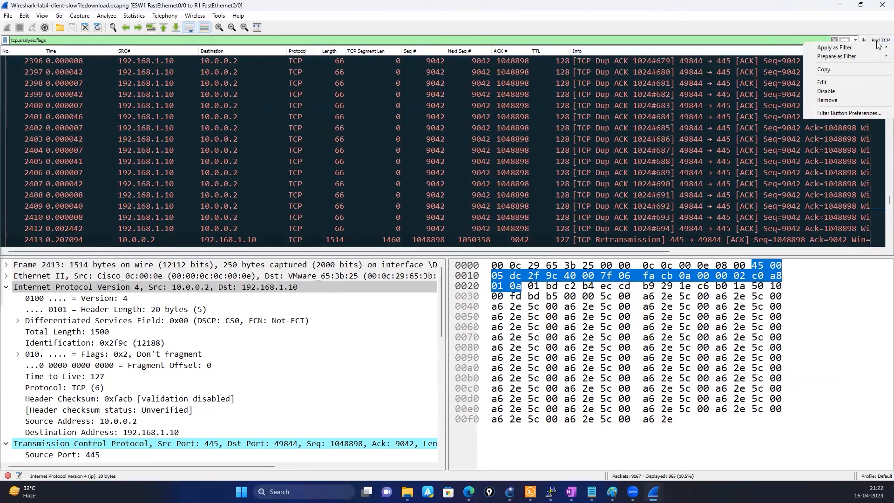
pyautogui.click(838, 113)
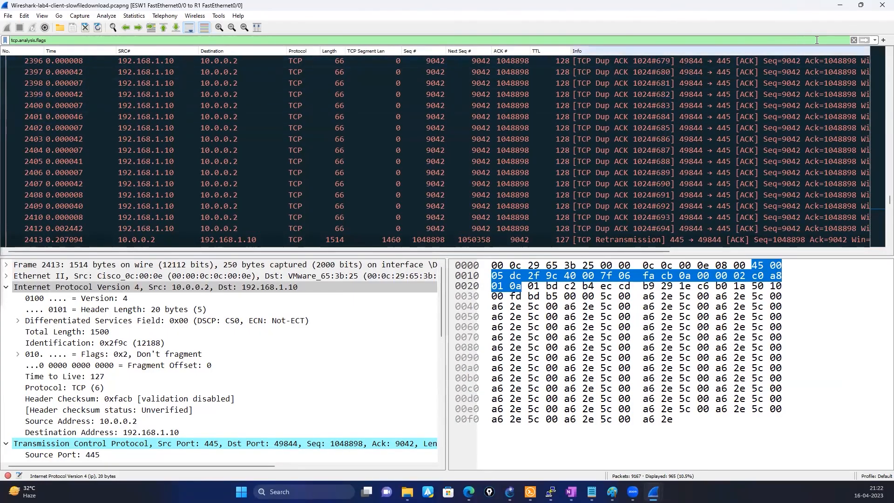
pyautogui.click(854, 41)
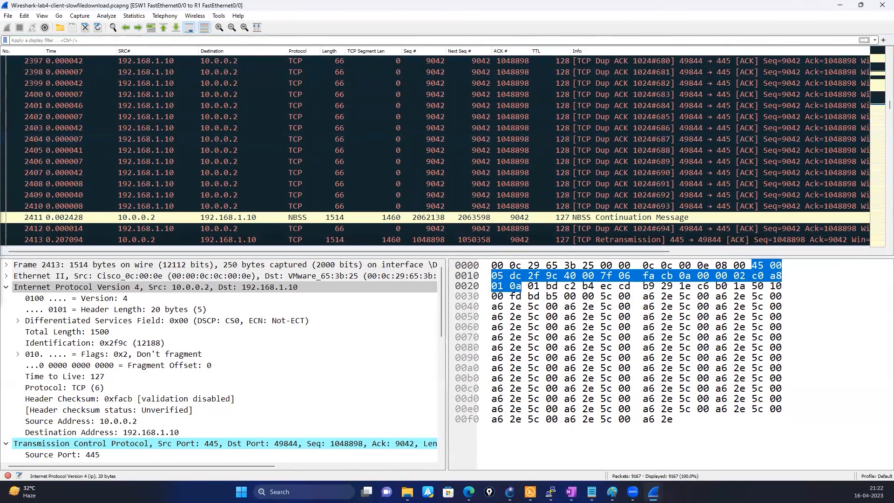
# Step: Switch to the Notepad notes and copy the nine numbered questions at the end, from network RTT to the problem's cause
pyautogui.click(591, 492)
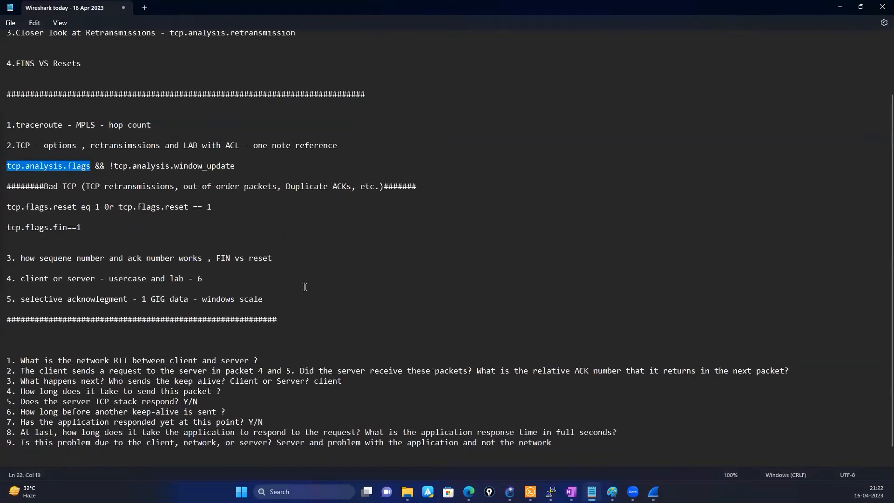
pyautogui.scroll(-1, 303, 285)
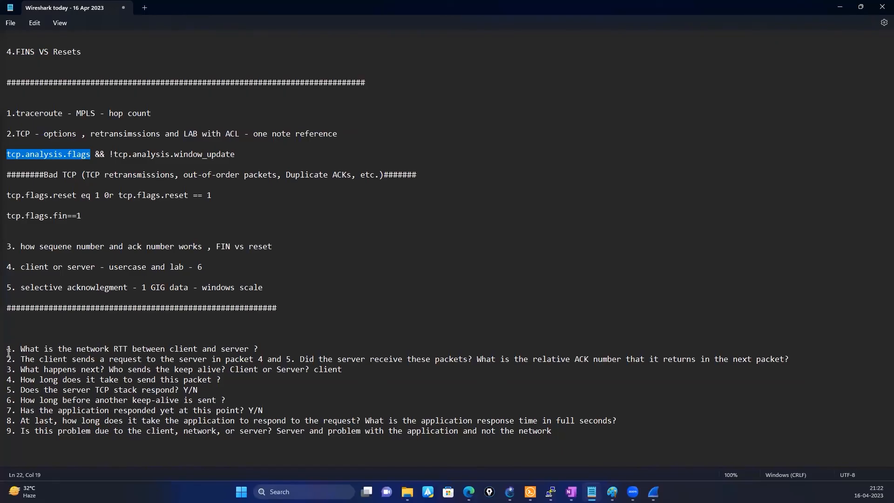
pyautogui.click(272, 330)
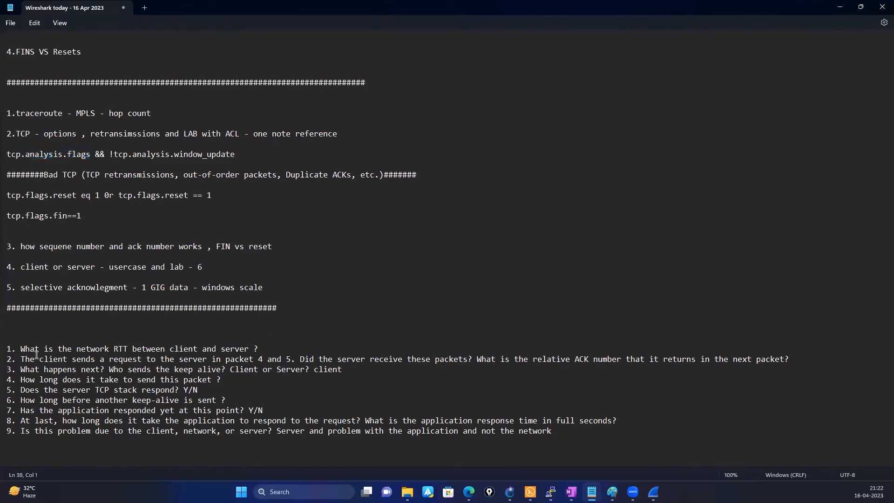
pyautogui.moveTo(8, 348); pyautogui.dragTo(578, 439)
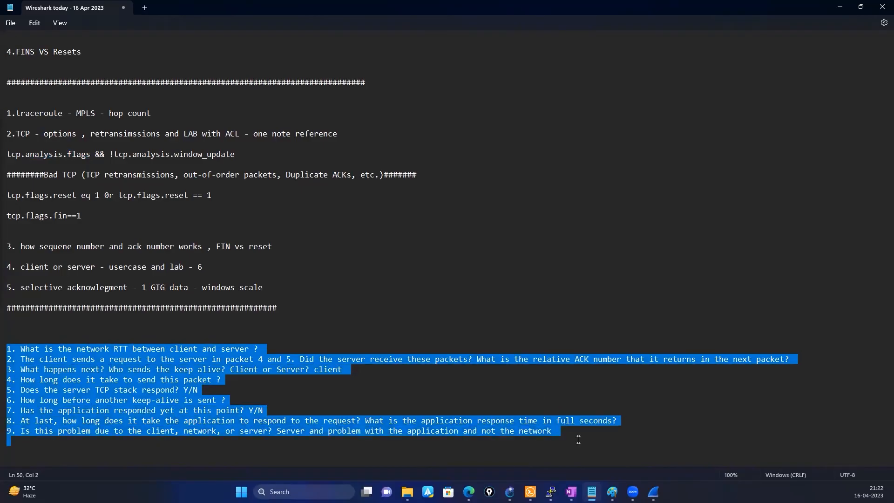
pyautogui.rightClick(233, 367)
pyautogui.click(237, 218)
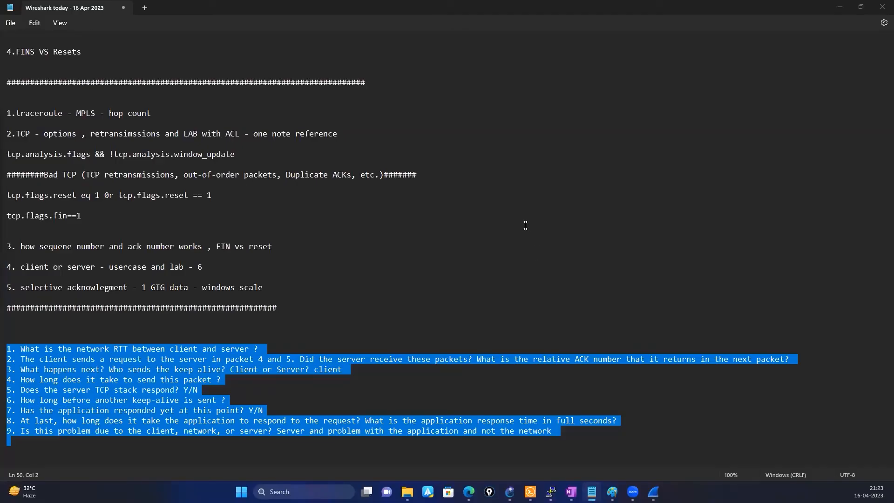
pyautogui.click(620, 176)
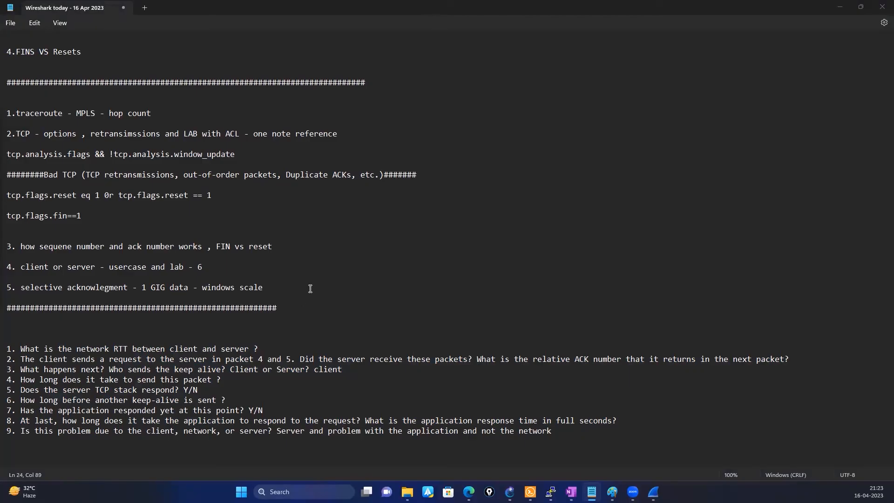
pyautogui.scroll(1, 310, 288)
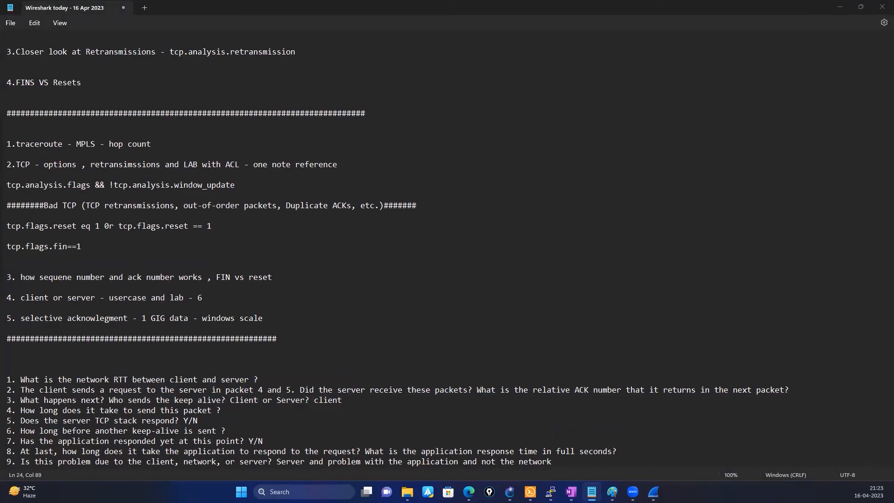
# Step: Switch to the traceroute_MPLS.cap capture in Wireshark and maximize its window
pyautogui.hotkey('alt', 'Tab')
pyautogui.hotkey('alt', 'Tab')
pyautogui.moveTo(893, 108); pyautogui.dragTo(537, 108)
pyautogui.press('super+Up')
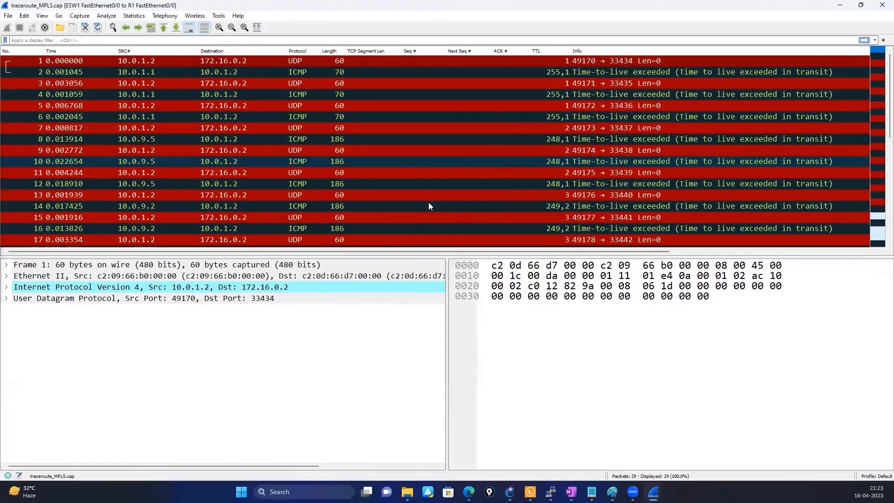
# Step: Look through the traceroute packets and select packet 25, the first UDP probe sent to 172.16.0.2 with a TTL of 5
pyautogui.scroll(-4, 429, 203)
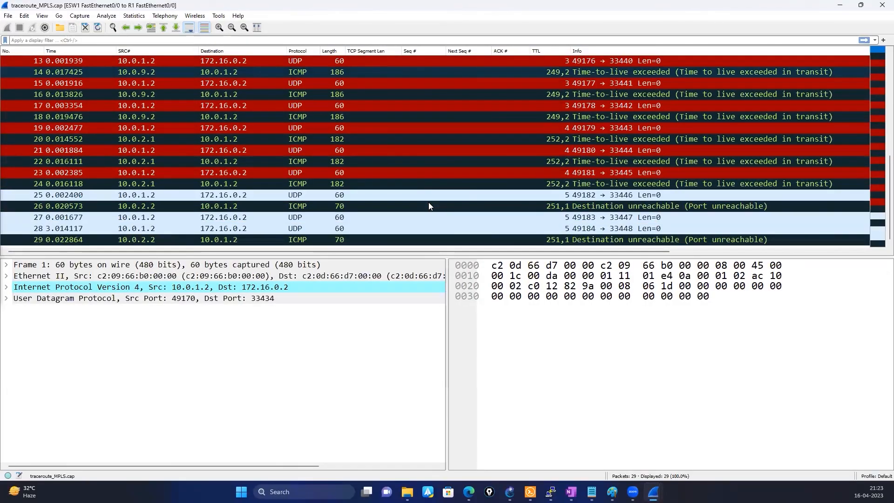
pyautogui.scroll(4, 407, 191)
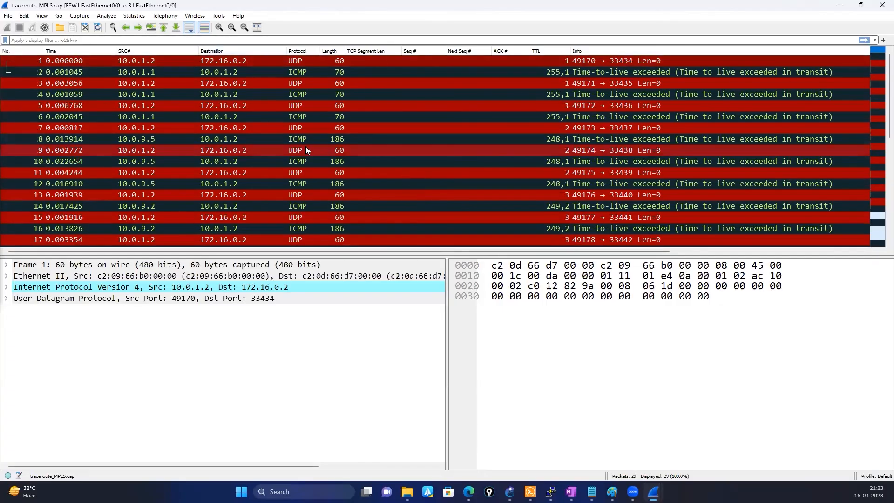
pyautogui.scroll(-4, 306, 150)
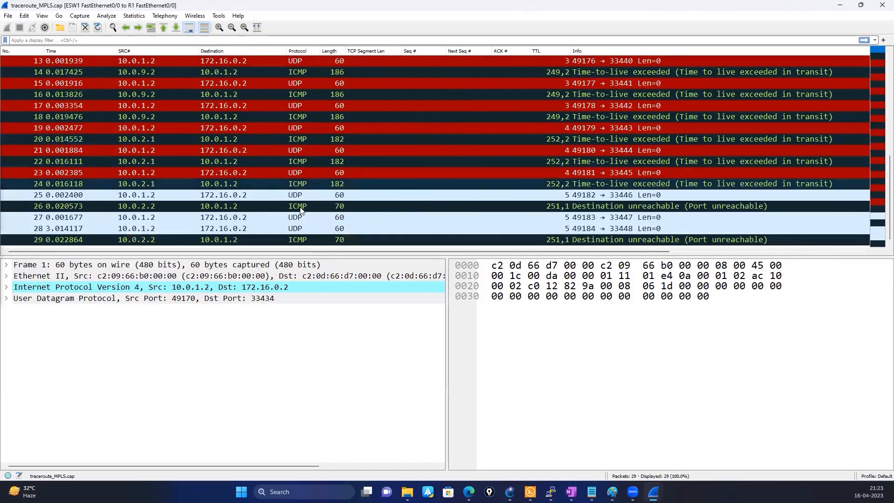
pyautogui.click(138, 196)
pyautogui.click(209, 195)
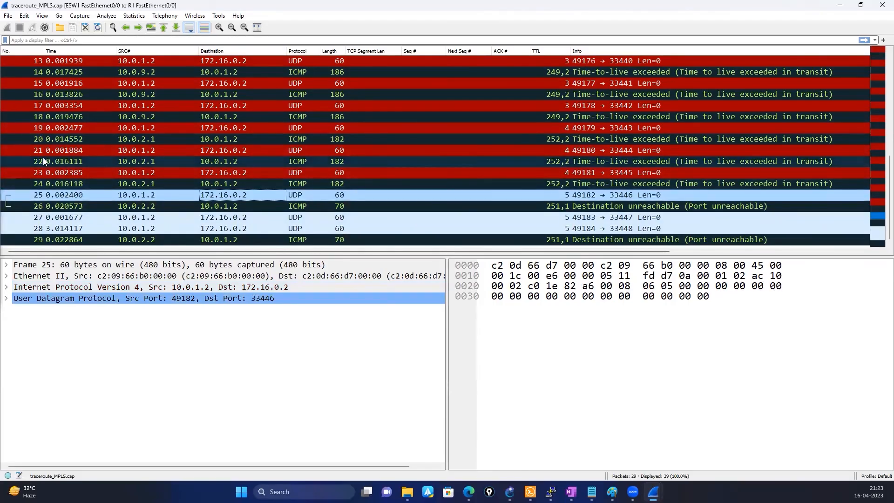
# Step: Circle the TTL values of the UDP probes in packets 23 to 28 with the red screen pen
pyautogui.hotkey('ctrl', '2')
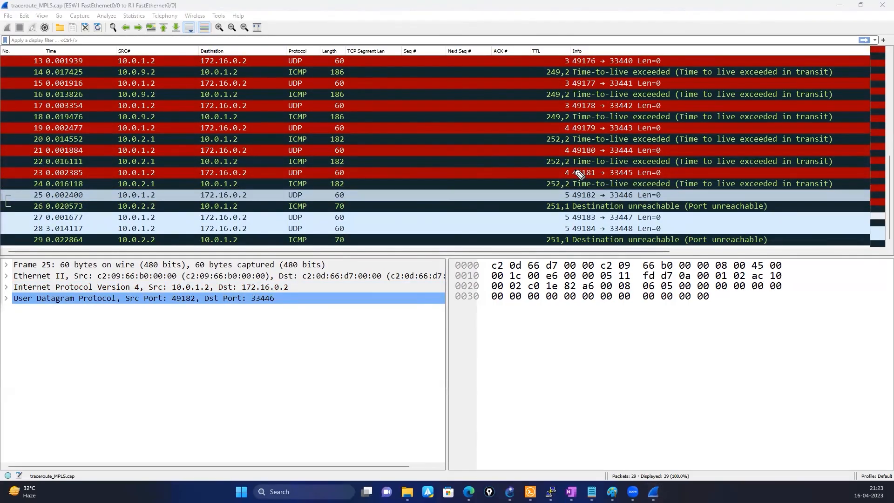
pyautogui.moveTo(580, 174)
pyautogui.mouseDown()
pyautogui.moveTo(574, 168)
pyautogui.moveTo(576, 198)
pyautogui.moveTo(561, 209)
pyautogui.moveTo(567, 184)
pyautogui.mouseUp()
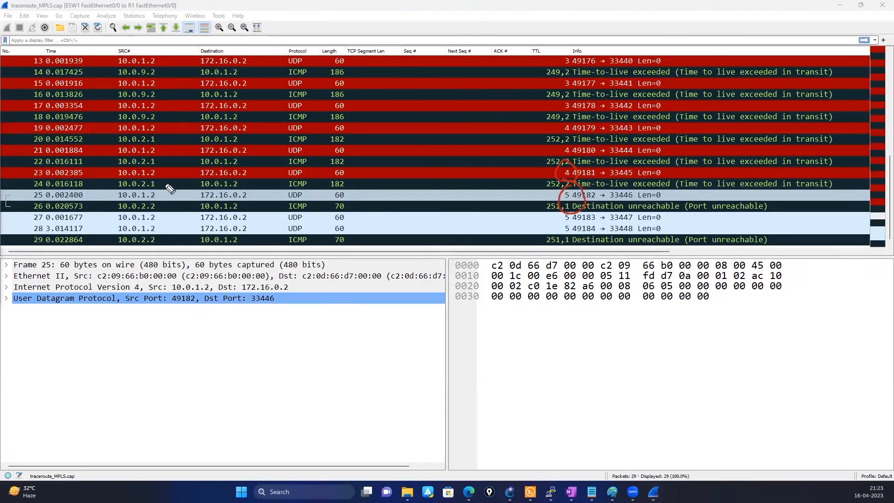
pyautogui.moveTo(570, 212)
pyautogui.mouseDown()
pyautogui.moveTo(565, 238)
pyautogui.moveTo(572, 213)
pyautogui.mouseUp()
pyautogui.scroll(2, 410, 164)
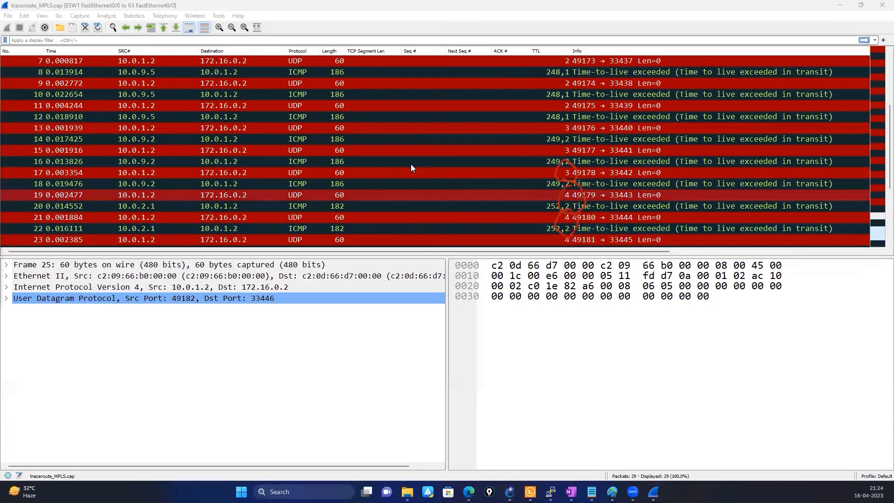
pyautogui.scroll(-2, 410, 164)
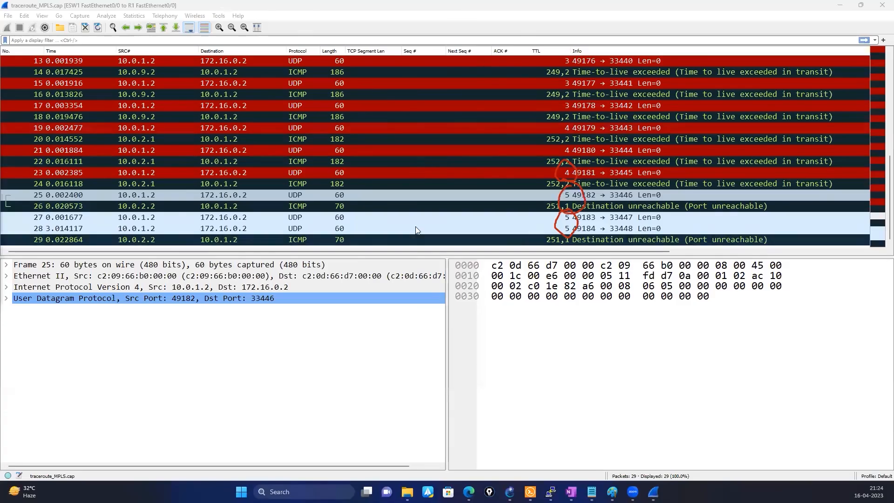
# Step: Expand the Ethernet II header, the User Datagram Protocol header and its destination port in packet 25's details
pyautogui.click(329, 199)
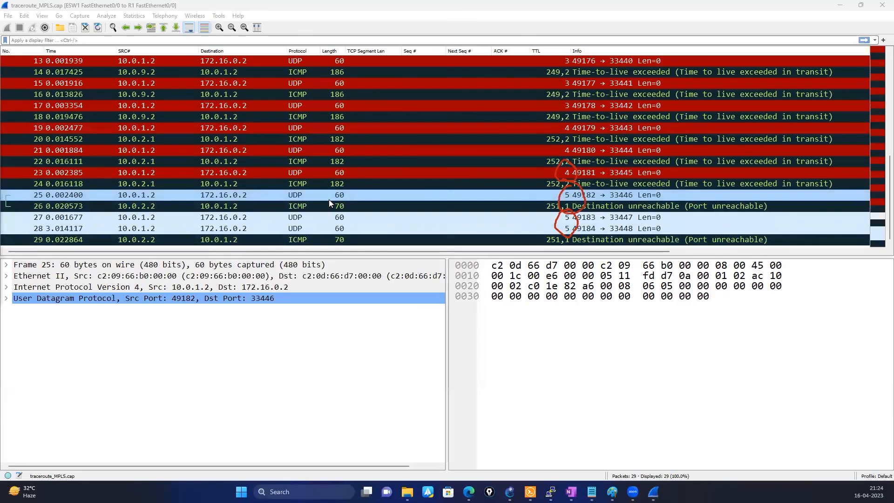
pyautogui.click(6, 276)
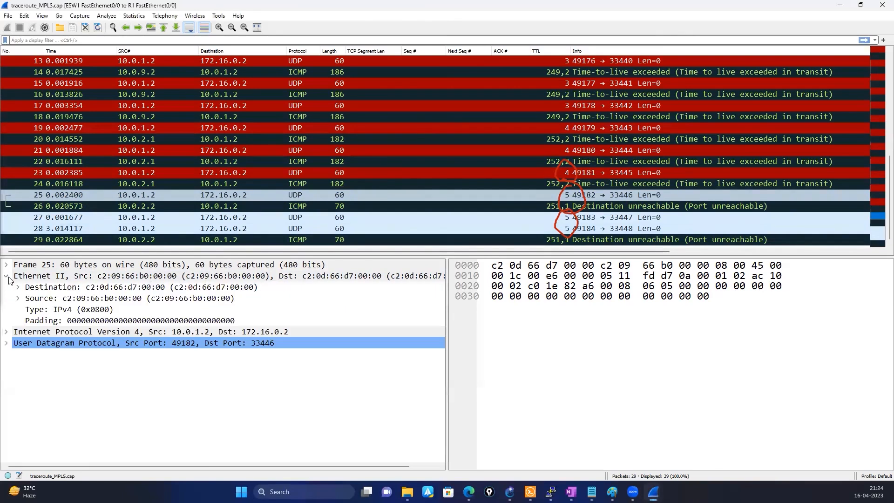
pyautogui.click(6, 342)
pyautogui.click(17, 366)
pyautogui.click(16, 366)
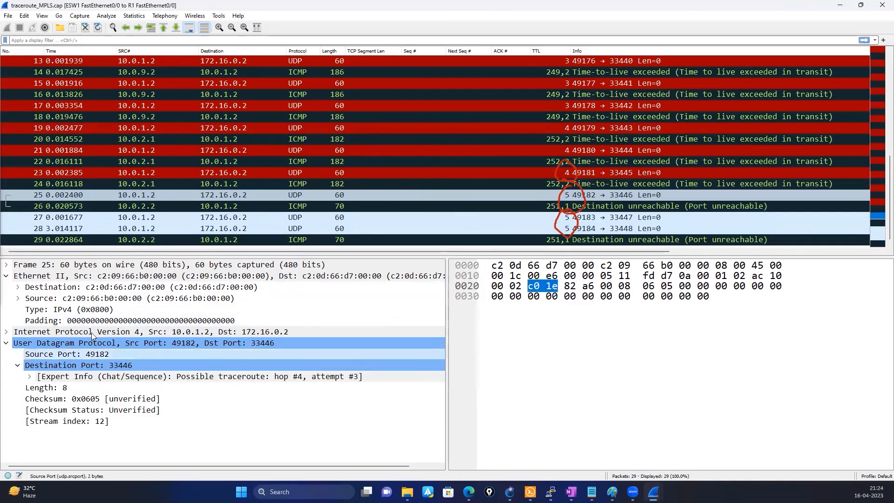
# Step: Compare the details of packets 7, 5, 3, 8 and 13, and return to packet 25
pyautogui.scroll(4, 253, 197)
pyautogui.click(238, 127)
pyautogui.click(247, 105)
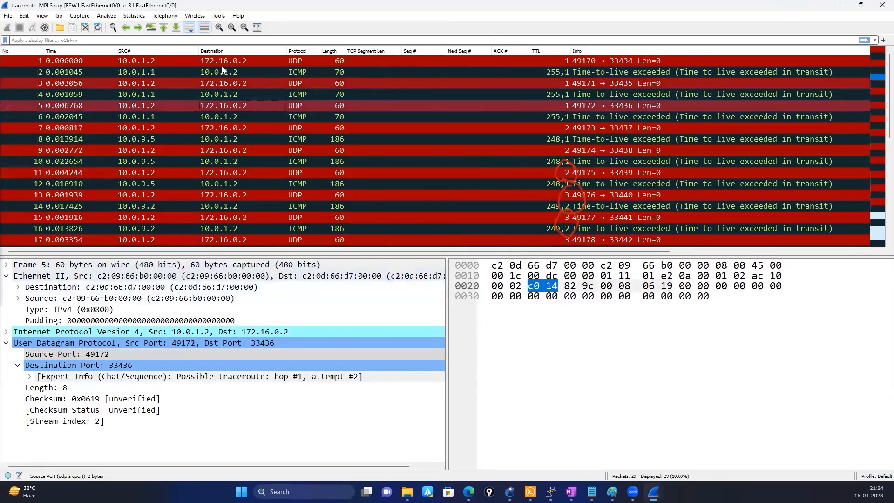
pyautogui.click(214, 83)
pyautogui.click(188, 139)
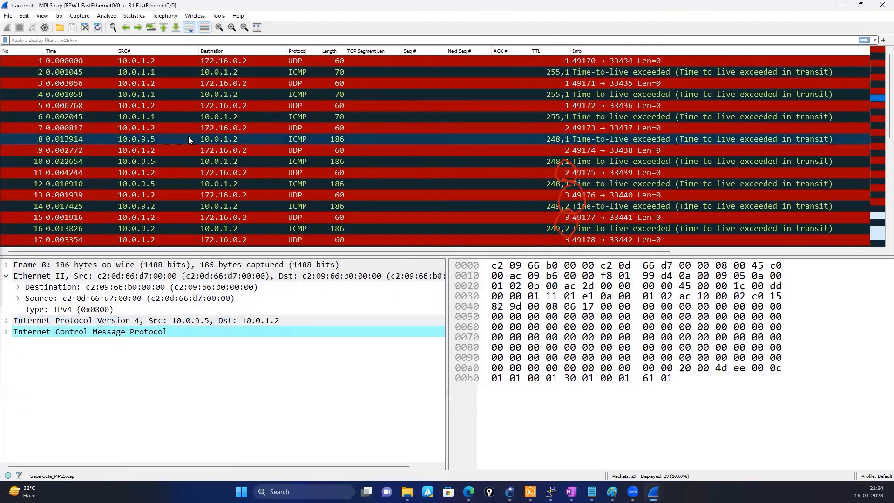
pyautogui.click(195, 190)
pyautogui.scroll(-2, 195, 187)
pyautogui.scroll(-2, 195, 187)
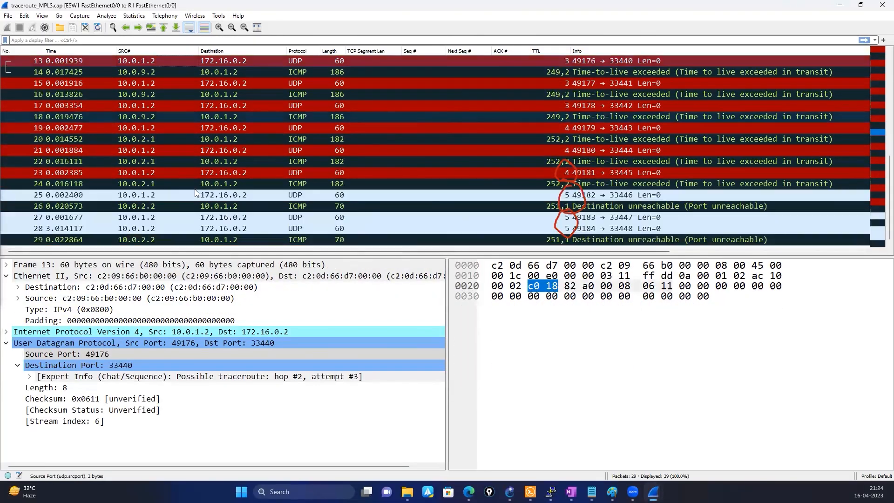
pyautogui.click(168, 195)
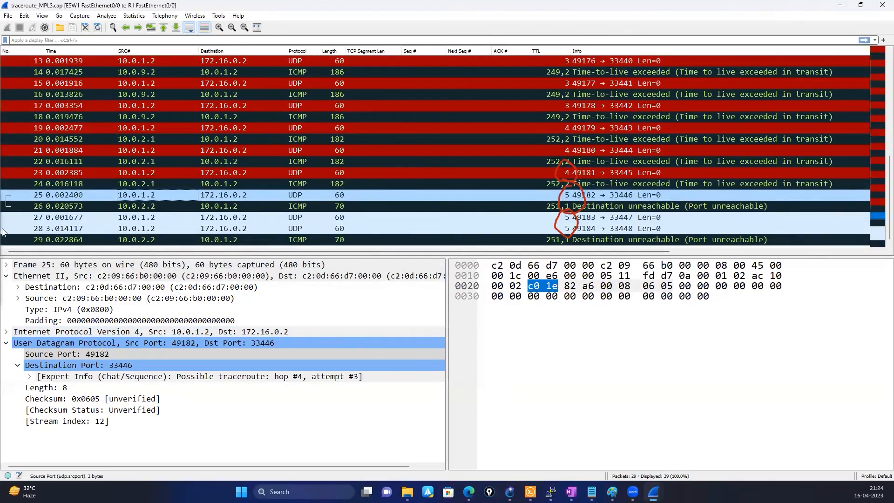
# Step: Erase the pen marks, circle the TTL values of packets 25 to 29 in red, and review the TTLs across the capture
pyautogui.press('Escape')
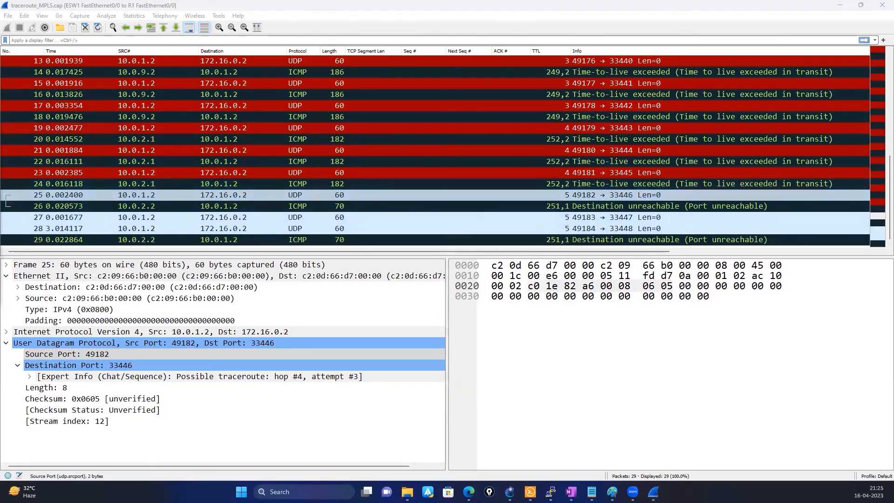
pyautogui.moveTo(585, 189)
pyautogui.mouseDown()
pyautogui.moveTo(559, 195)
pyautogui.moveTo(589, 198)
pyautogui.mouseUp()
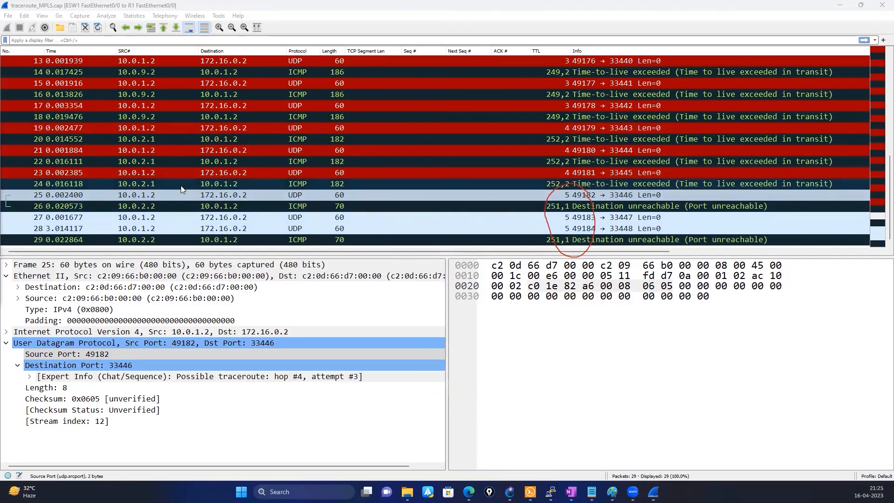
pyautogui.scroll(4, 315, 187)
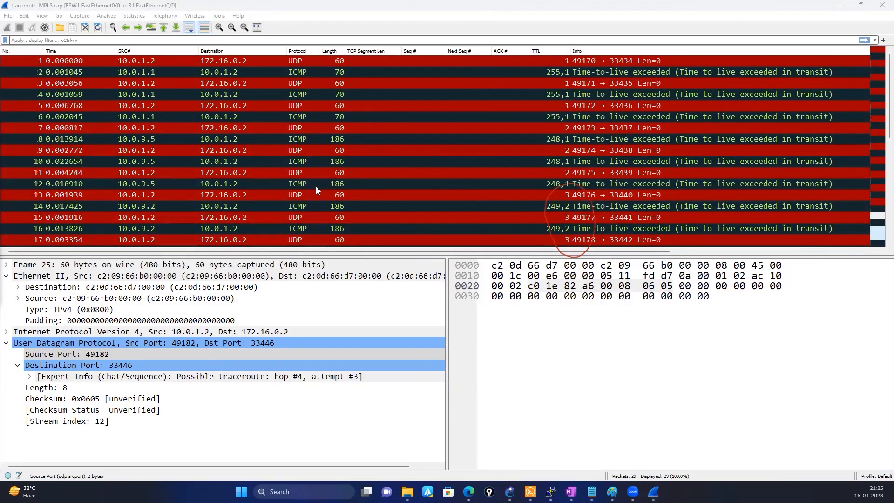
pyautogui.scroll(-4, 316, 187)
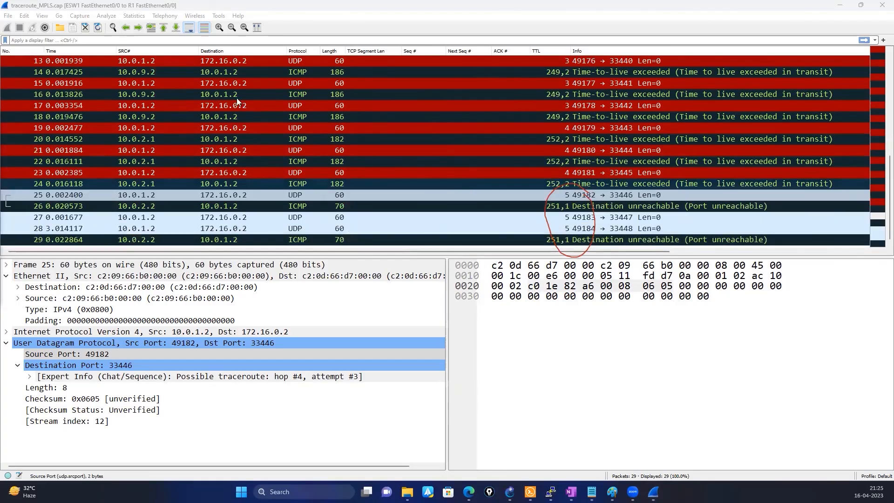
pyautogui.scroll(4, 356, 188)
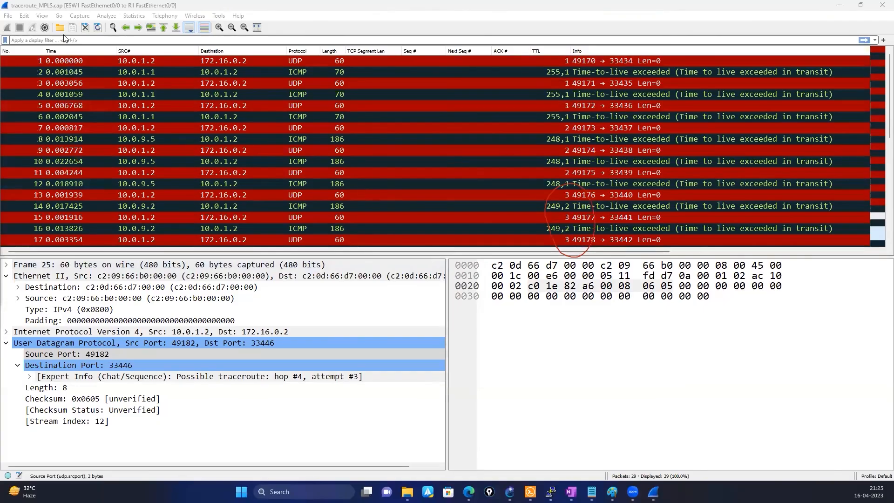
pyautogui.scroll(-4, 354, 190)
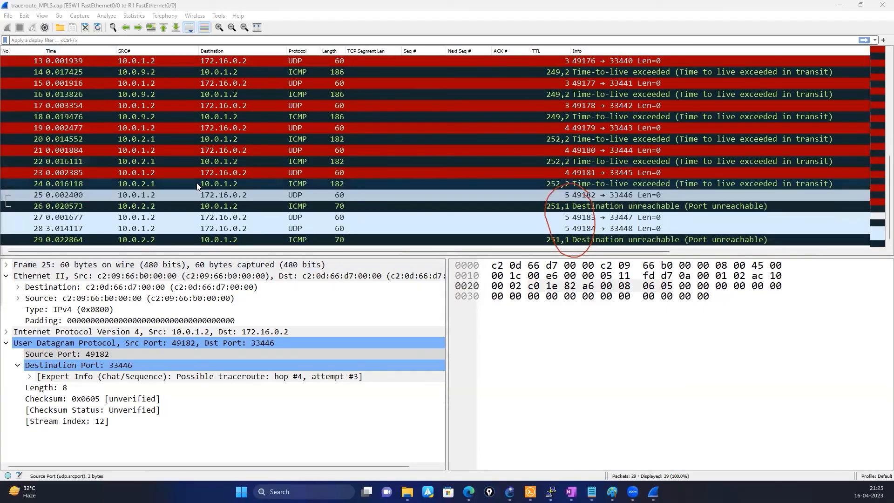